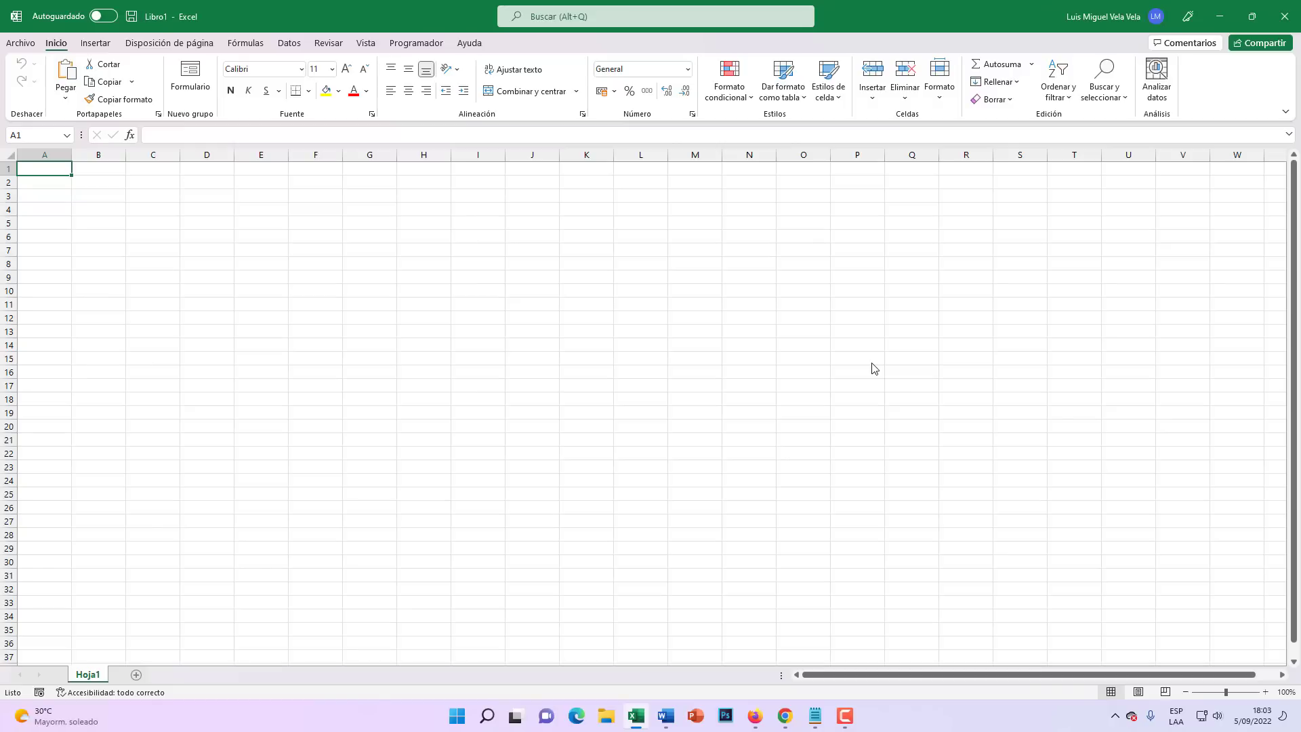
# Step: Select cell C3, then close Excel and its empty Libro1 workbook
pyautogui.click(169, 197)
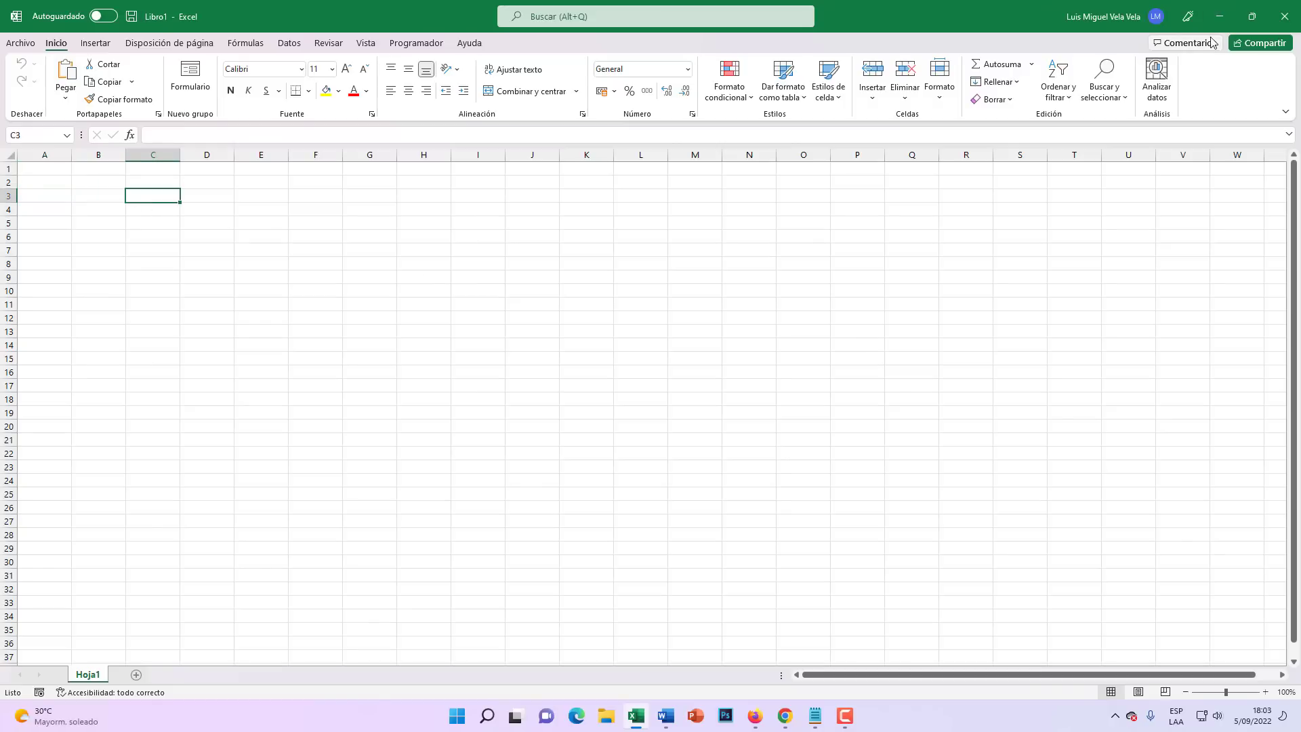
pyautogui.click(1283, 16)
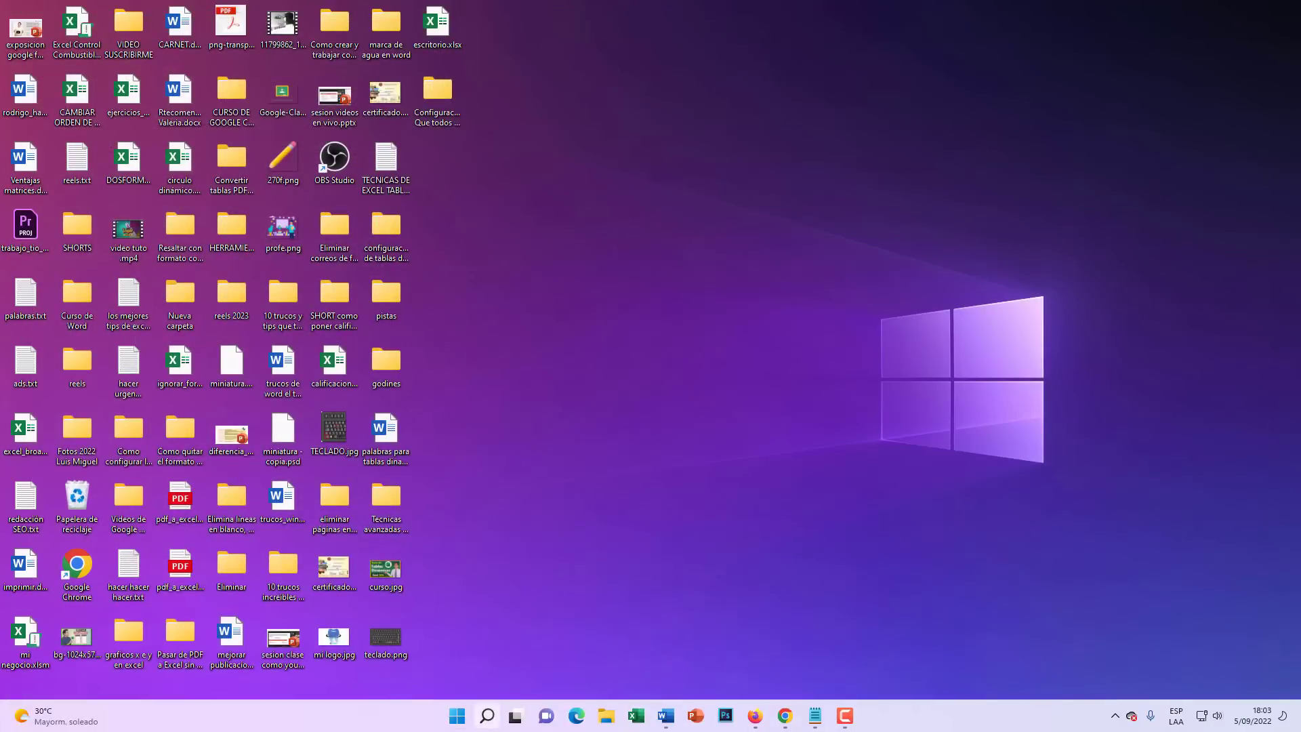
# Step: Launch Excel by searching 'Excel' in Windows Search
pyautogui.click(486, 716)
pyautogui.write('Excel')
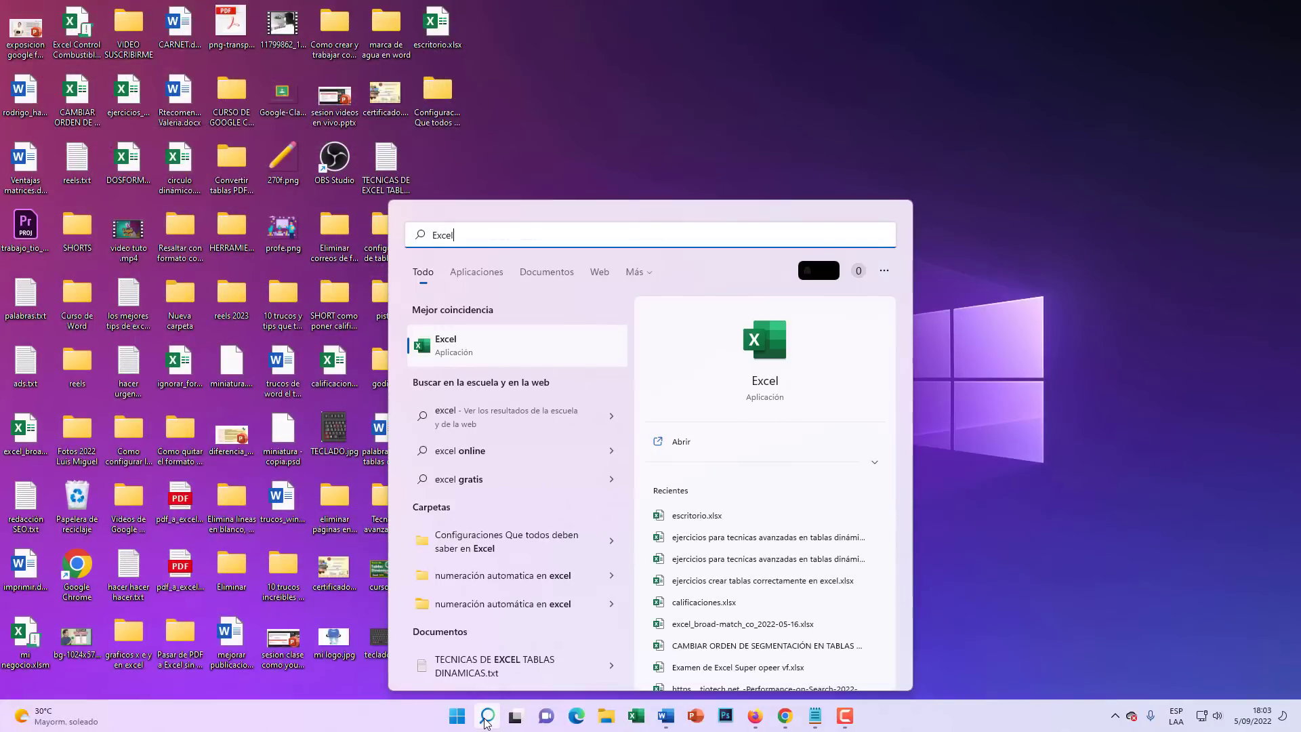
pyautogui.press('Return')
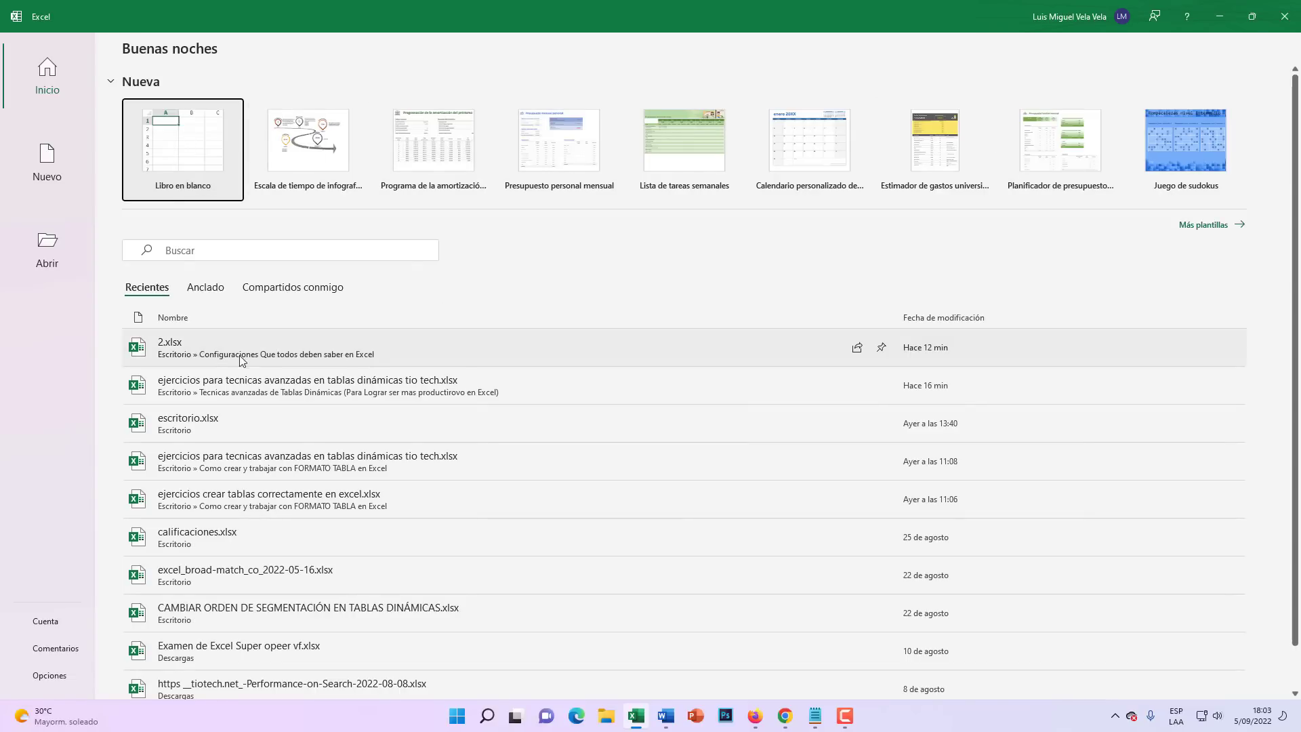
# Step: Create a new blank workbook from the start screen and select cell E4
pyautogui.scroll(-1, 208, 467)
pyautogui.scroll(1, 222, 521)
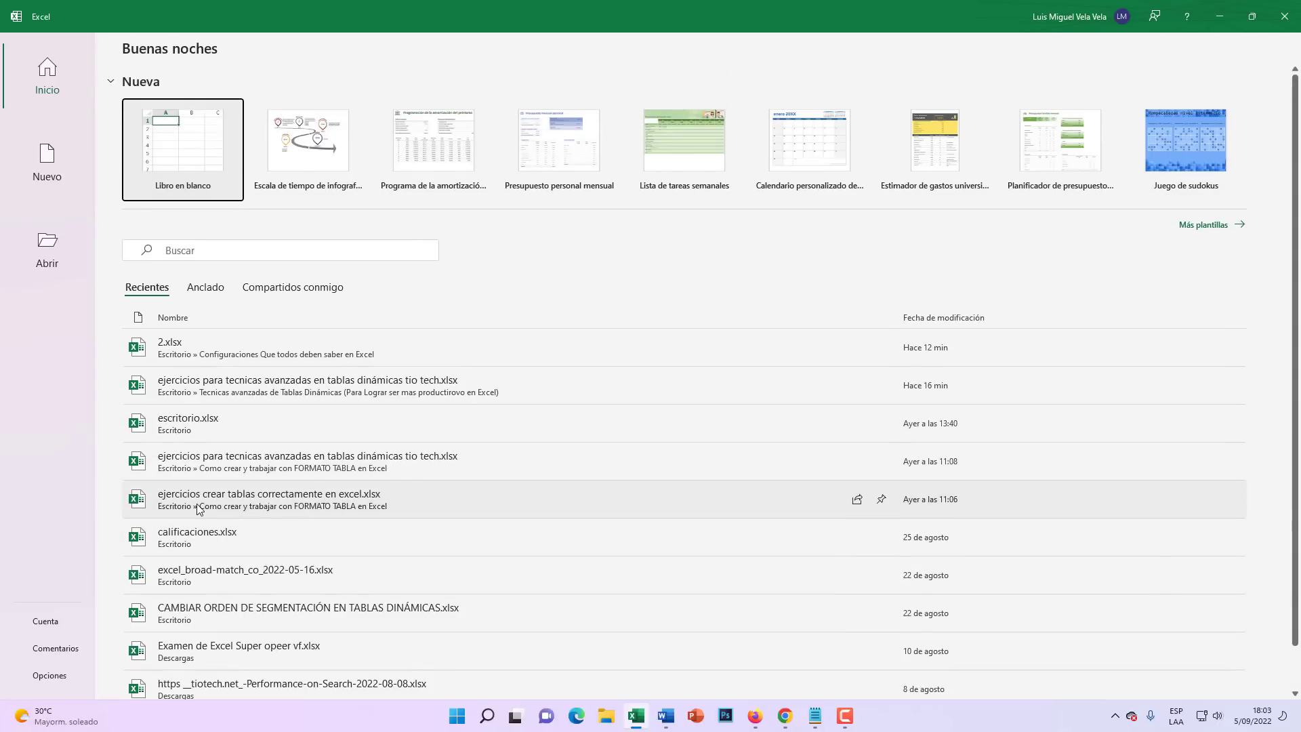
pyautogui.scroll(-1, 227, 467)
pyautogui.scroll(1, 230, 535)
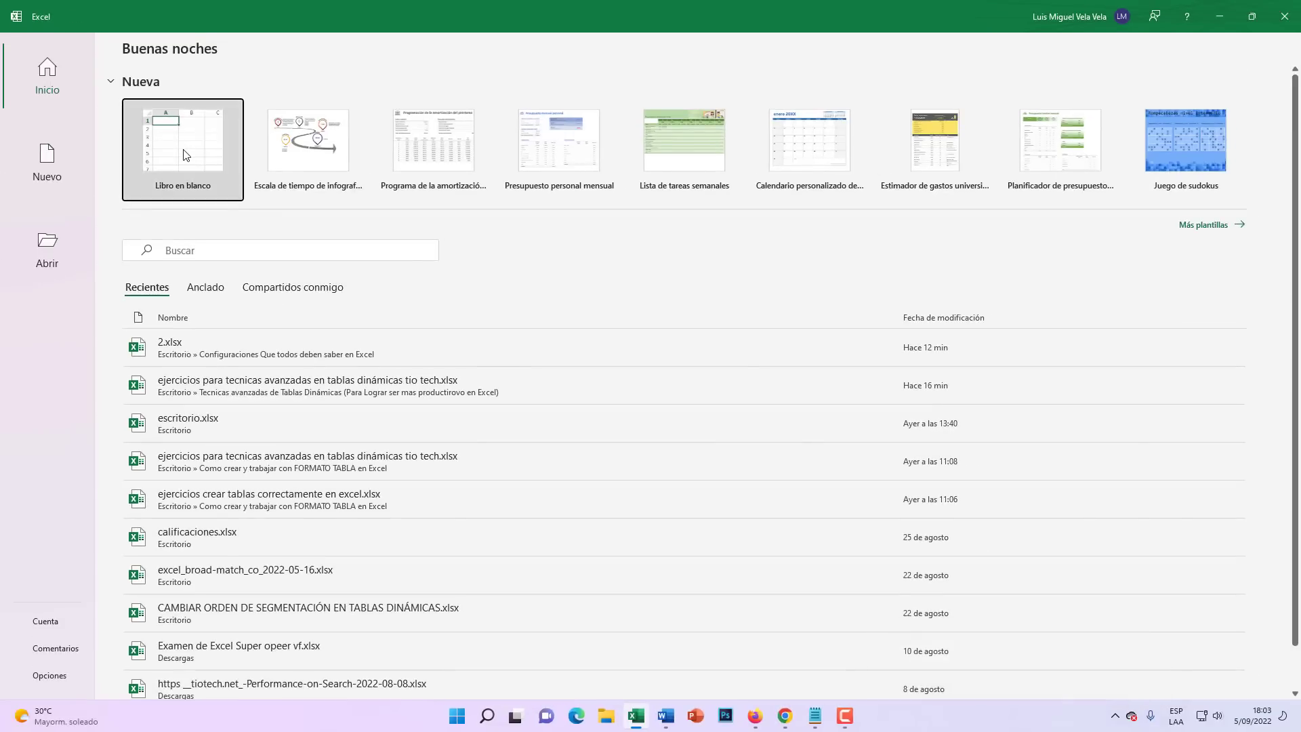
pyautogui.click(186, 155)
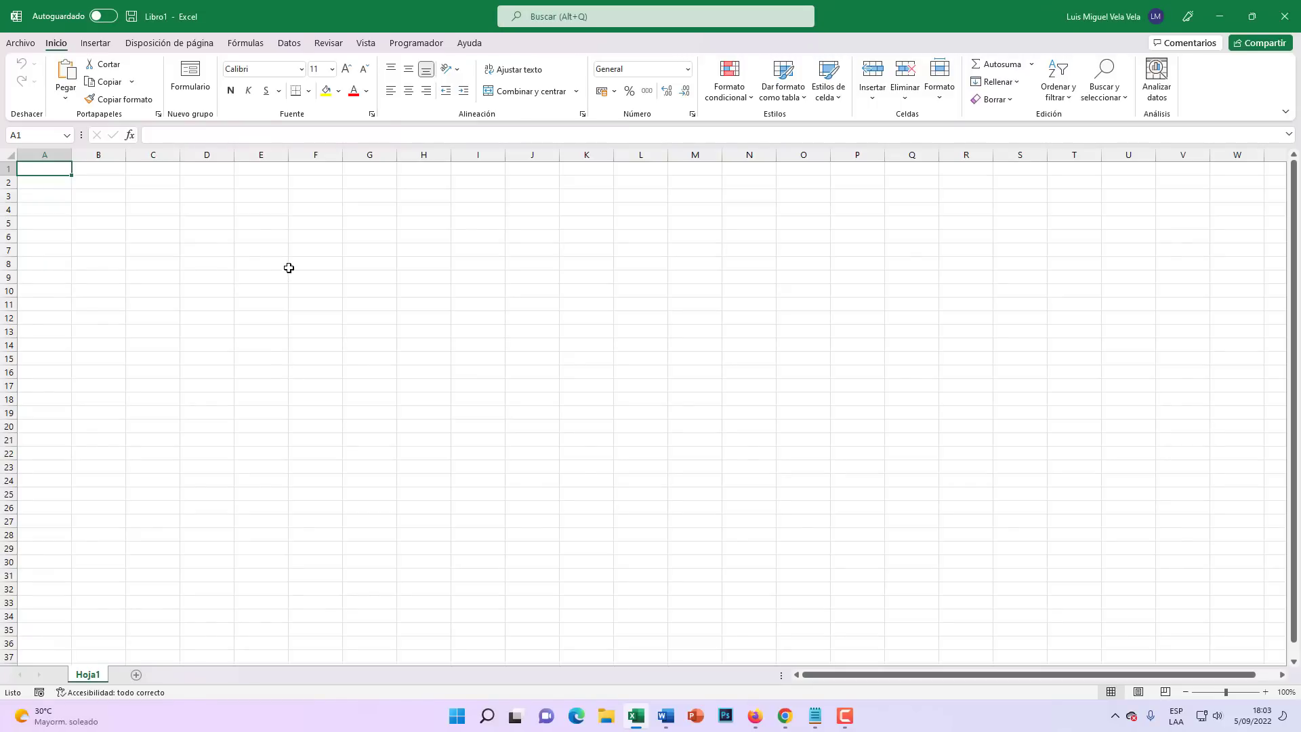
pyautogui.click(287, 212)
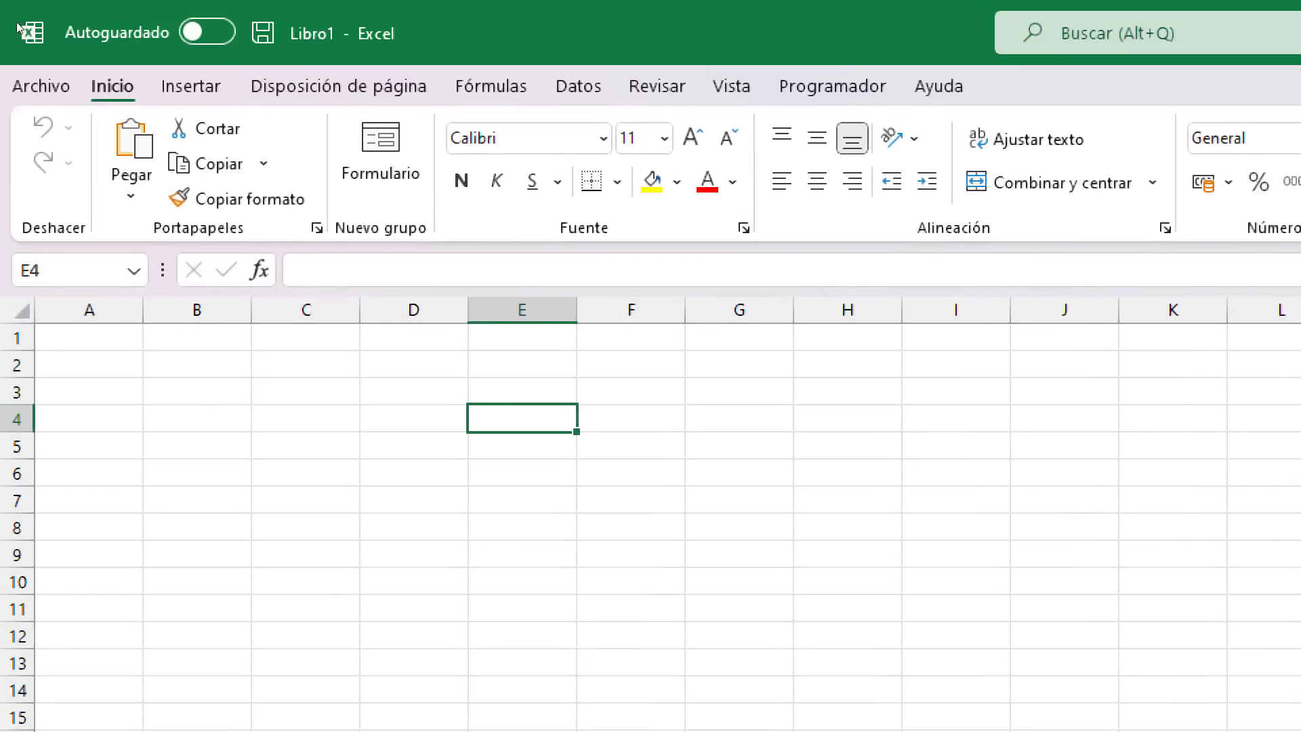
# Step: Uncheck 'Mostrar la pantalla Inicio' in Excel's General options, accept, and close Excel
pyautogui.click(20, 44)
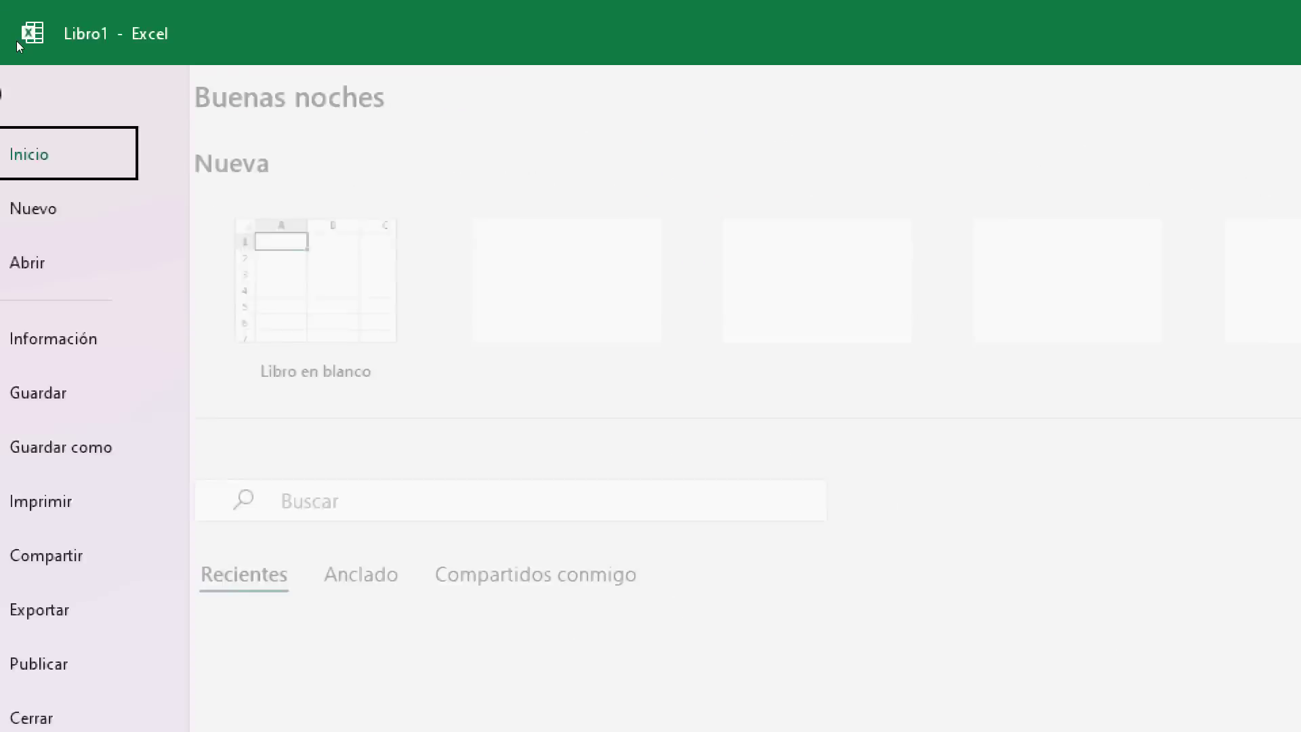
pyautogui.click(46, 674)
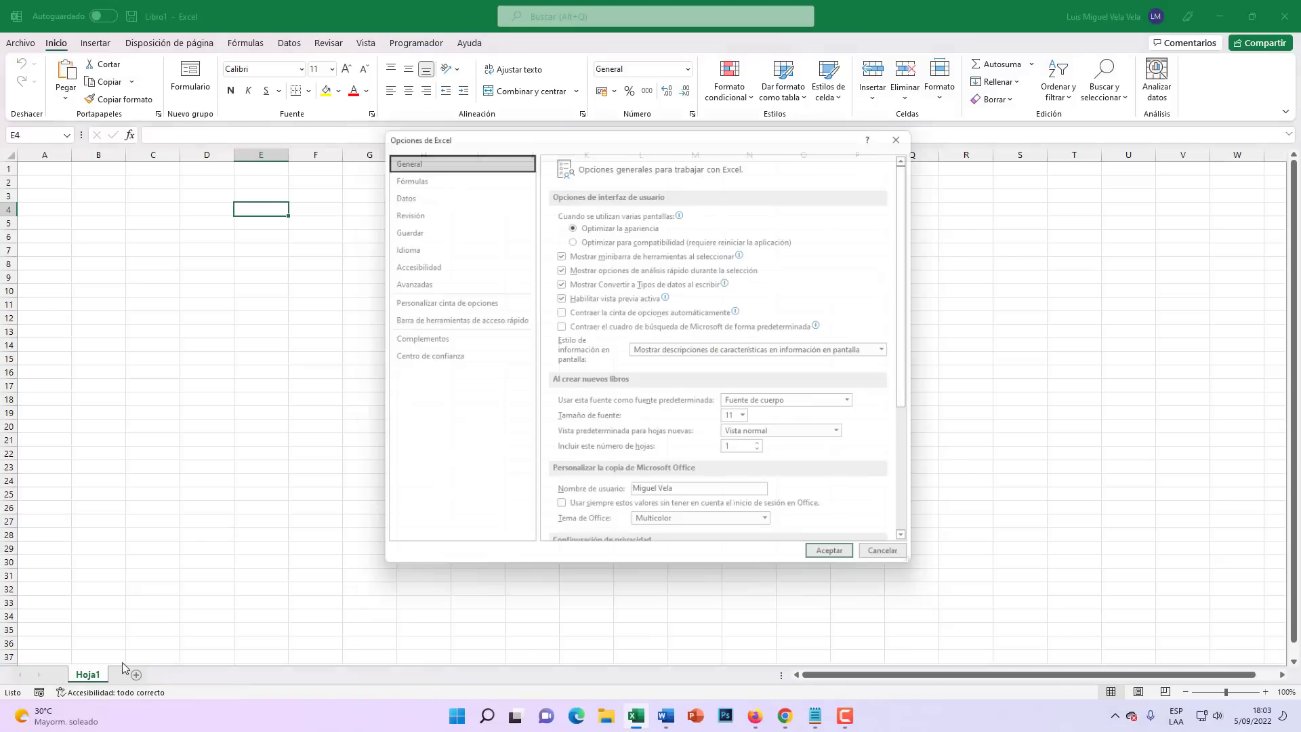
pyautogui.scroll(-3, 686, 352)
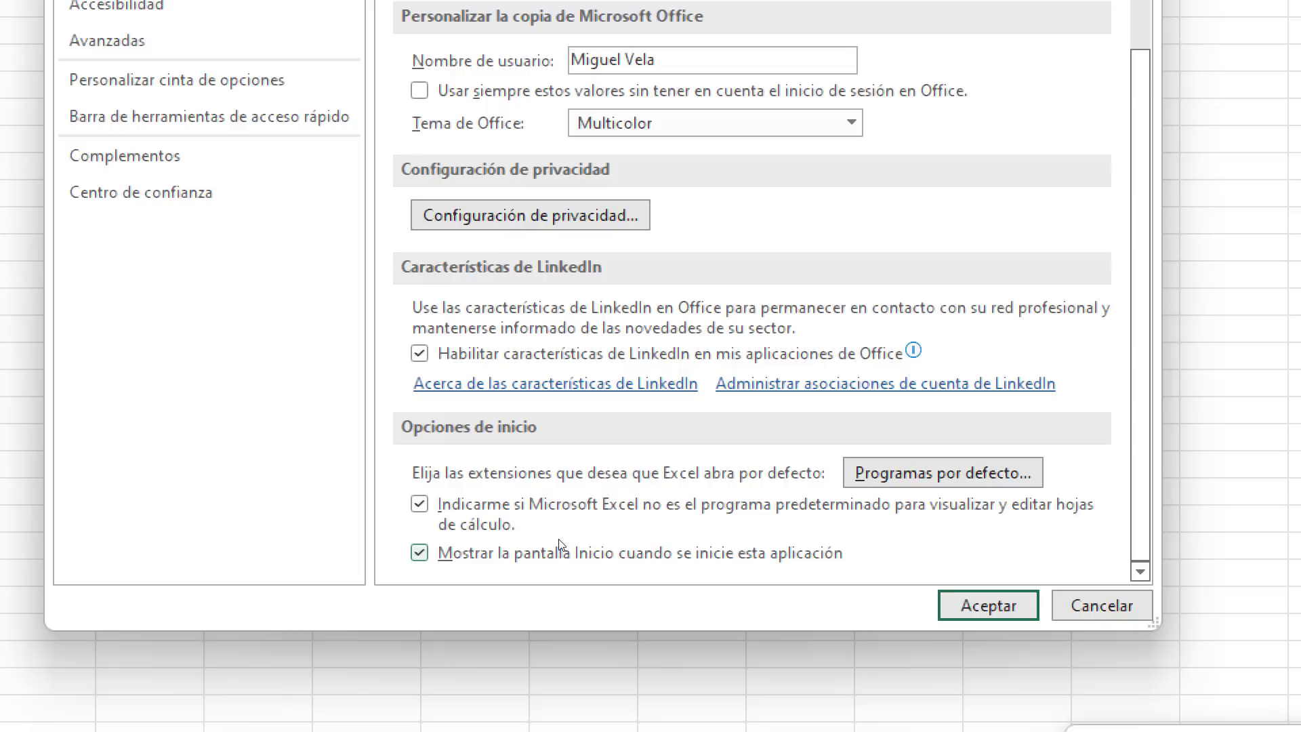
pyautogui.click(561, 548)
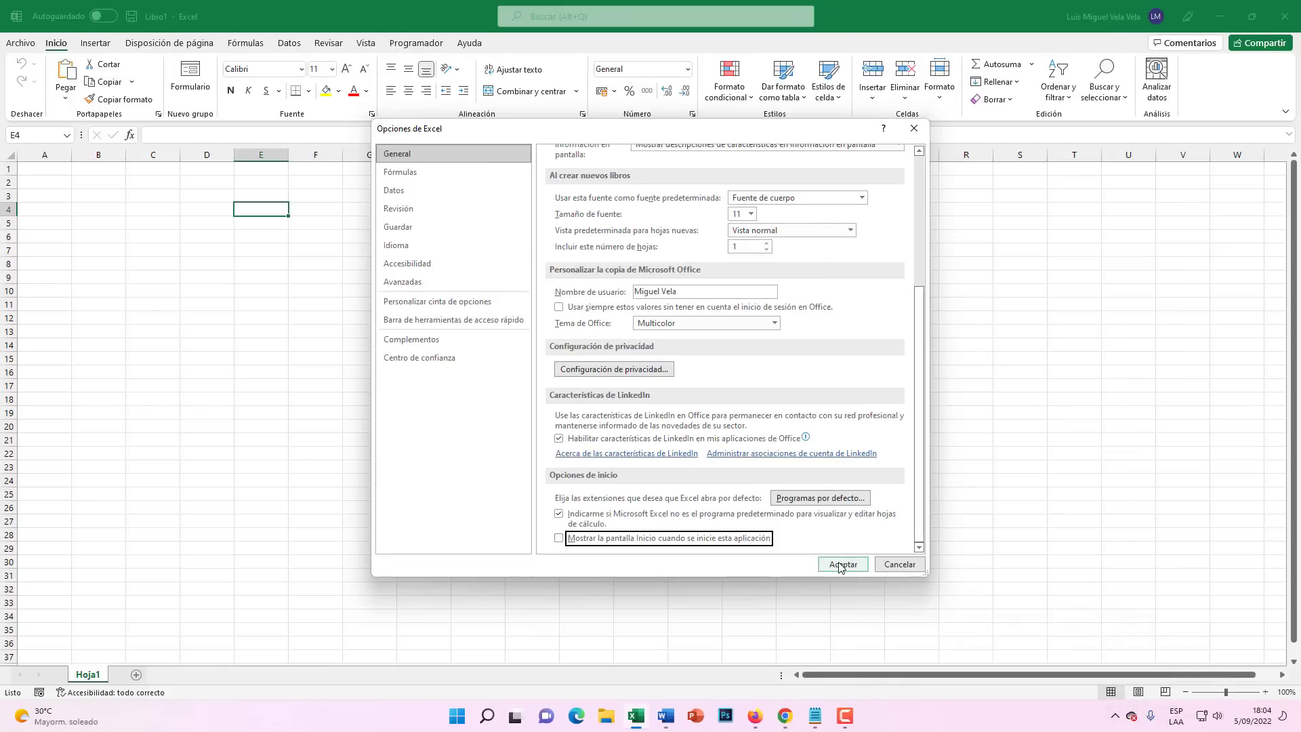
pyautogui.click(840, 566)
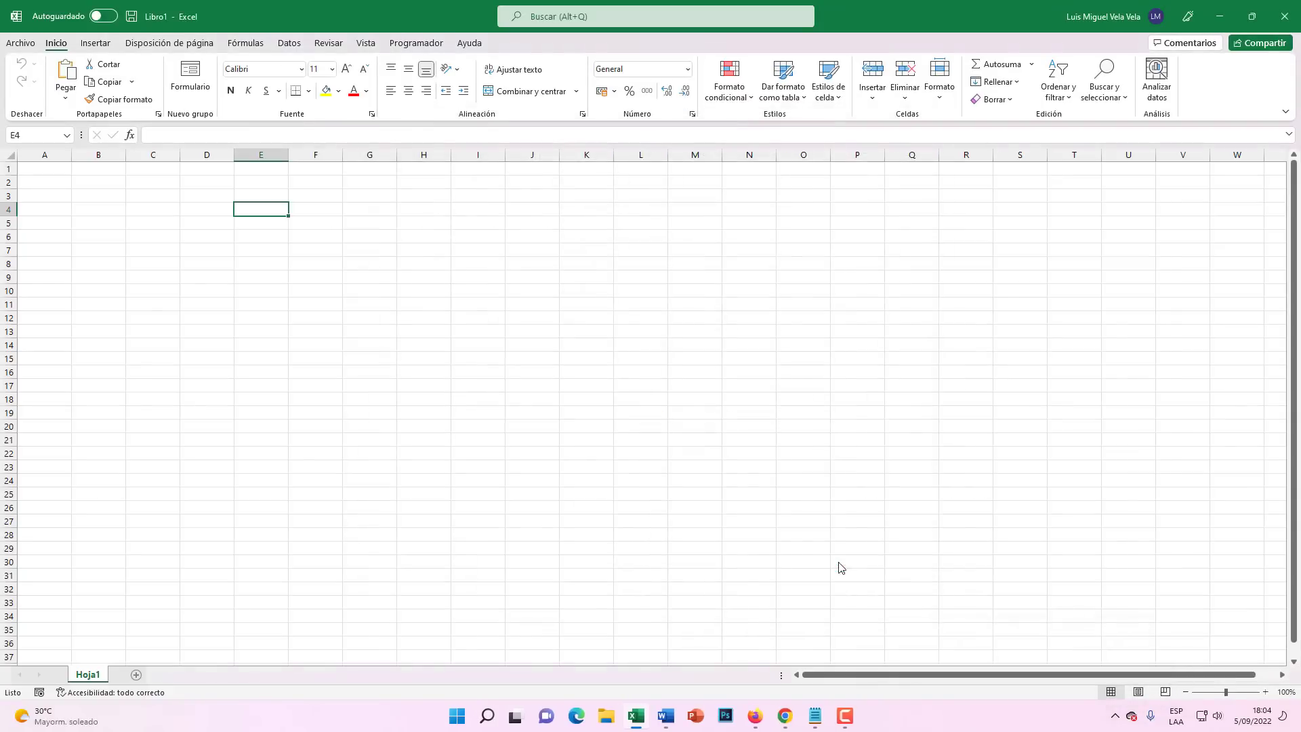
pyautogui.click(1284, 17)
# Step: Relaunch Excel and enter 'Lunes' in cell B2 of Hoja2
pyautogui.click(635, 716)
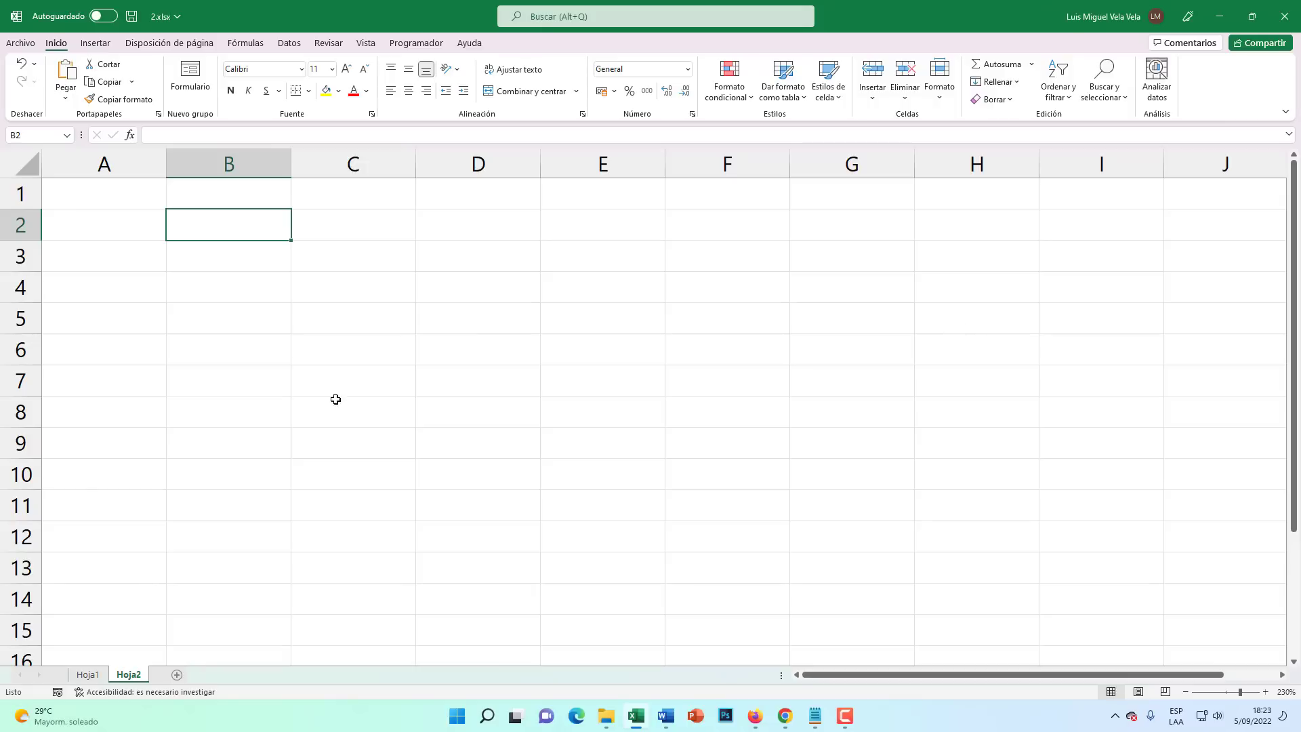
pyautogui.click(247, 247)
pyautogui.click(244, 224)
pyautogui.click(237, 246)
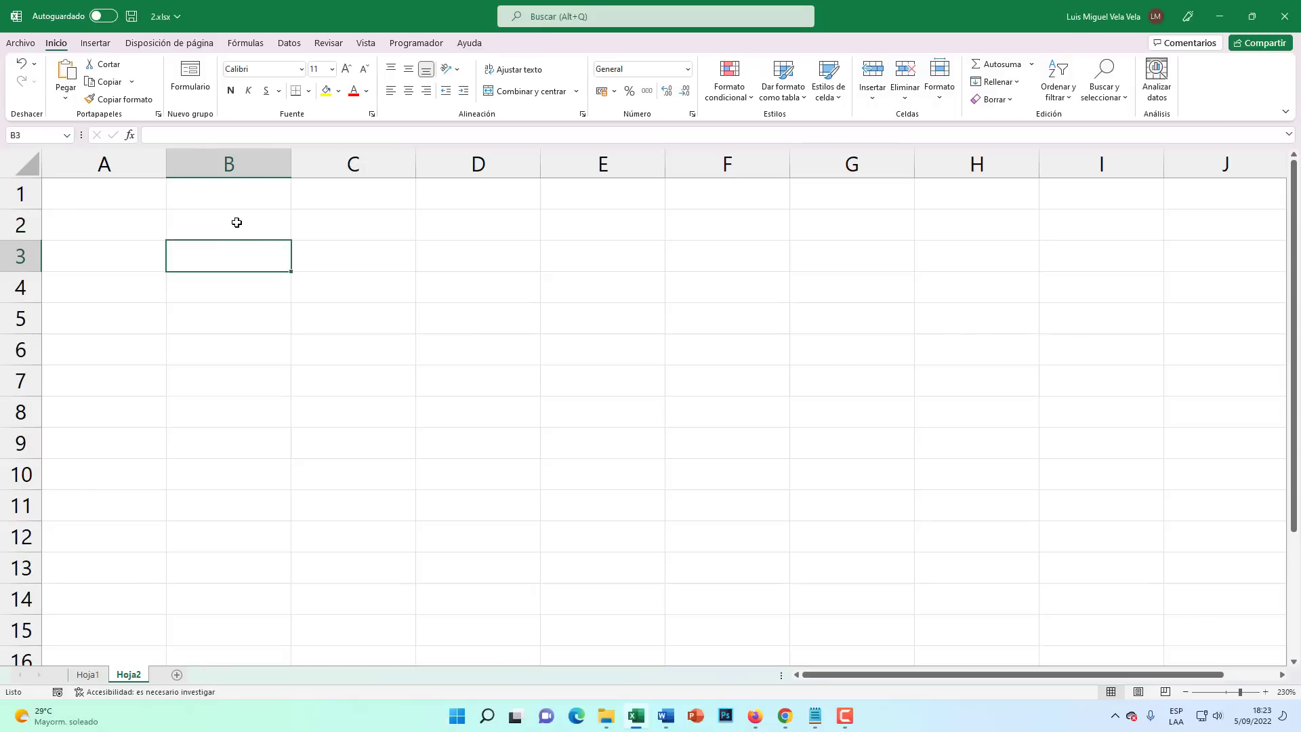
pyautogui.click(236, 222)
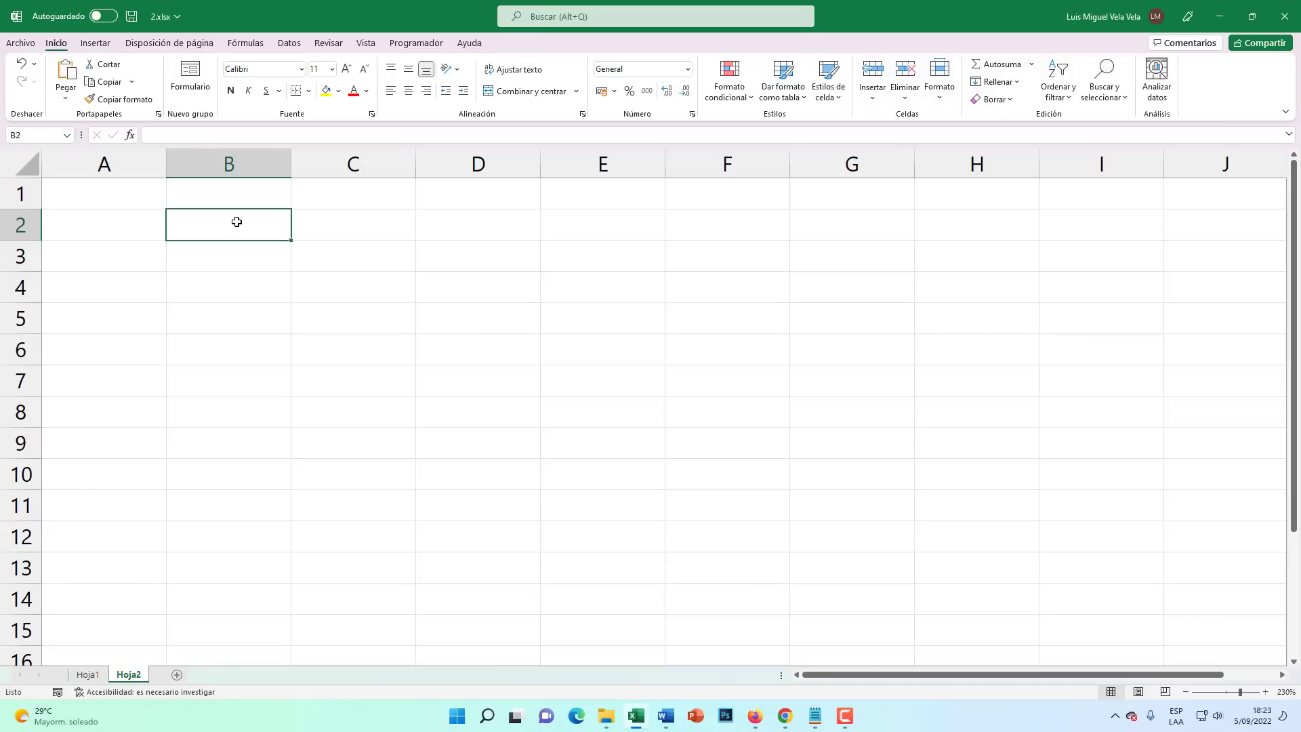
pyautogui.write('Lunes')
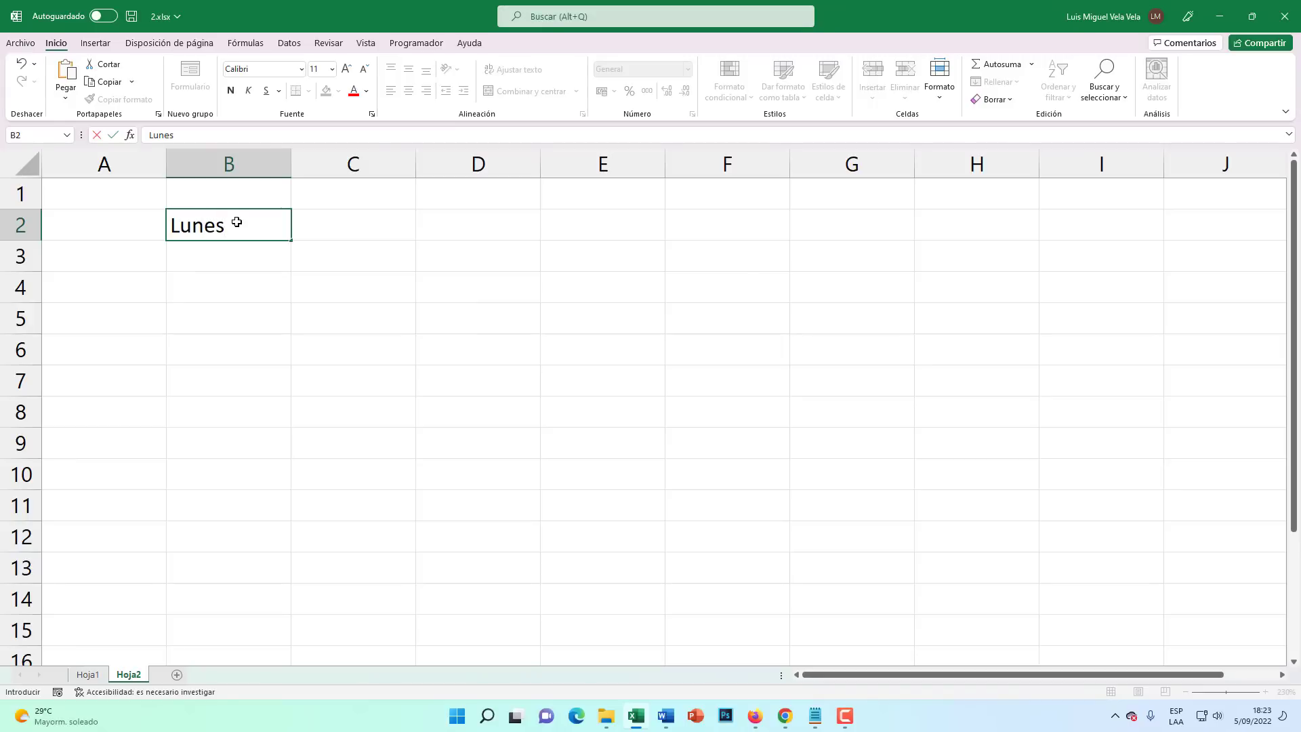
pyautogui.press('Return')
# Step: Fill the weekday series from B2 down to B14 and check the filled cells
pyautogui.click(237, 222)
pyautogui.press('Return')
pyautogui.click(236, 223)
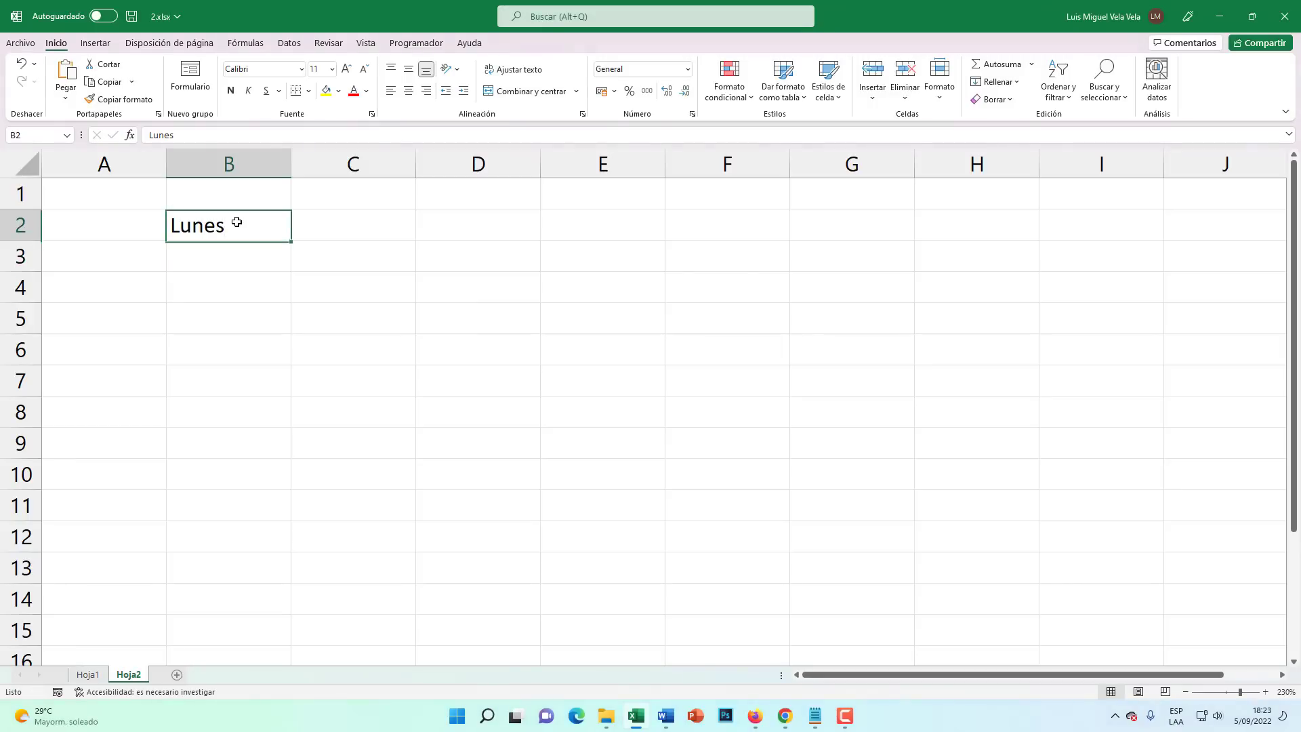
pyautogui.moveTo(292, 240); pyautogui.dragTo(295, 591)
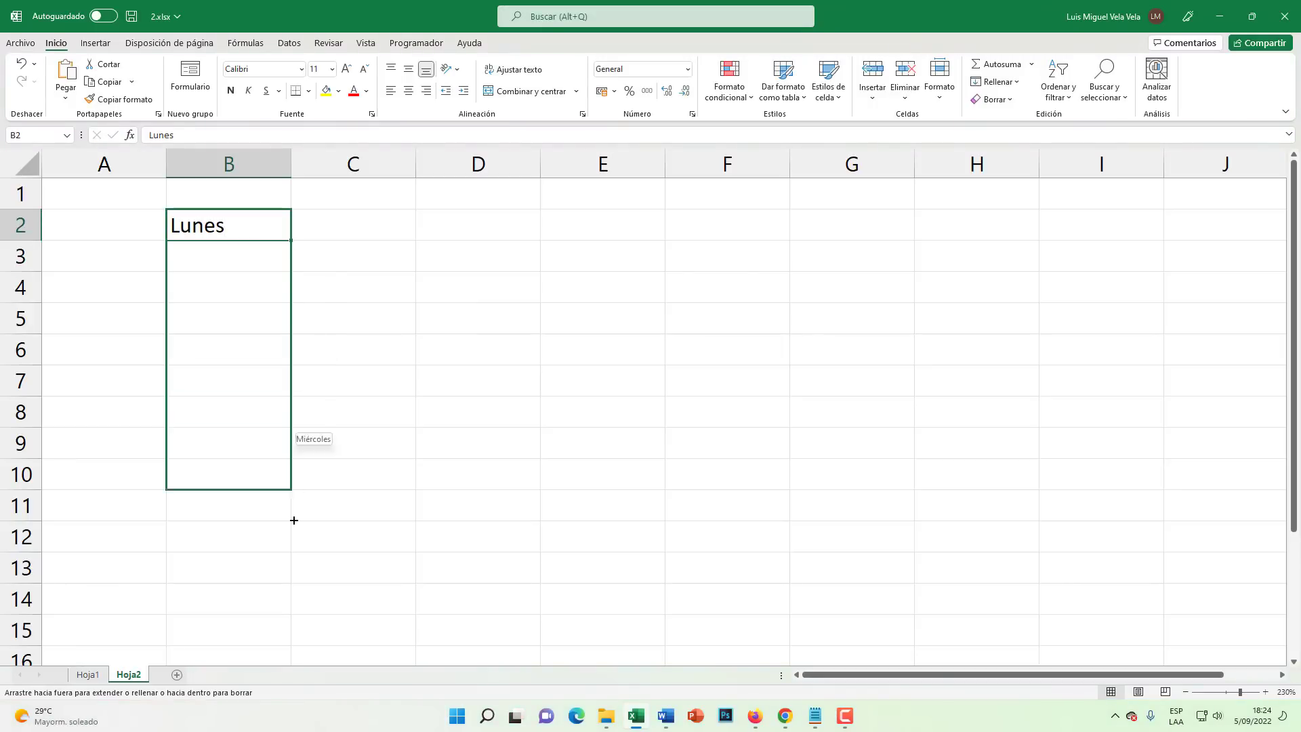
pyautogui.click(225, 410)
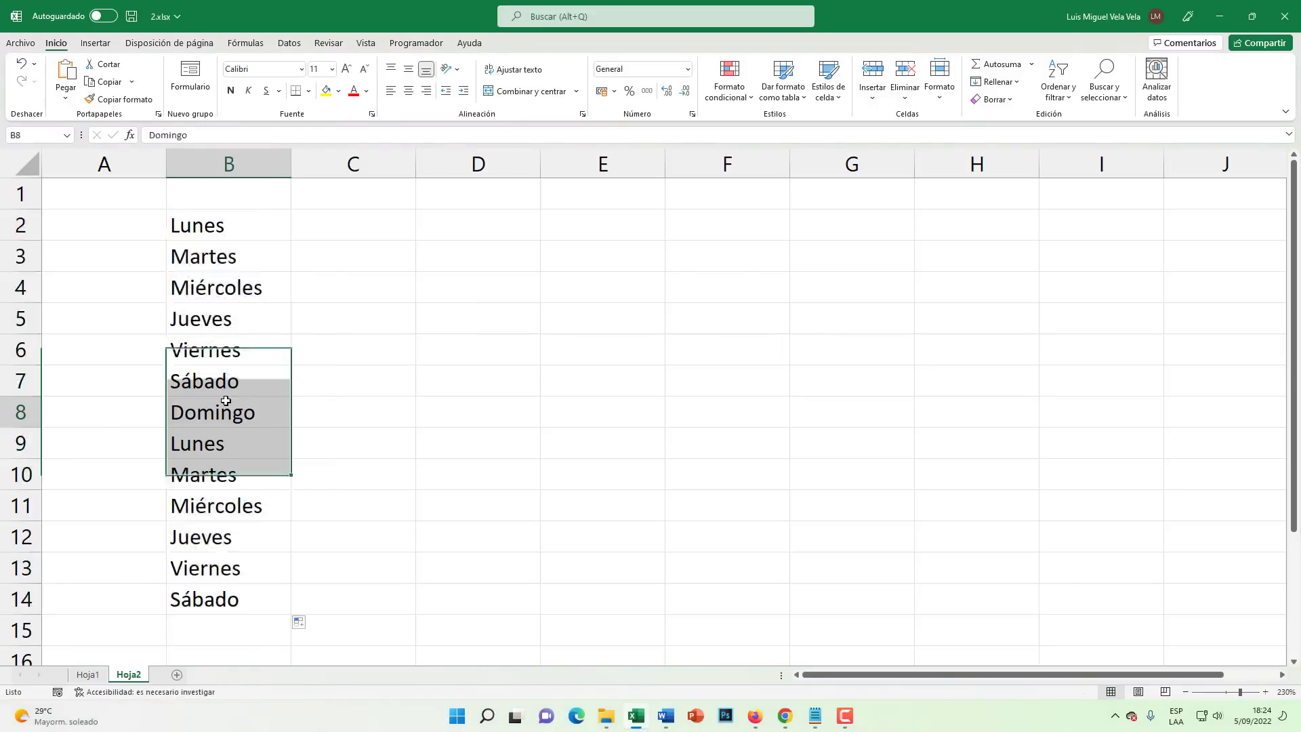
pyautogui.click(214, 221)
pyautogui.click(225, 258)
pyautogui.click(233, 328)
pyautogui.click(243, 380)
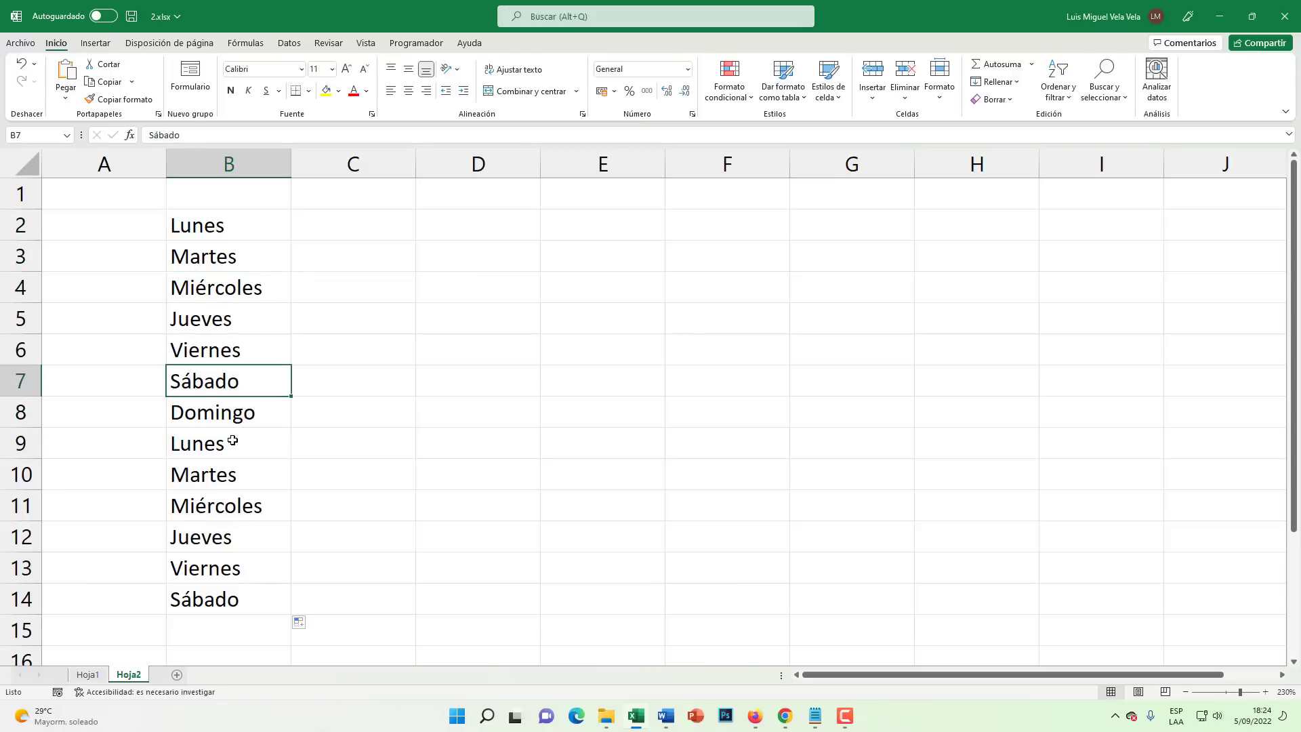
pyautogui.click(255, 441)
pyautogui.moveTo(218, 227); pyautogui.dragTo(223, 596)
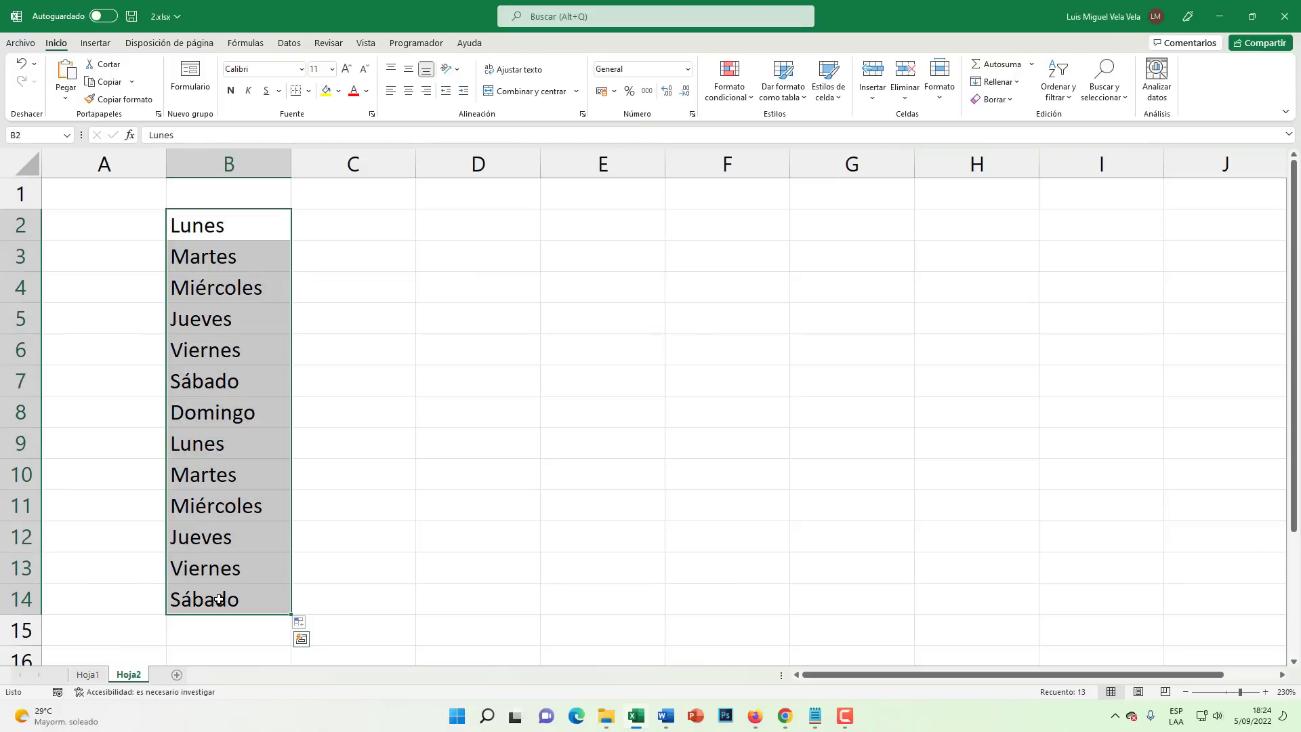
pyautogui.click(242, 424)
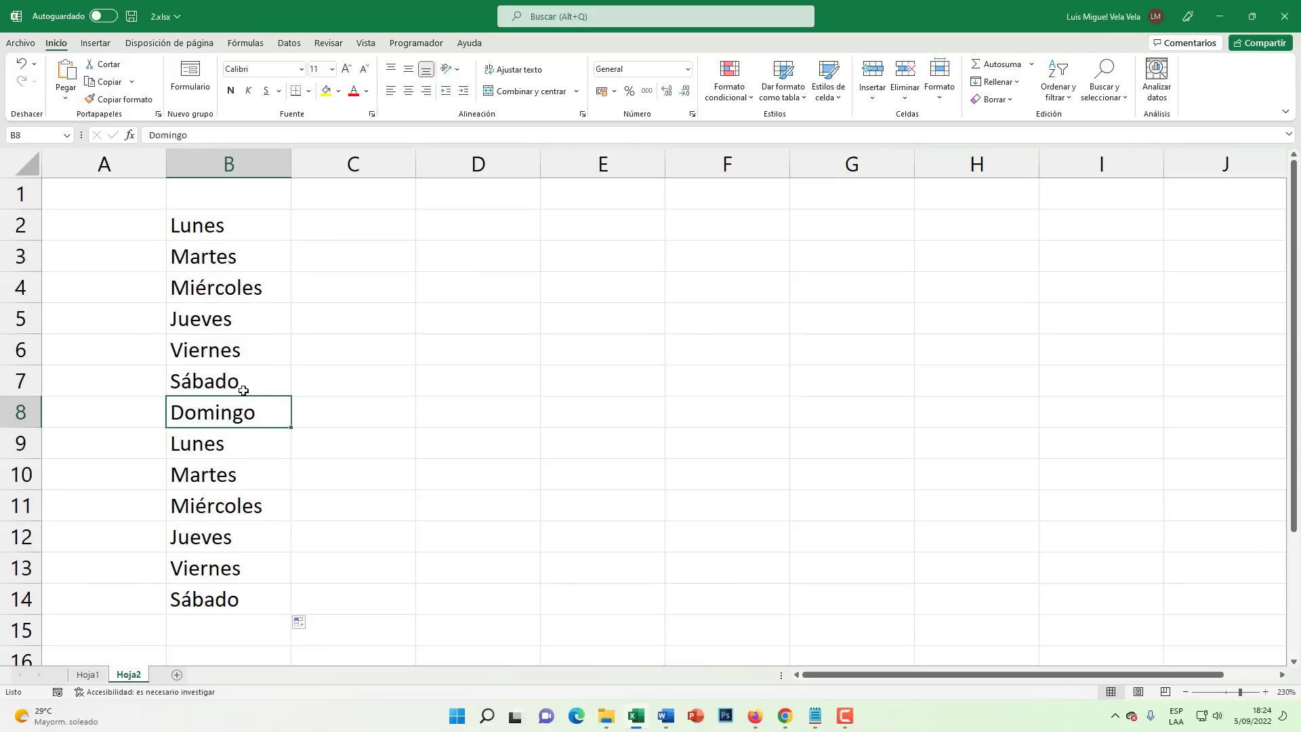
# Step: Enter 'Enero' in C2 and fill the month series down to C14
pyautogui.click(340, 227)
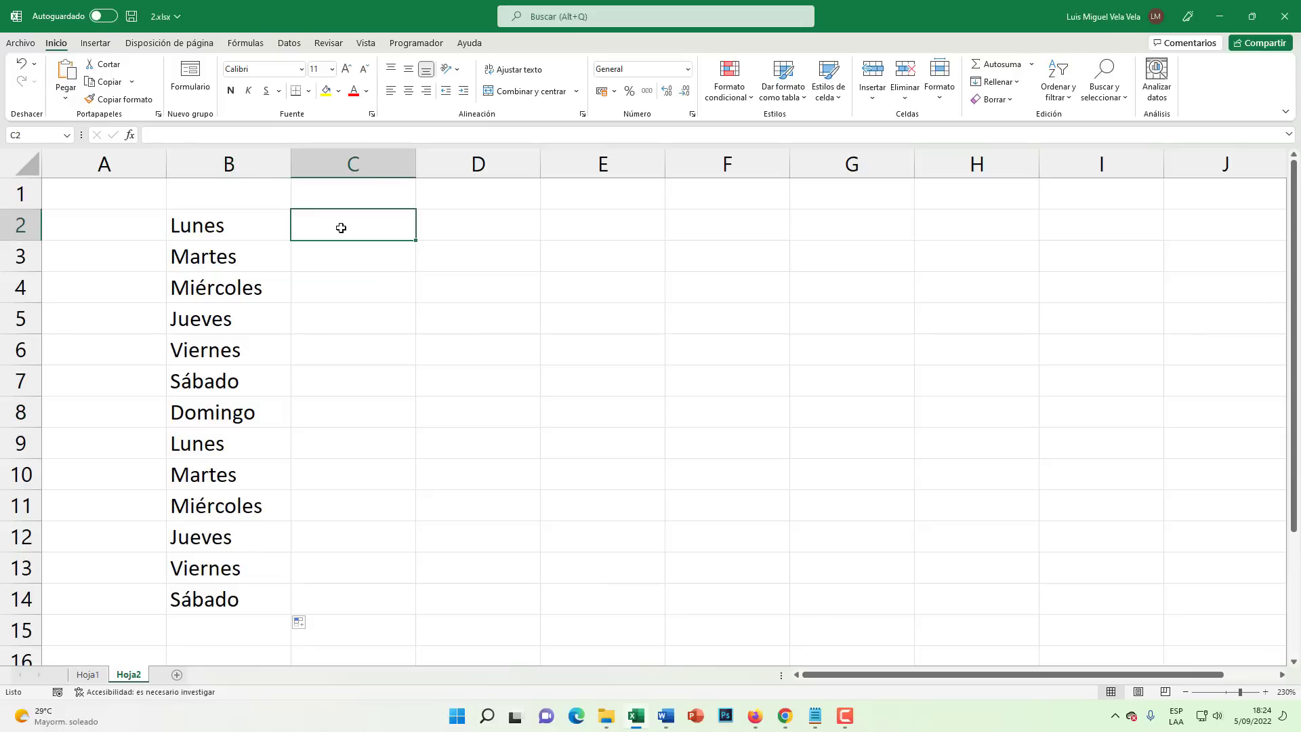
pyautogui.write('Enero')
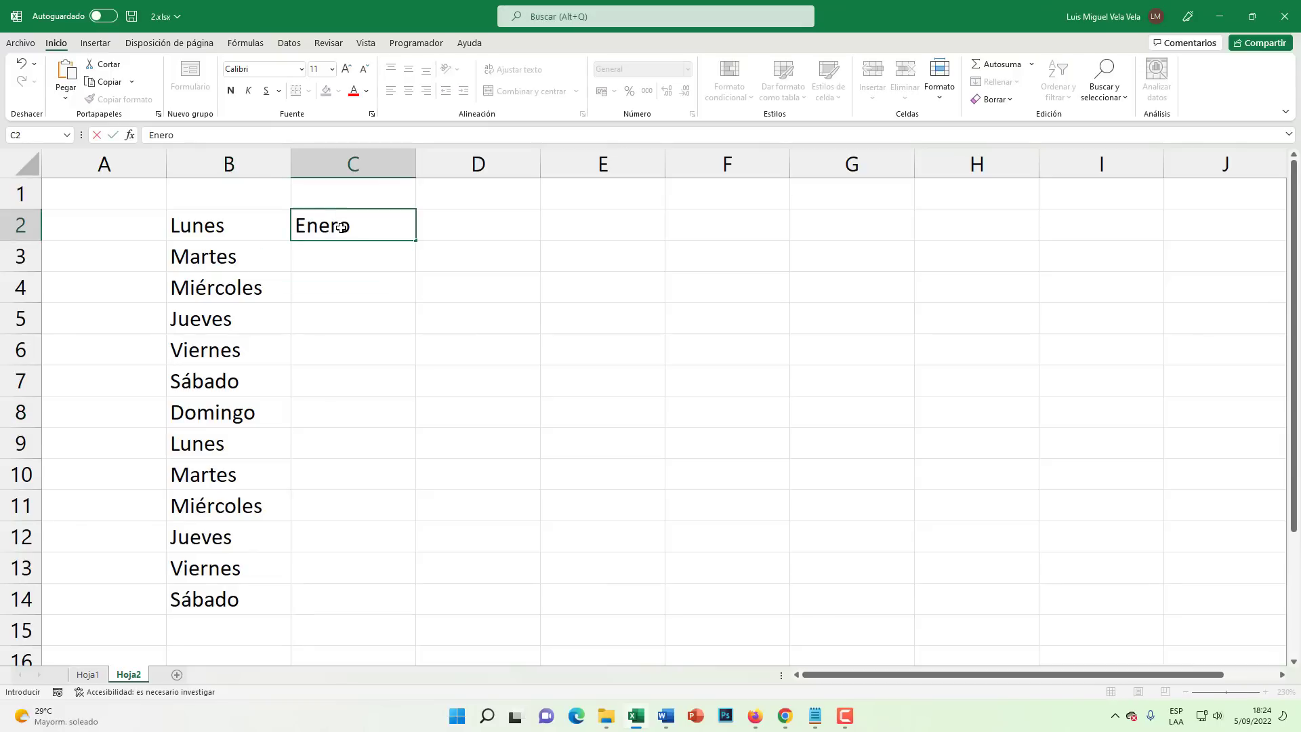
pyautogui.press('Return')
pyautogui.click(341, 228)
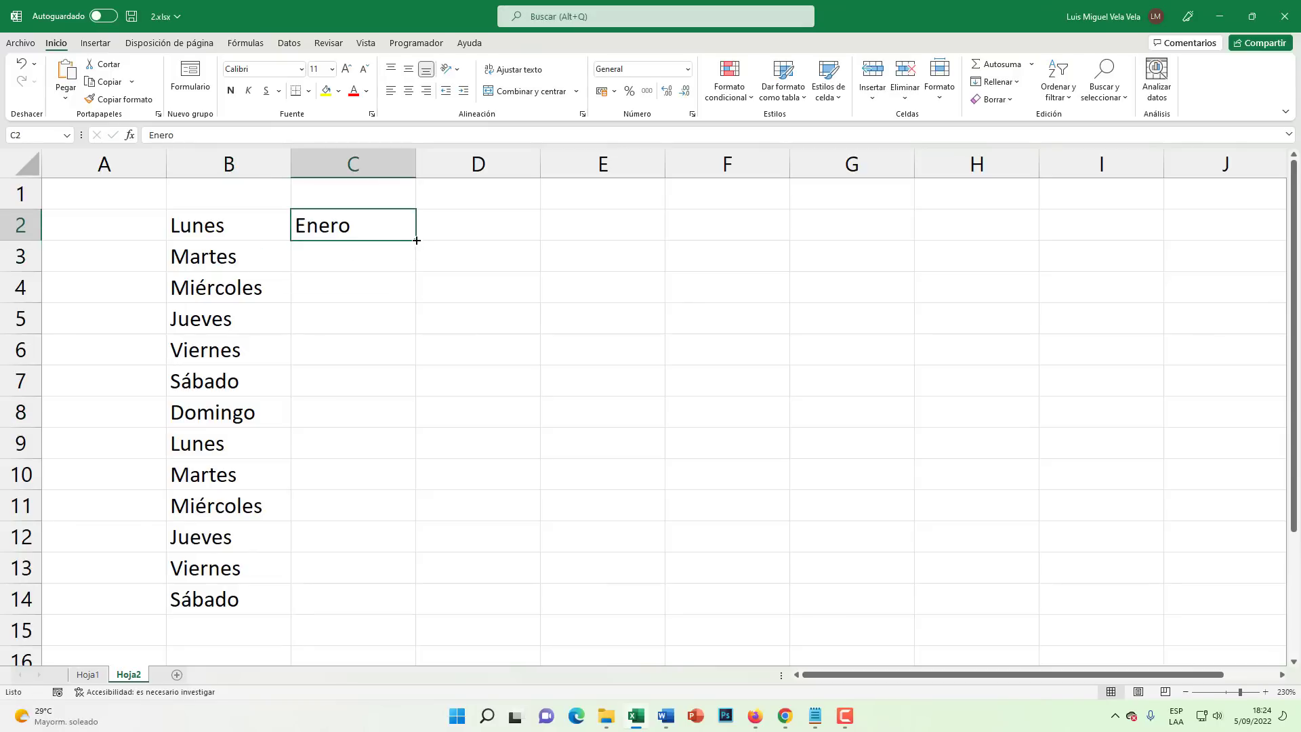
pyautogui.moveTo(416, 241); pyautogui.dragTo(416, 613)
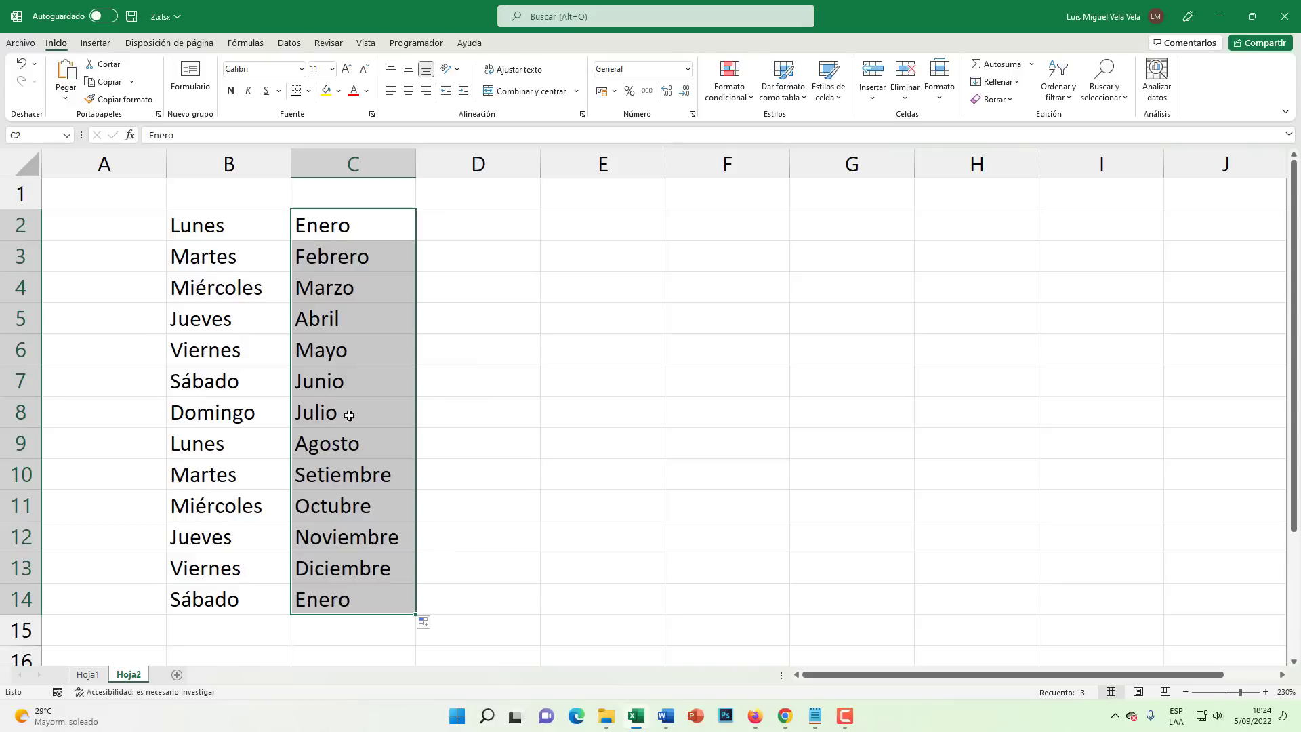
pyautogui.click(349, 415)
# Step: Review the filled month list C2:C14, checking Junio, Marzo and Febrero, then select E2
pyautogui.moveTo(341, 228); pyautogui.dragTo(343, 590)
pyautogui.click(341, 415)
pyautogui.click(342, 372)
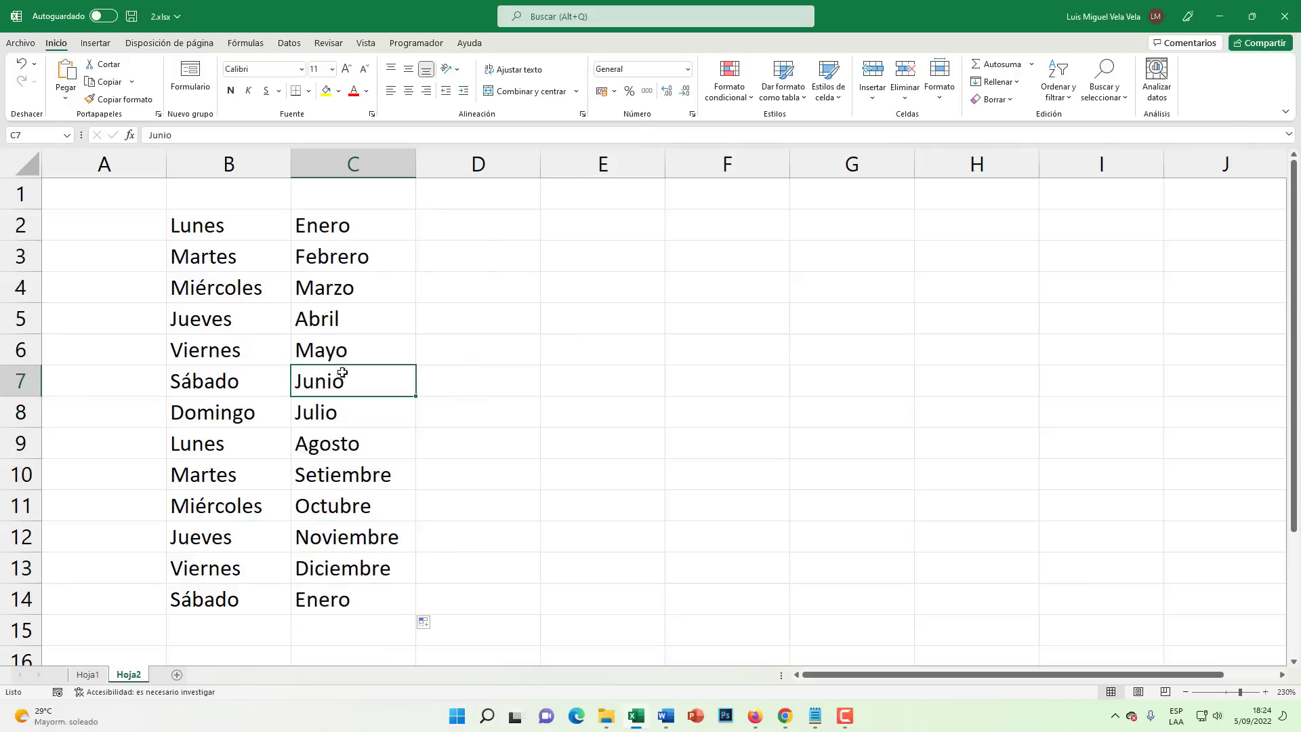
pyautogui.click(342, 352)
pyautogui.click(343, 313)
pyautogui.click(350, 279)
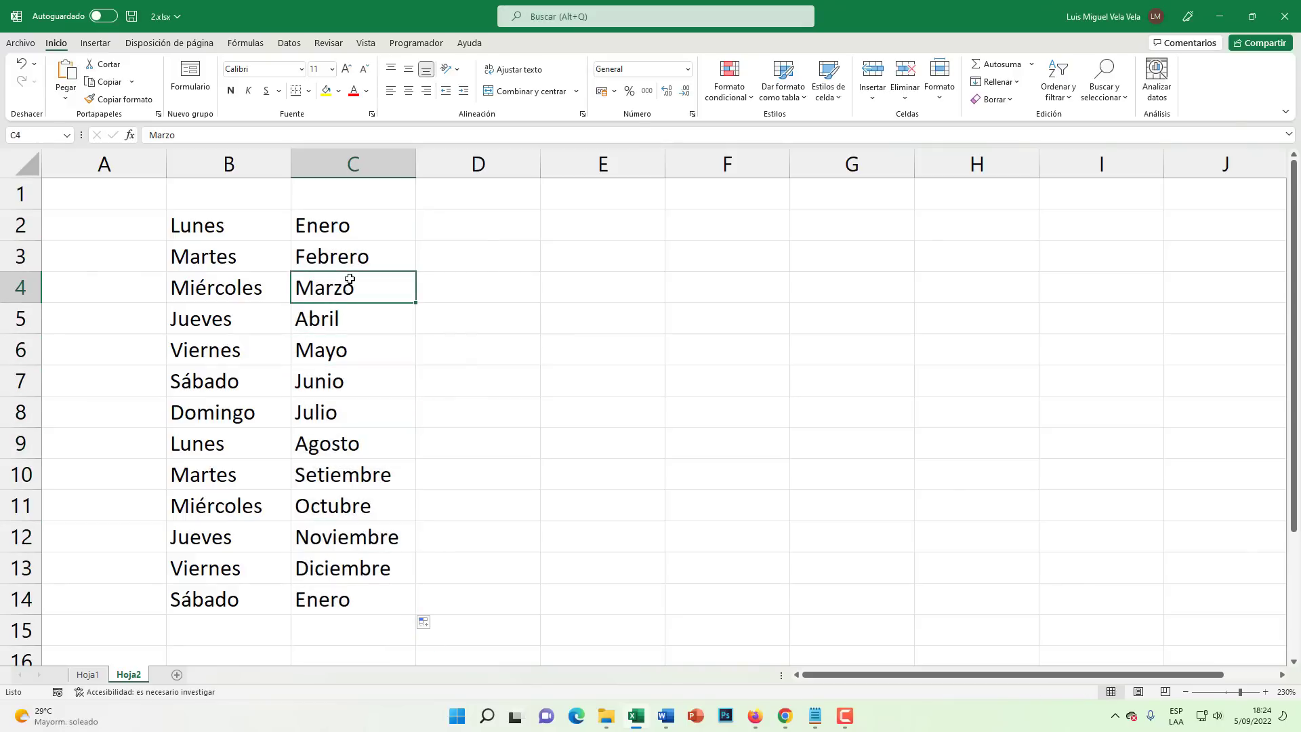
pyautogui.click(360, 264)
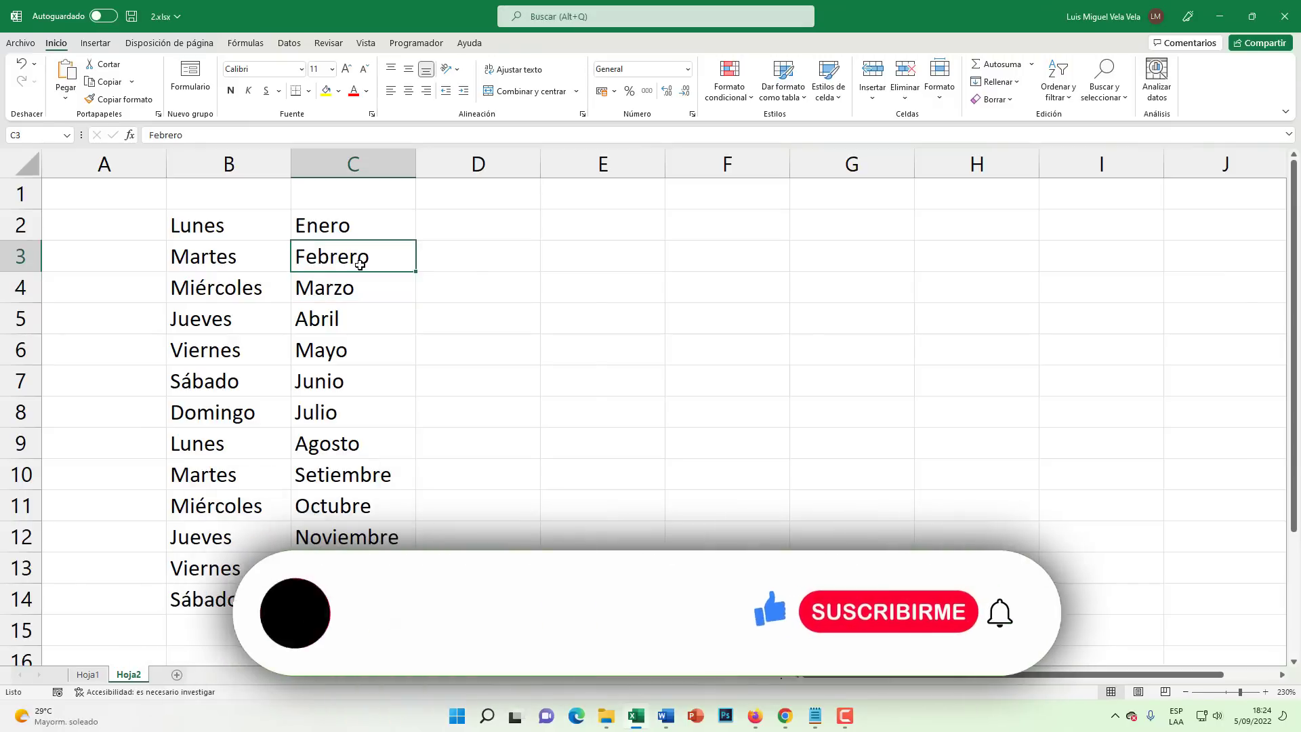
pyautogui.click(574, 227)
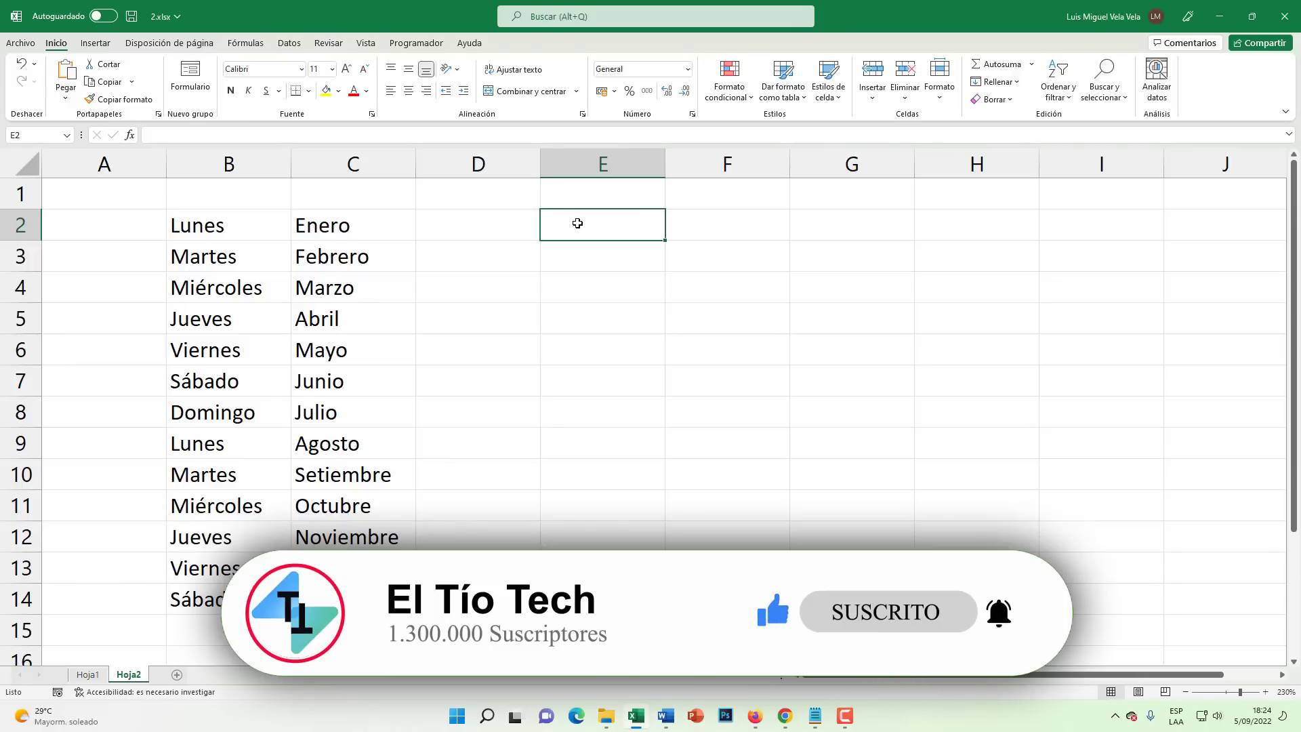
# Step: Type the first three names into E2:E4, including the channel name 'El Tío Tech'
pyautogui.write('L')
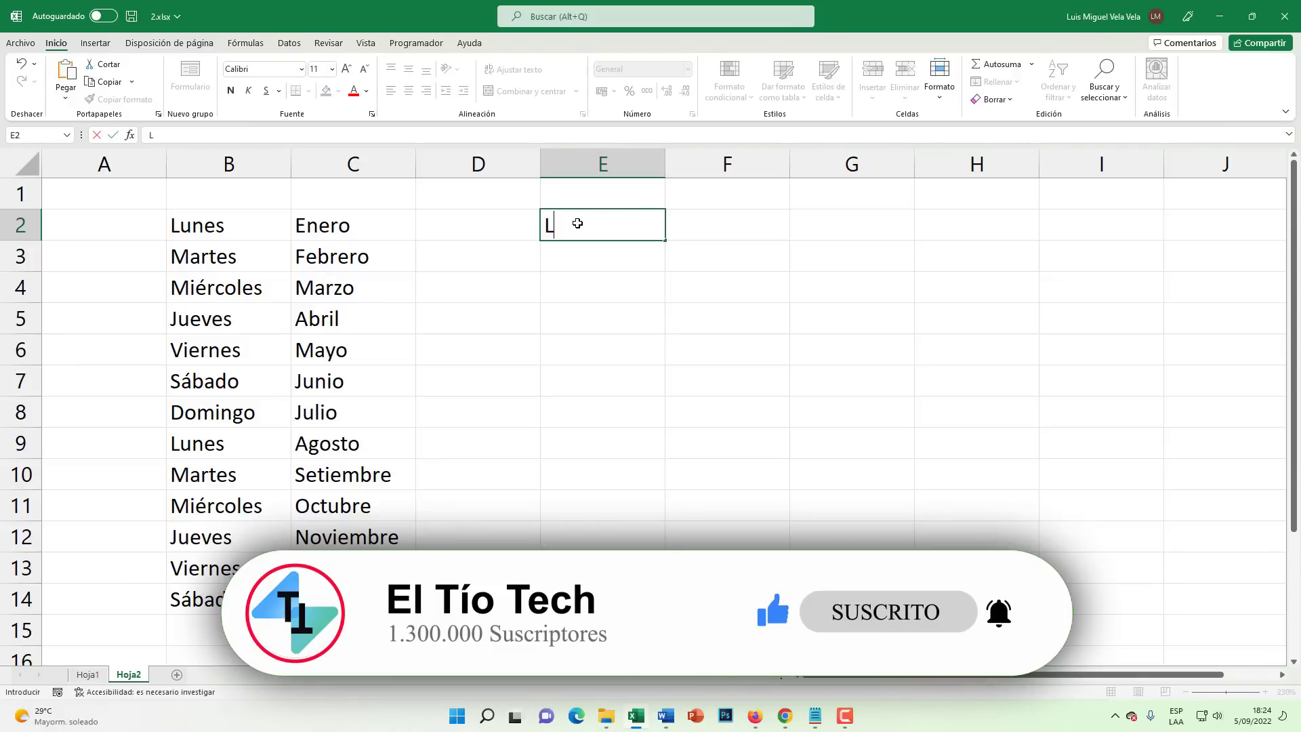
pyautogui.write('uis')
pyautogui.press('Return')
pyautogui.write('mi')
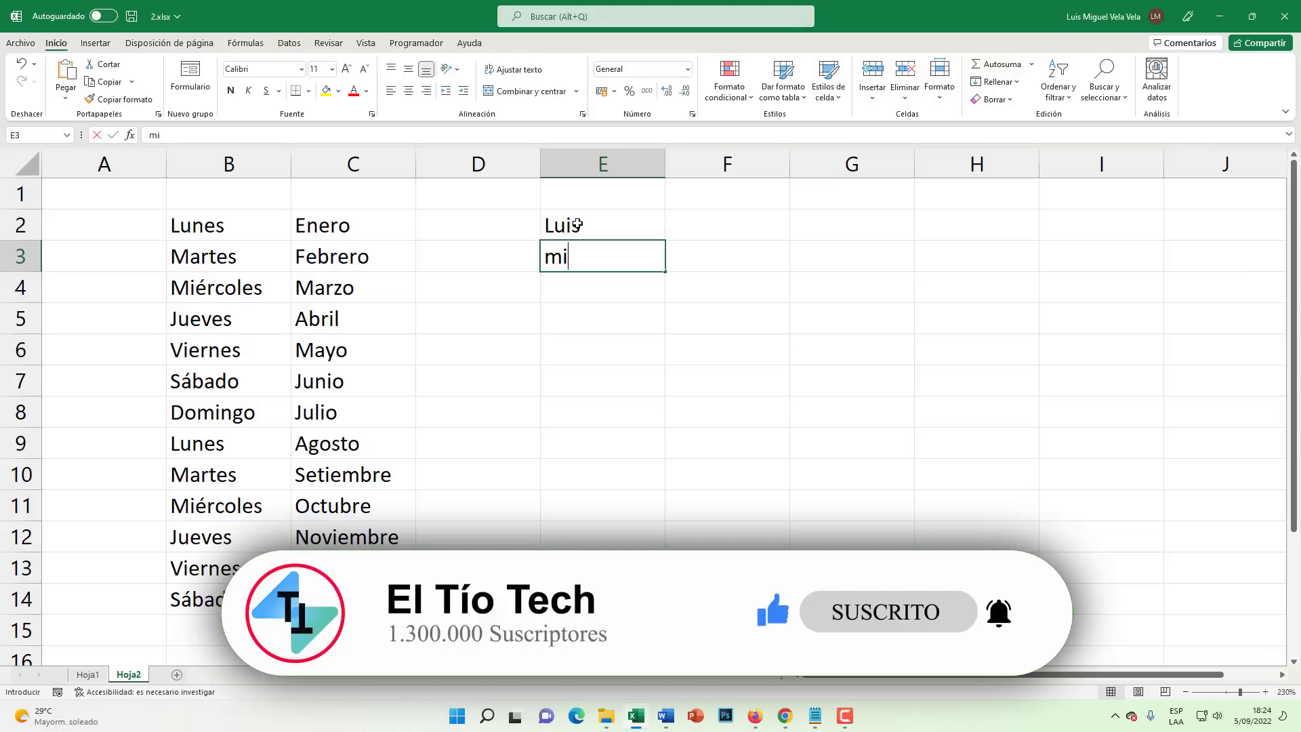
pyautogui.write('guel')
pyautogui.press('BackSpace')
pyautogui.press('BackSpace')
pyautogui.press('BackSpace')
pyautogui.press('BackSpace')
pyautogui.press('BackSpace')
pyautogui.press('BackSpace')
pyautogui.write('Migu')
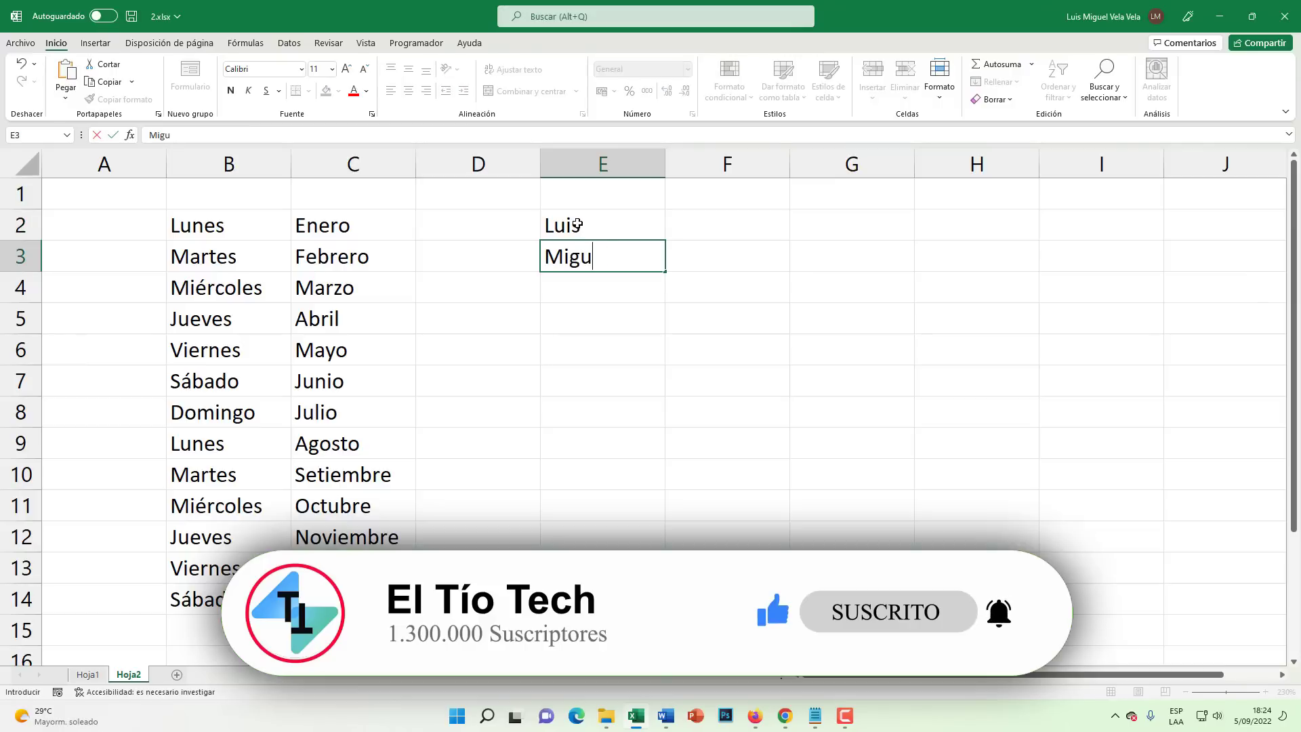
pyautogui.write('el')
pyautogui.press('Return')
pyautogui.write('El TY')
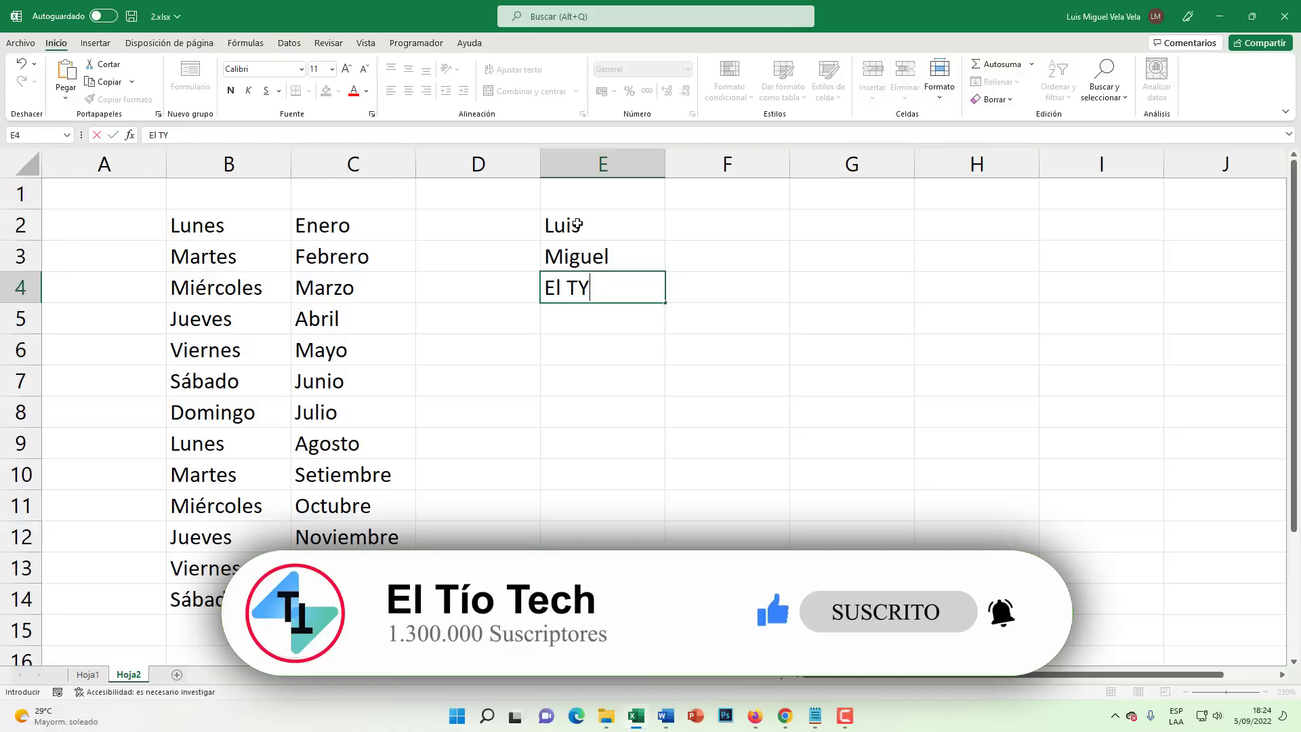
pyautogui.press('BackSpace')
pyautogui.write('ío Tech')
pyautogui.press('Return')
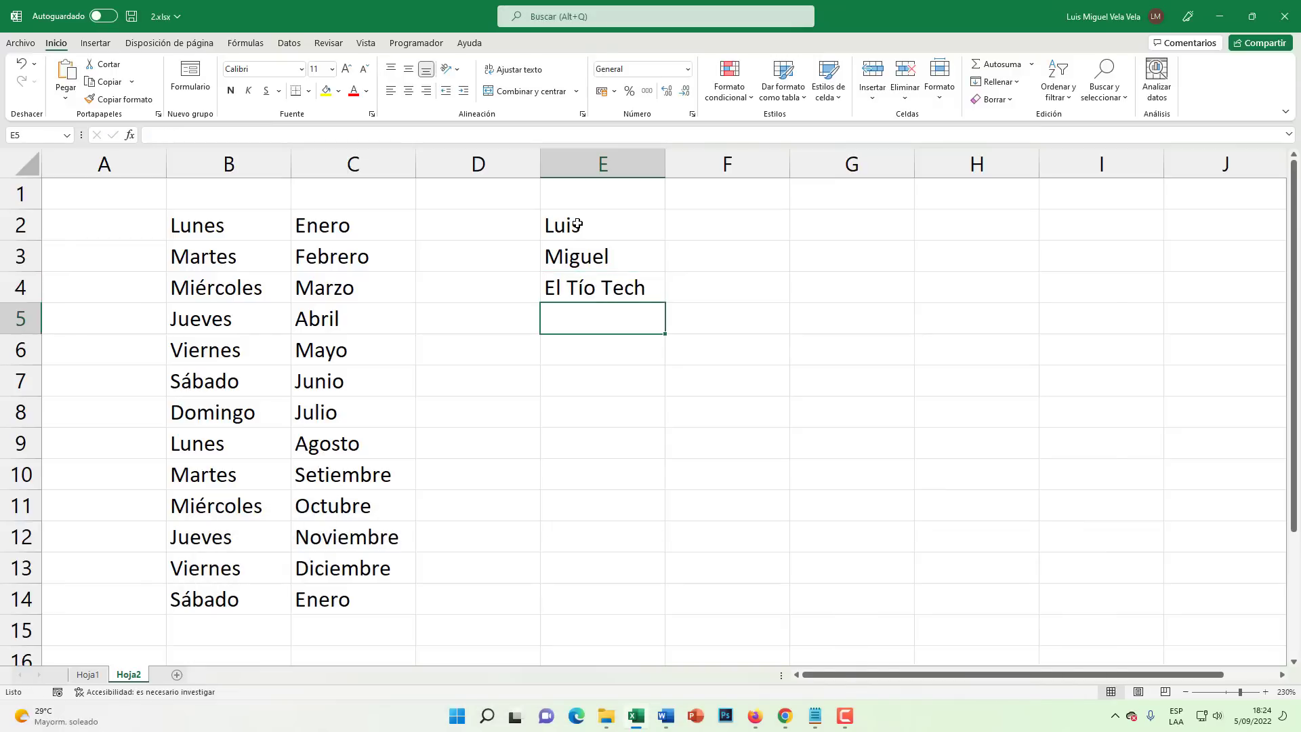
# Step: Type the remaining five names into E5:E9, fixing the capitalization in E6
pyautogui.write('Marí')
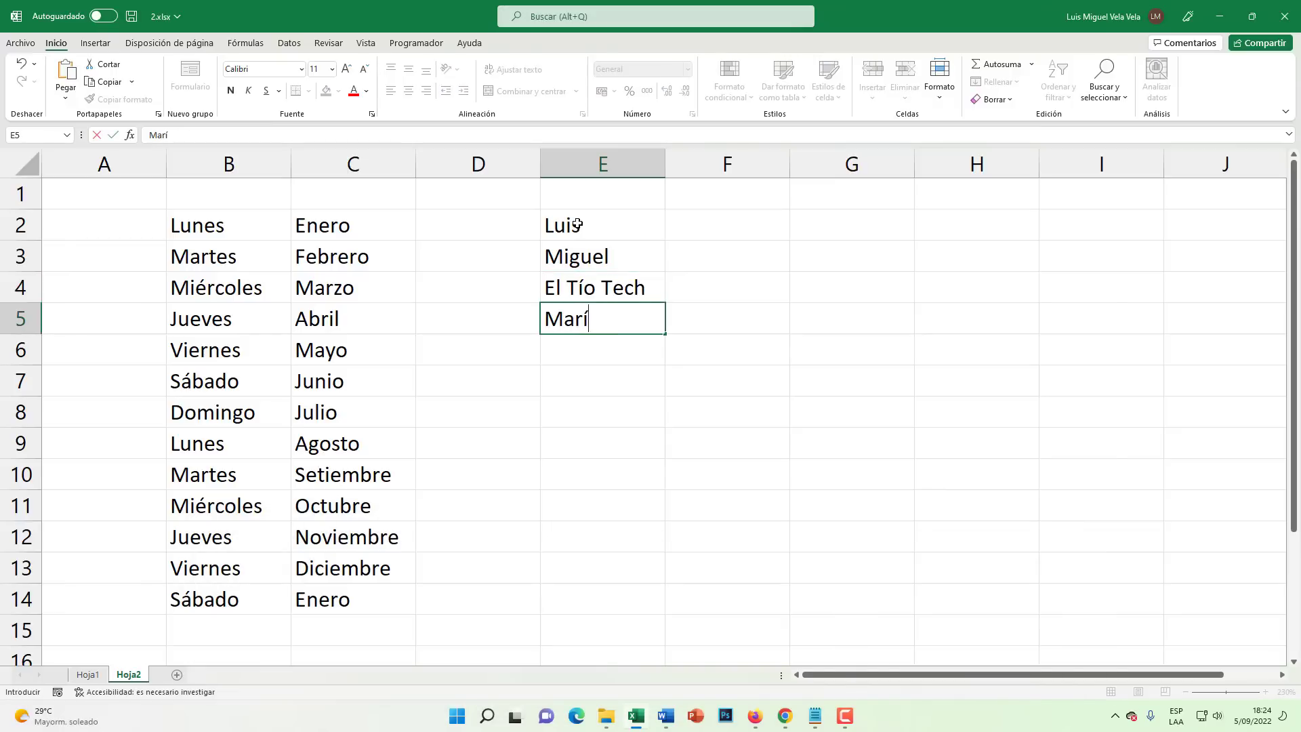
pyautogui.write('a')
pyautogui.press('Return')
pyautogui.write('liz')
pyautogui.press('BackSpace')
pyautogui.press('BackSpace')
pyautogui.press('BackSpace')
pyautogui.write('Liz')
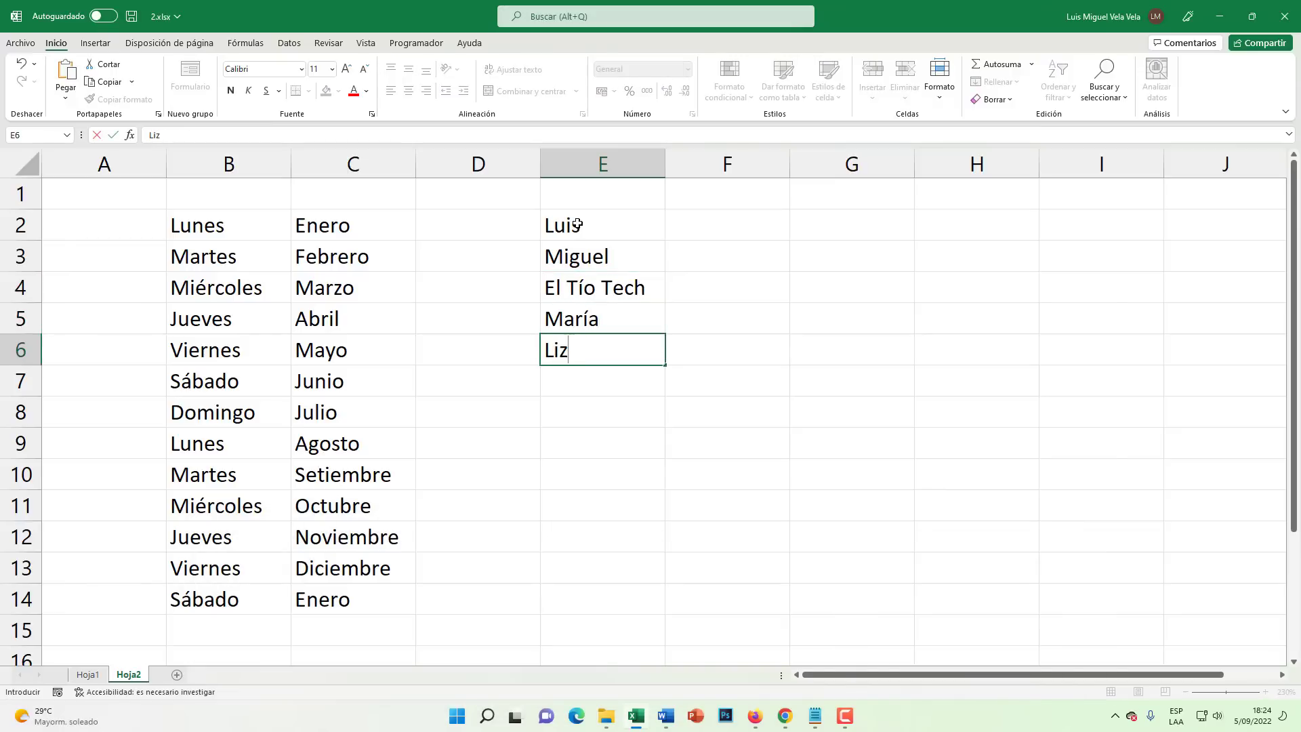
pyautogui.press('Return')
pyautogui.write('Gine')
pyautogui.press('Return')
pyautogui.write('Jo')
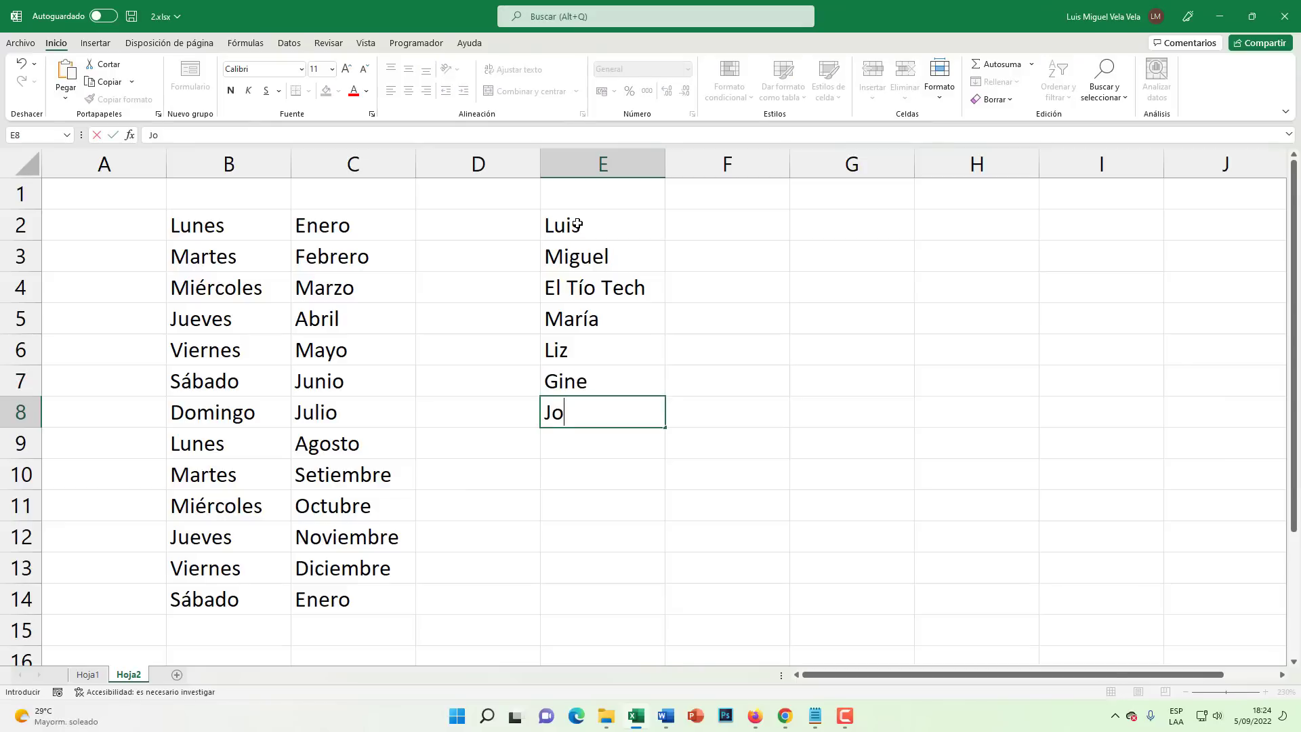
pyautogui.write('sé')
pyautogui.press('Return')
pyautogui.write('Carlos')
pyautogui.press('Return')
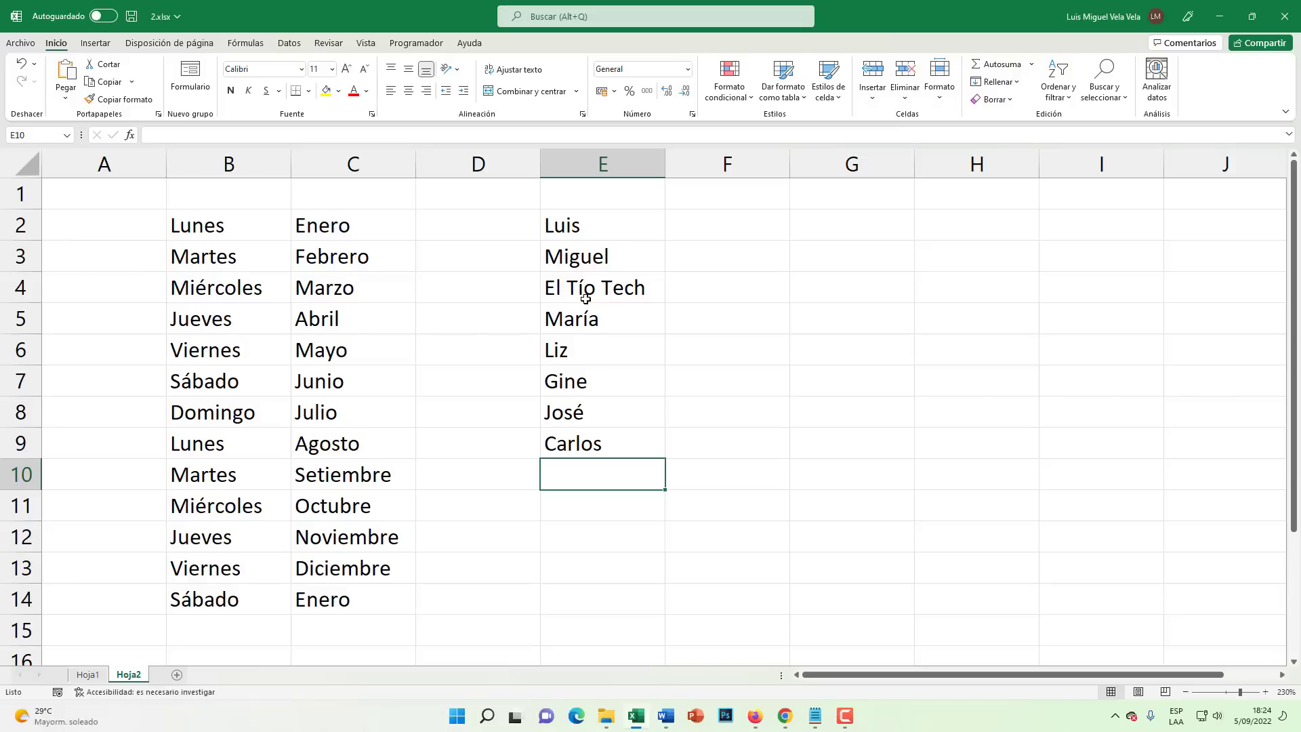
# Step: Review the name list by selecting E2:E9 and individual name cells
pyautogui.click(576, 225)
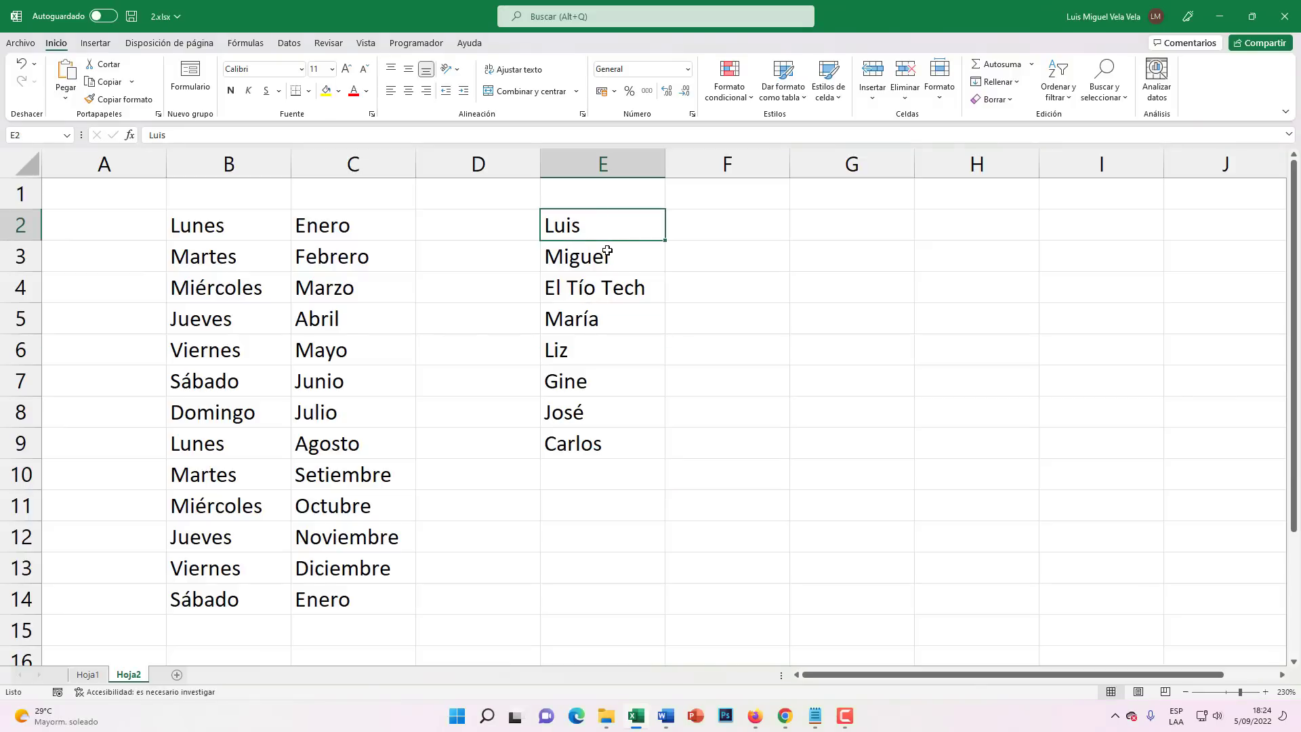
pyautogui.click(612, 287)
pyautogui.click(613, 380)
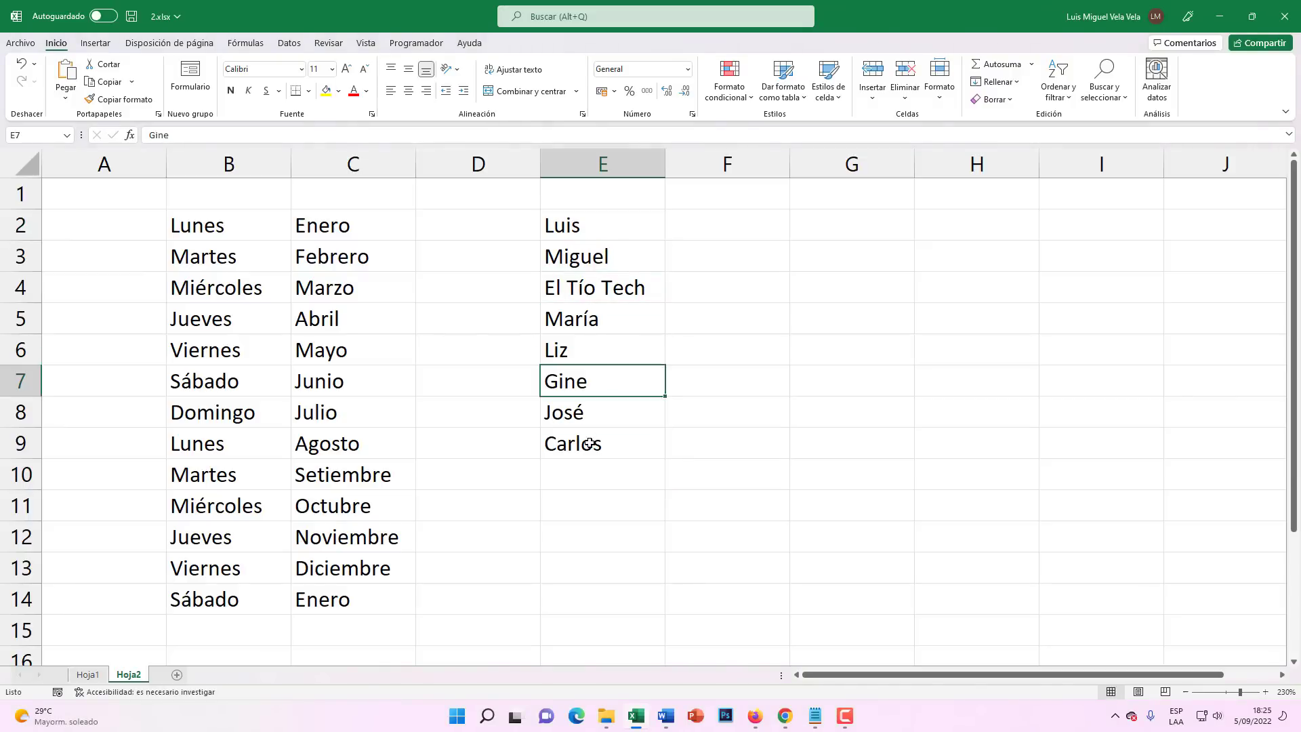
pyautogui.click(596, 443)
pyautogui.moveTo(589, 225); pyautogui.dragTo(583, 444)
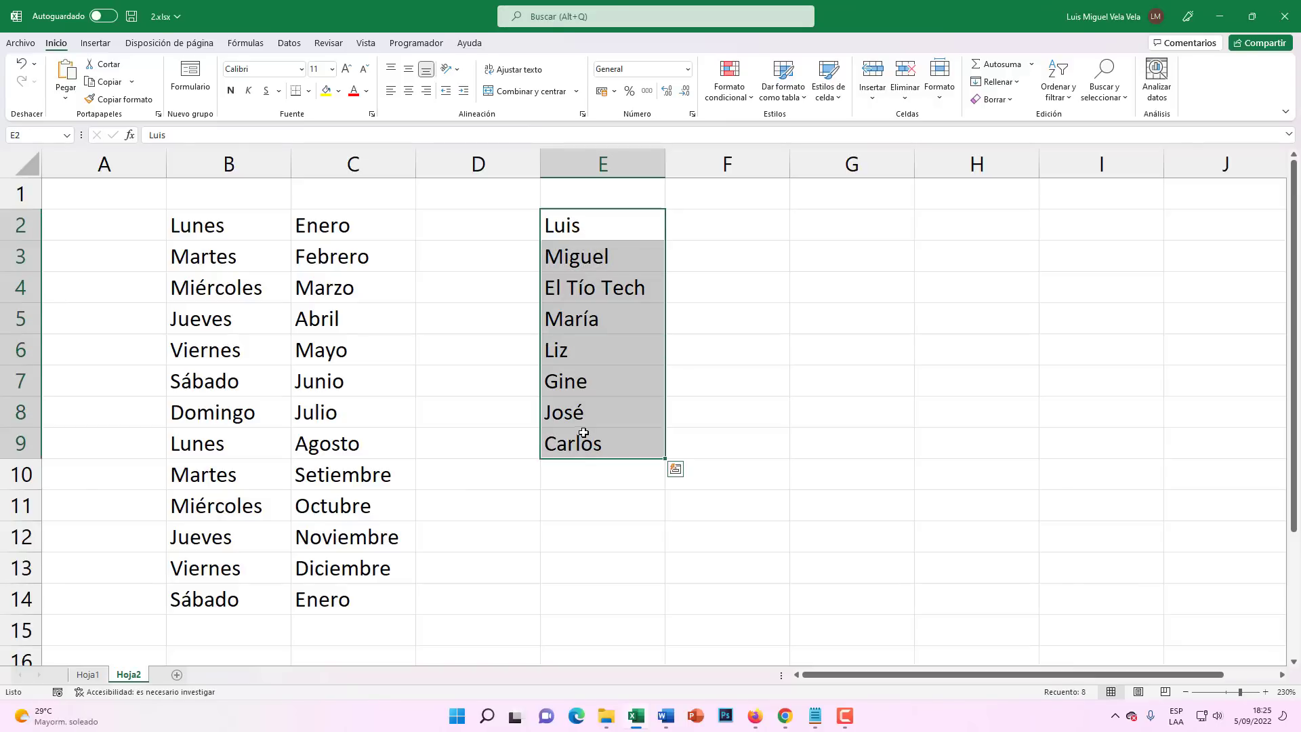
pyautogui.click(571, 473)
pyautogui.click(581, 506)
pyautogui.click(583, 541)
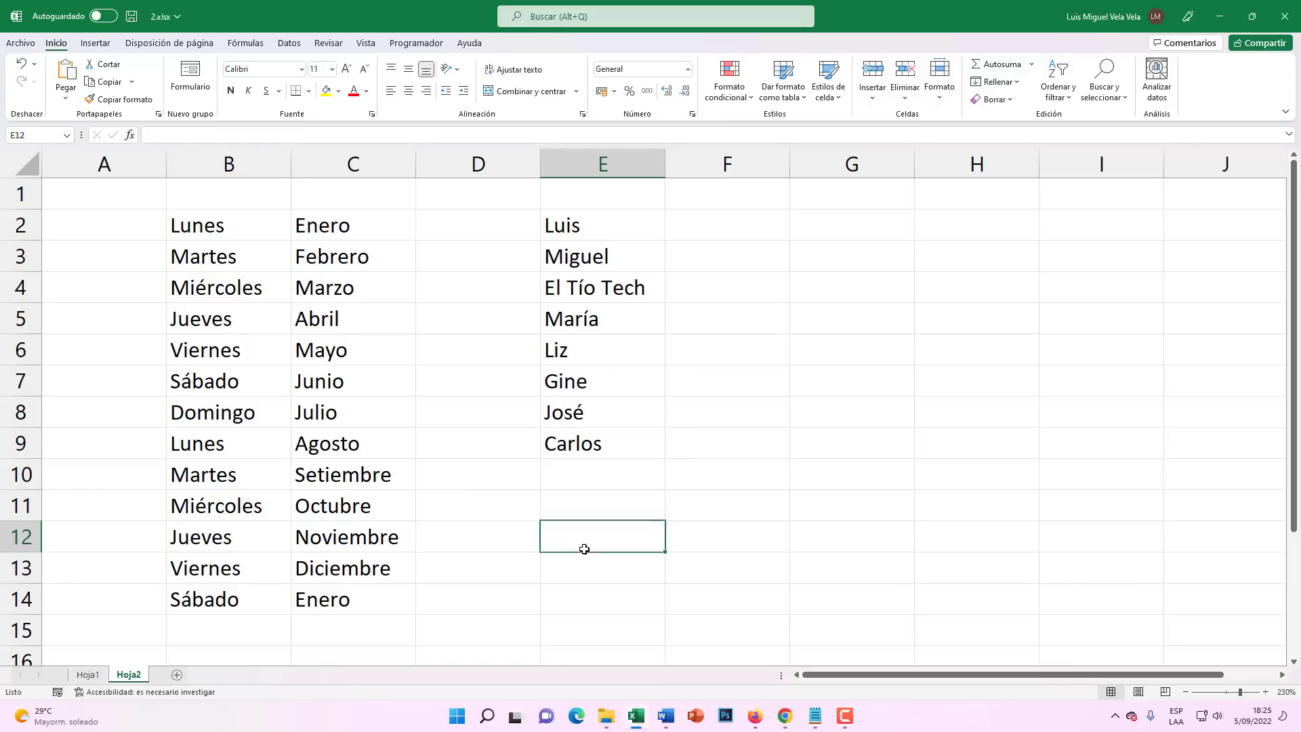
pyautogui.click(580, 598)
pyautogui.click(572, 537)
pyautogui.click(562, 448)
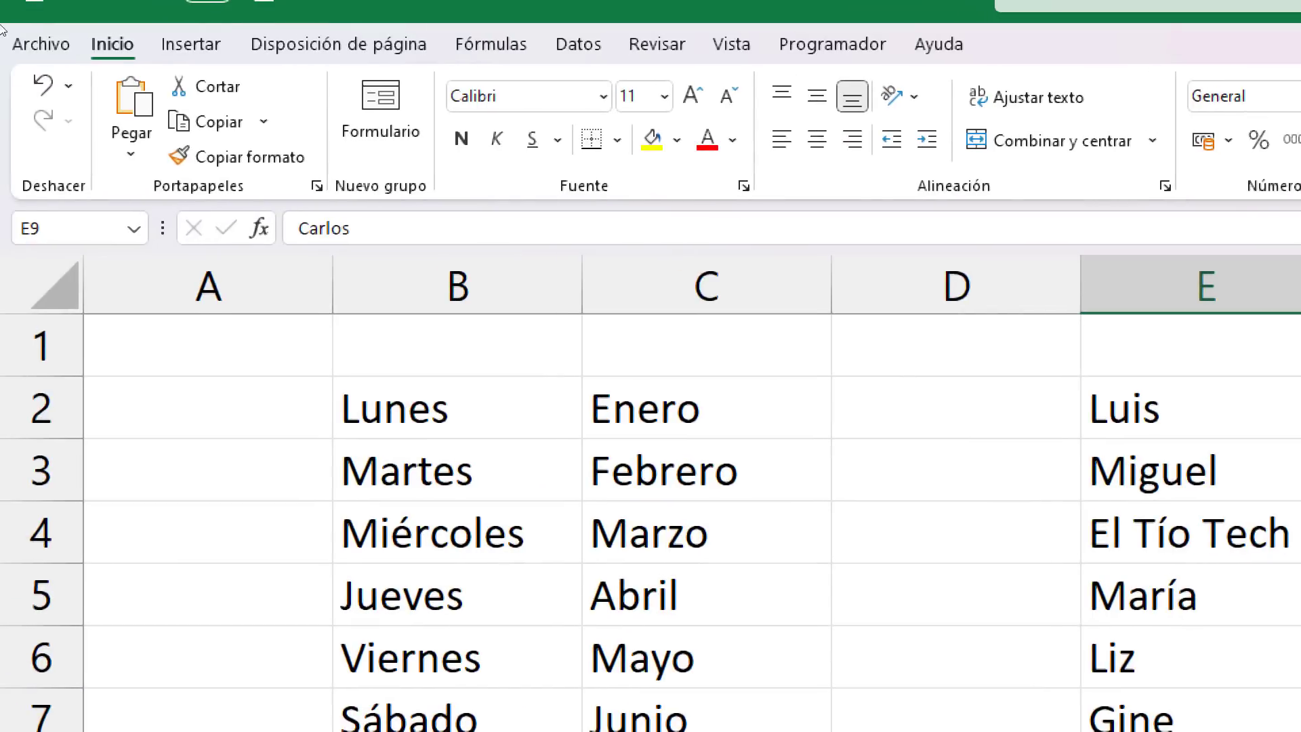
# Step: Open Excel Options on Avanzadas, scrolled to the General section for custom lists
pyautogui.click(26, 45)
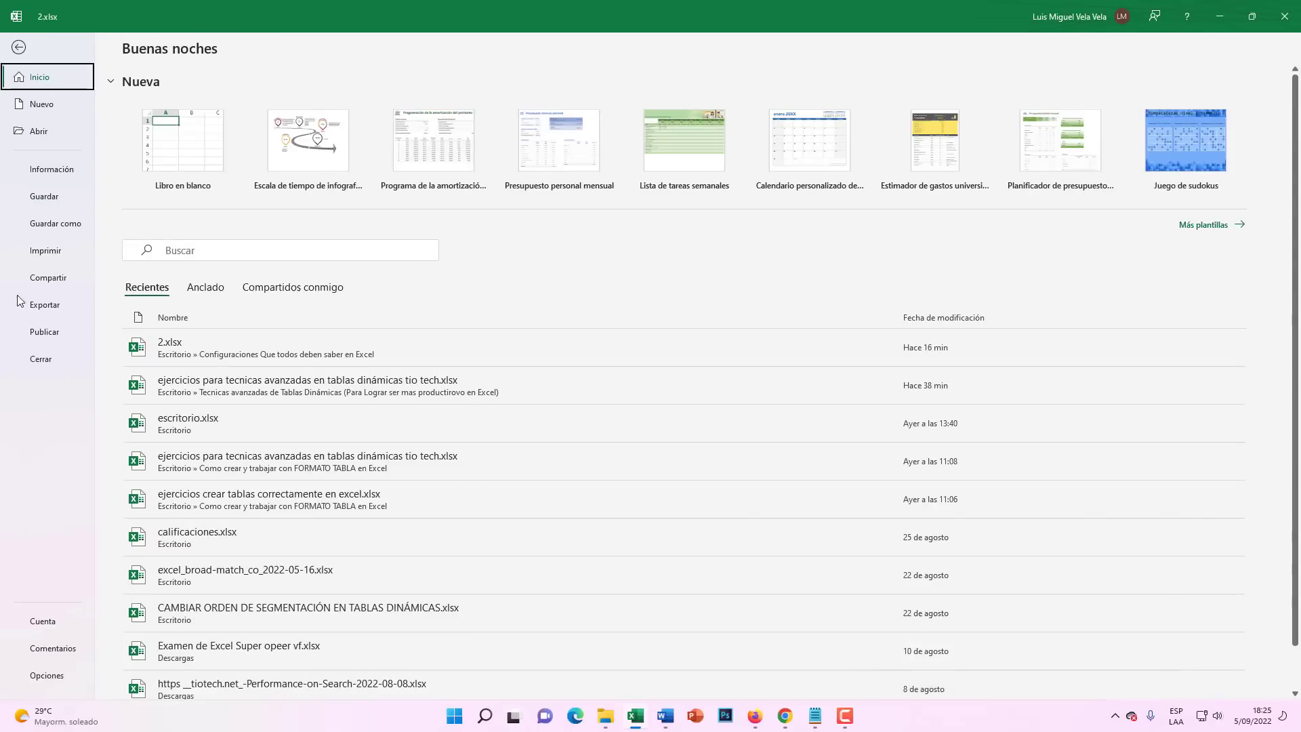
pyautogui.press('super+plus')
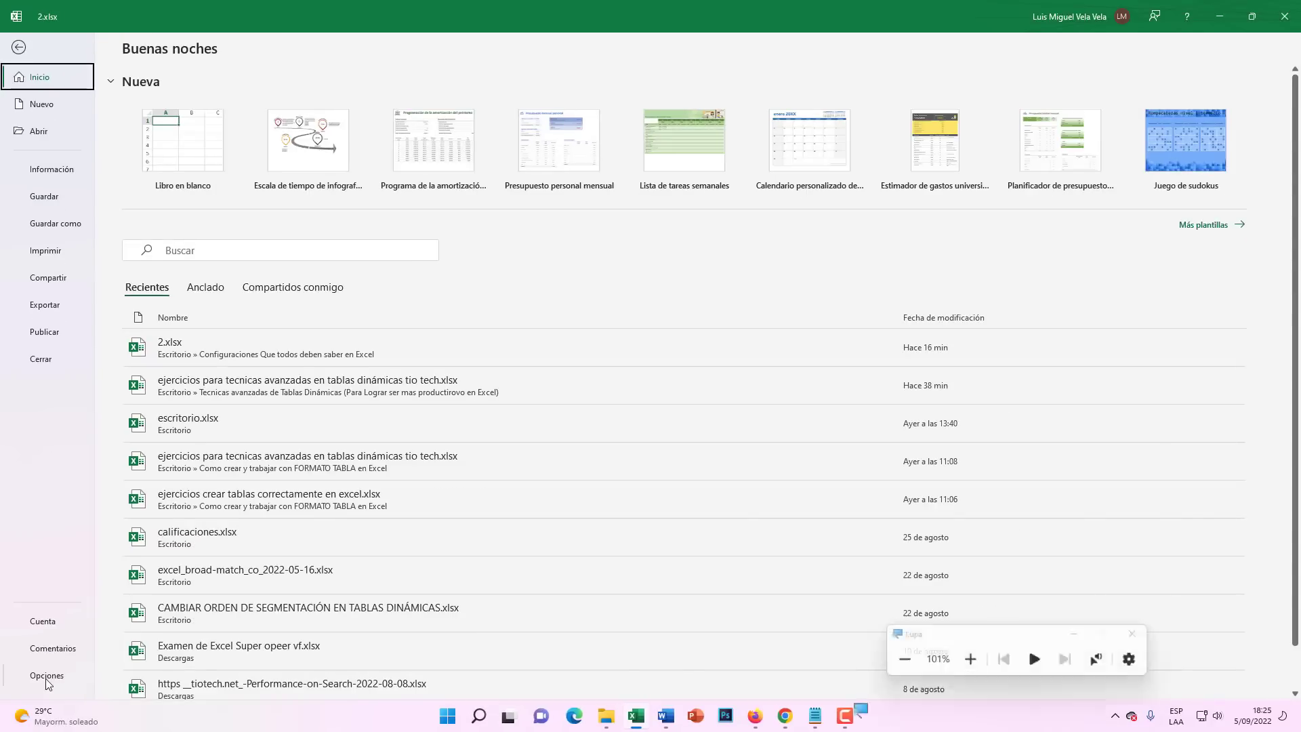
pyautogui.press('super+Escape')
pyautogui.click(46, 675)
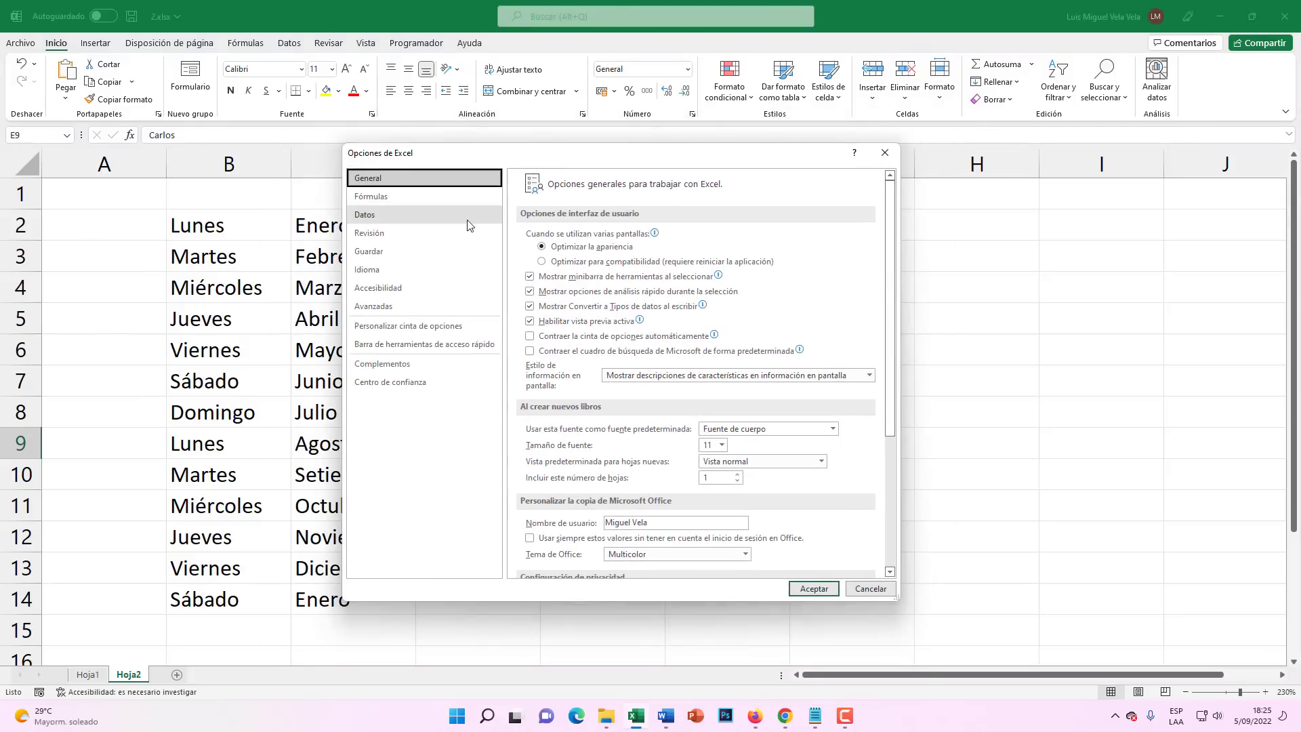
pyautogui.press('super+plus')
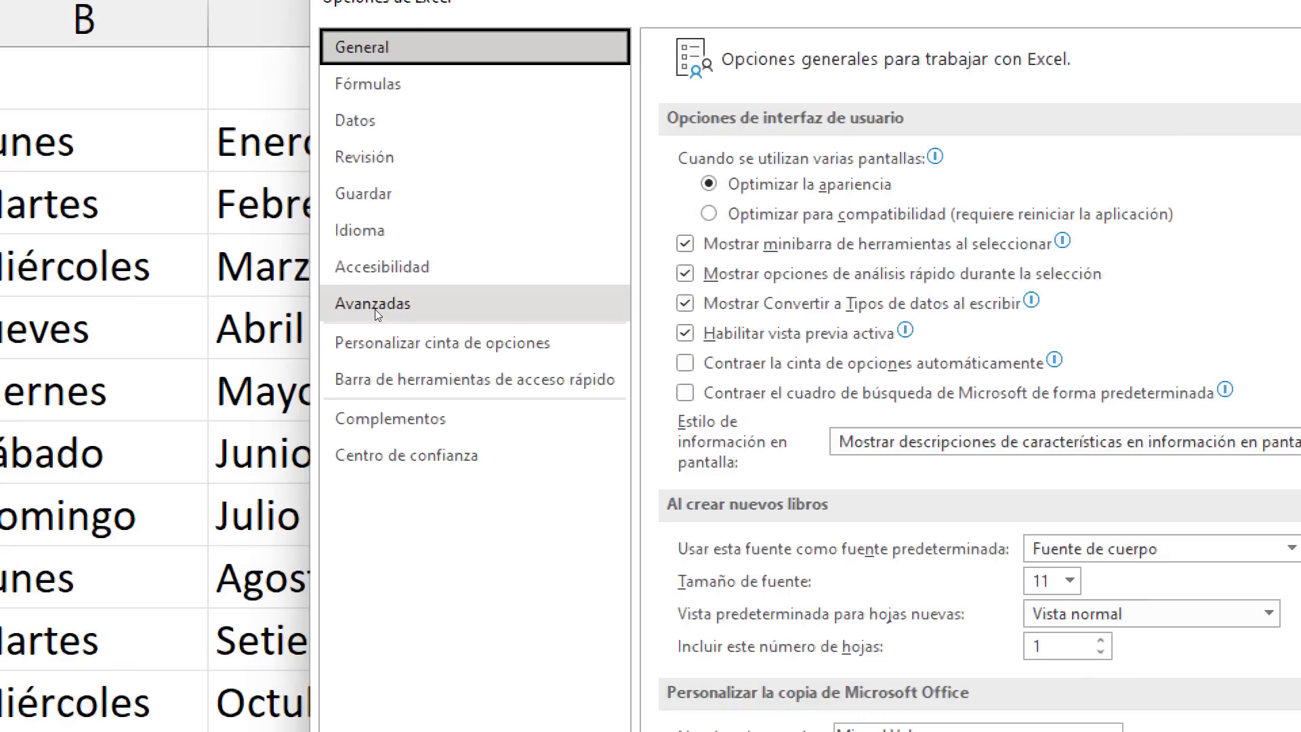
pyautogui.click(389, 309)
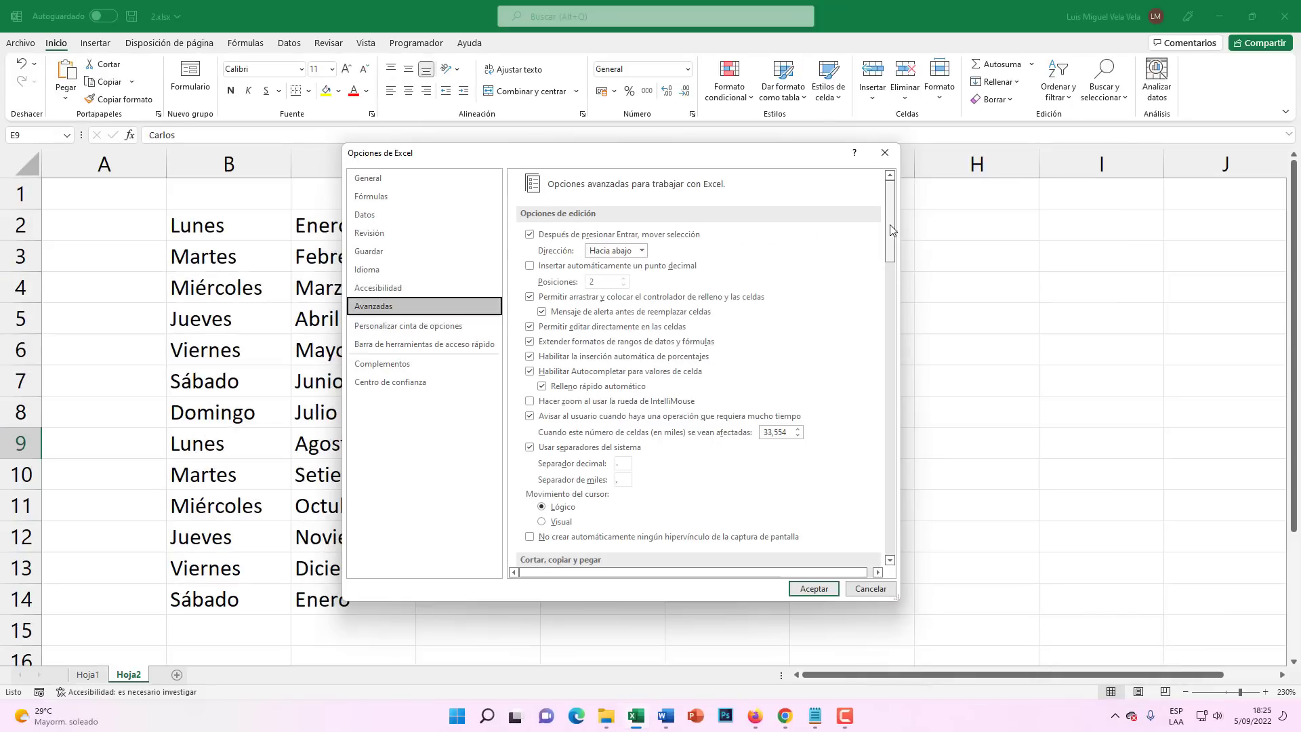
pyautogui.moveTo(890, 237); pyautogui.dragTo(900, 540)
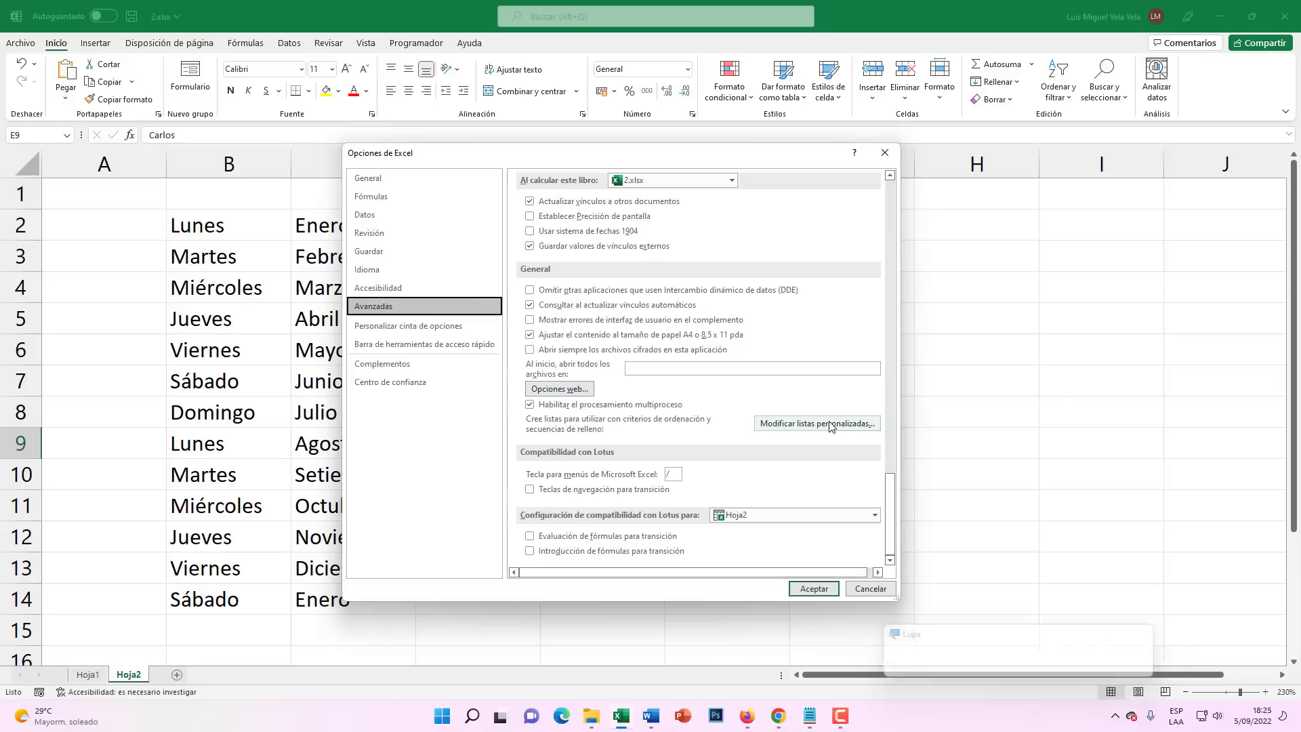
# Step: Open the Listas personalizadas editor and type four names, including 'El Tío Tech', as list entries
pyautogui.click(826, 425)
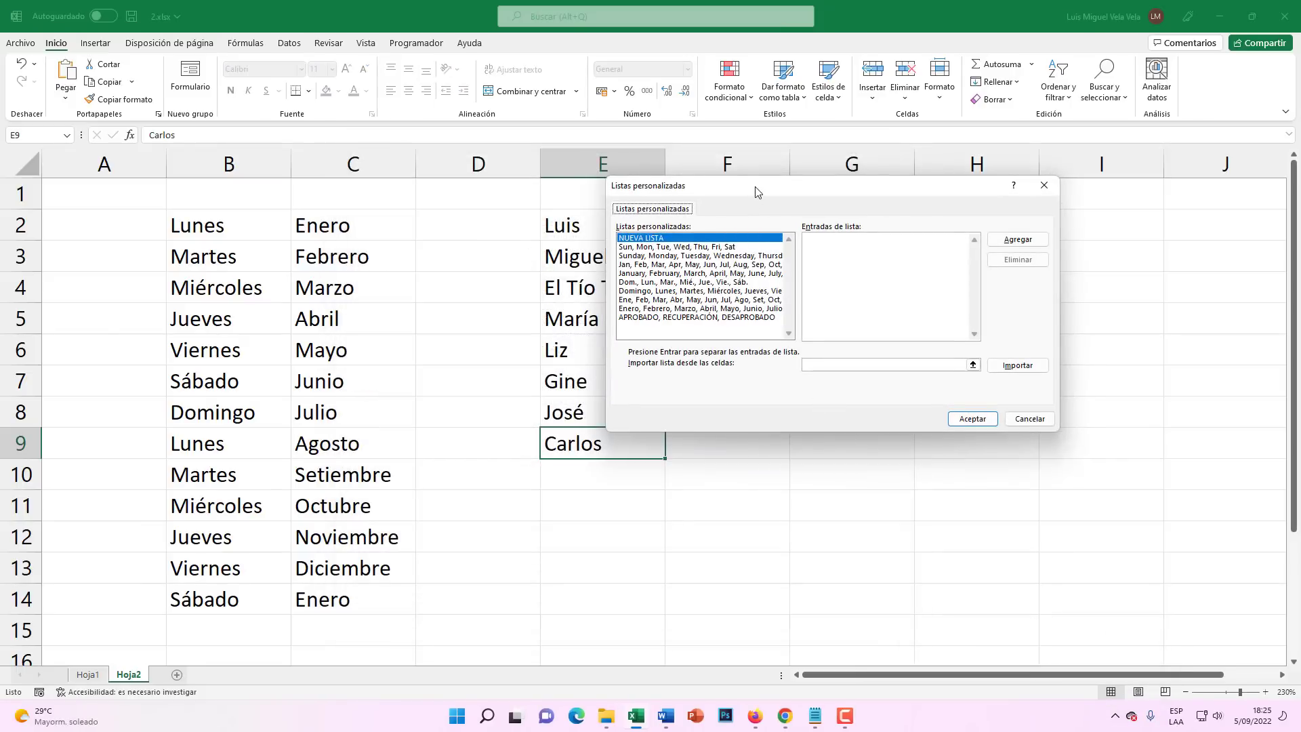
pyautogui.moveTo(757, 192)
pyautogui.mouseDown()
pyautogui.moveTo(266, 147)
pyautogui.moveTo(227, 119)
pyautogui.mouseUp()
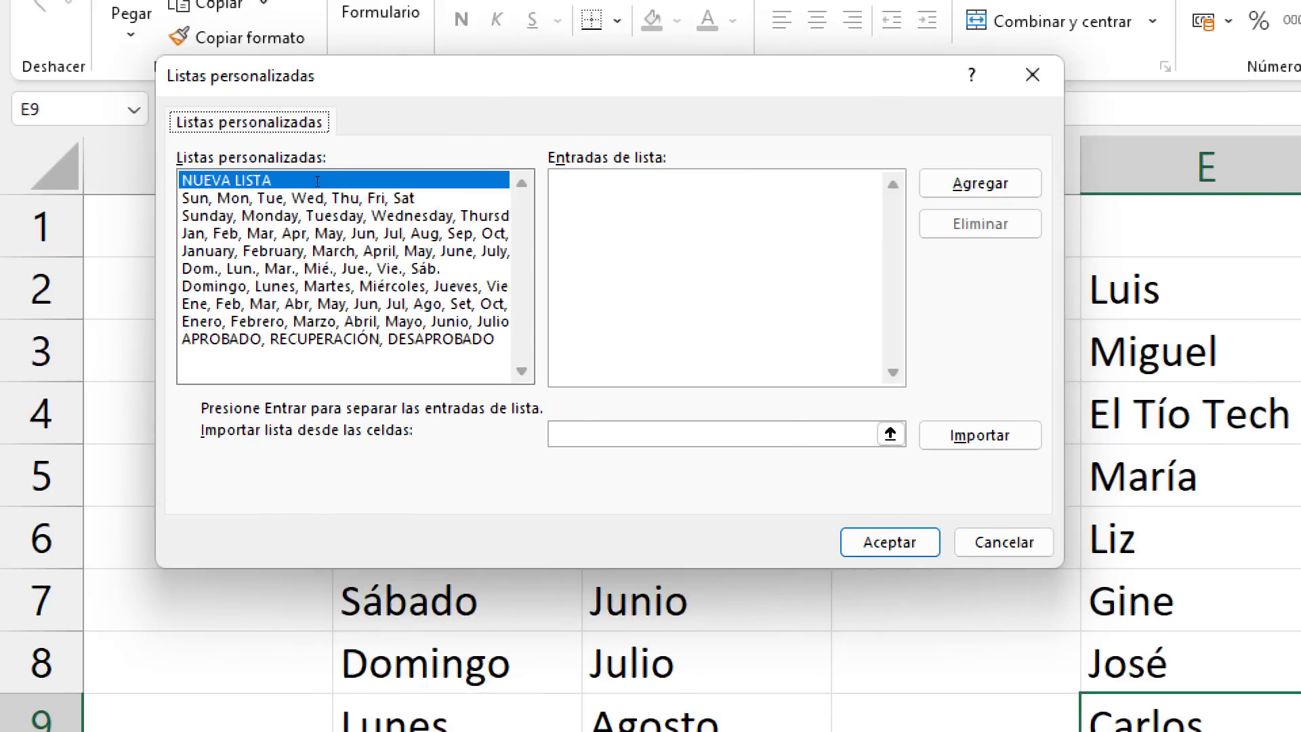
pyautogui.press('Tab')
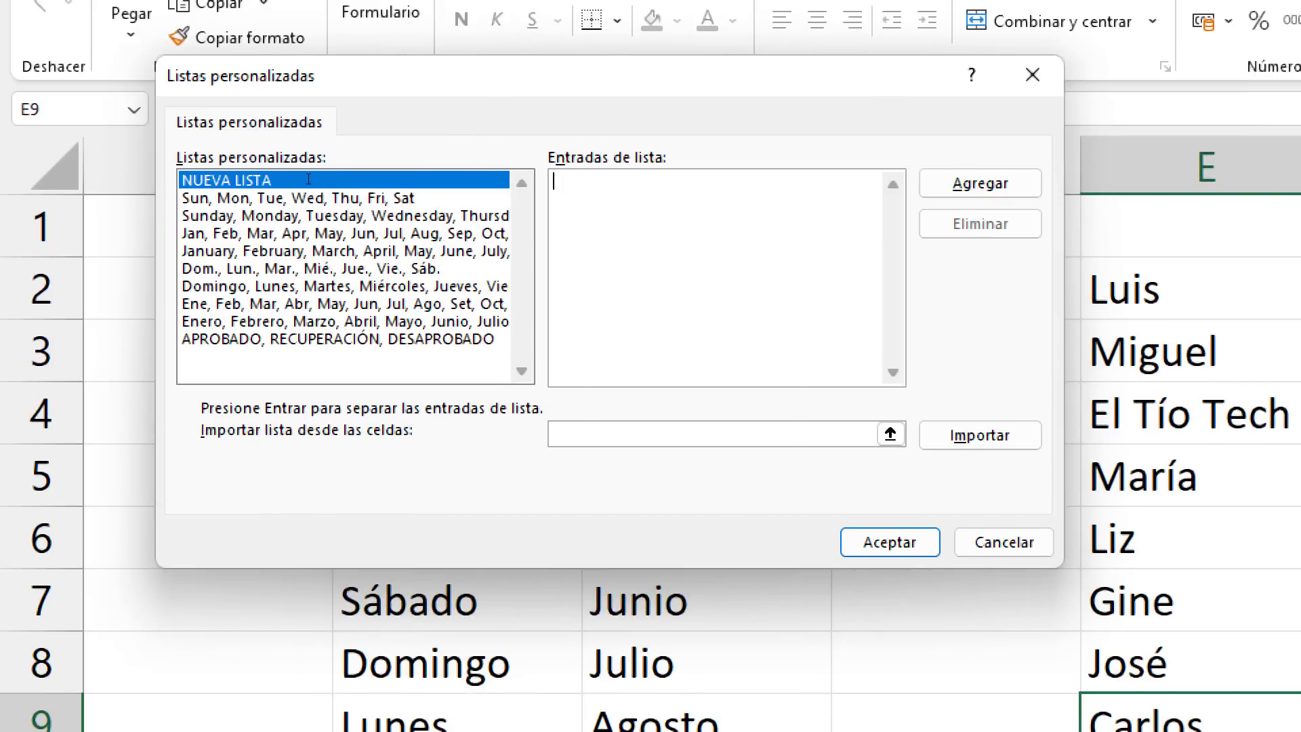
pyautogui.write('Luis ')
pyautogui.write('Mi')
pyautogui.press('BackSpace')
pyautogui.press('BackSpace')
pyautogui.write('Miguel')
pyautogui.press('Return')
pyautogui.write('María')
pyautogui.press('Return')
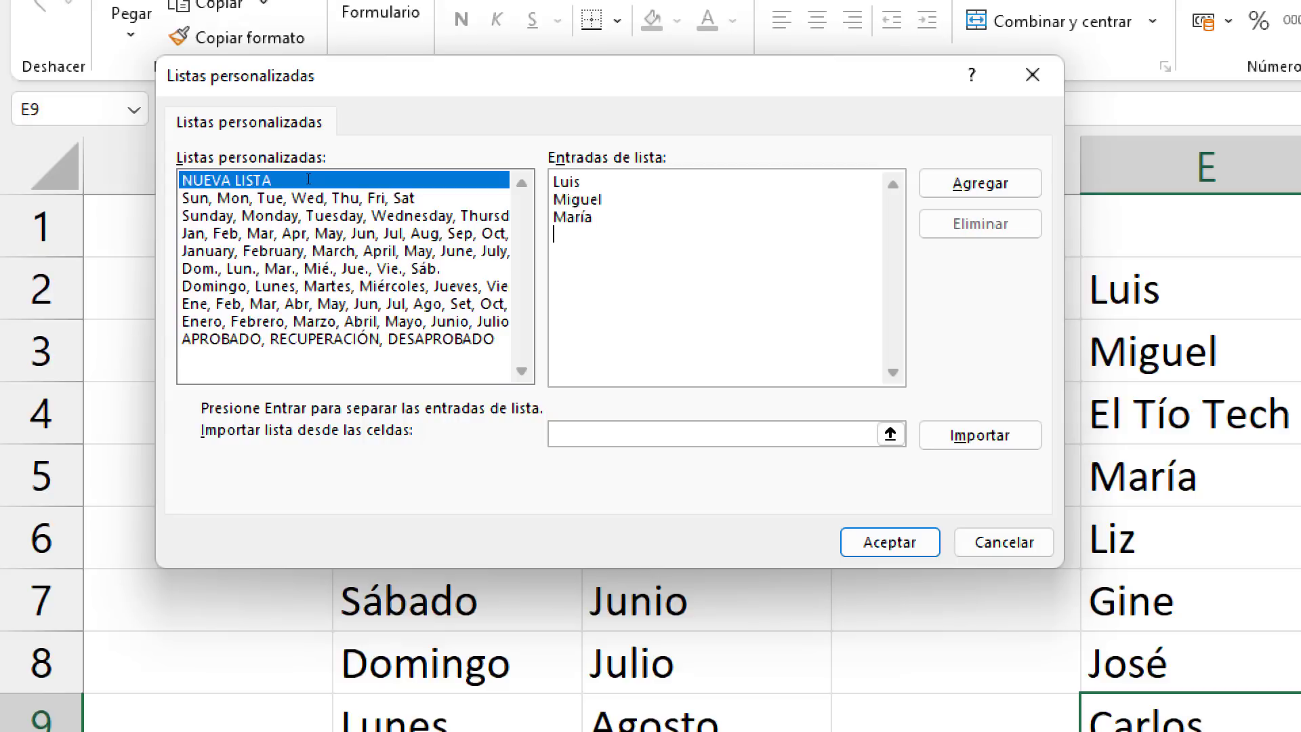
pyautogui.write('El Tío Tech')
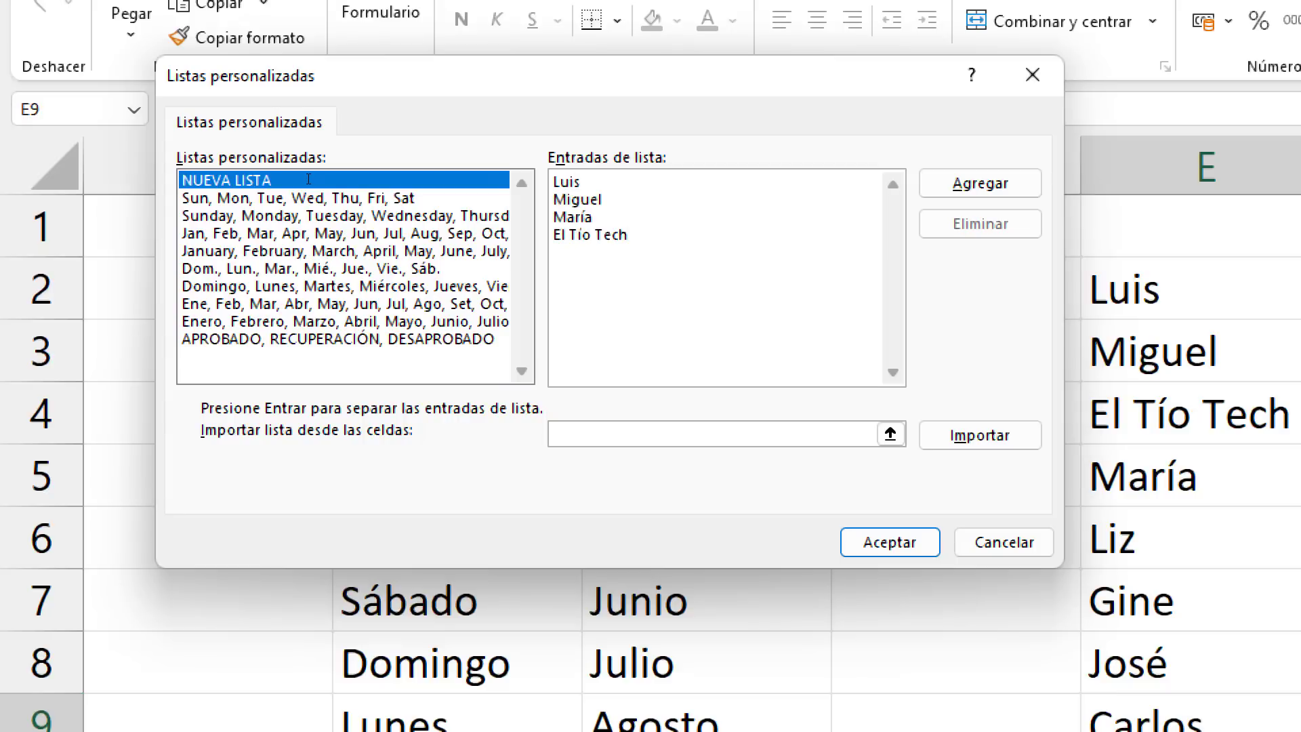
# Step: Delete the typed list entries and move to the import-from-cells field
pyautogui.press('super')
pyautogui.press('super+Escape')
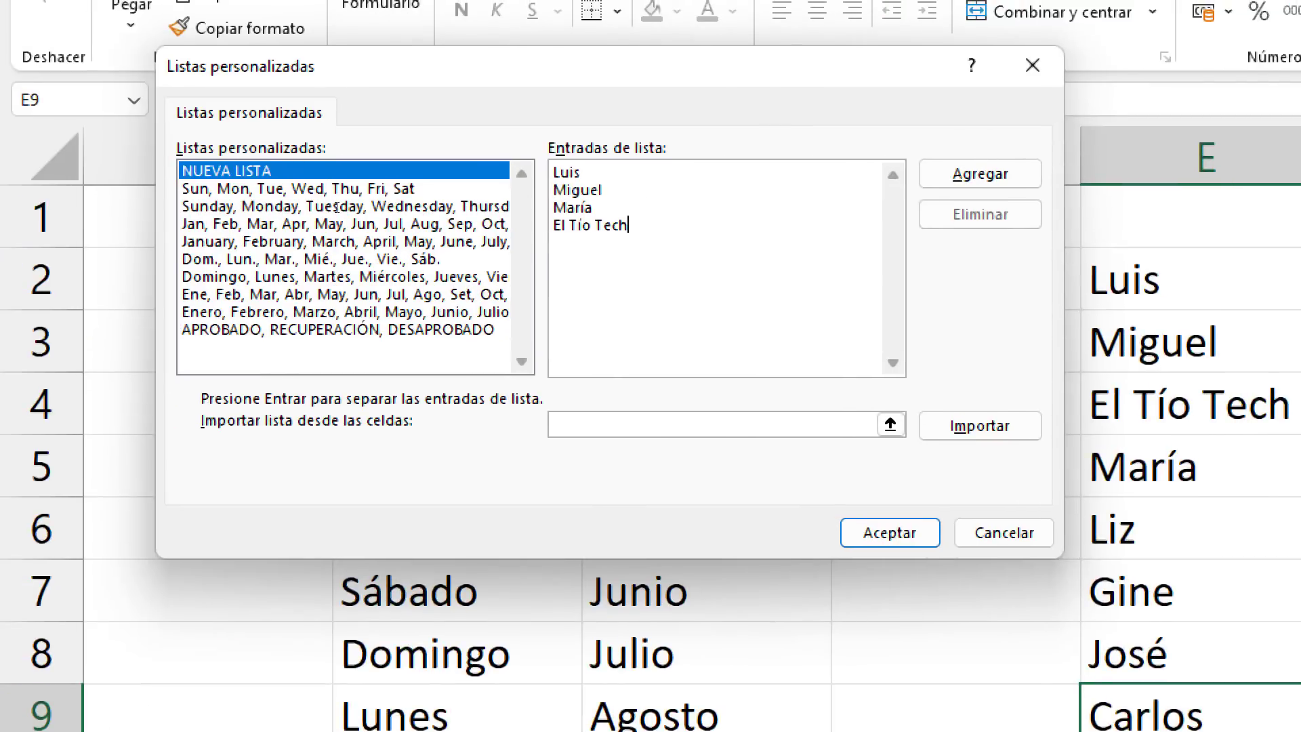
pyautogui.click(242, 168)
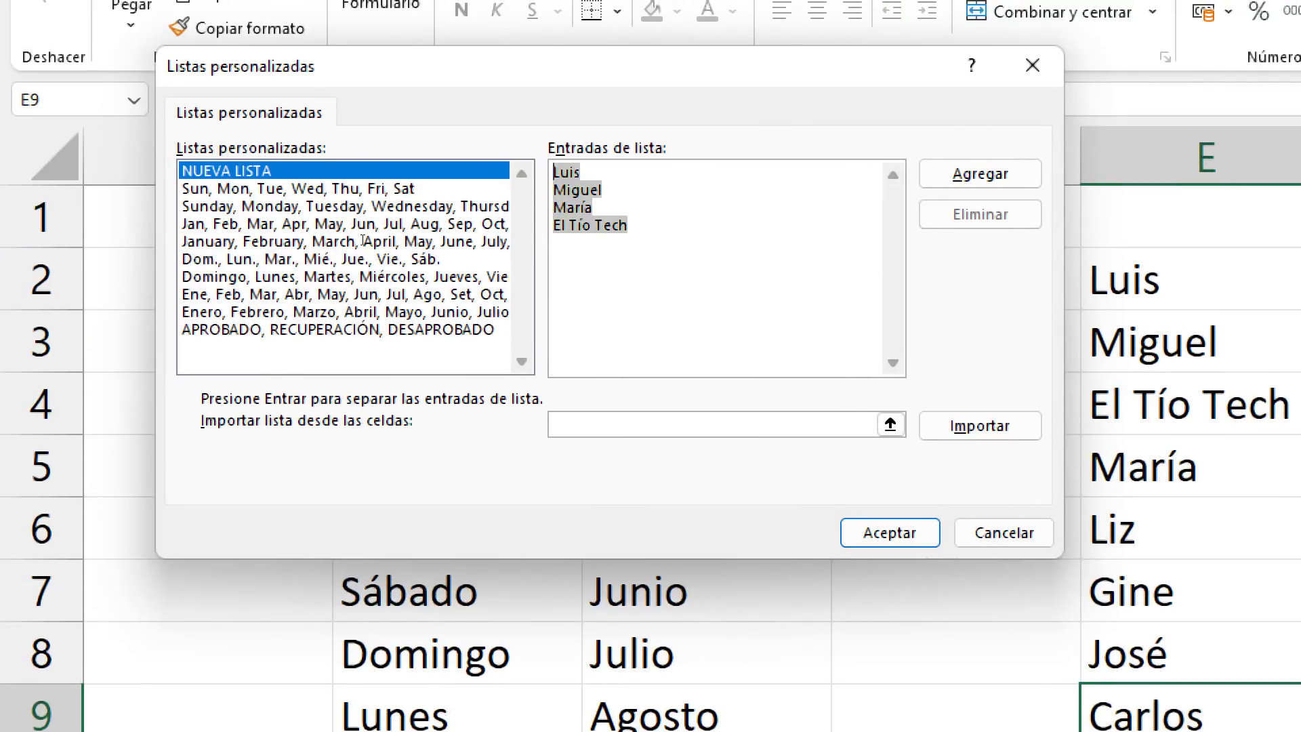
pyautogui.press('Delete')
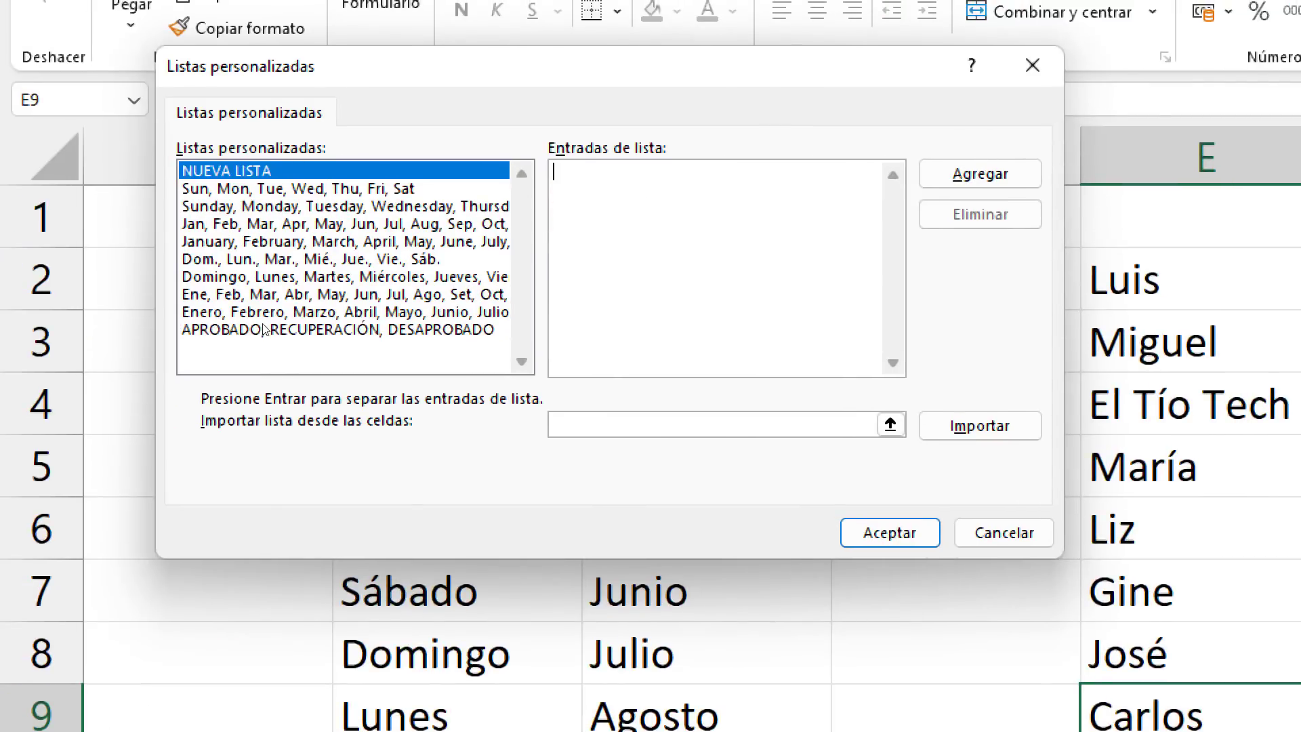
pyautogui.hotkey('alt', 'i')
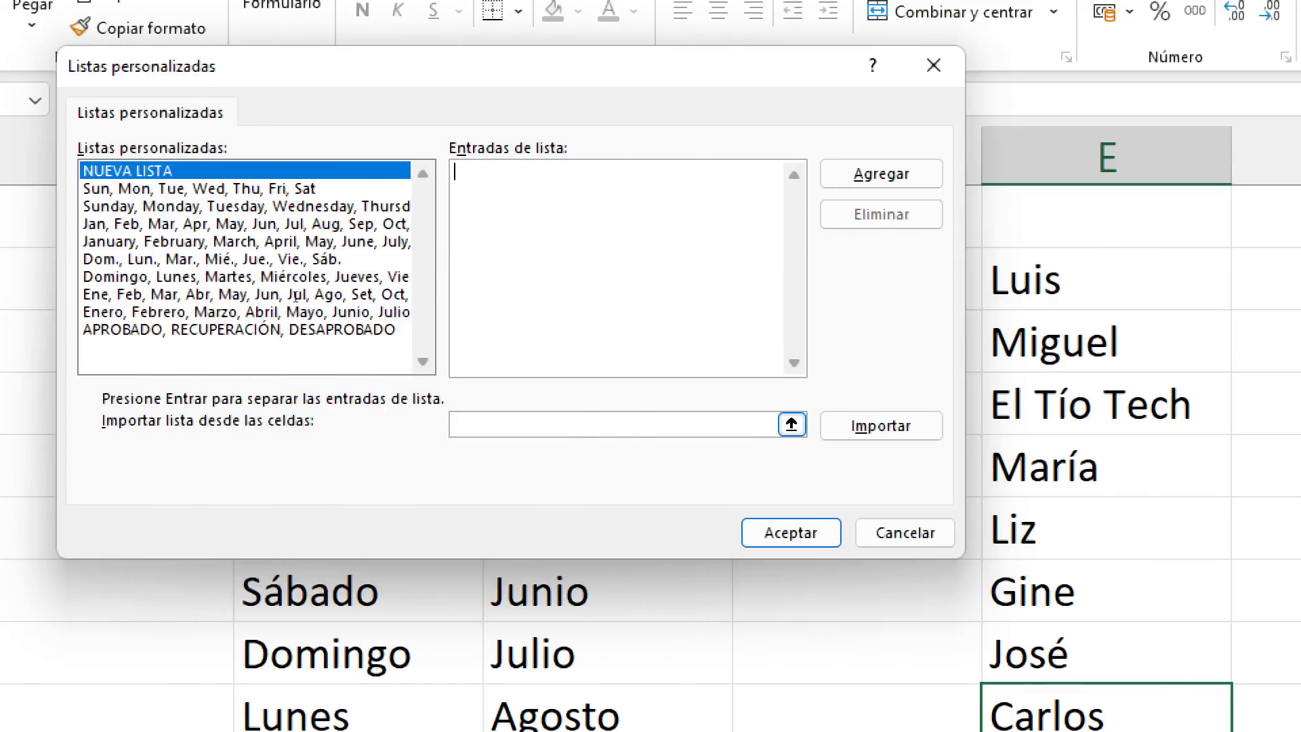
# Step: Import the names from range $E$2:$E$9 into the custom lists editor
pyautogui.hotkey('alt', 'i')
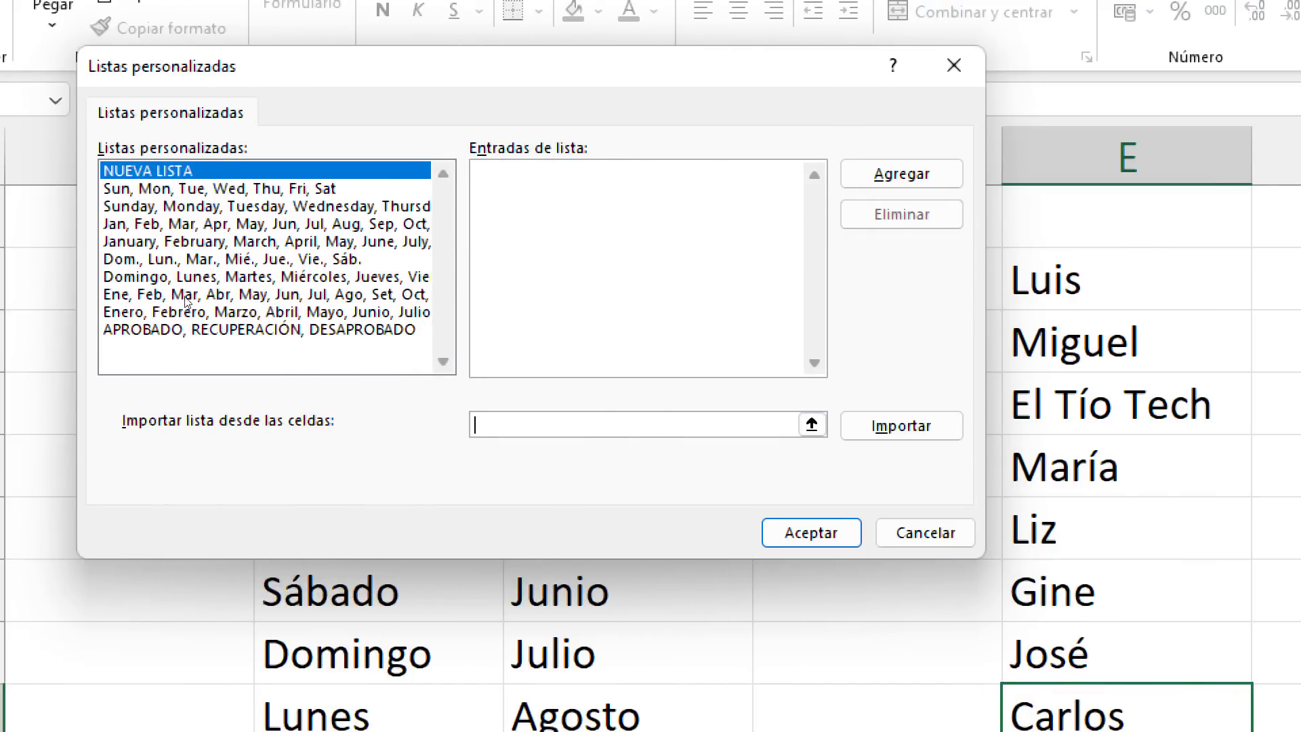
pyautogui.press('Tab')
pyautogui.press('space')
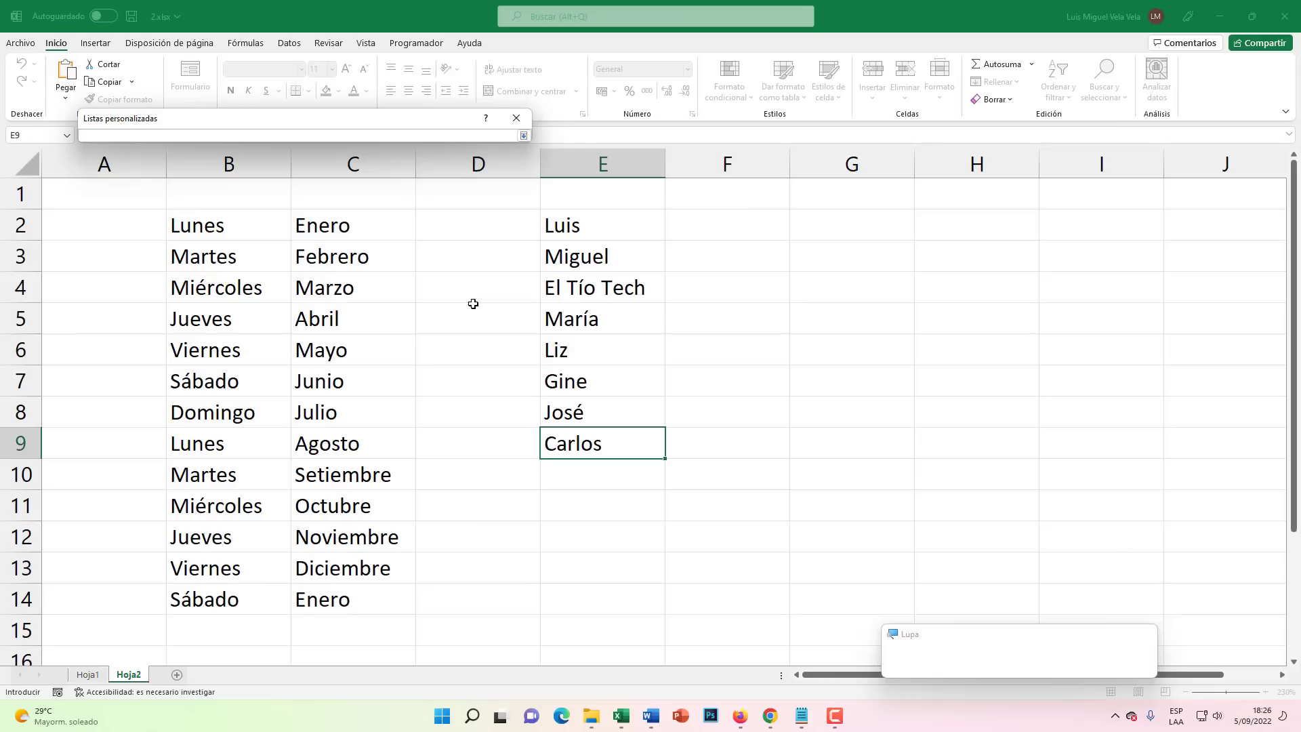
pyautogui.moveTo(572, 225); pyautogui.dragTo(576, 442)
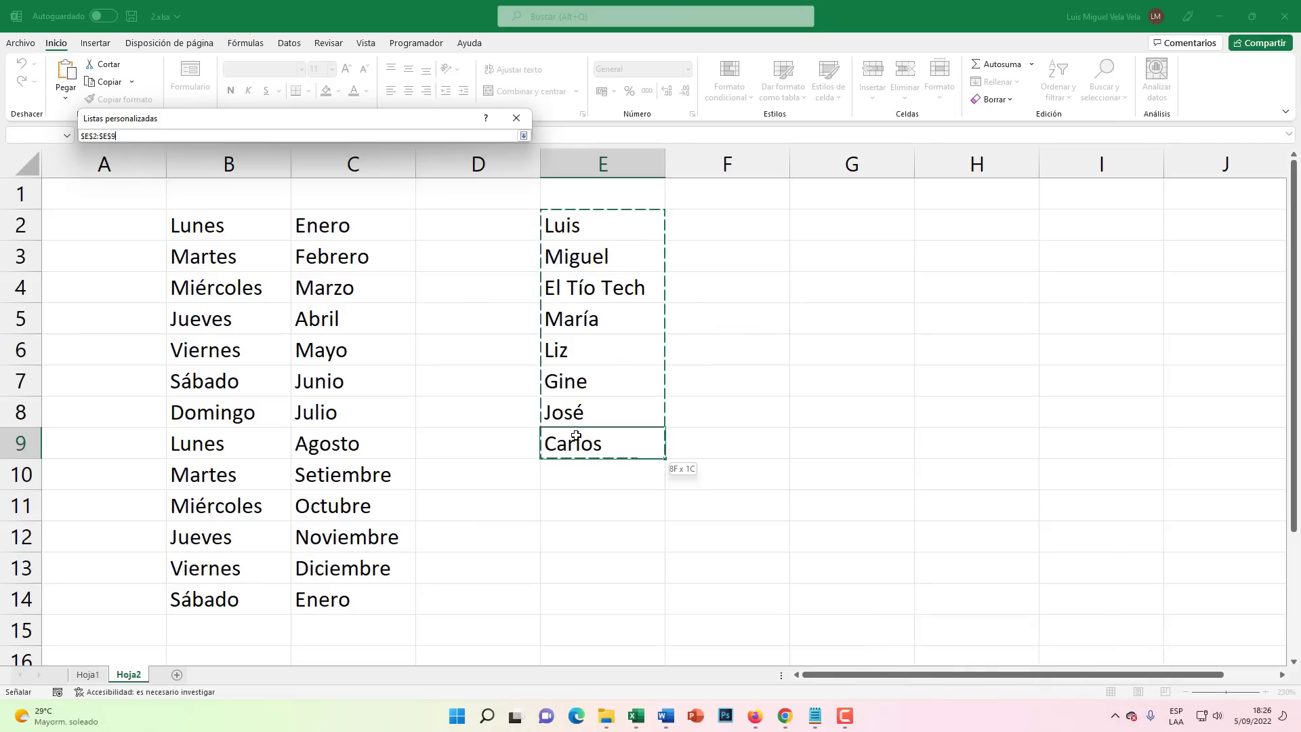
pyautogui.click(523, 136)
pyautogui.moveTo(430, 123); pyautogui.dragTo(748, 193)
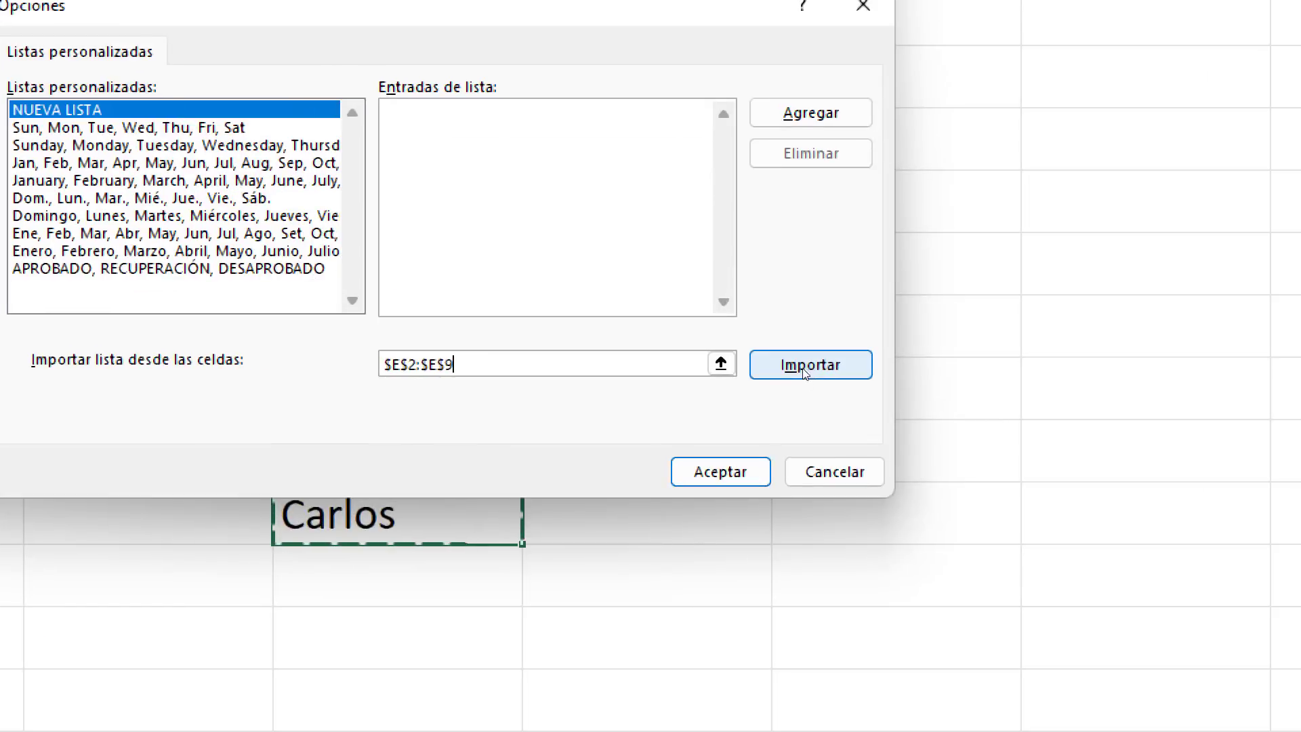
pyautogui.click(810, 371)
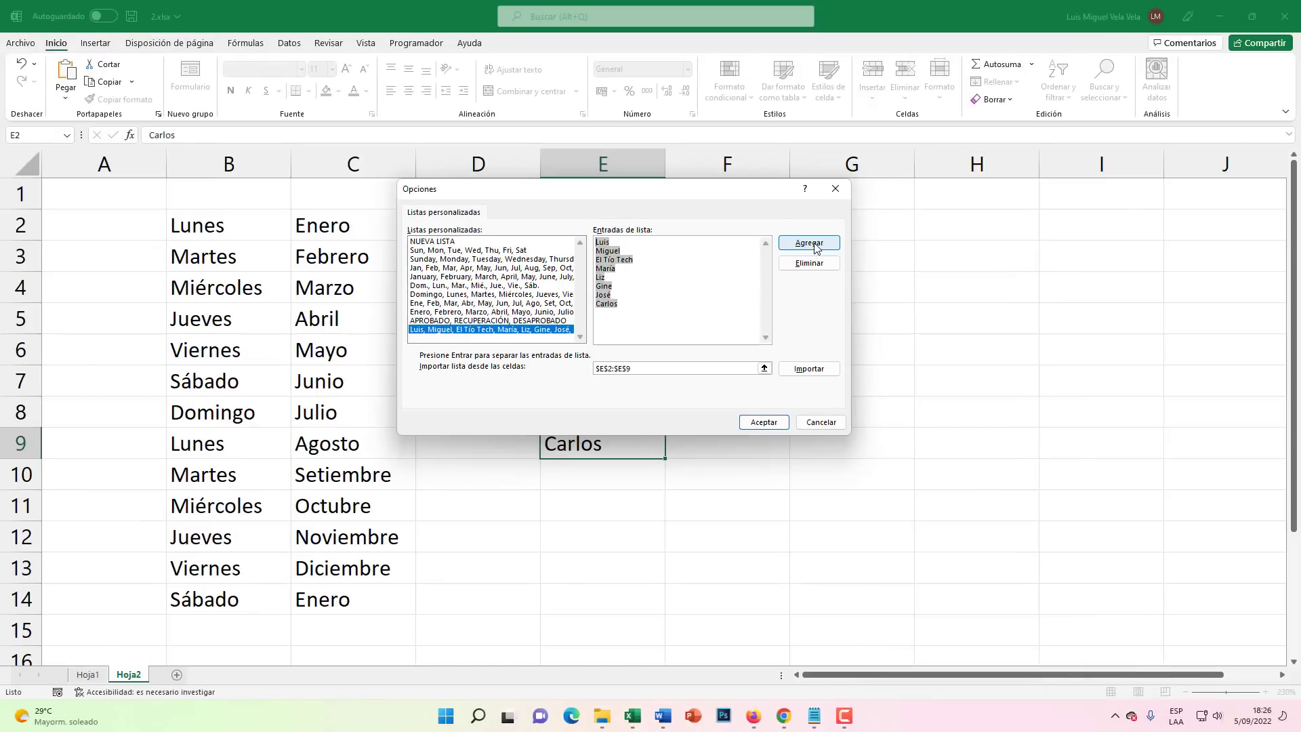
# Step: Add the imported names as a new custom list and close both options dialogs with Aceptar
pyautogui.click(813, 244)
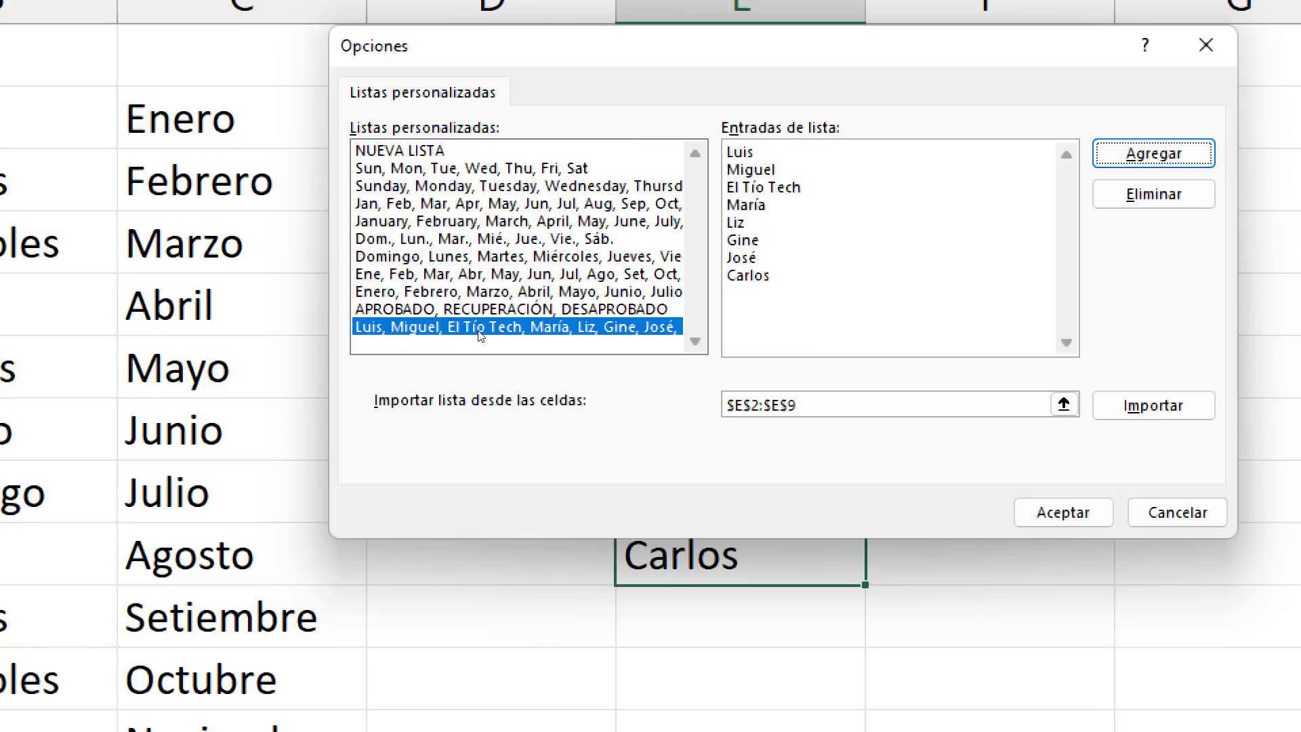
pyautogui.click(515, 330)
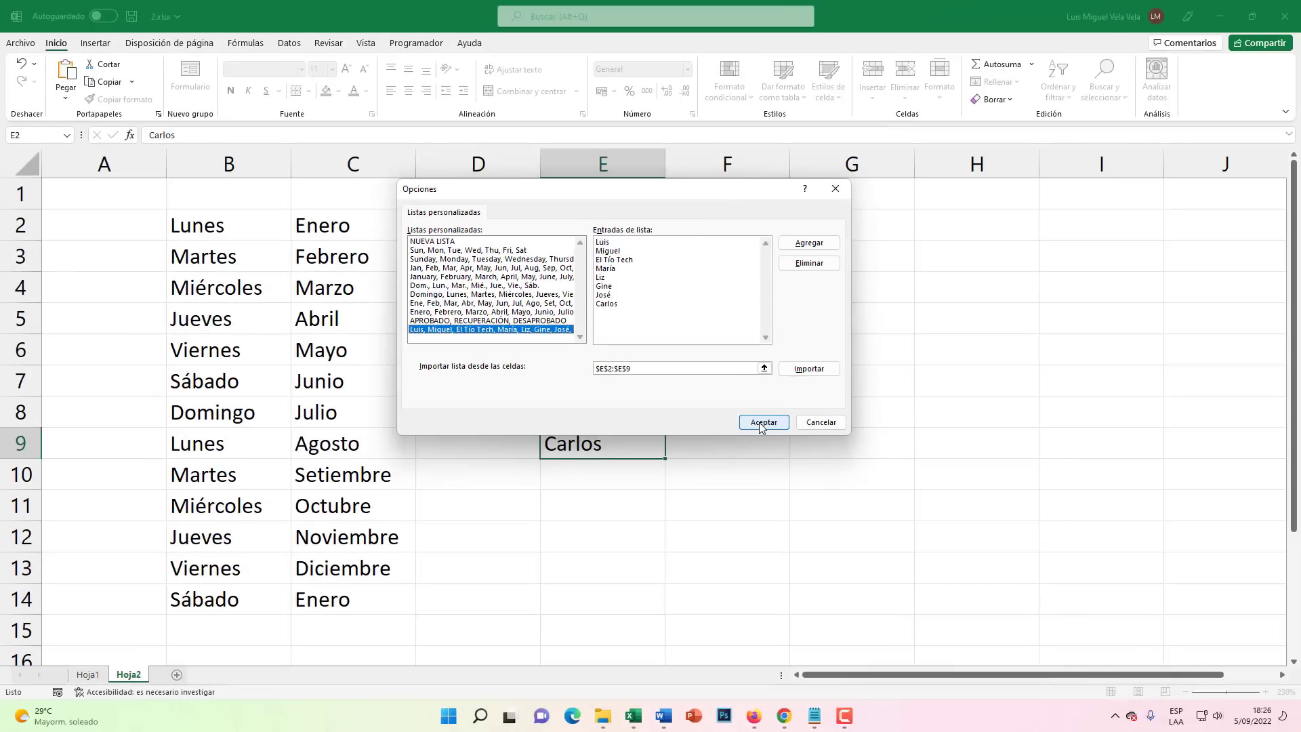
pyautogui.click(761, 423)
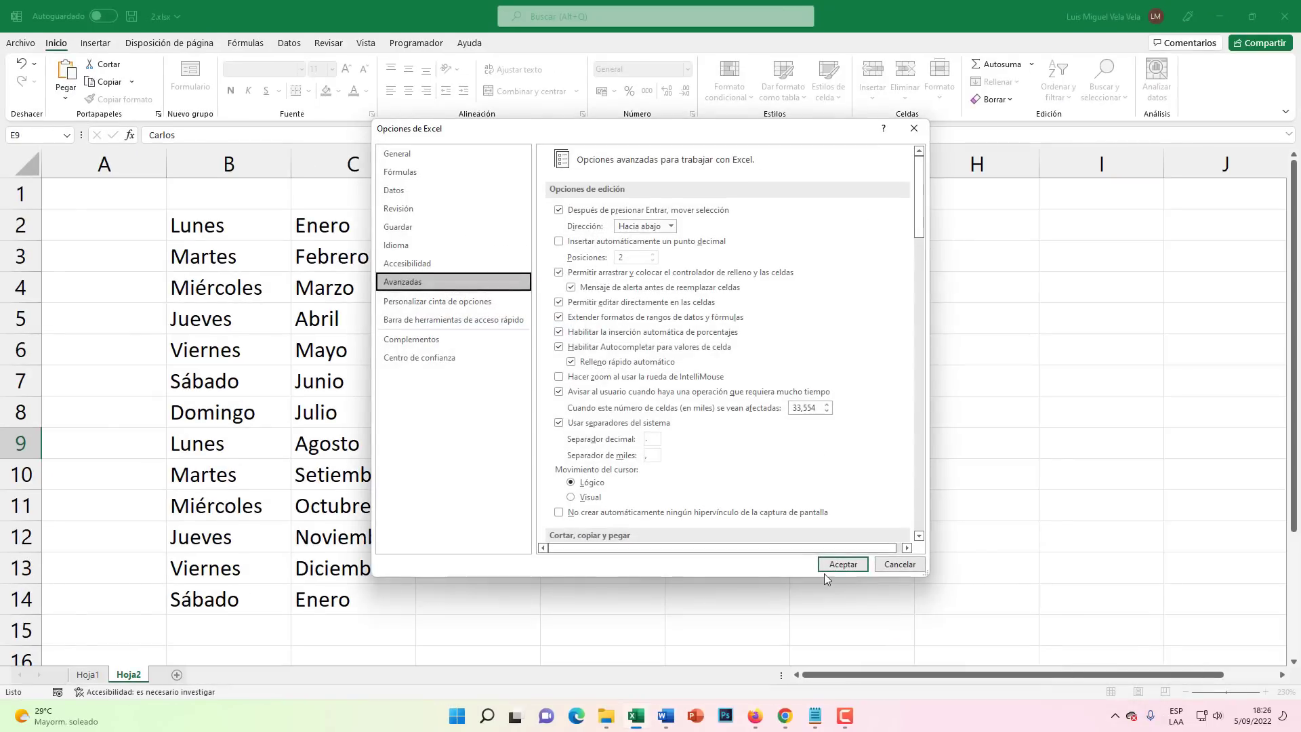
pyautogui.click(843, 565)
# Step: Clear the names from E2:E9 and enter Luis in E2
pyautogui.click(807, 220)
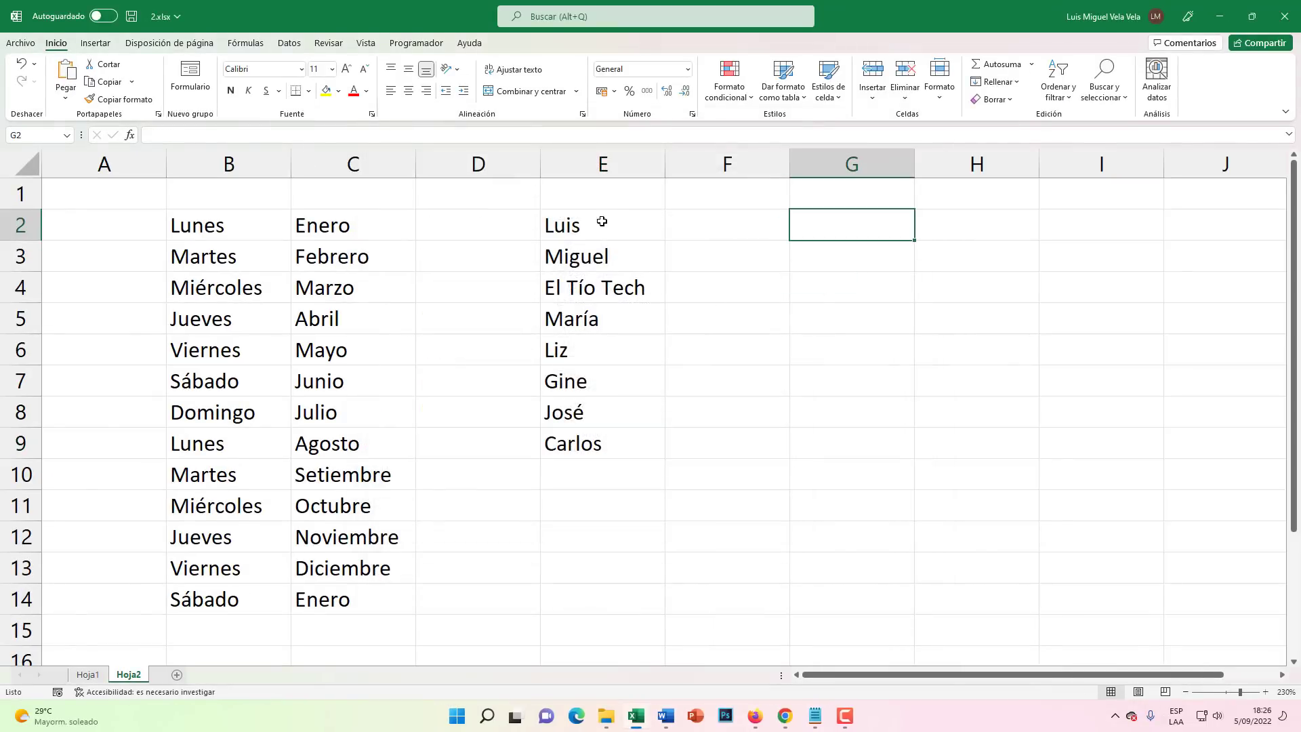
pyautogui.moveTo(601, 221); pyautogui.dragTo(601, 455)
pyautogui.press('Delete')
pyautogui.click(619, 221)
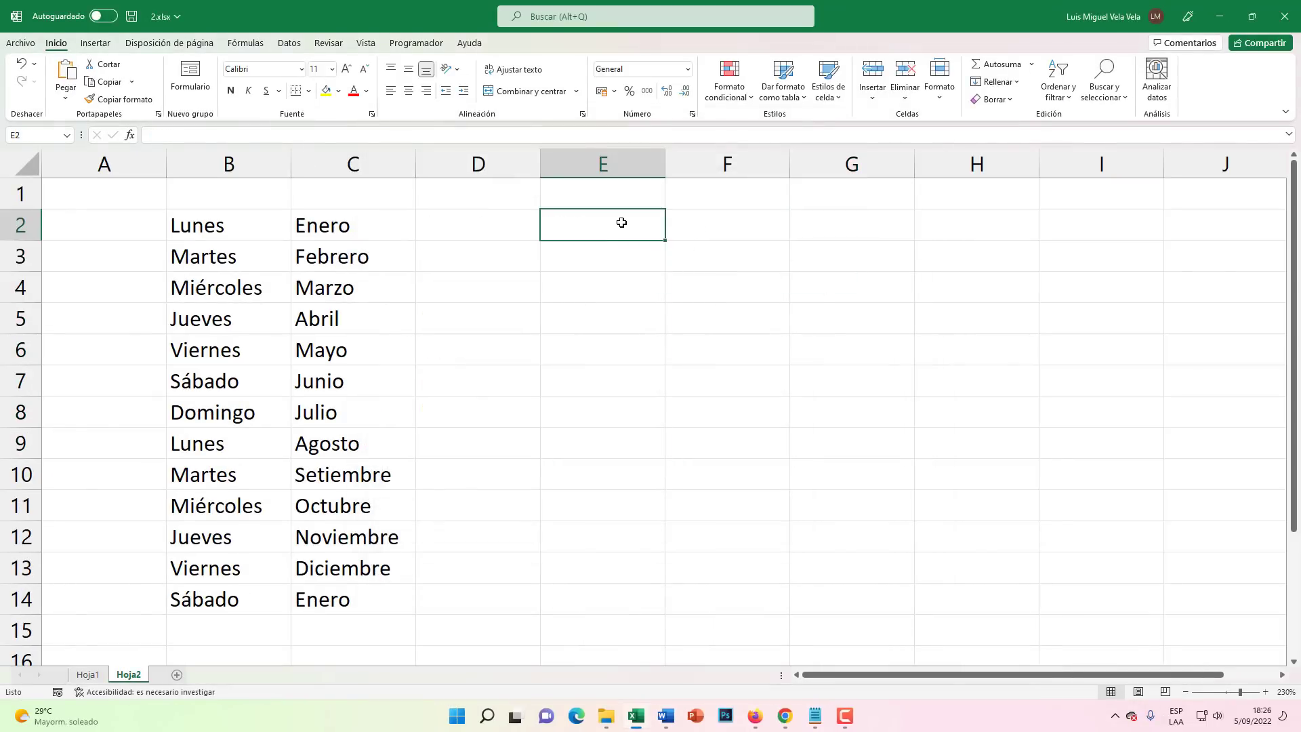
pyautogui.write('Luis')
pyautogui.press('Return')
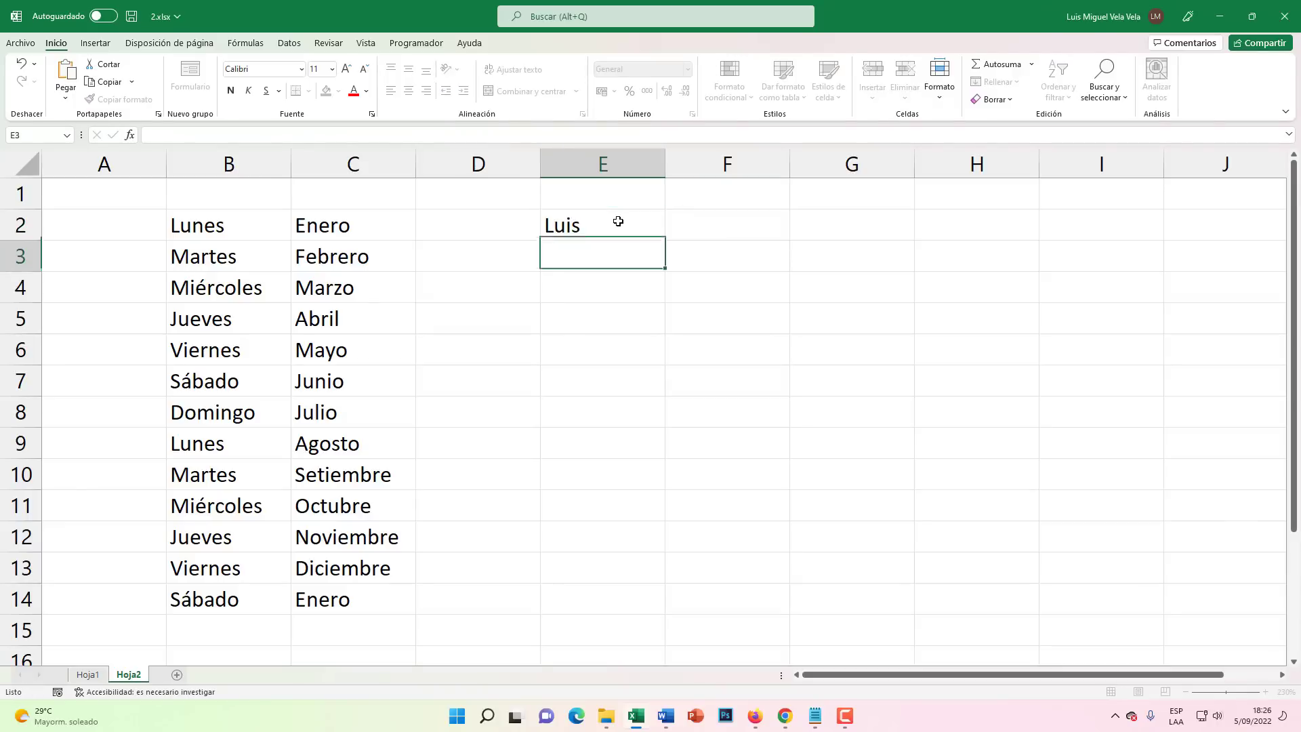
# Step: Fill E2 down column E to repeat the custom list from Luis through Carlos
pyautogui.click(617, 221)
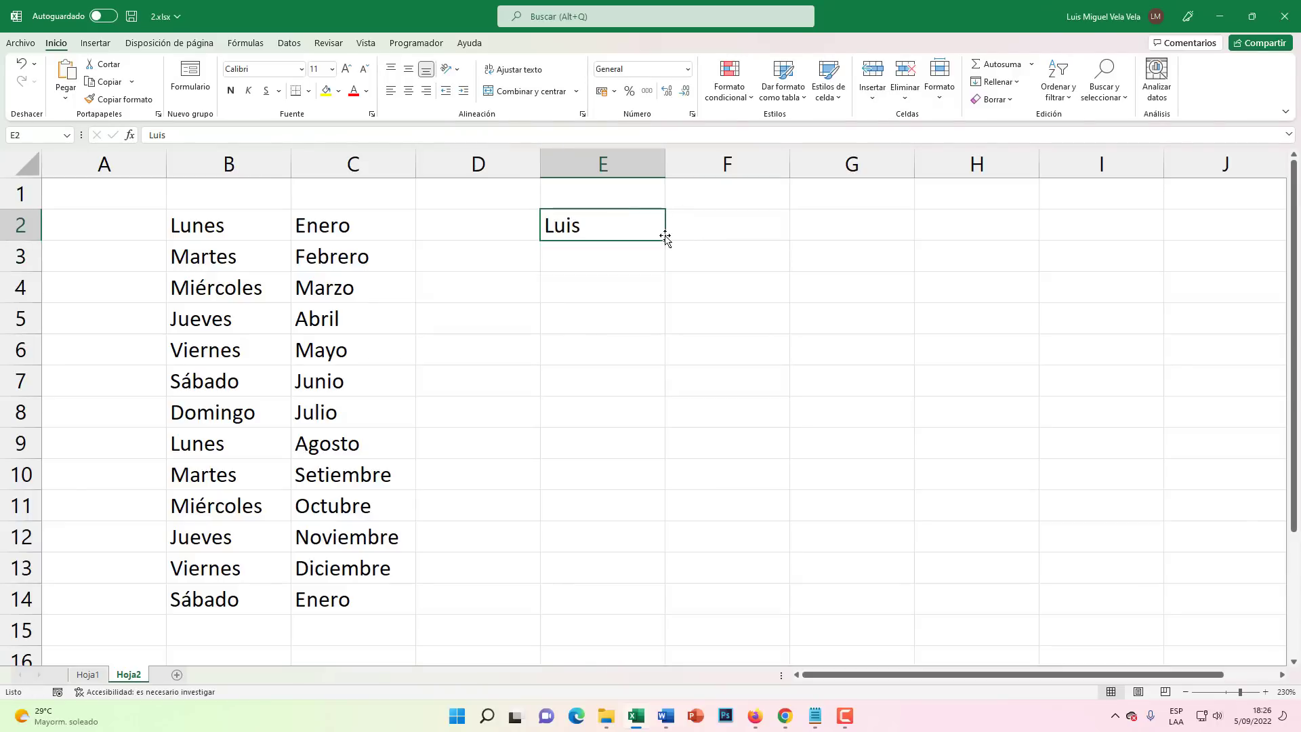
pyautogui.moveTo(665, 243); pyautogui.dragTo(612, 548)
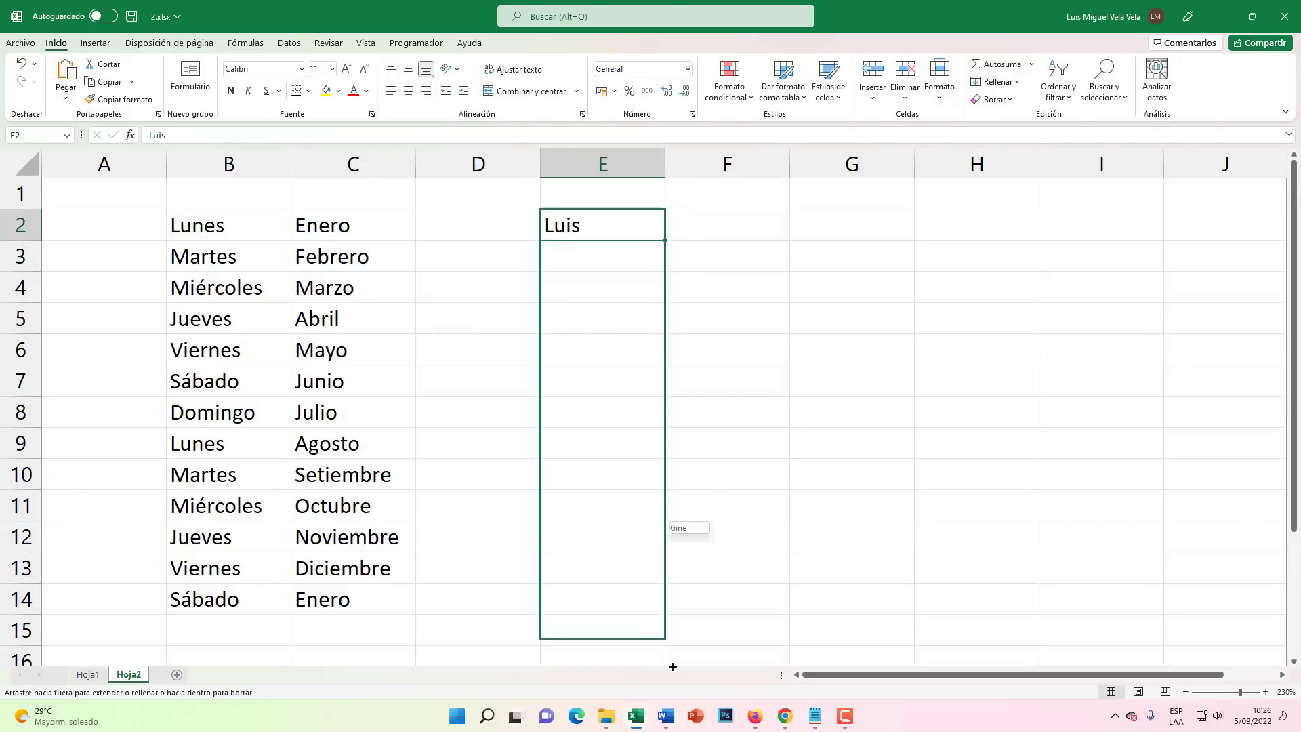
pyautogui.scroll(8, 612, 548)
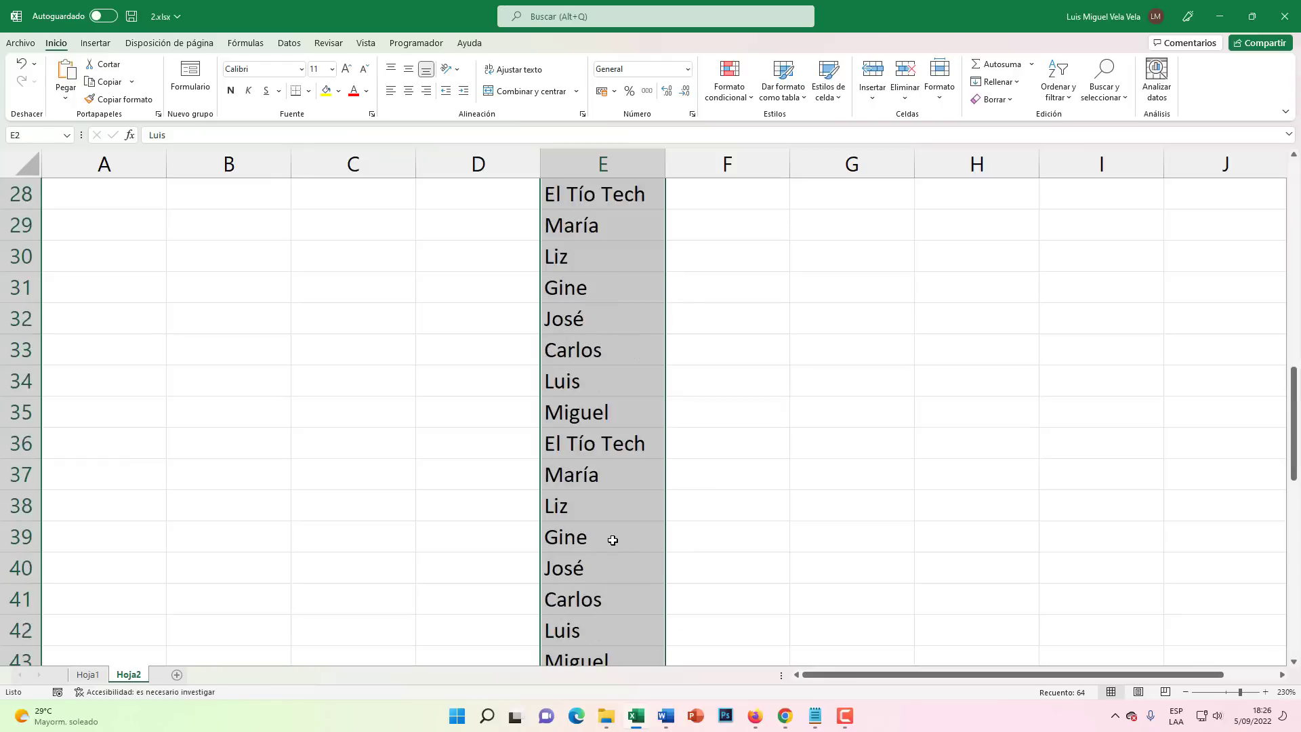
pyautogui.scroll(5, 613, 548)
pyautogui.scroll(4, 616, 529)
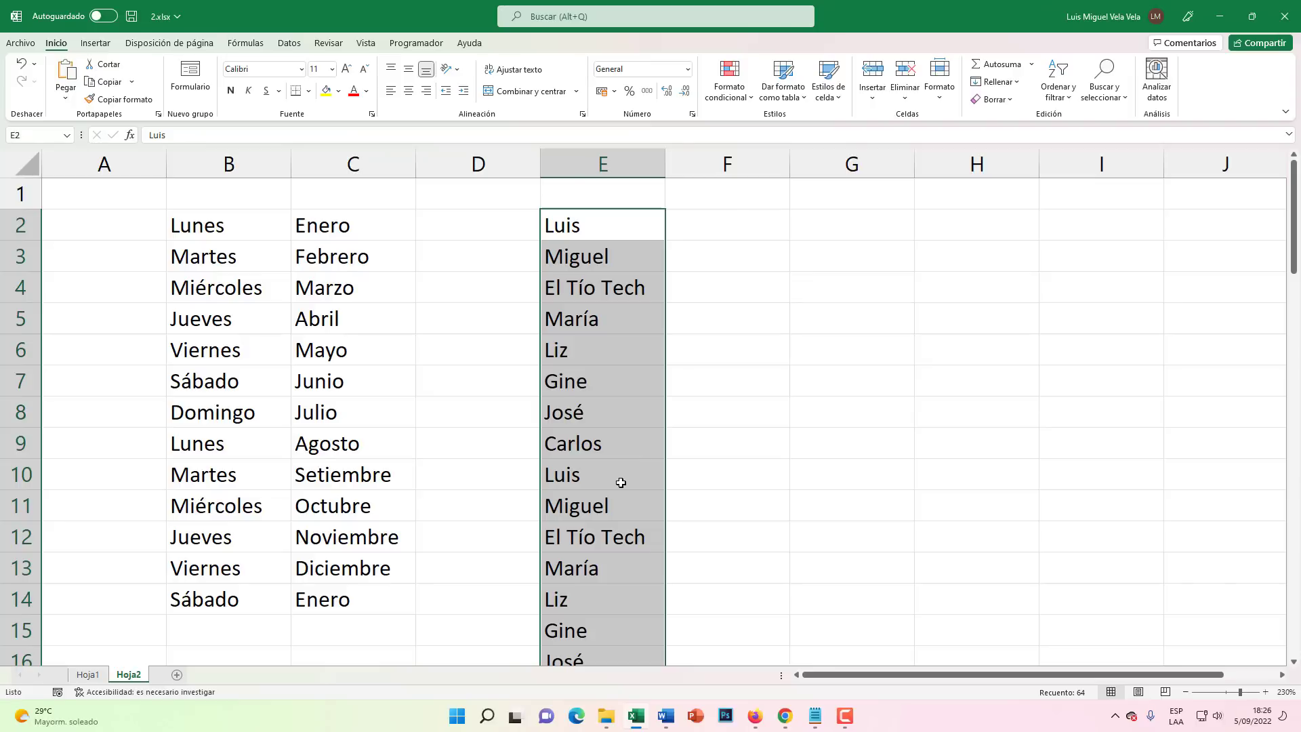
pyautogui.click(570, 361)
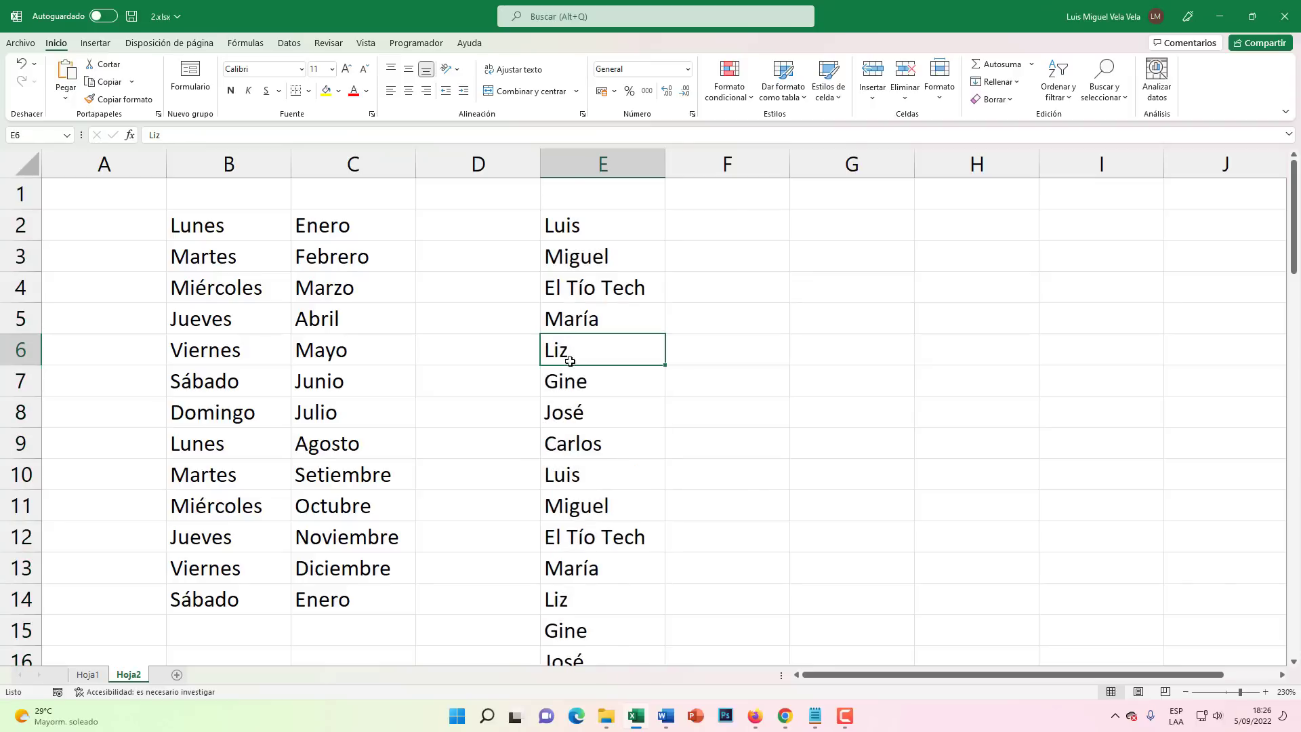
pyautogui.click(583, 320)
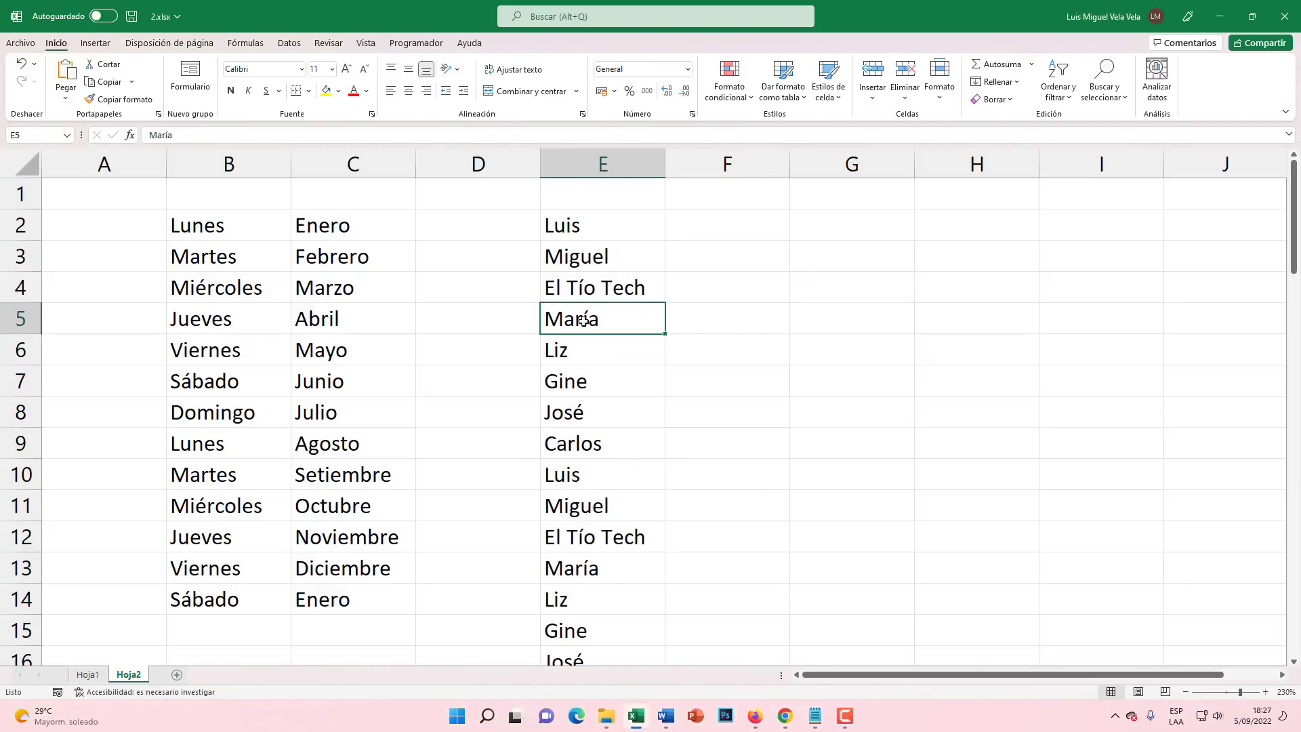
pyautogui.moveTo(610, 231); pyautogui.dragTo(618, 552)
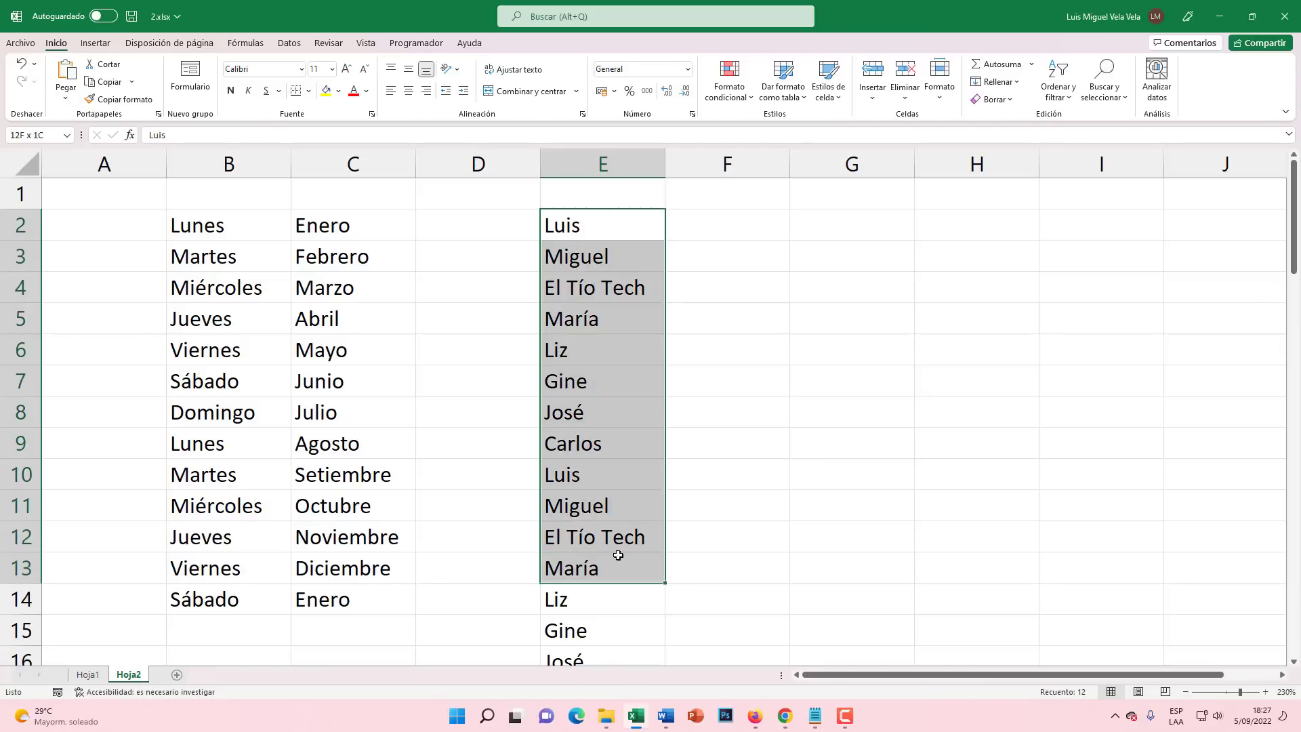
# Step: Enter El Tío Tech in F2, removing the stray trailing 'y'
pyautogui.click(742, 228)
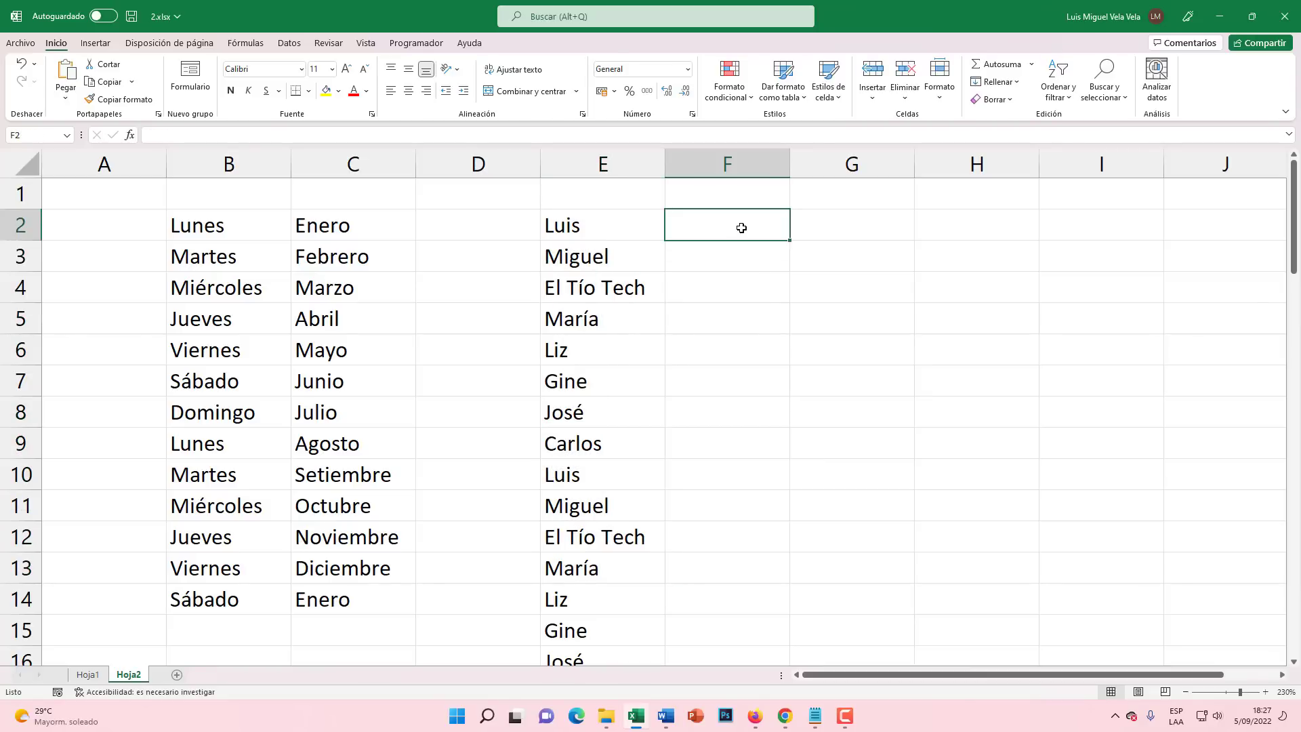
pyautogui.write('El T')
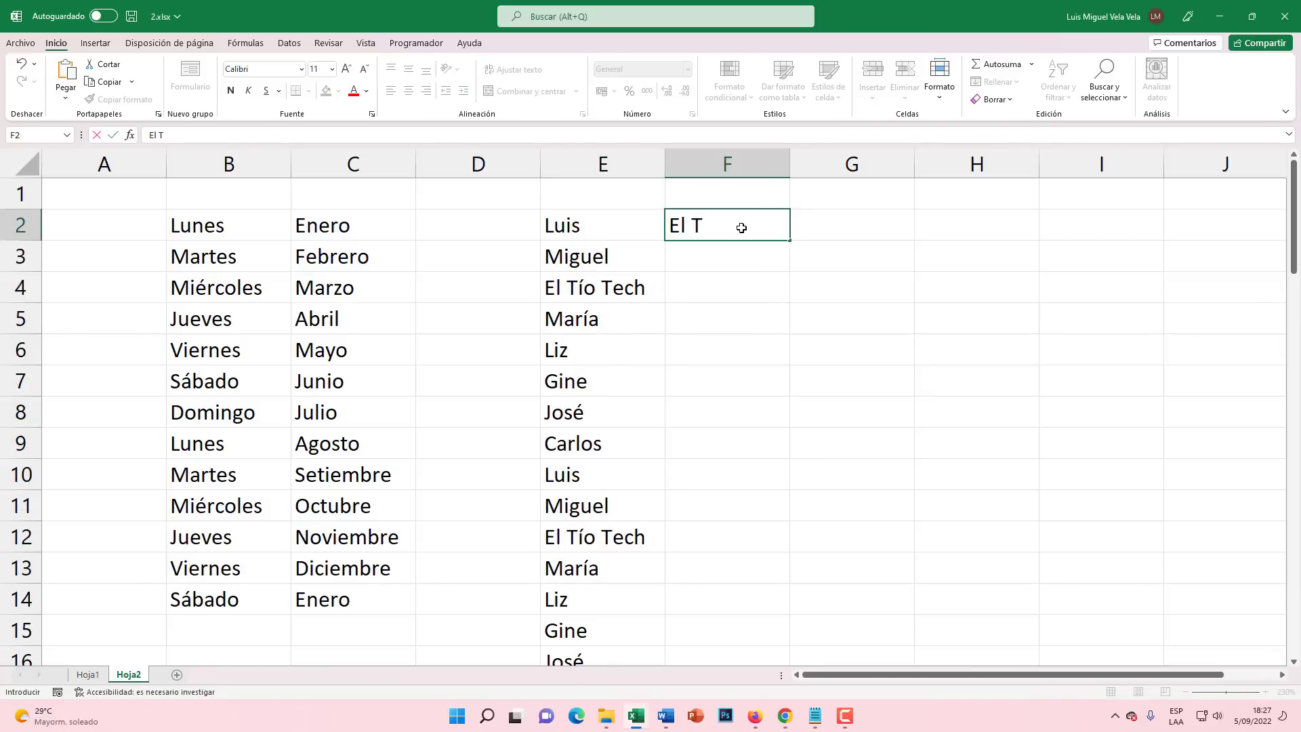
pyautogui.write('ío Techy')
pyautogui.press('Return')
pyautogui.doubleClick(742, 228)
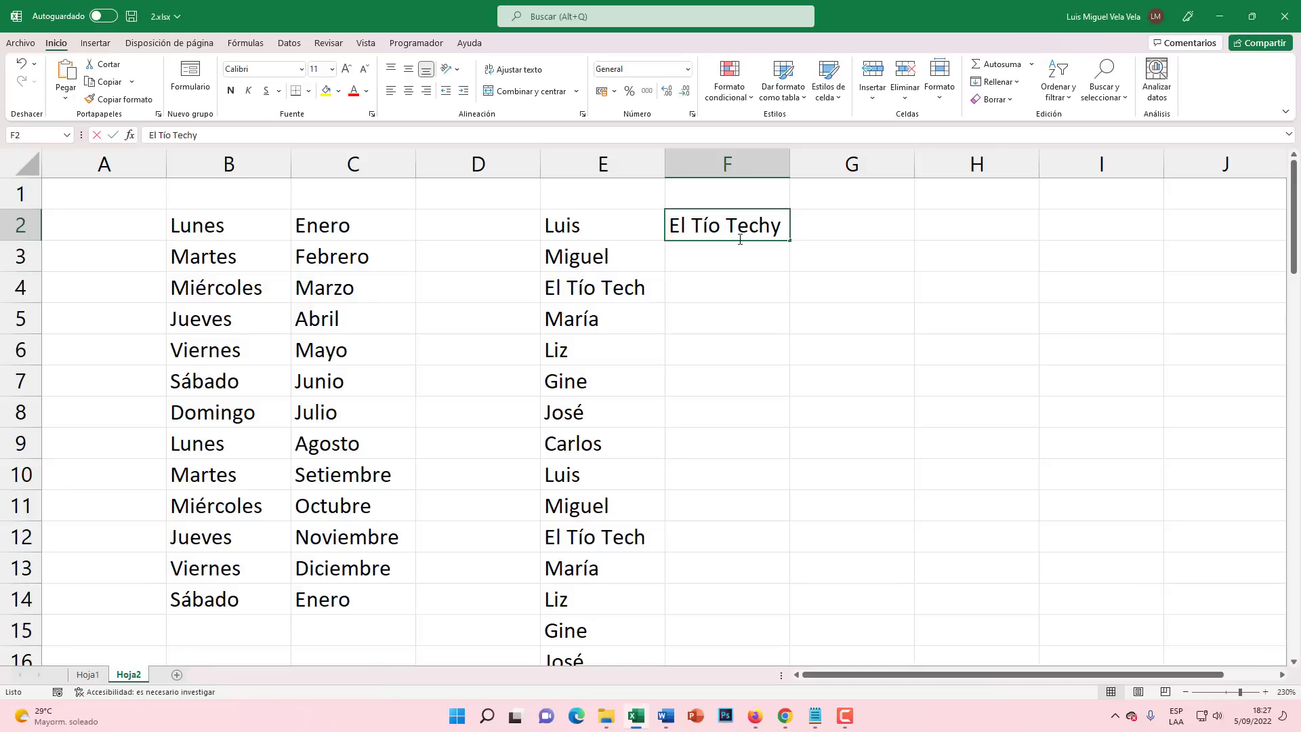
pyautogui.press('BackSpace')
# Step: Check the spelling against E4, then fill F2's name series down to F19
pyautogui.click(611, 287)
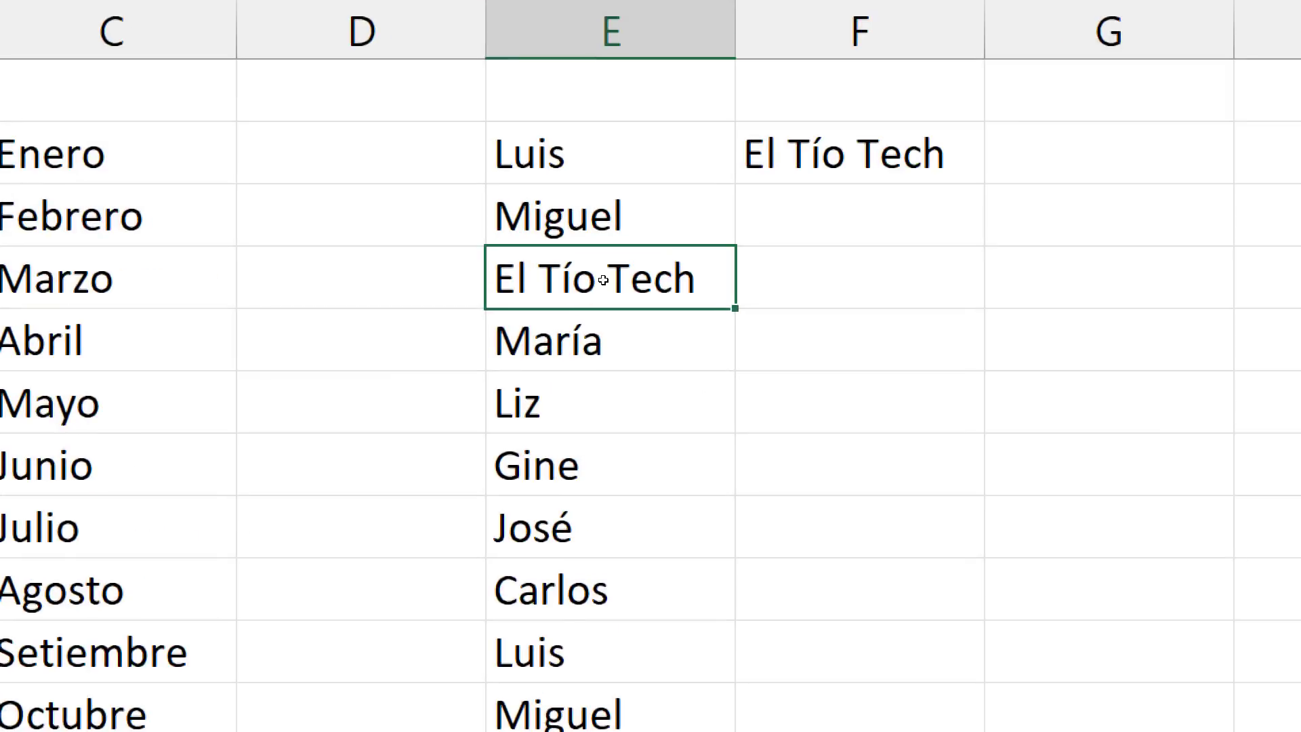
pyautogui.doubleClick(612, 288)
pyautogui.hotkey('ctrl', 'shift', 'Left')
pyautogui.hotkey('ctrl', 'shift', 'Left')
pyautogui.hotkey('ctrl', 'shift', 'Left')
pyautogui.click(742, 228)
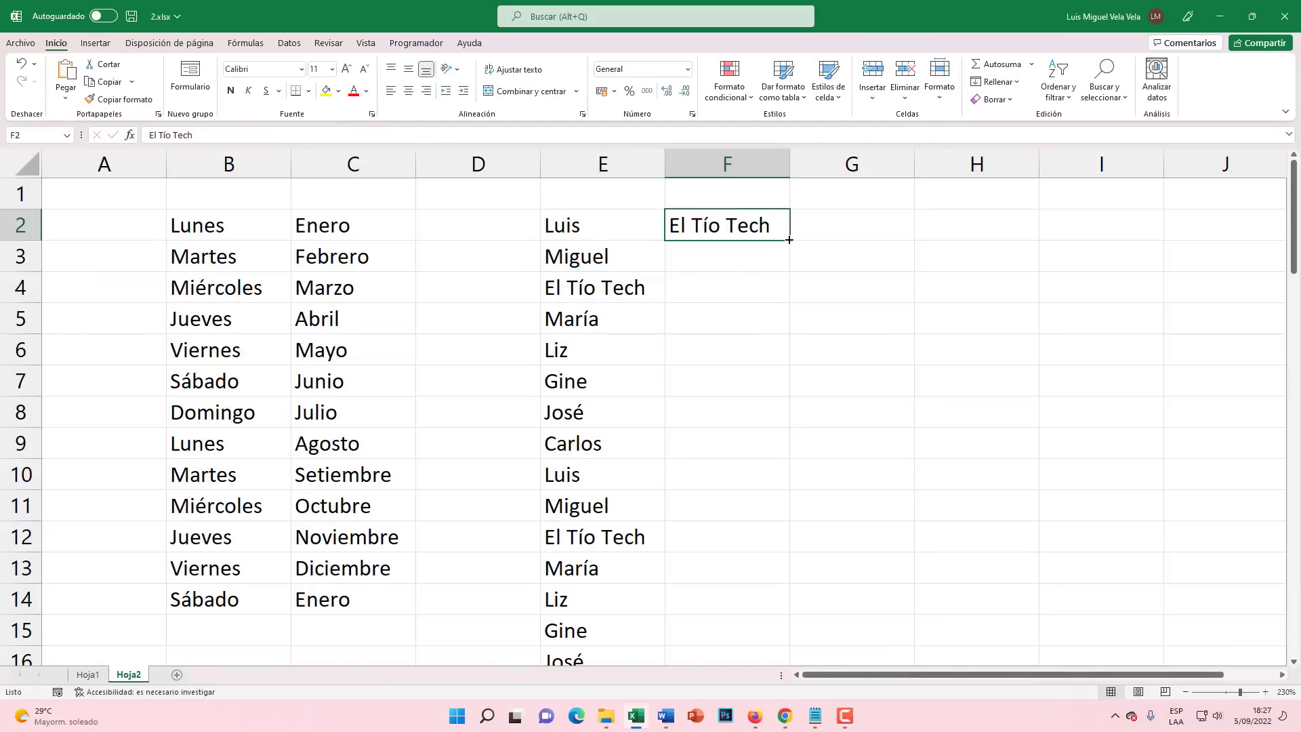
pyautogui.moveTo(788, 240)
pyautogui.mouseDown()
pyautogui.moveTo(792, 694)
pyautogui.moveTo(746, 555)
pyautogui.mouseUp()
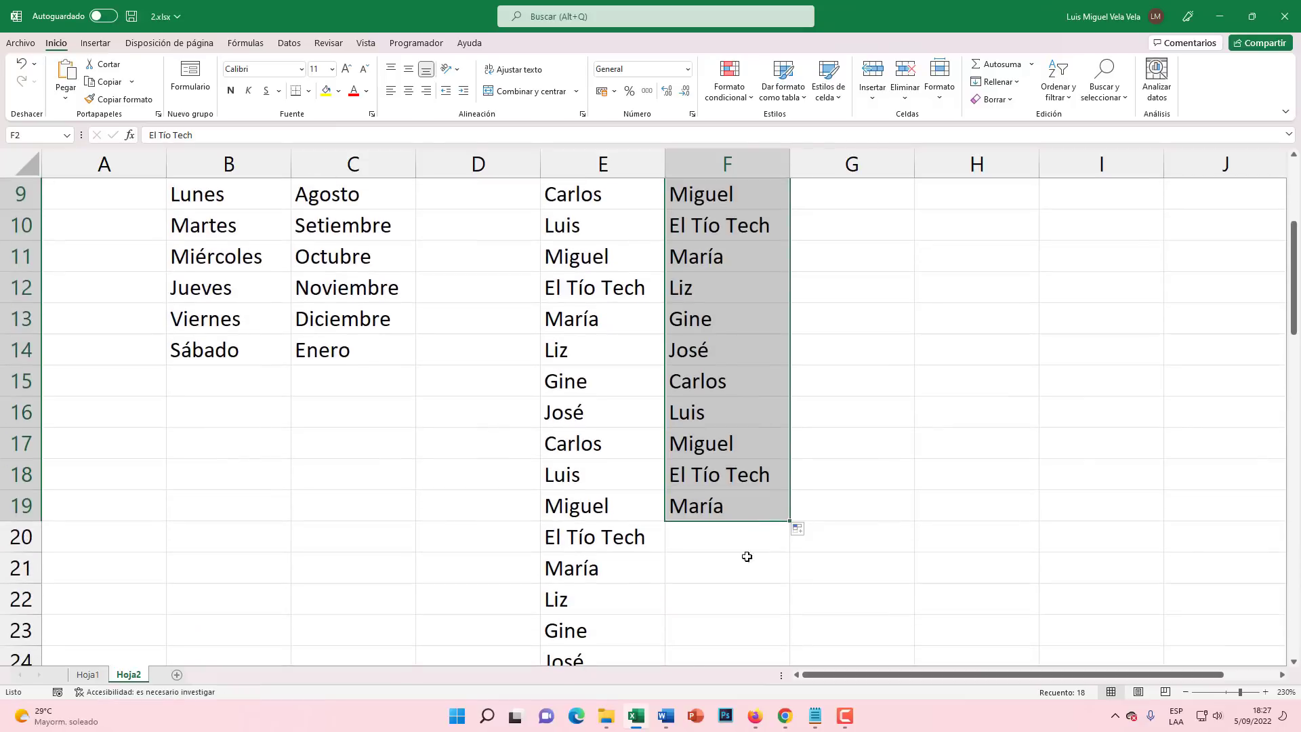
pyautogui.scroll(3, 731, 540)
pyautogui.click(731, 418)
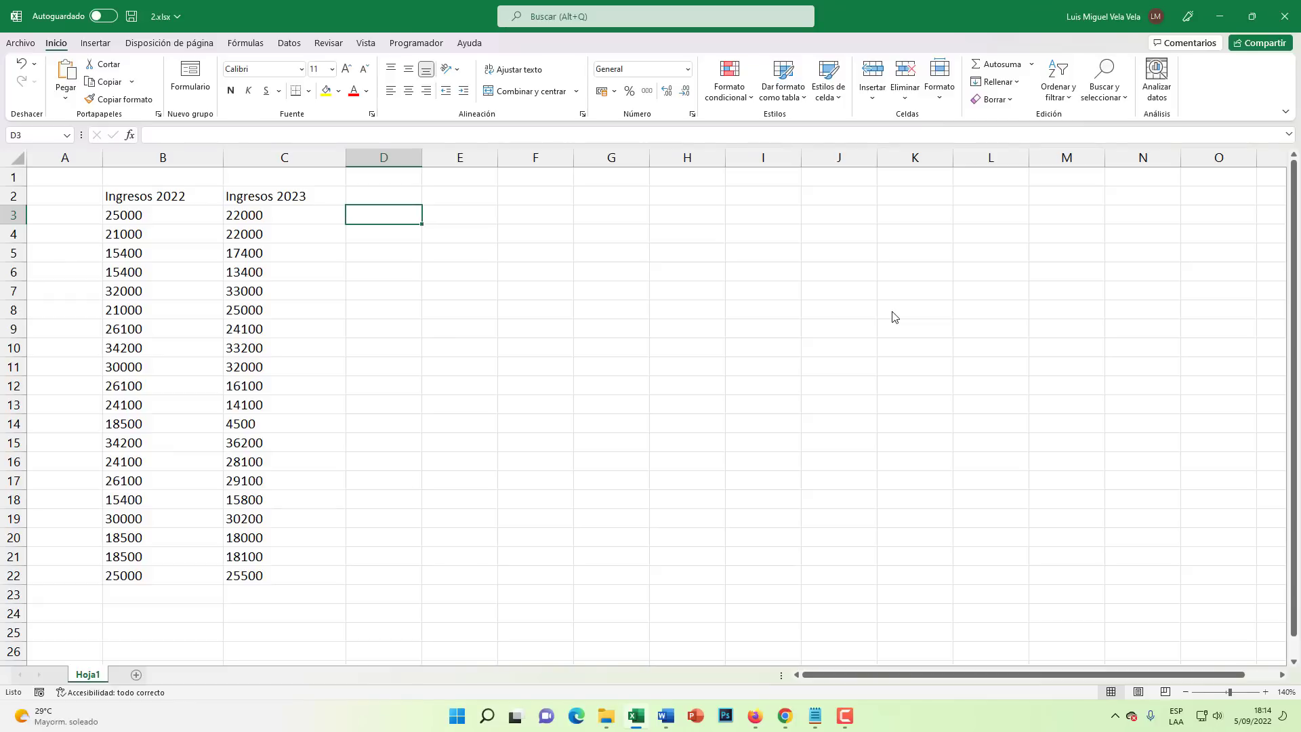
# Step: Zoom in and enter the formula =B3+C3 in D3
pyautogui.click(1265, 691)
pyautogui.click(1265, 692)
pyautogui.click(1265, 692)
pyautogui.click(1265, 692)
pyautogui.click(1266, 692)
pyautogui.scroll(1, 432, 389)
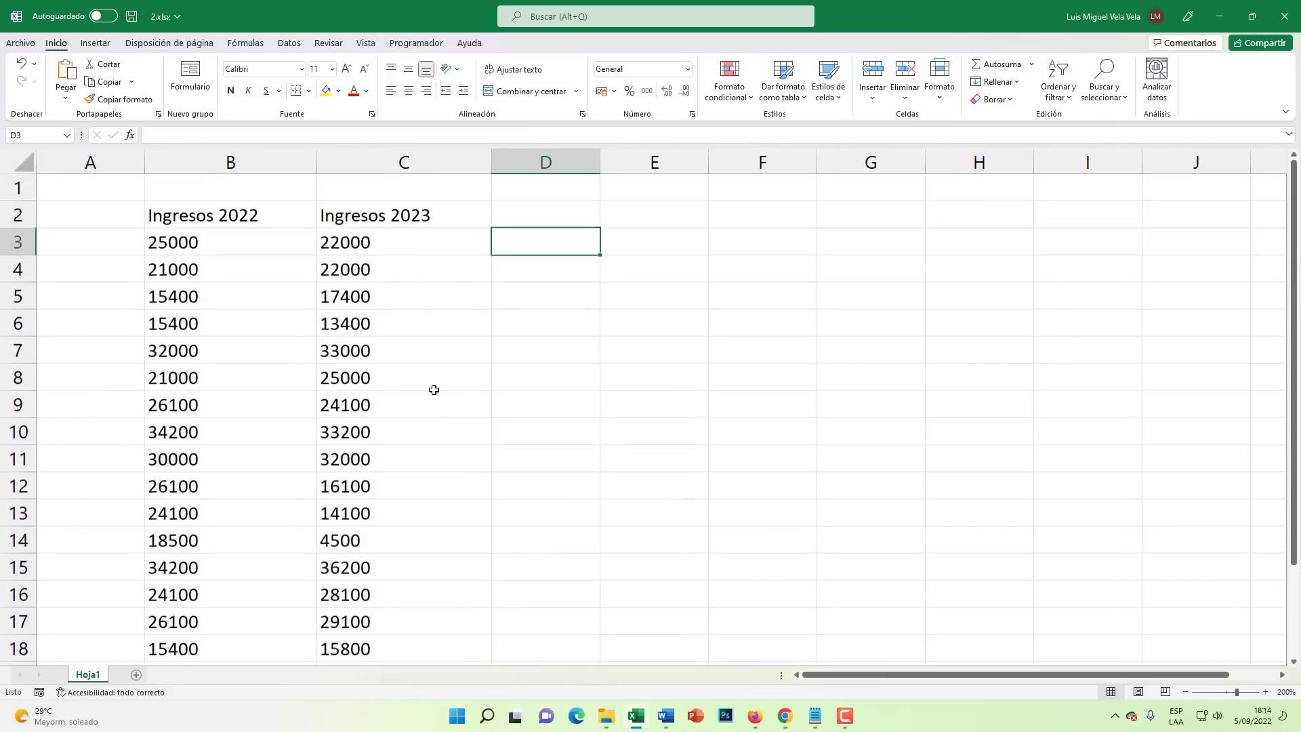
pyautogui.write('=')
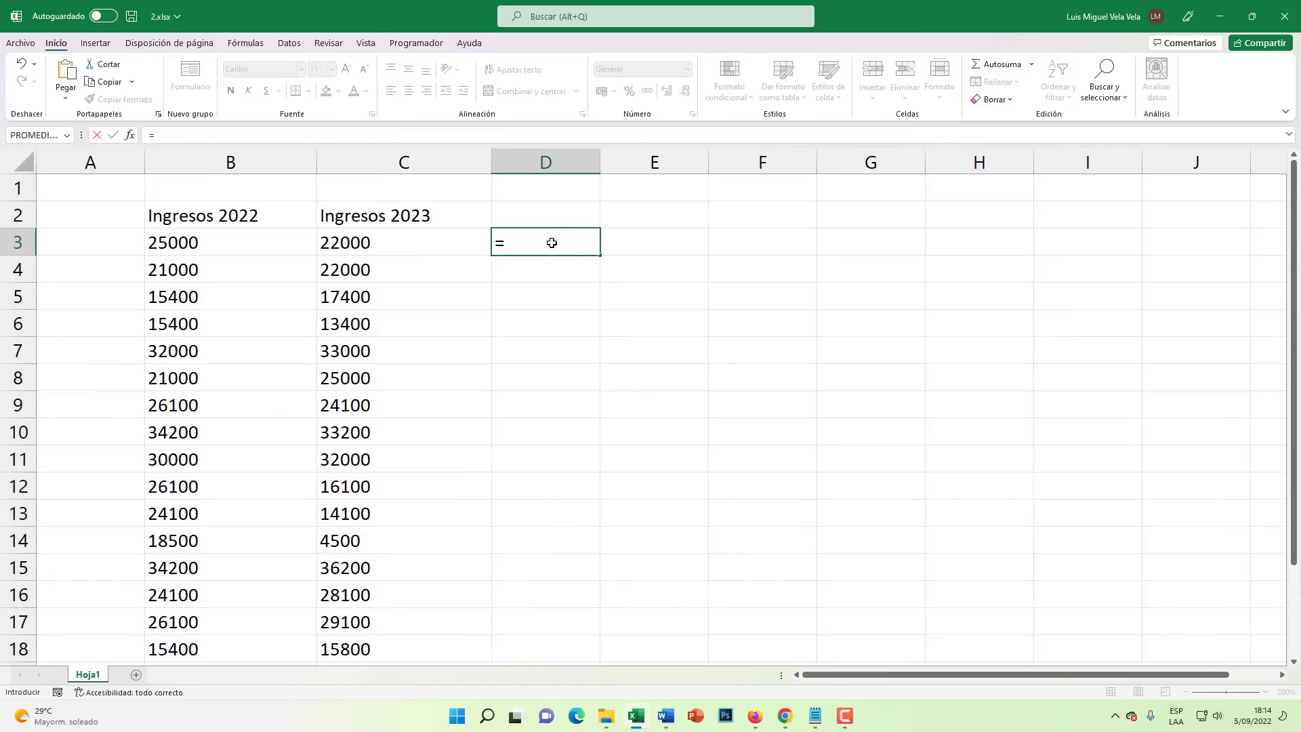
pyautogui.click(195, 242)
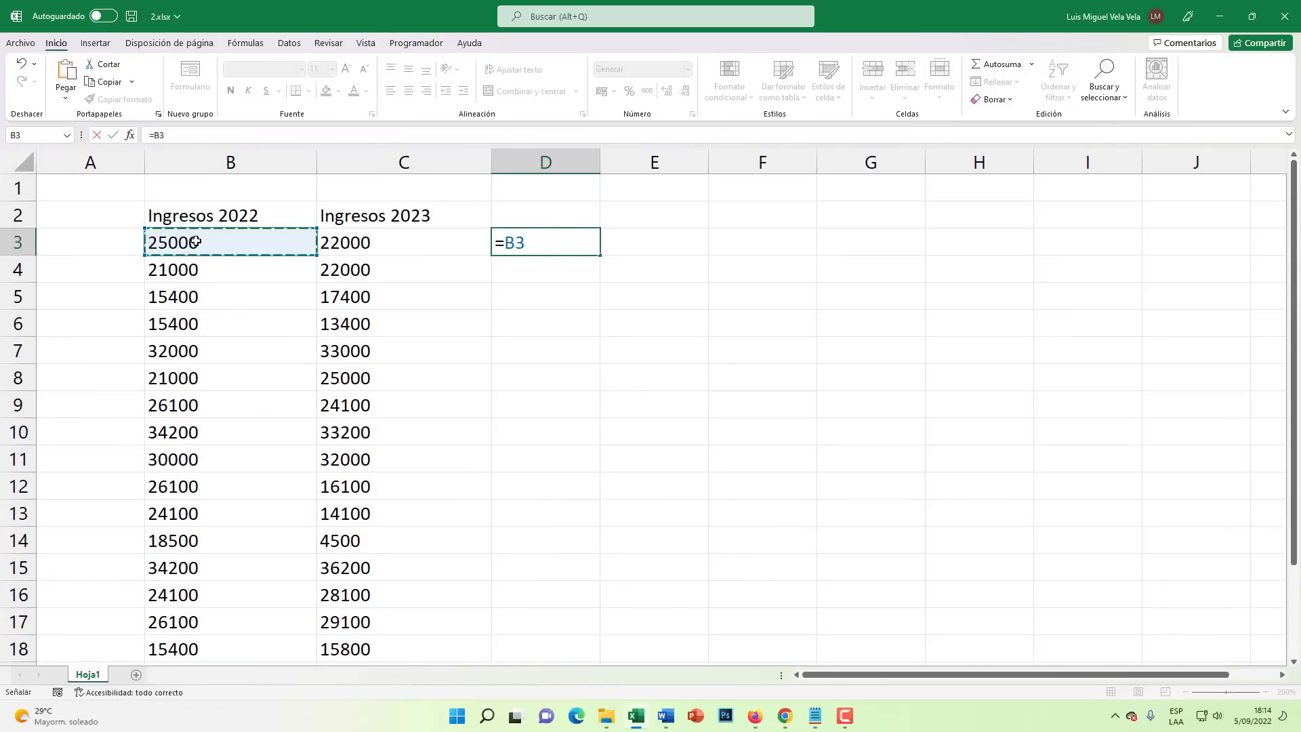
pyautogui.write('+')
pyautogui.click(369, 250)
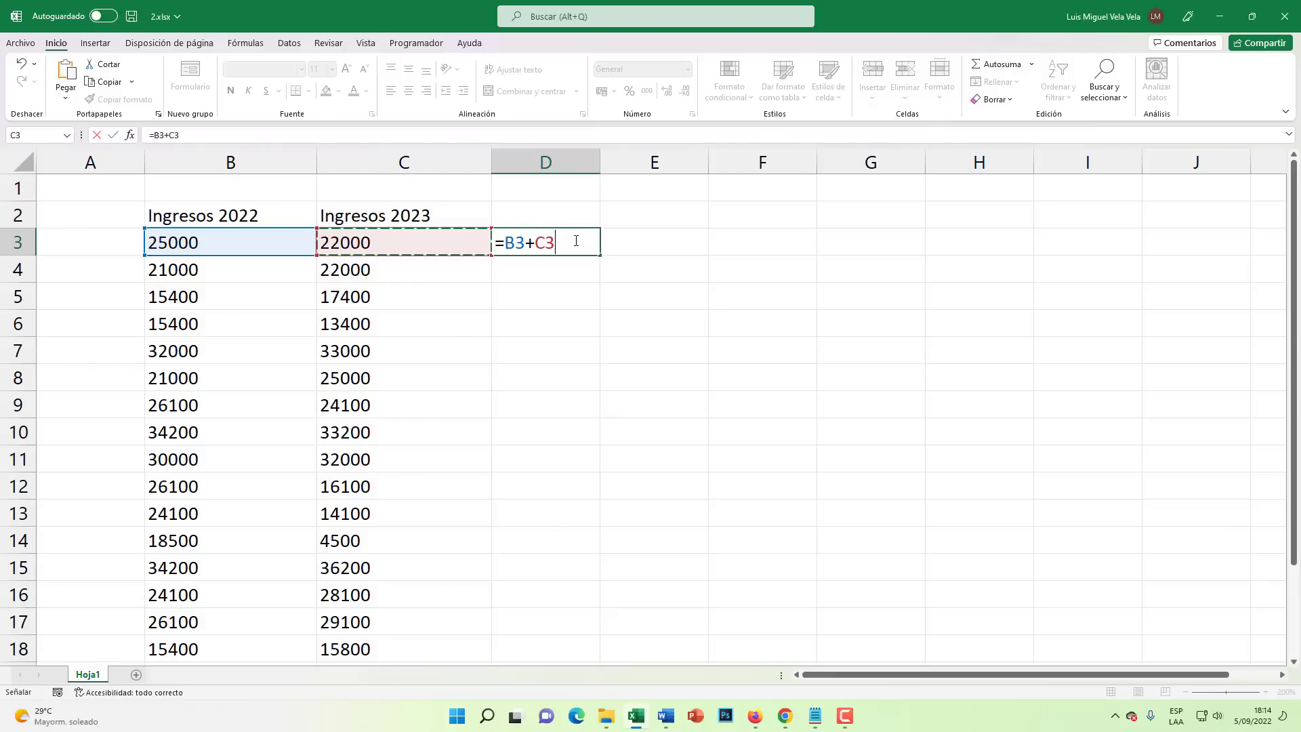
pyautogui.press('Return')
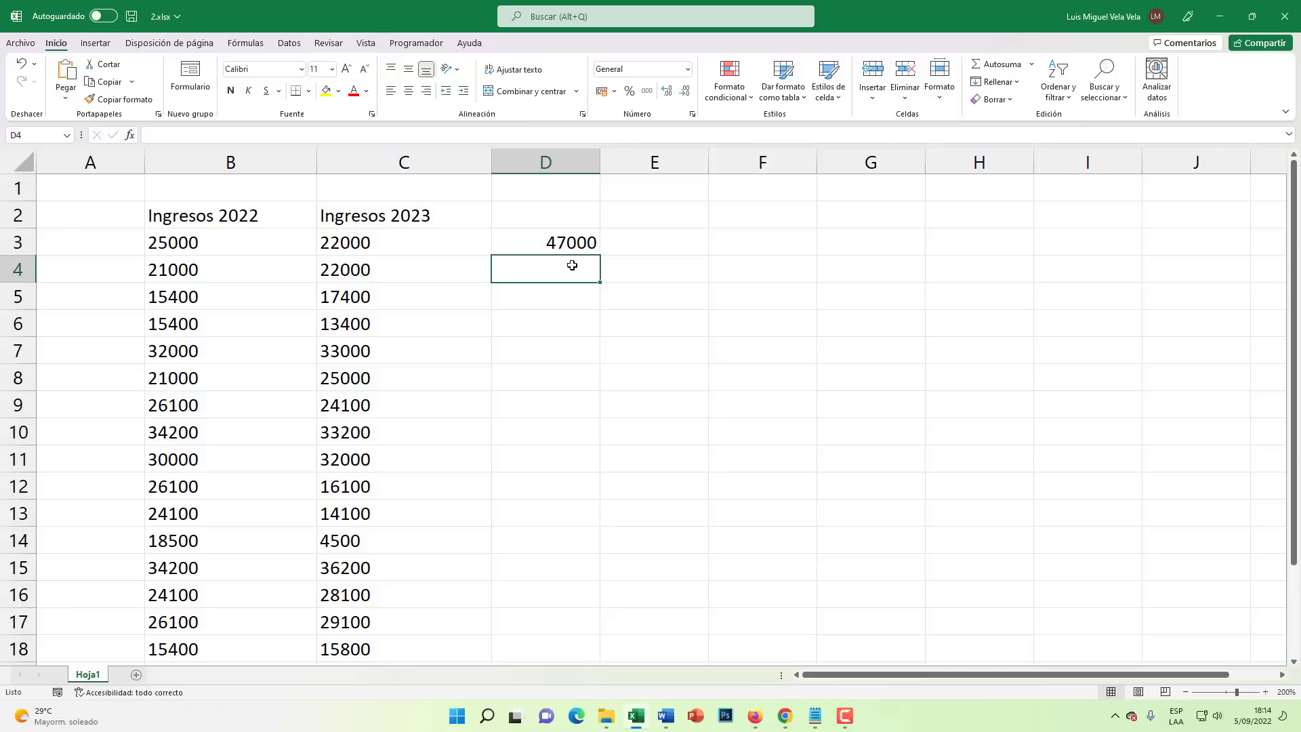
# Step: Delete D3's sum and rebuild =B3+C3 with Ctrl+Enter so D3 shows 47000
pyautogui.press('Down')
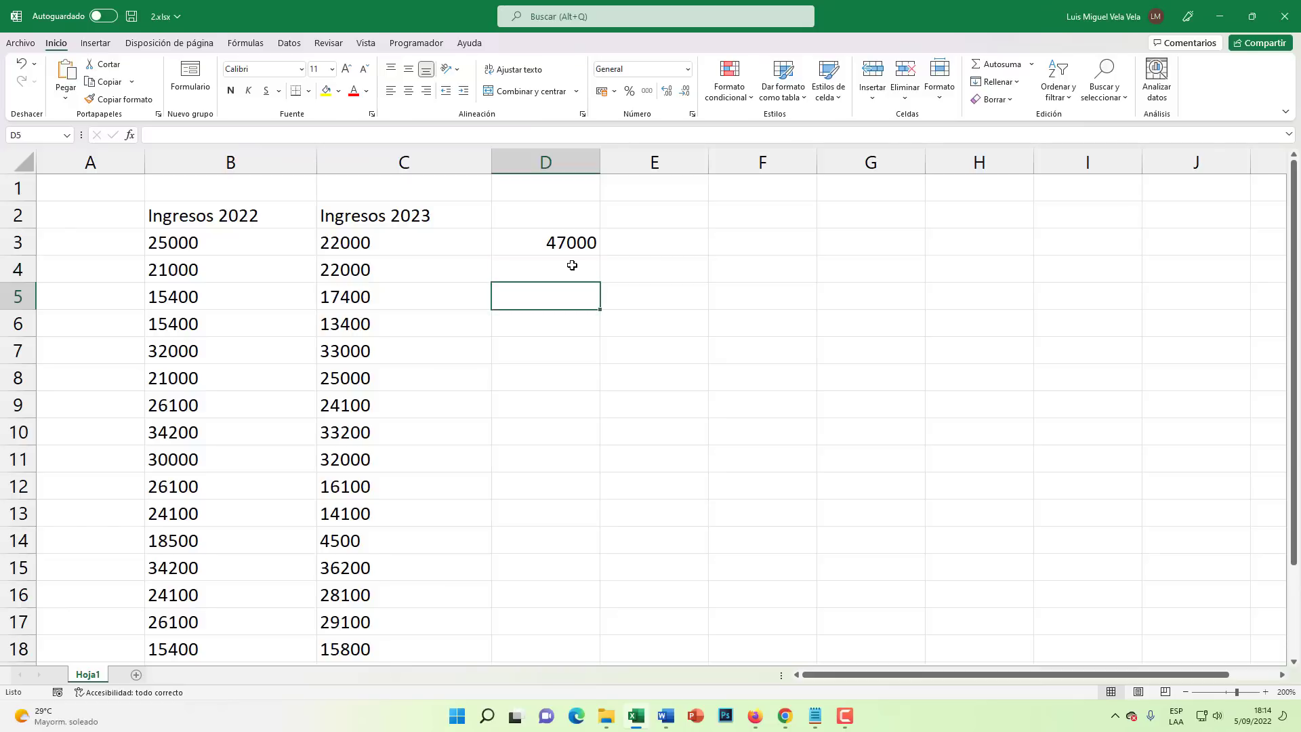
pyautogui.press('Down')
pyautogui.press('Down')
pyautogui.press('Down')
pyautogui.press('Down')
pyautogui.press('Down')
pyautogui.press('Down')
pyautogui.press('Down')
pyautogui.press('Down')
pyautogui.press('Down')
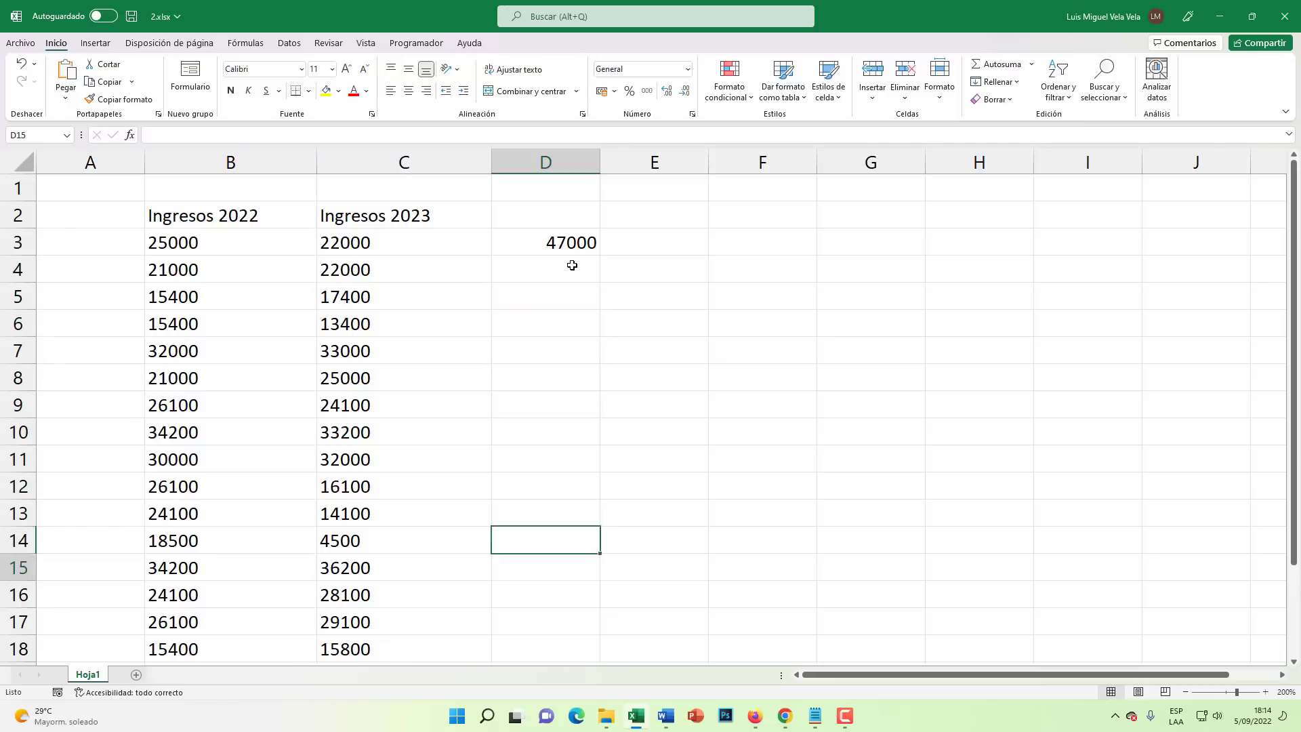
pyautogui.press('Down')
pyautogui.press('Down')
pyautogui.press('Down')
pyautogui.press('Down')
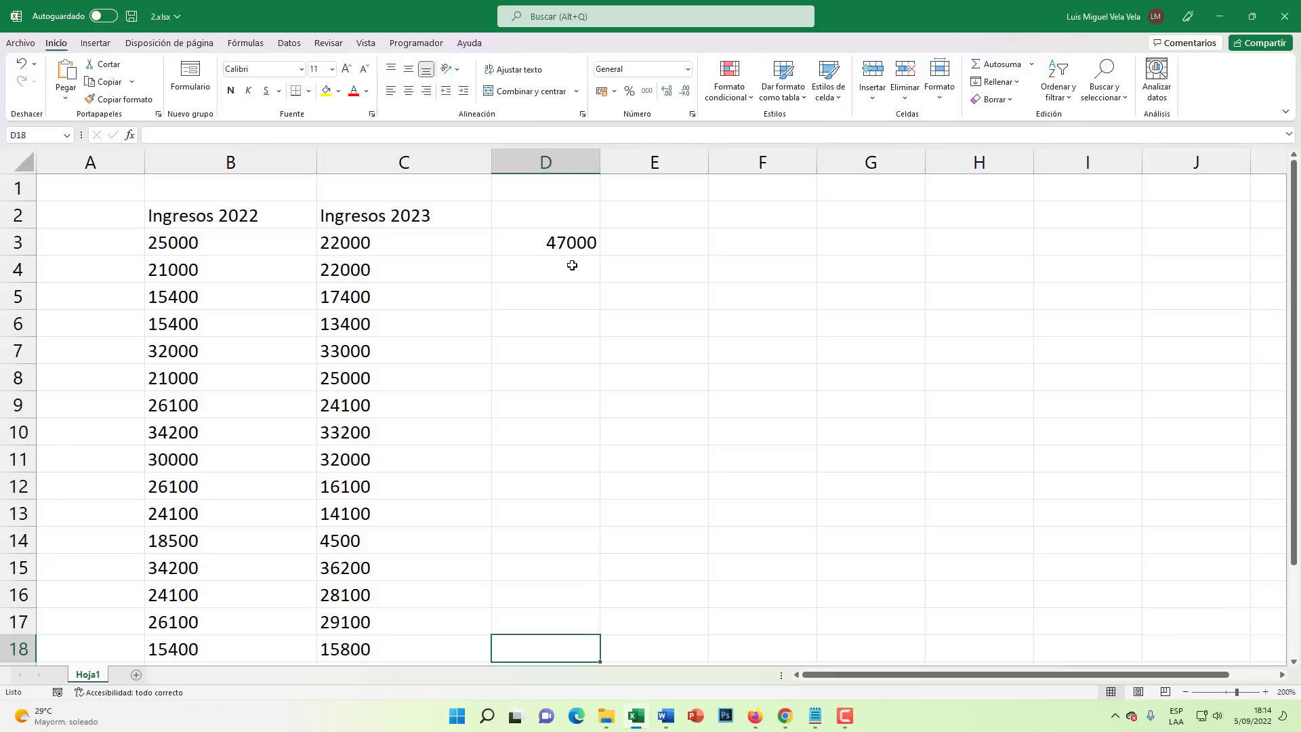
pyautogui.click(570, 242)
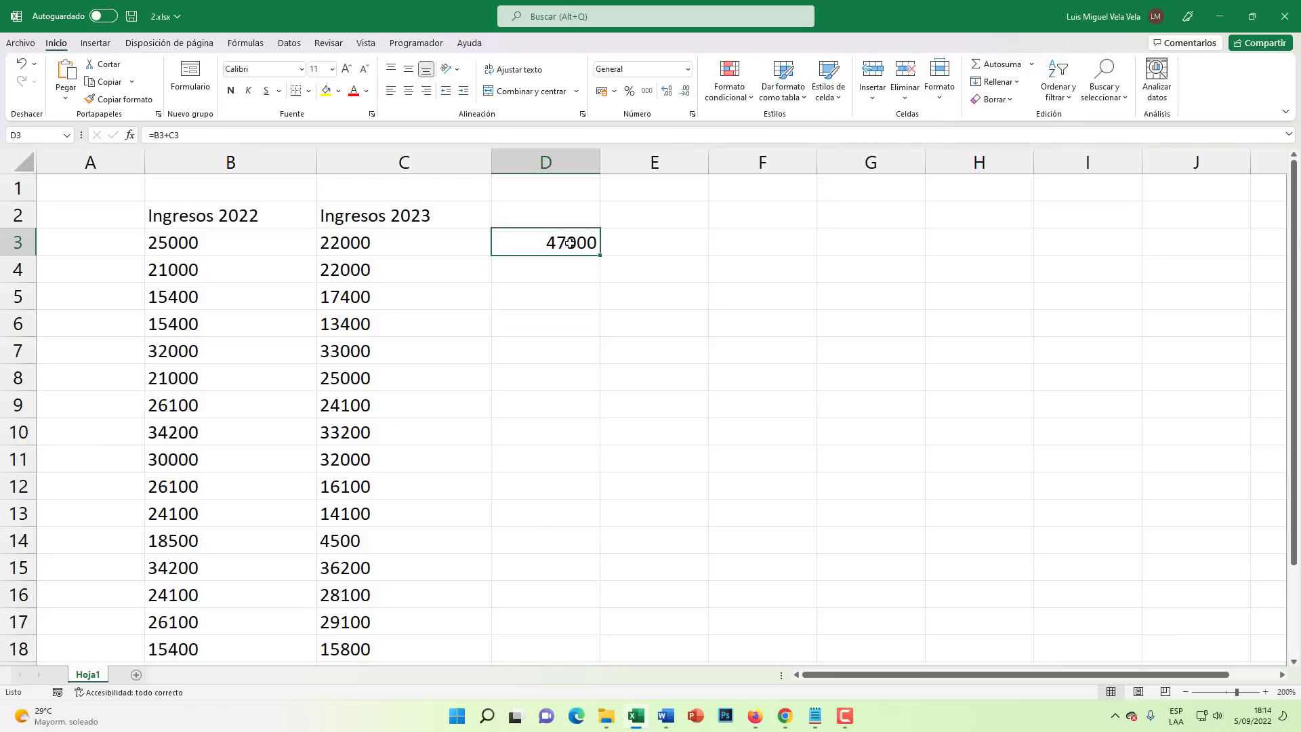
pyautogui.press('Delete')
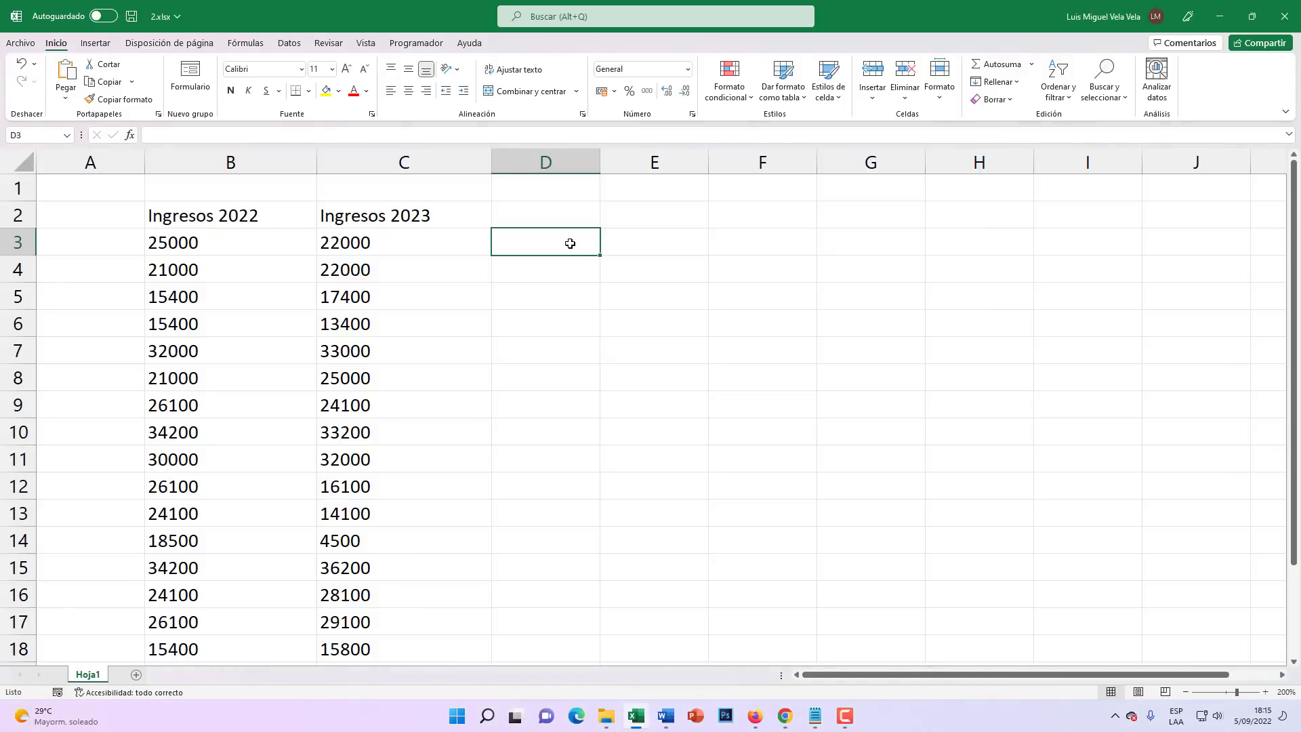
pyautogui.write('=')
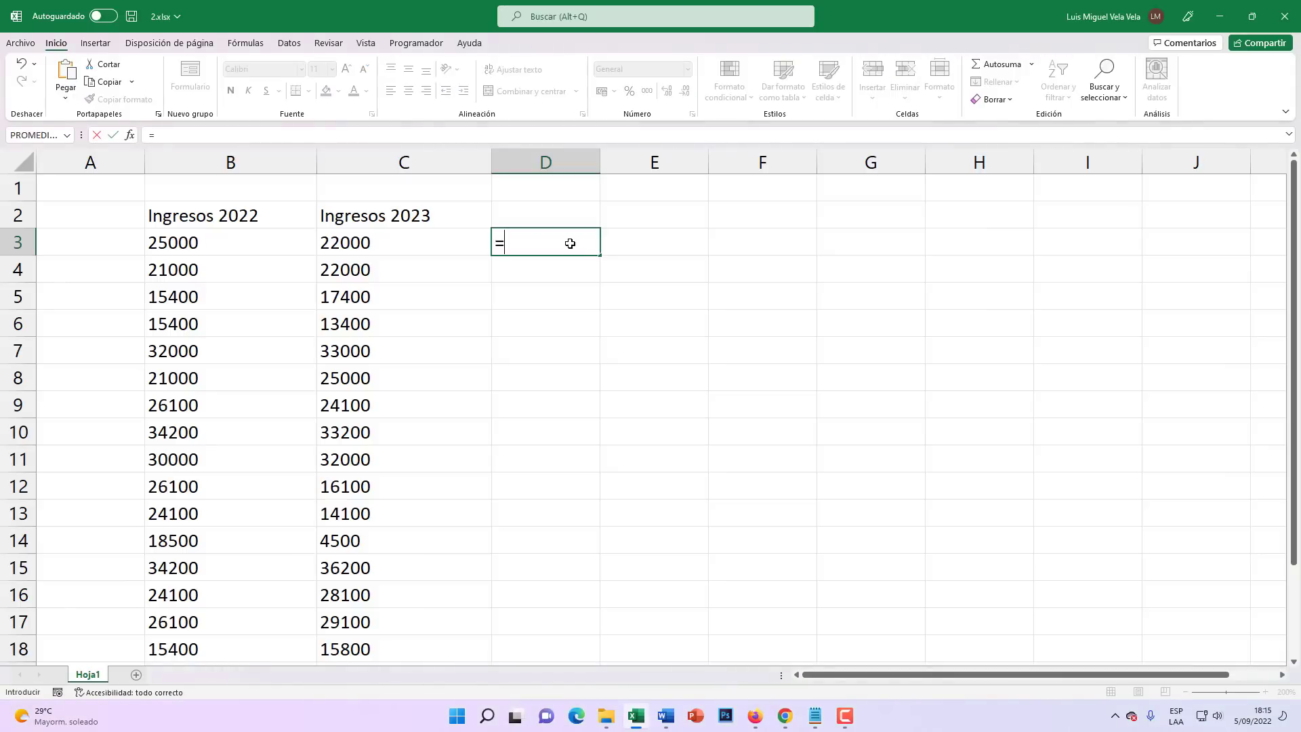
pyautogui.click(203, 241)
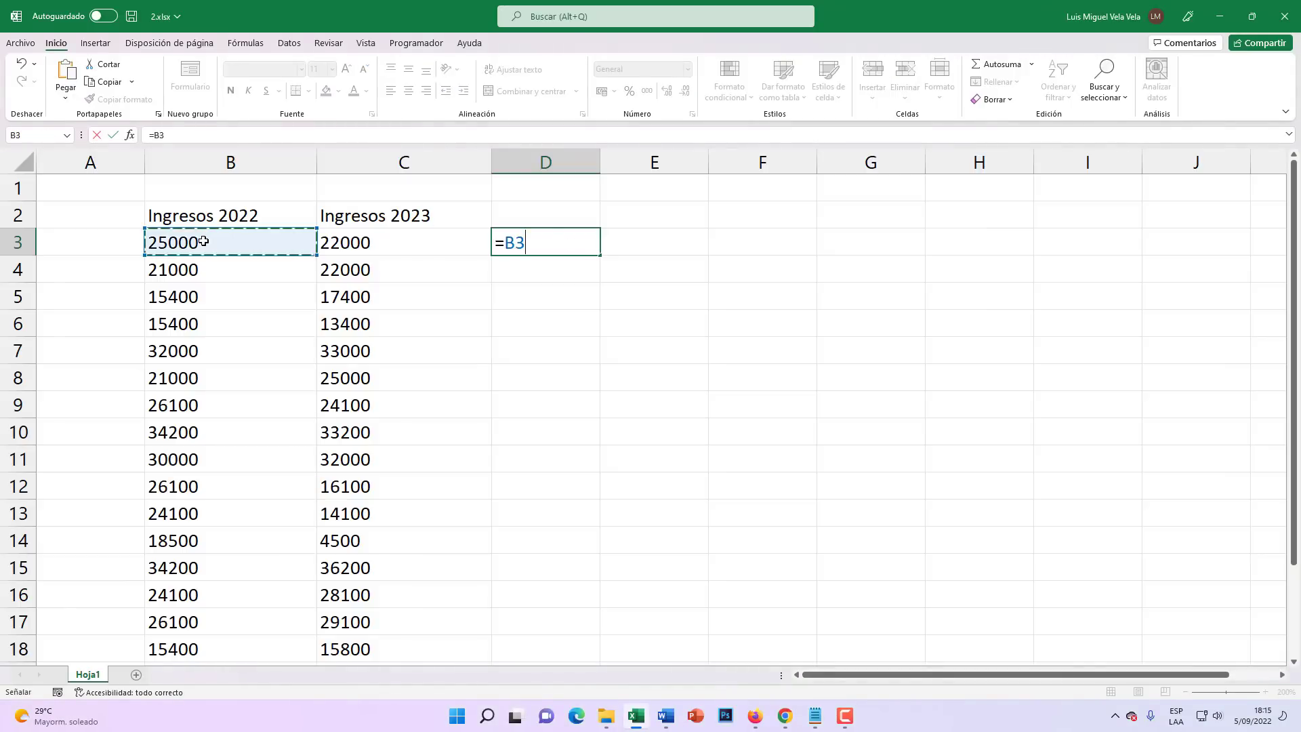
pyautogui.write('+')
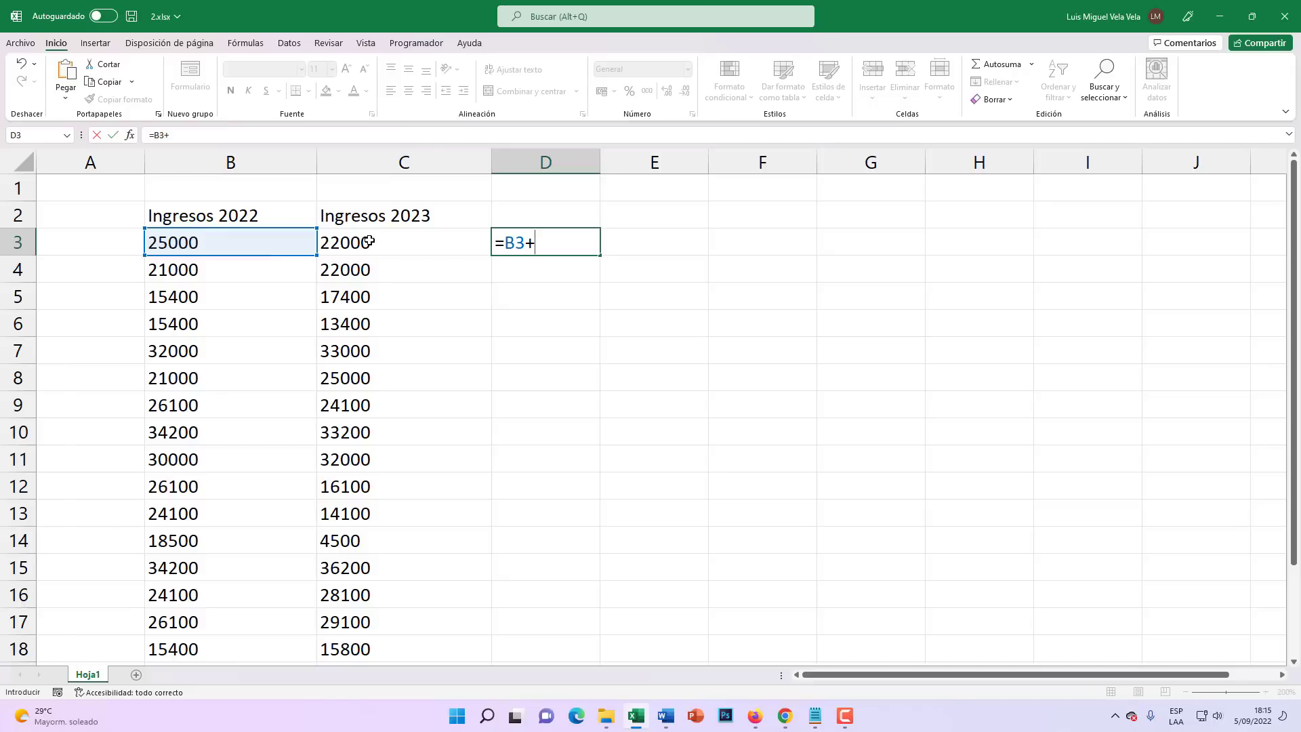
pyautogui.click(369, 242)
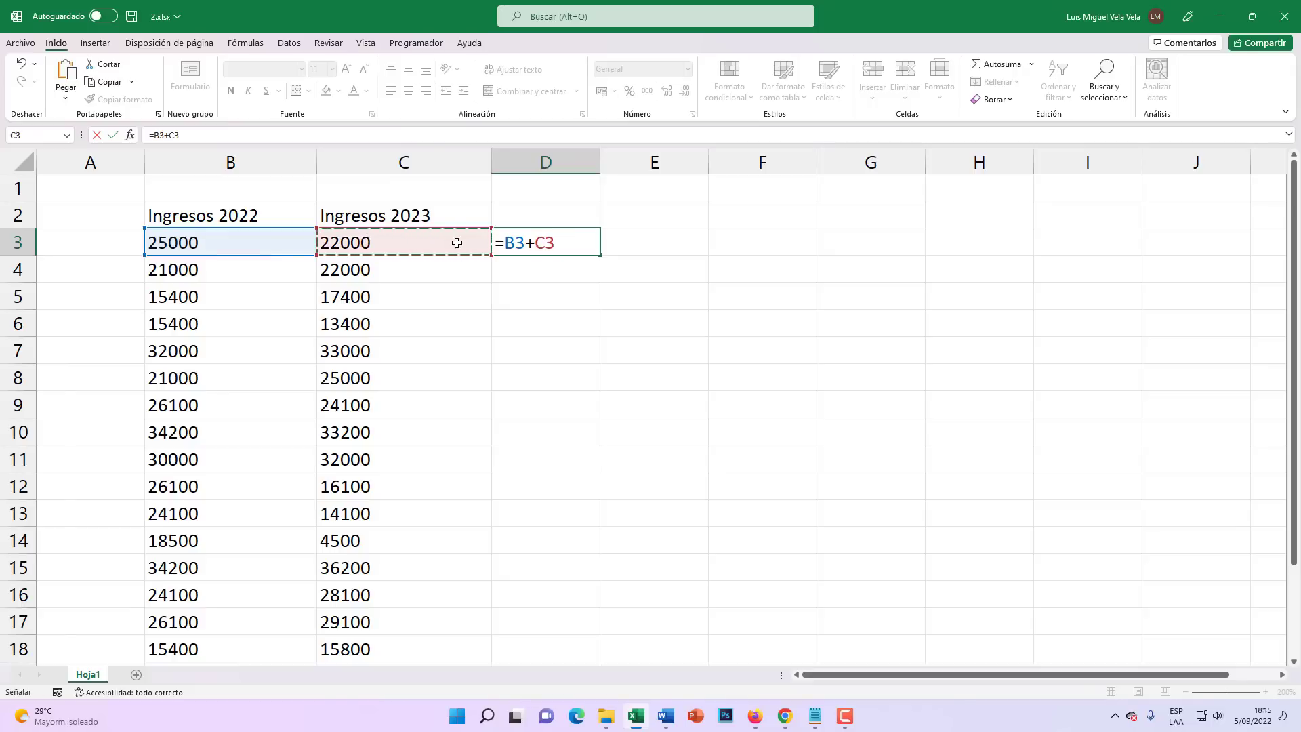
pyautogui.hotkey('ctrl', 'Return')
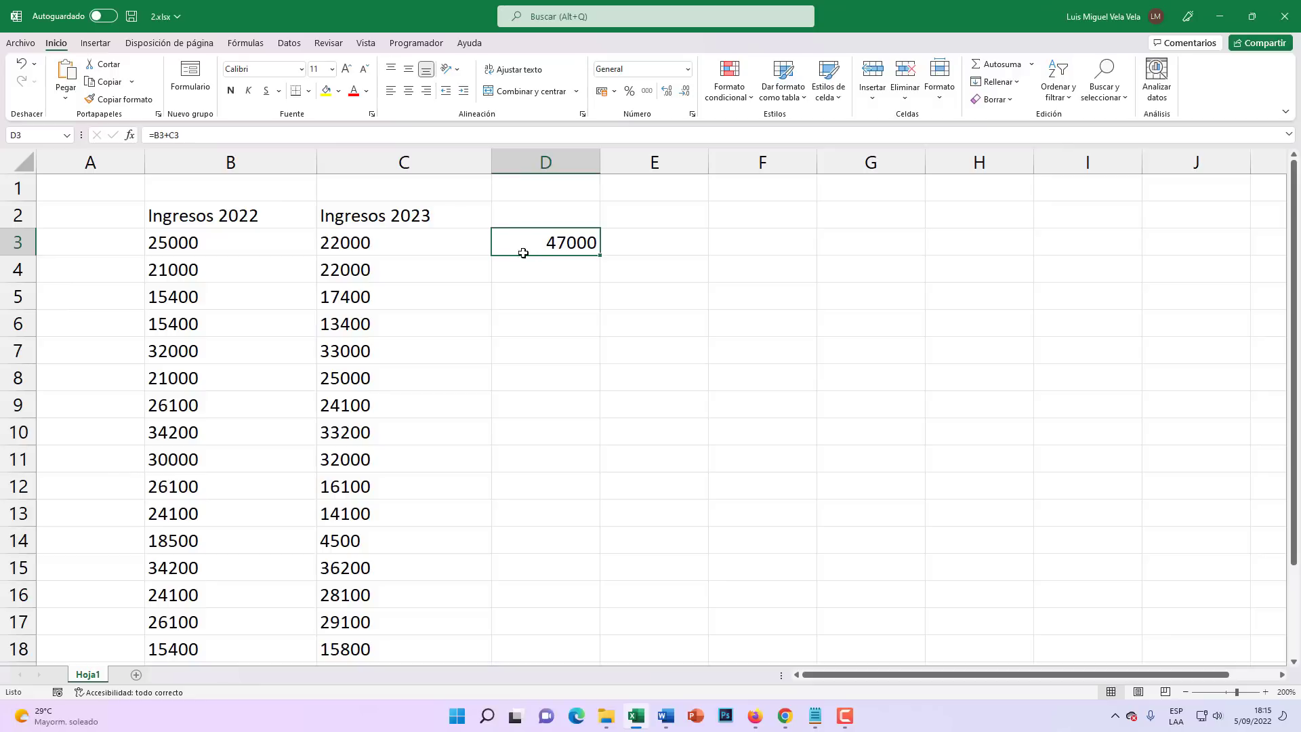
# Step: Open Excel Options at the Advanced page
pyautogui.click(24, 45)
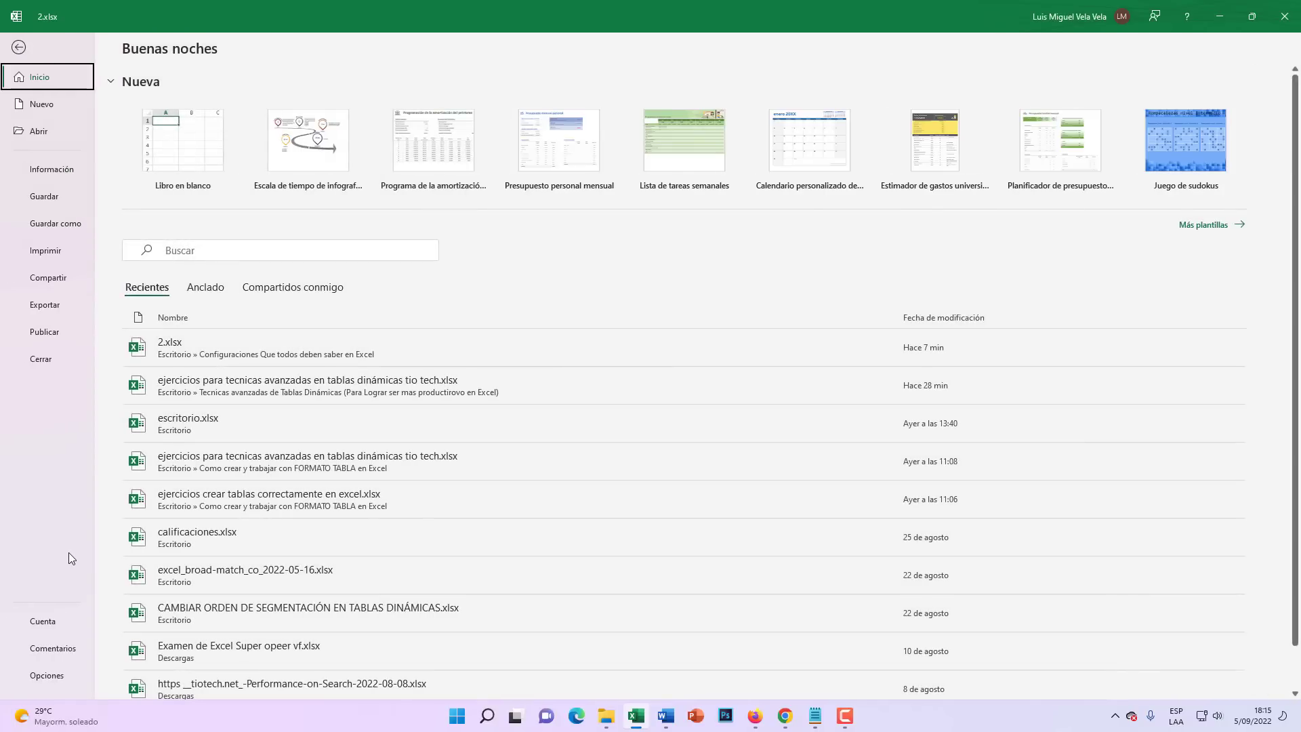
pyautogui.press('super+plus')
pyautogui.click(51, 677)
pyautogui.moveTo(612, 132); pyautogui.dragTo(598, 137)
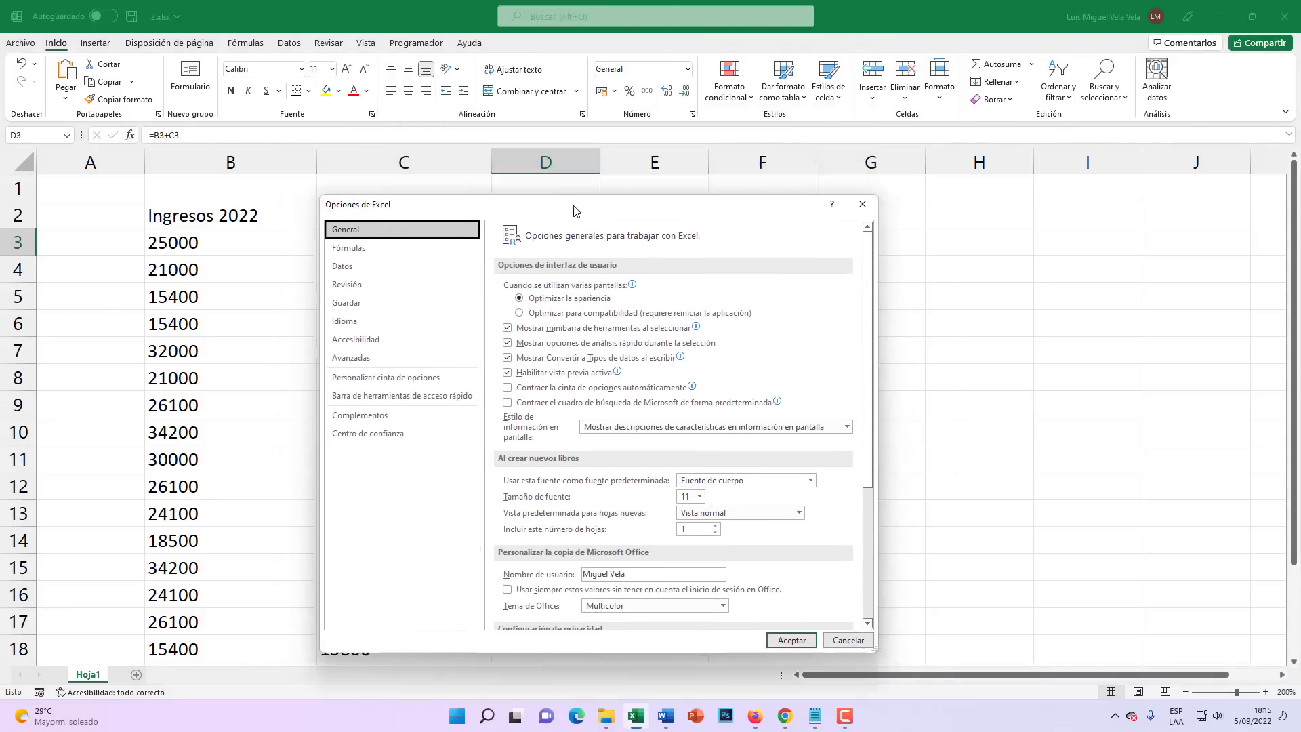
pyautogui.click(401, 287)
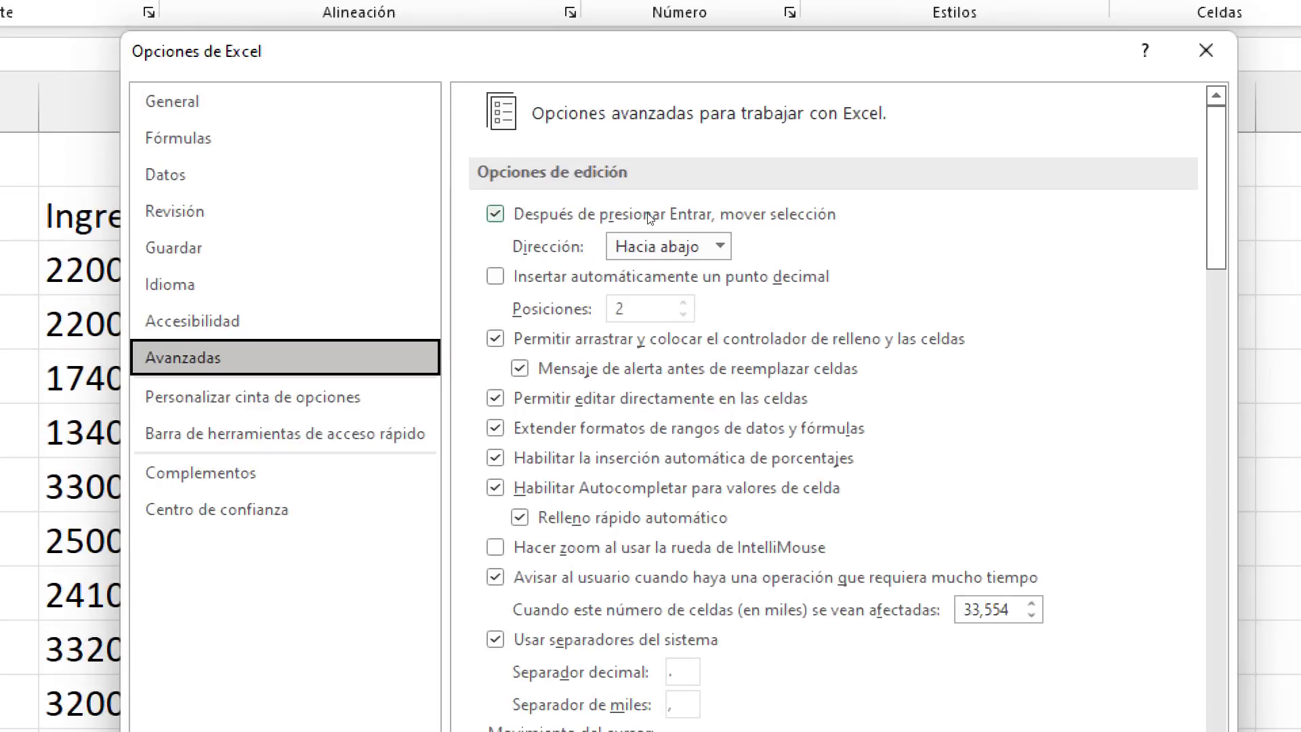
# Step: Keep the move direction at Hacia abajo and uncheck 'Después de presionar Entrar, mover selección'
pyautogui.click(548, 218)
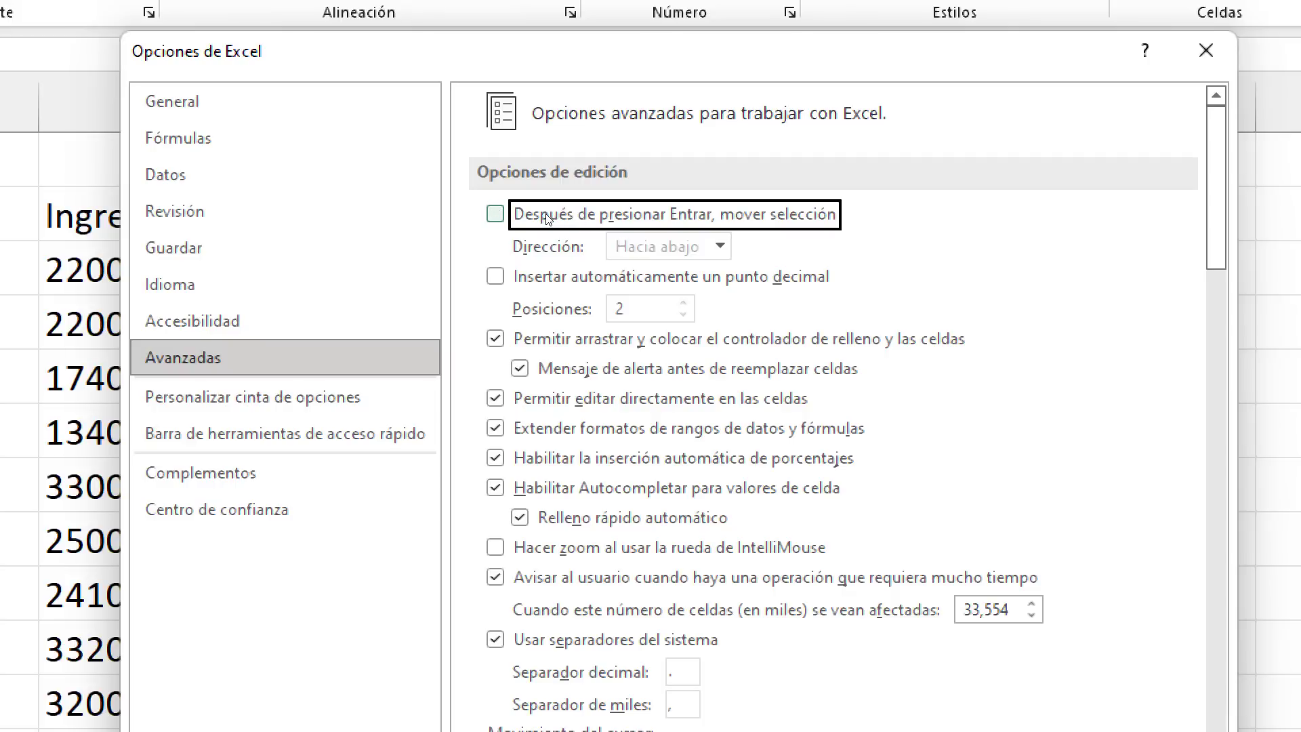
pyautogui.click(547, 217)
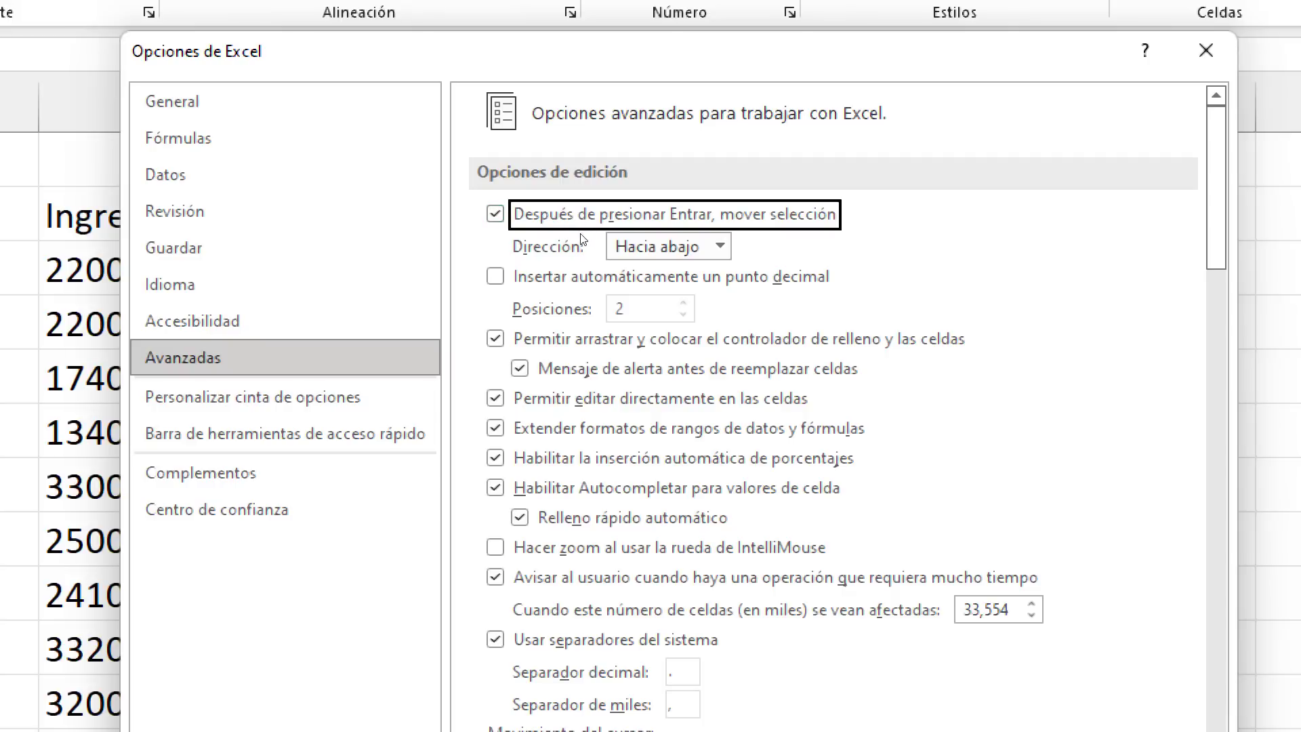
pyautogui.click(660, 246)
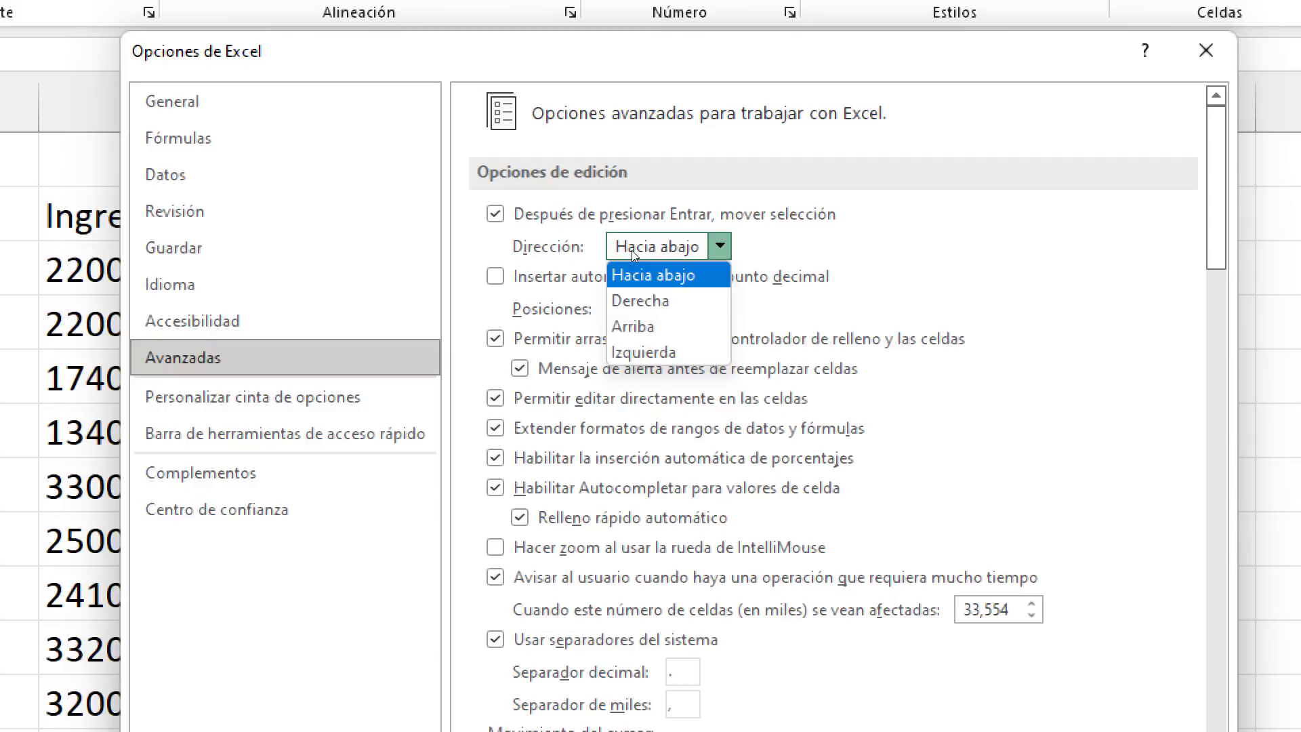
pyautogui.press('Down')
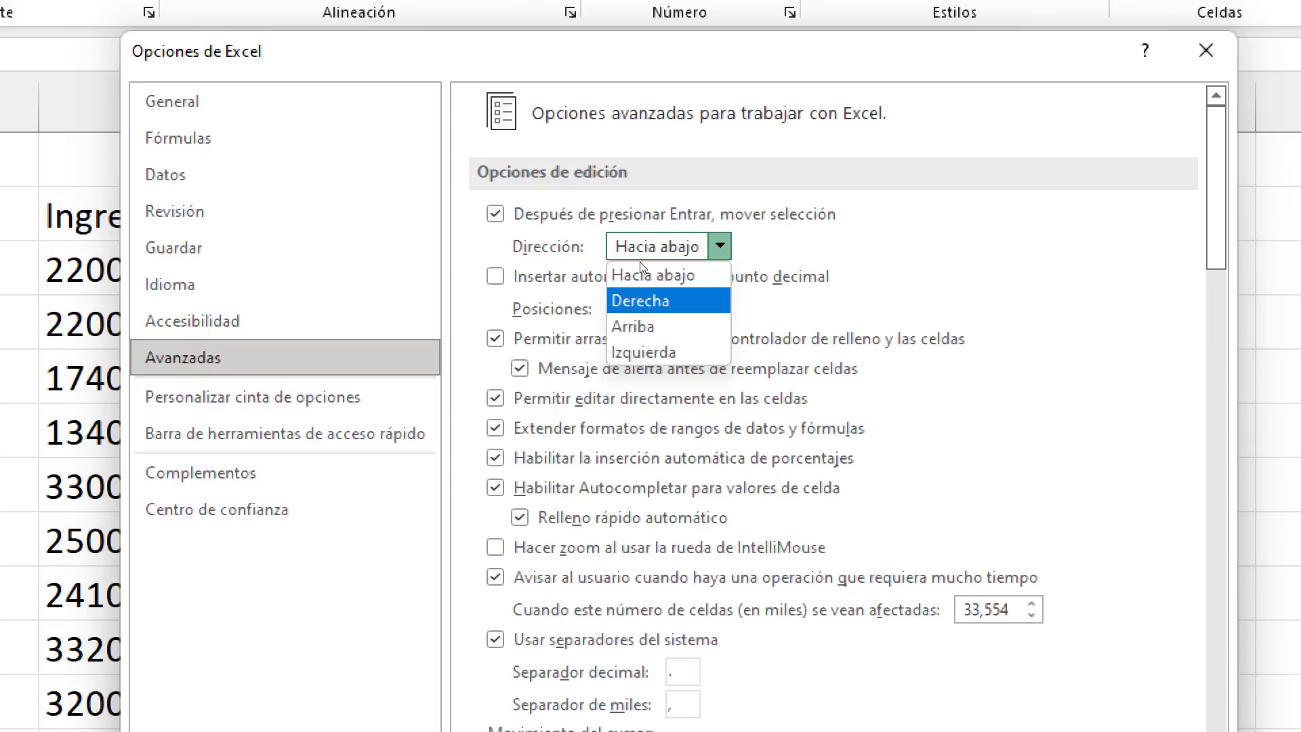
pyautogui.press('Down')
pyautogui.press('Down')
pyautogui.press('Up')
pyautogui.press('Up')
pyautogui.press('Down')
pyautogui.press('Down')
pyautogui.press('Up')
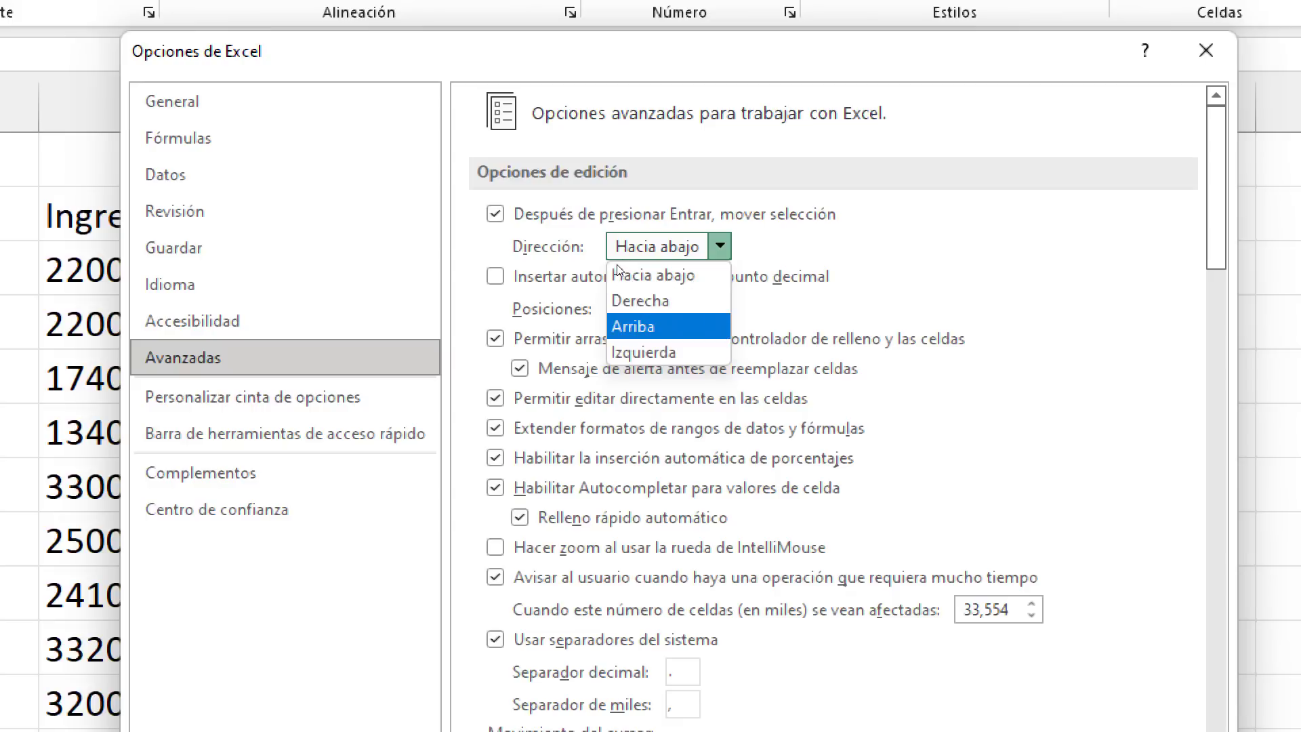
pyautogui.press('Up')
pyautogui.press('Down')
pyautogui.press('Down')
pyautogui.press('Up')
pyautogui.press('Up')
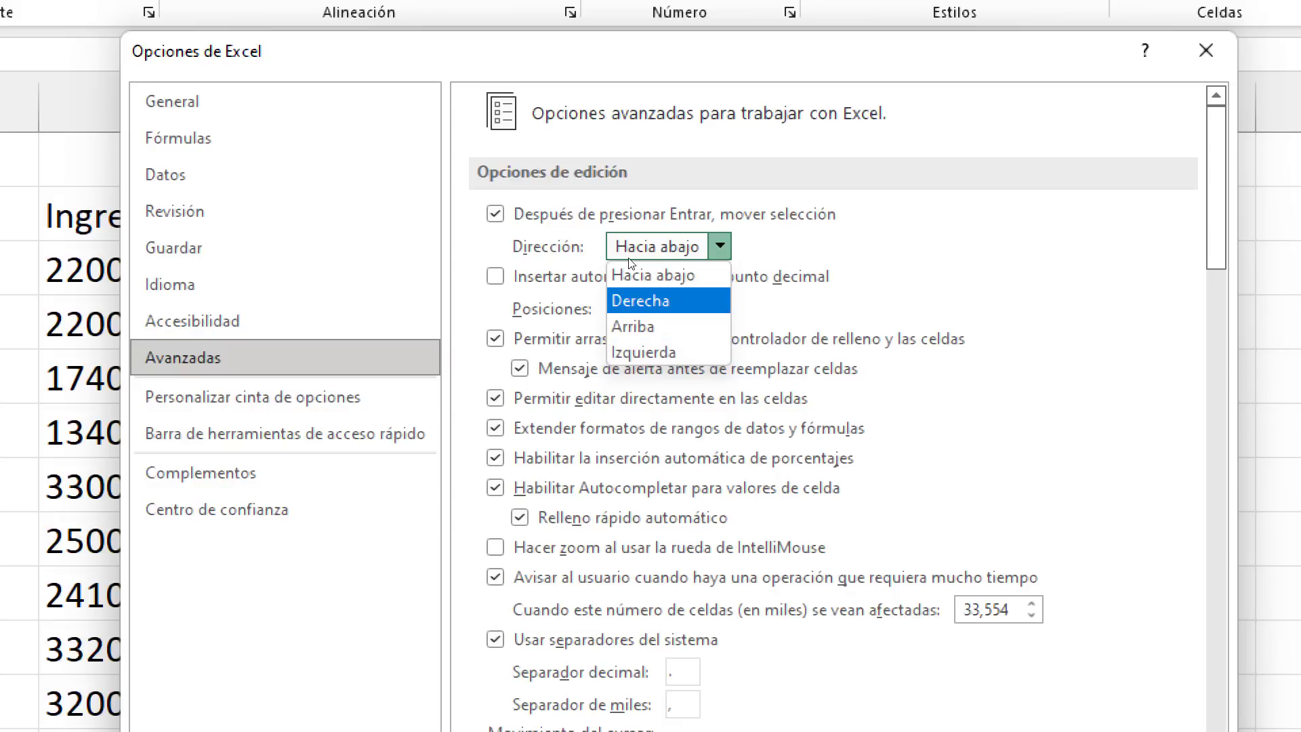
pyautogui.press('Down')
pyautogui.press('Down')
pyautogui.press('Up')
pyautogui.press('Up')
pyautogui.press('Down')
pyautogui.press('Down')
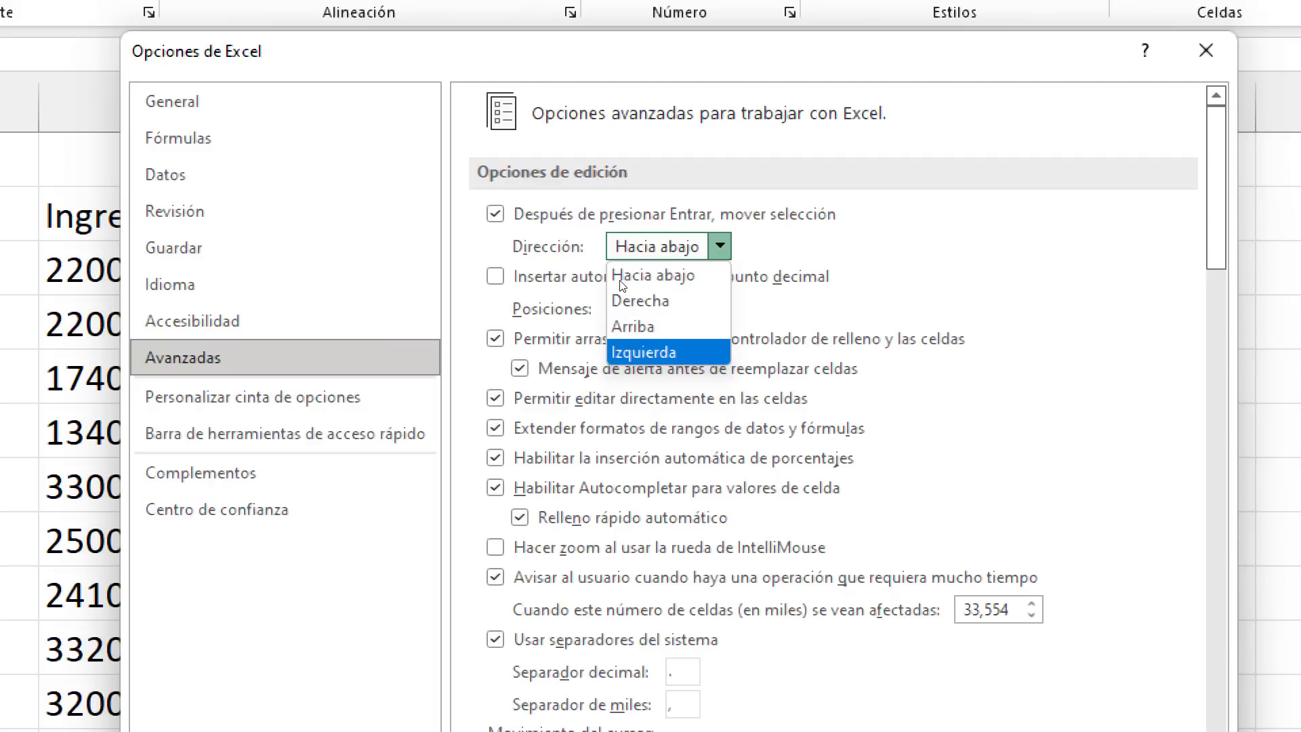
pyautogui.press('Up')
pyautogui.press('Up')
pyautogui.press('Down')
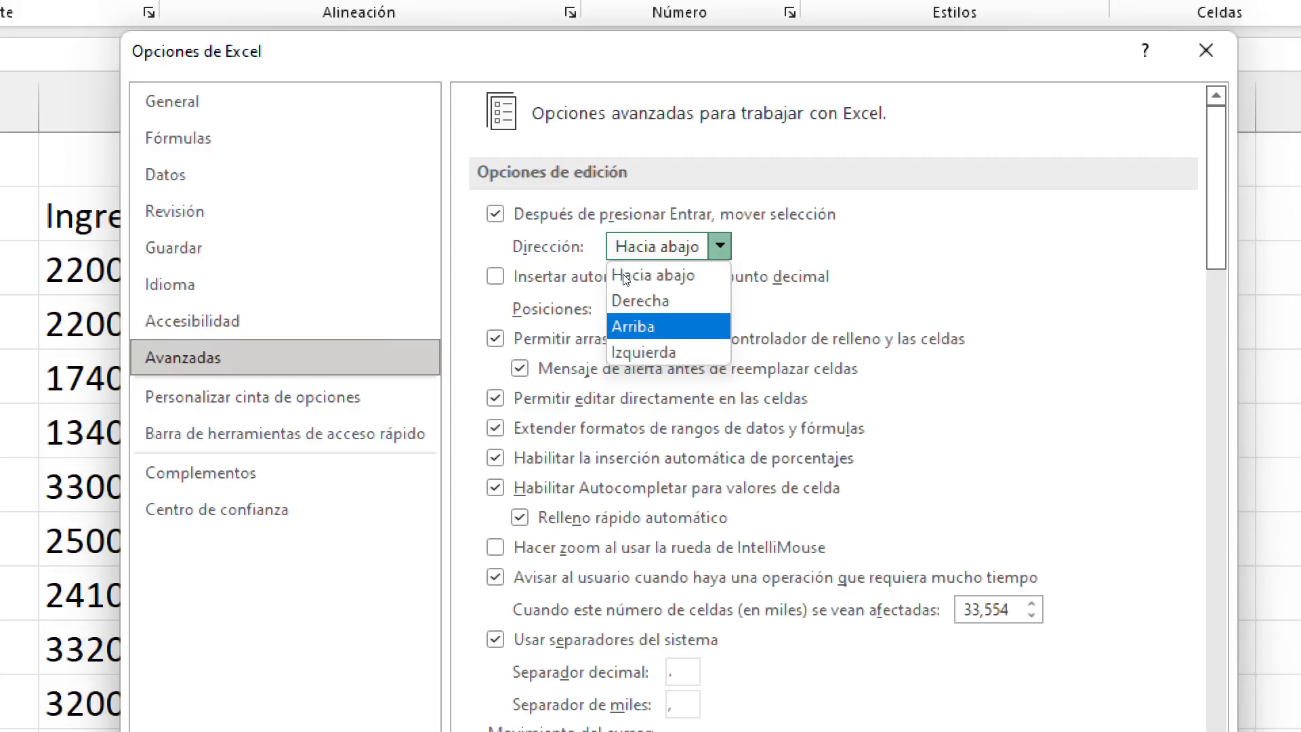
pyautogui.press('Up')
pyautogui.press('Up')
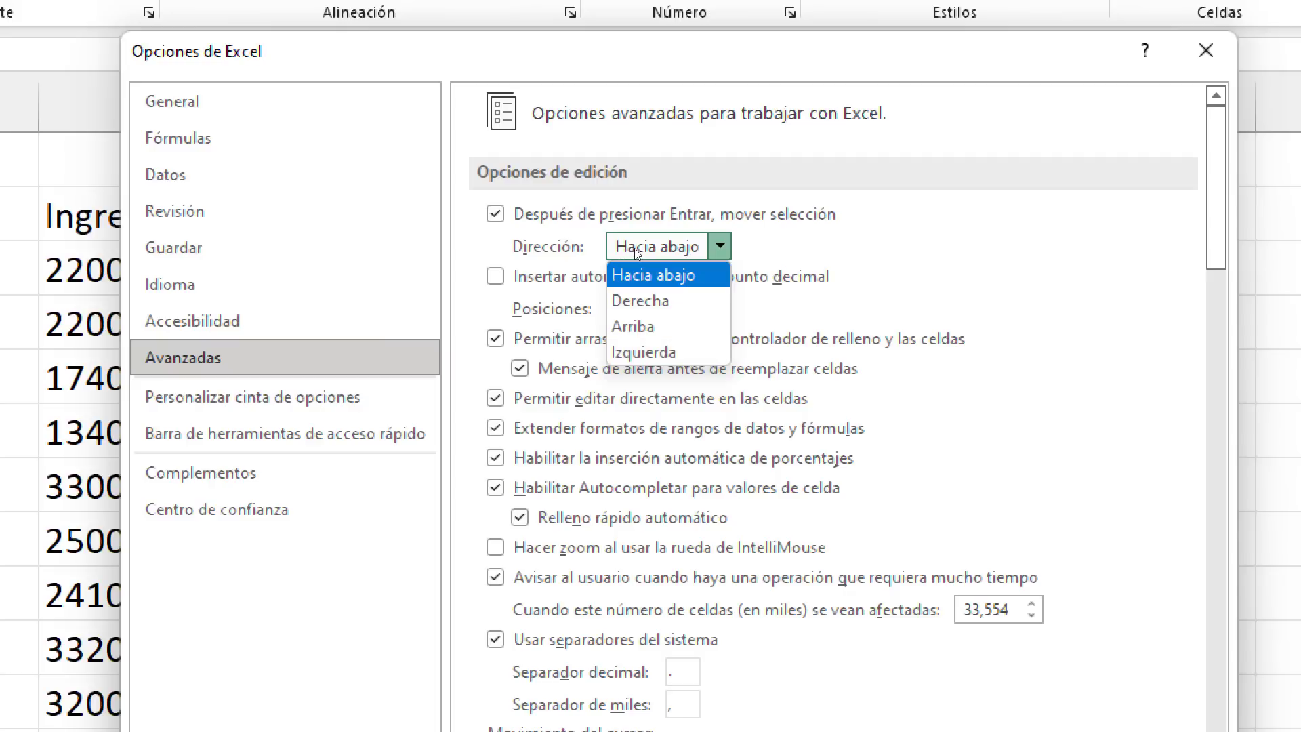
pyautogui.press('Return')
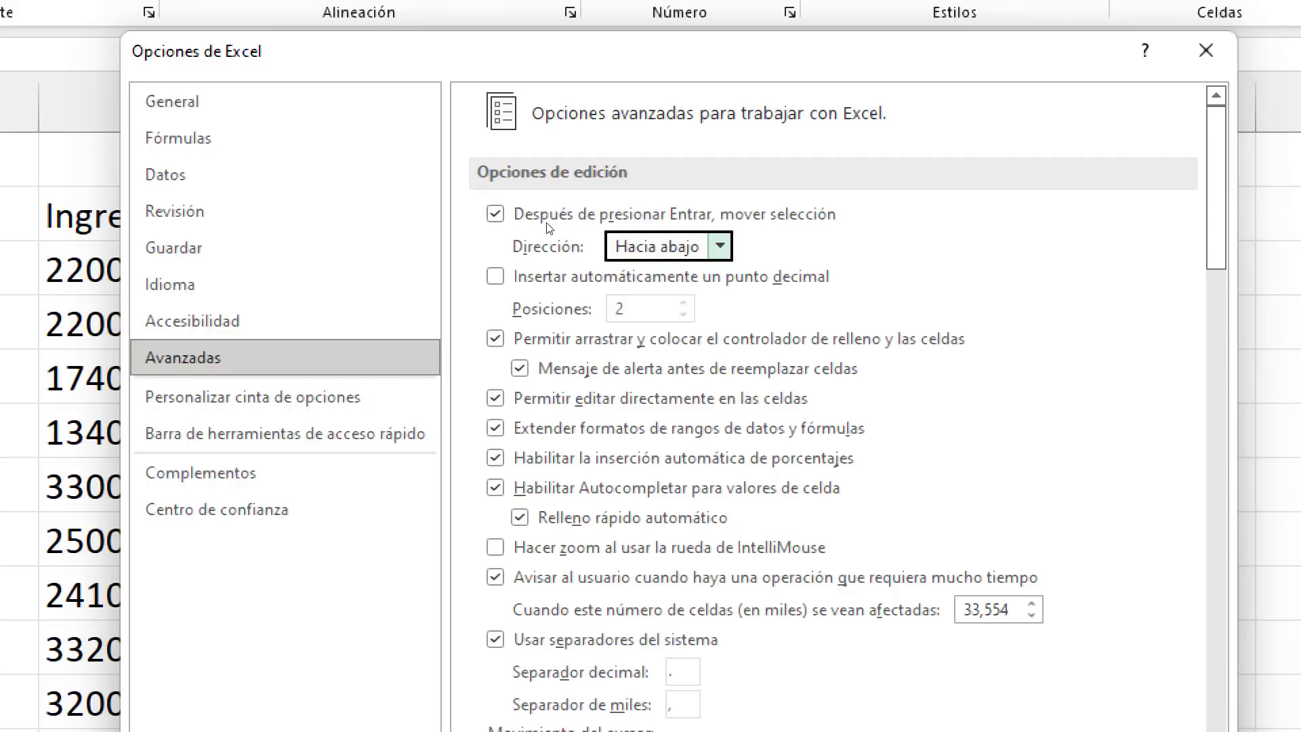
pyautogui.click(550, 215)
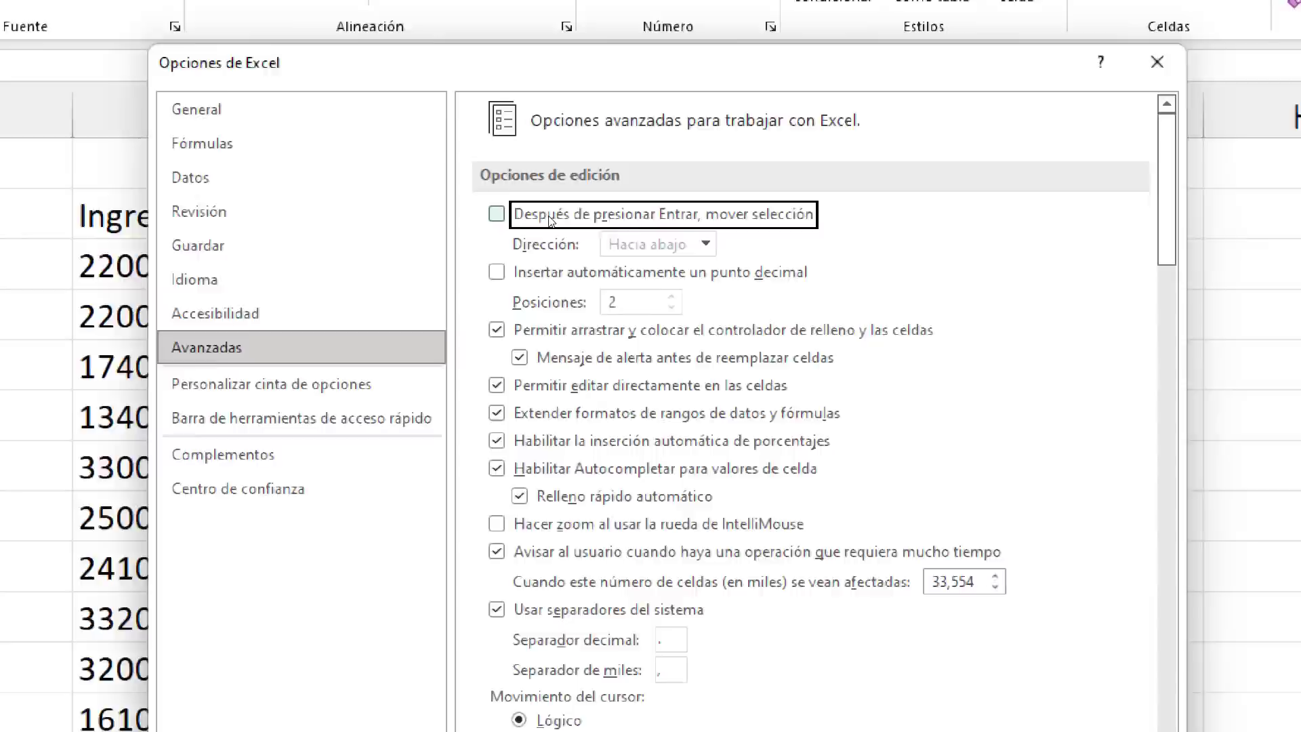
# Step: Close Options and re-enter D3 as =B3+C3, still returning 47000
pyautogui.click(829, 569)
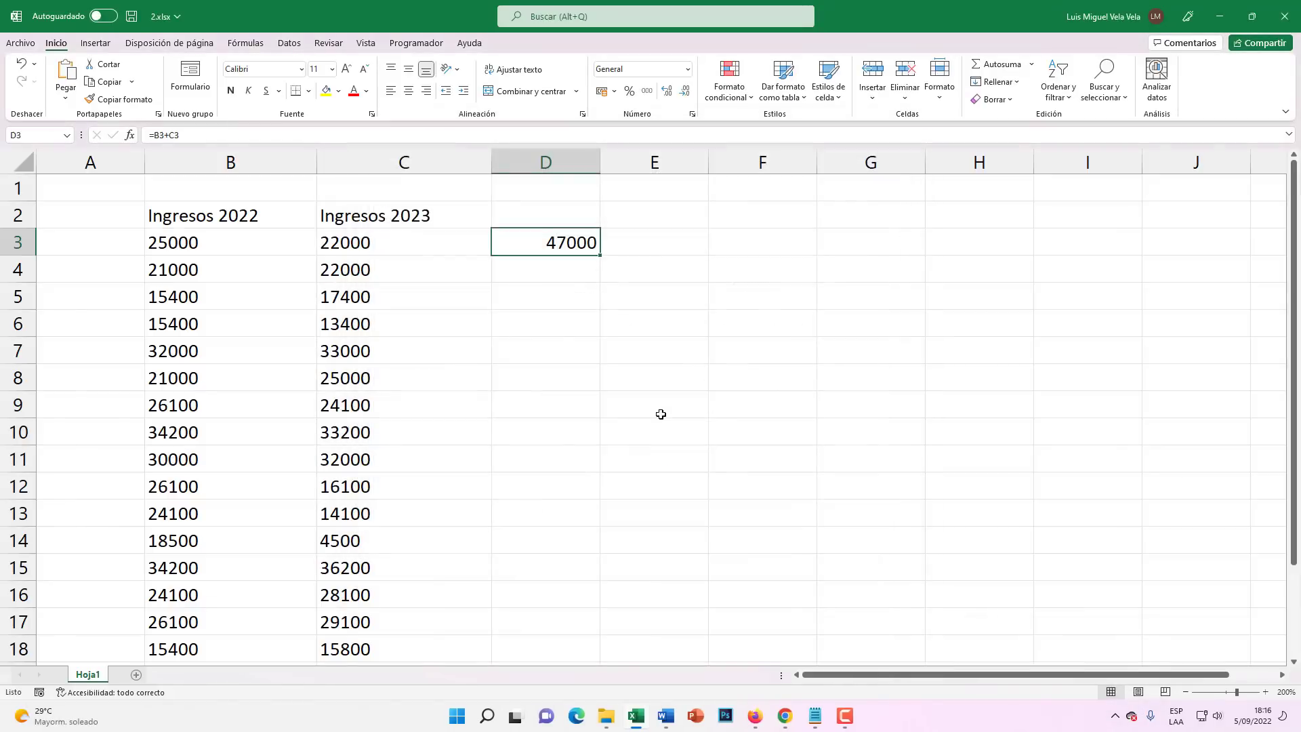
pyautogui.doubleClick(555, 258)
pyautogui.press('BackSpace')
pyautogui.press('BackSpace')
pyautogui.press('BackSpace')
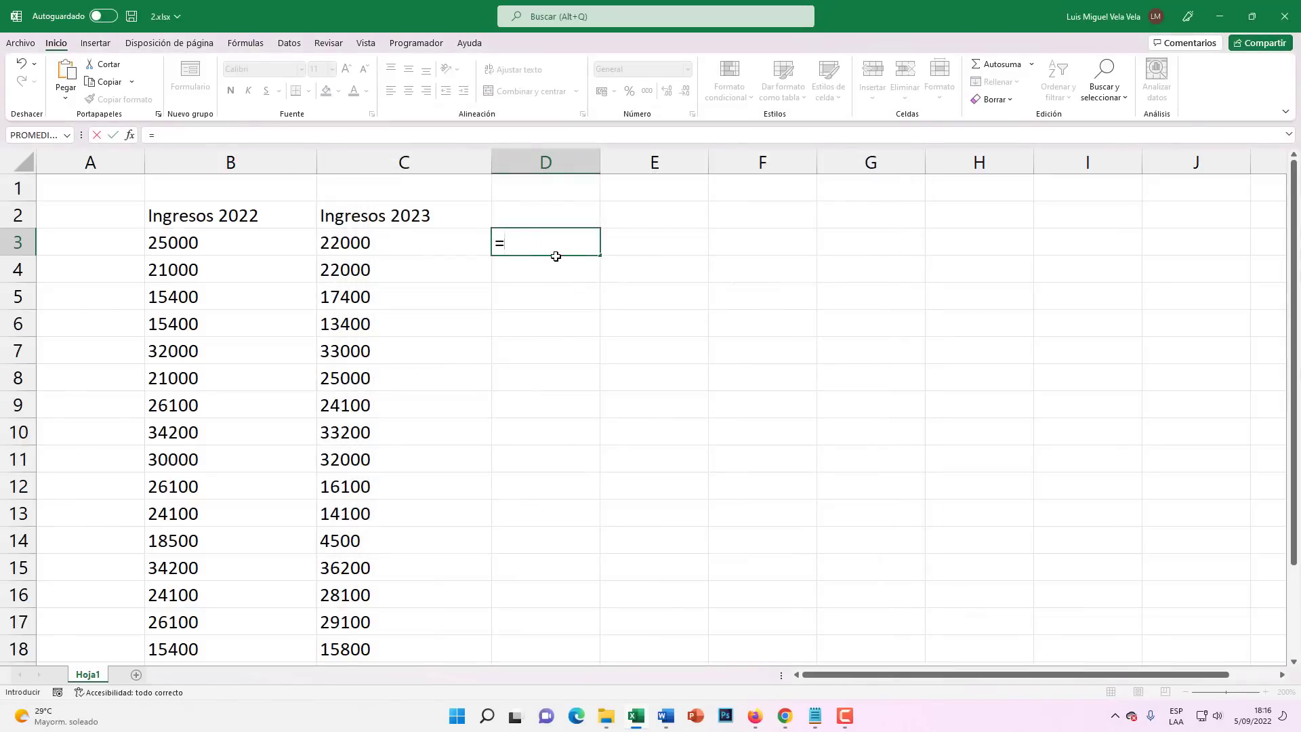
pyautogui.click(184, 237)
pyautogui.write('+')
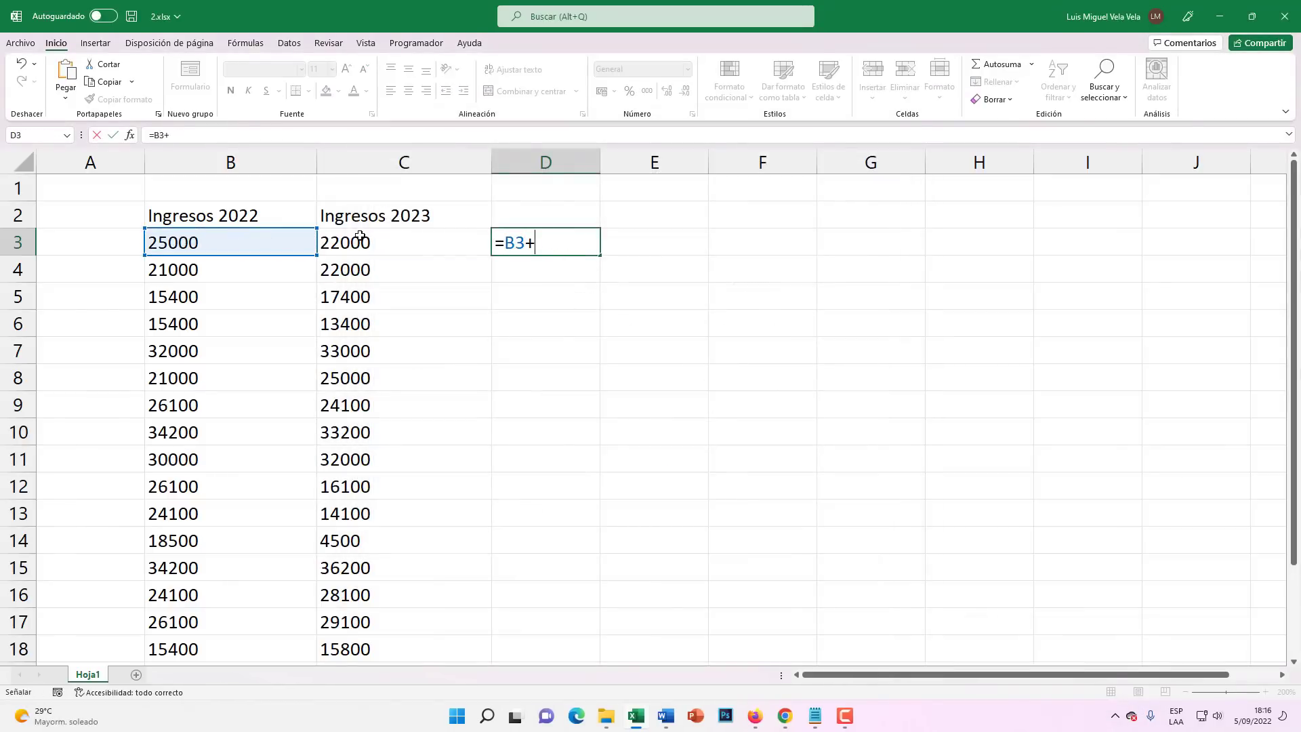
pyautogui.click(359, 237)
pyautogui.press('Return')
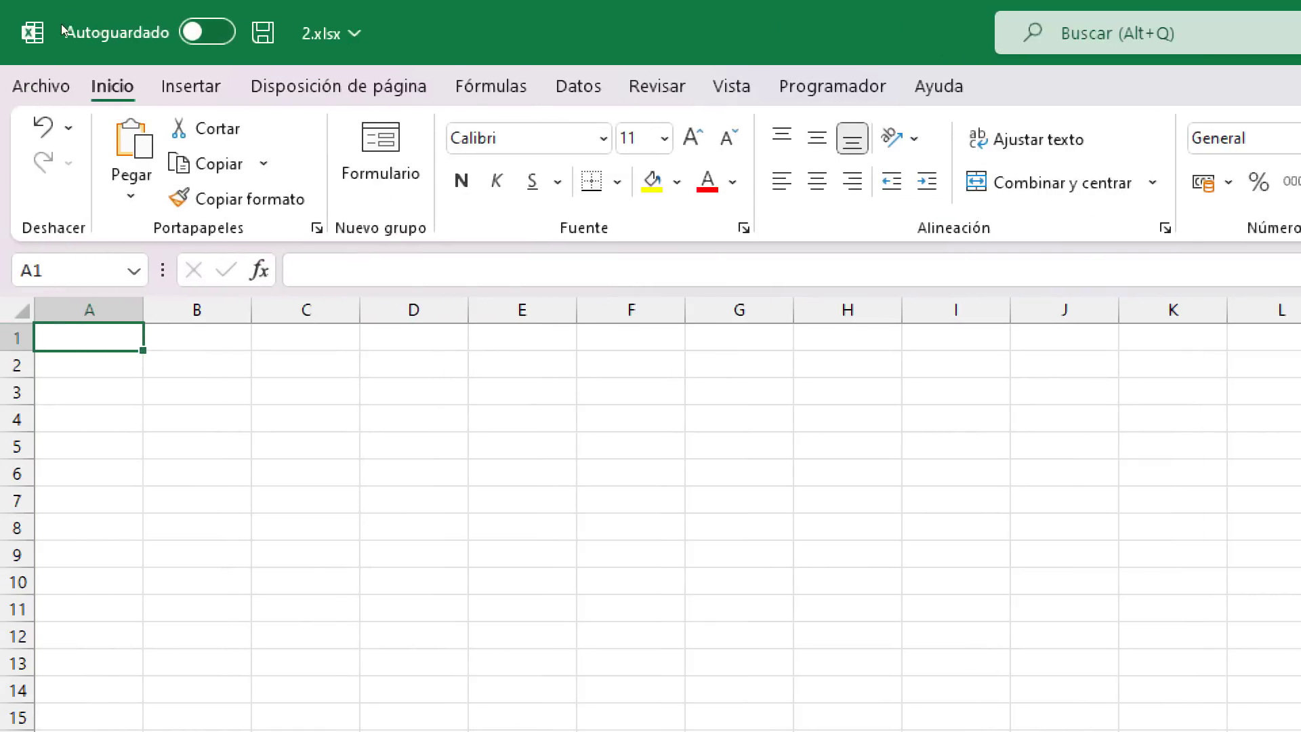
pyautogui.click(108, 14)
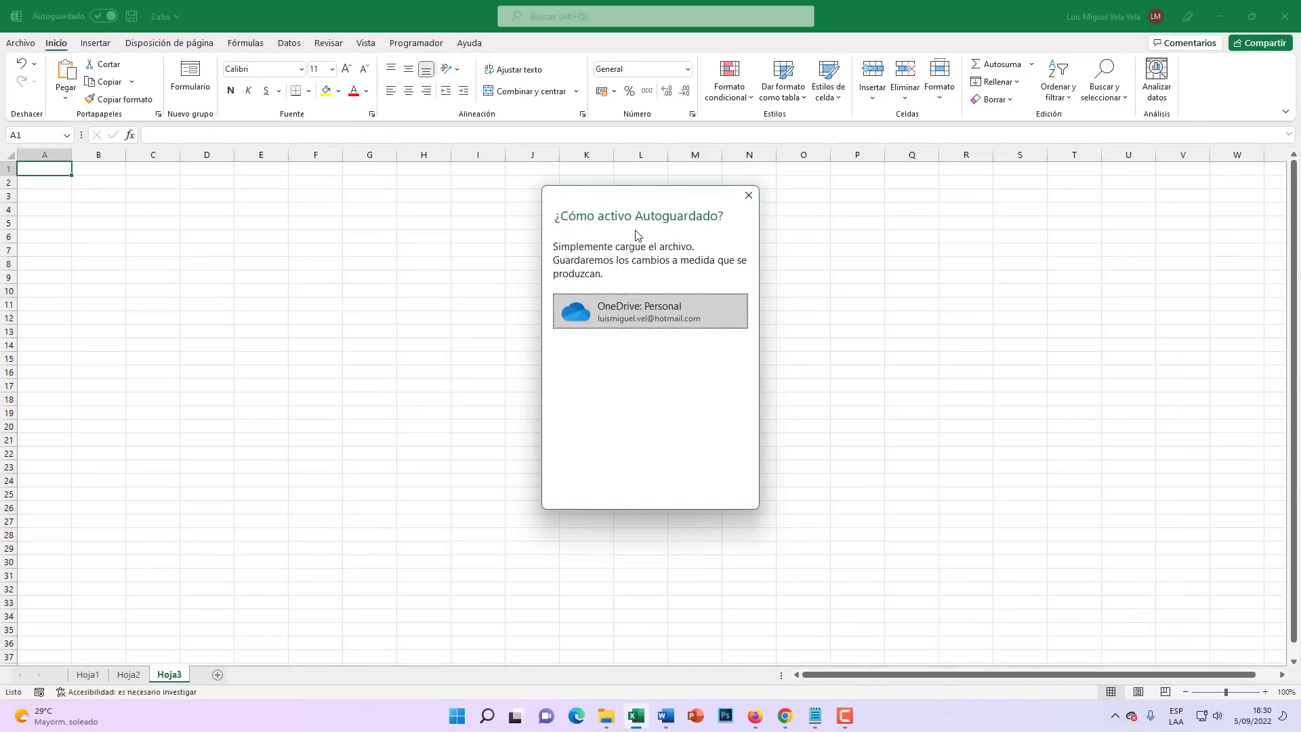
pyautogui.click(748, 195)
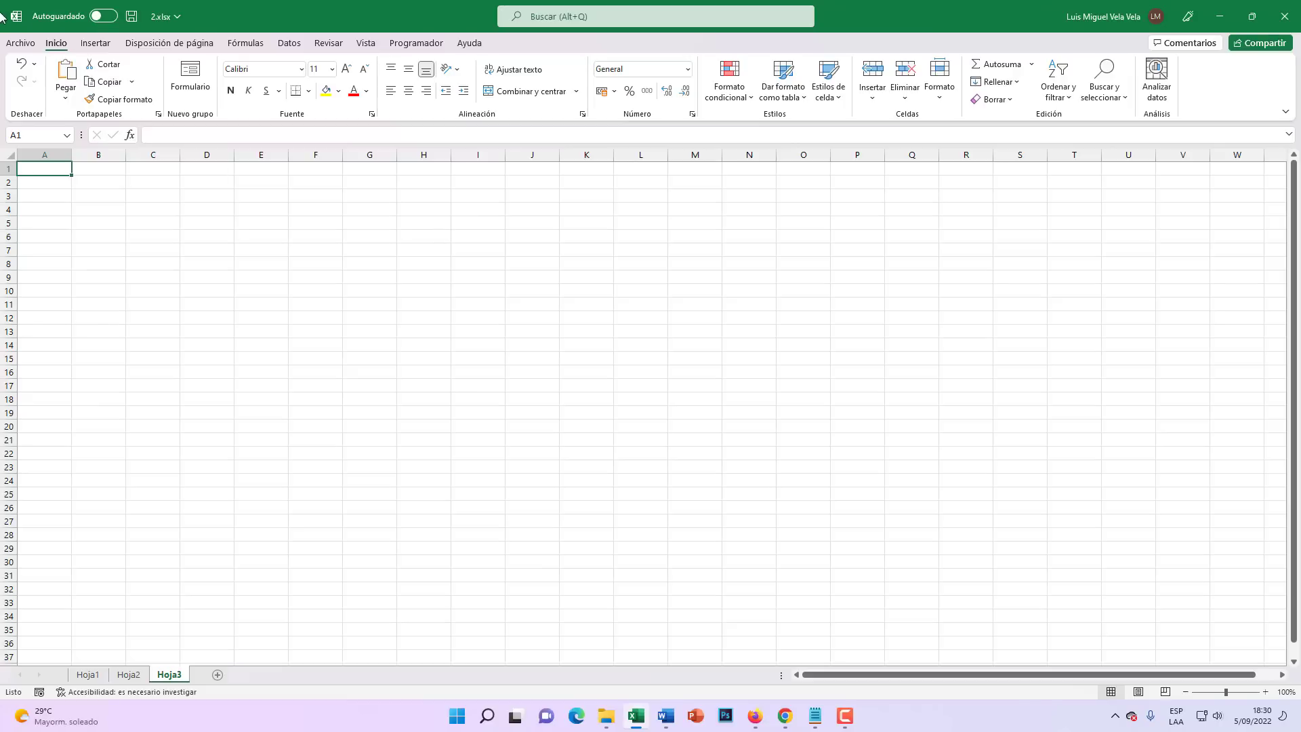
# Step: In Options > Save, set the AutoRecover interval to 1 minute and confirm with Aceptar
pyautogui.click(20, 45)
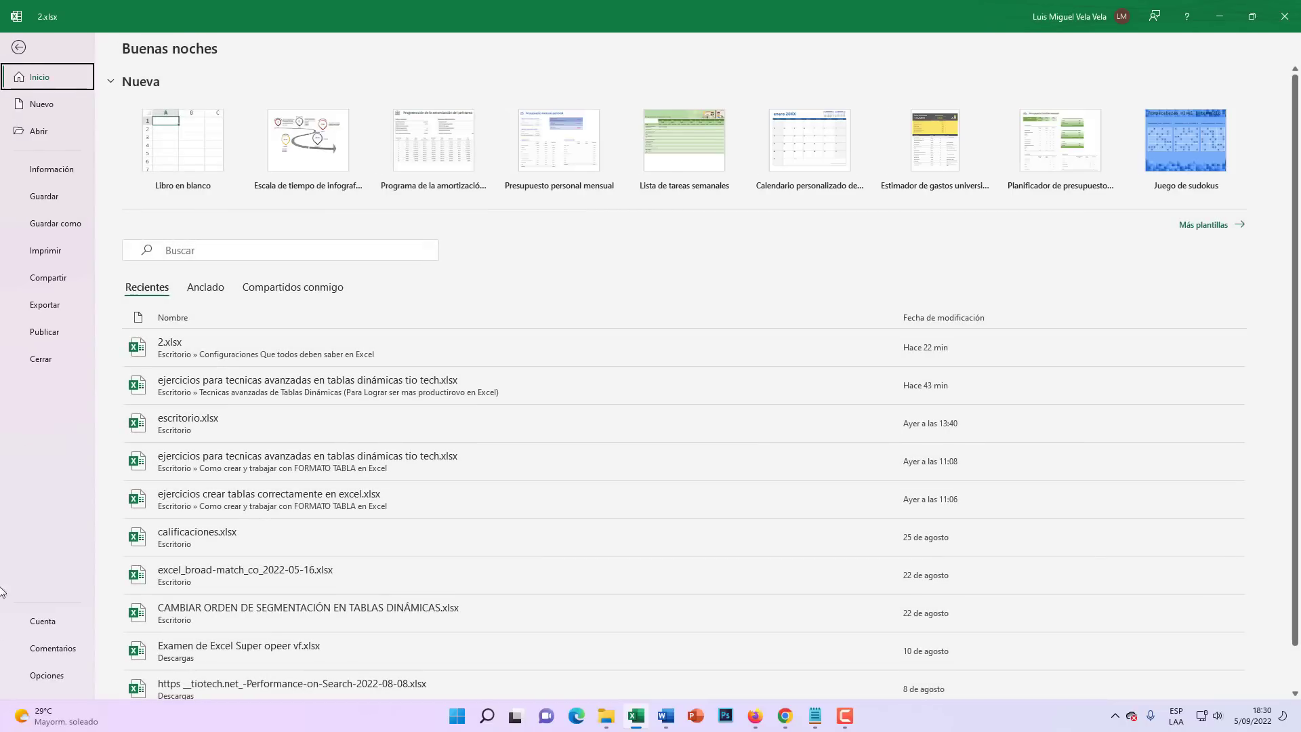
pyautogui.press('Escape')
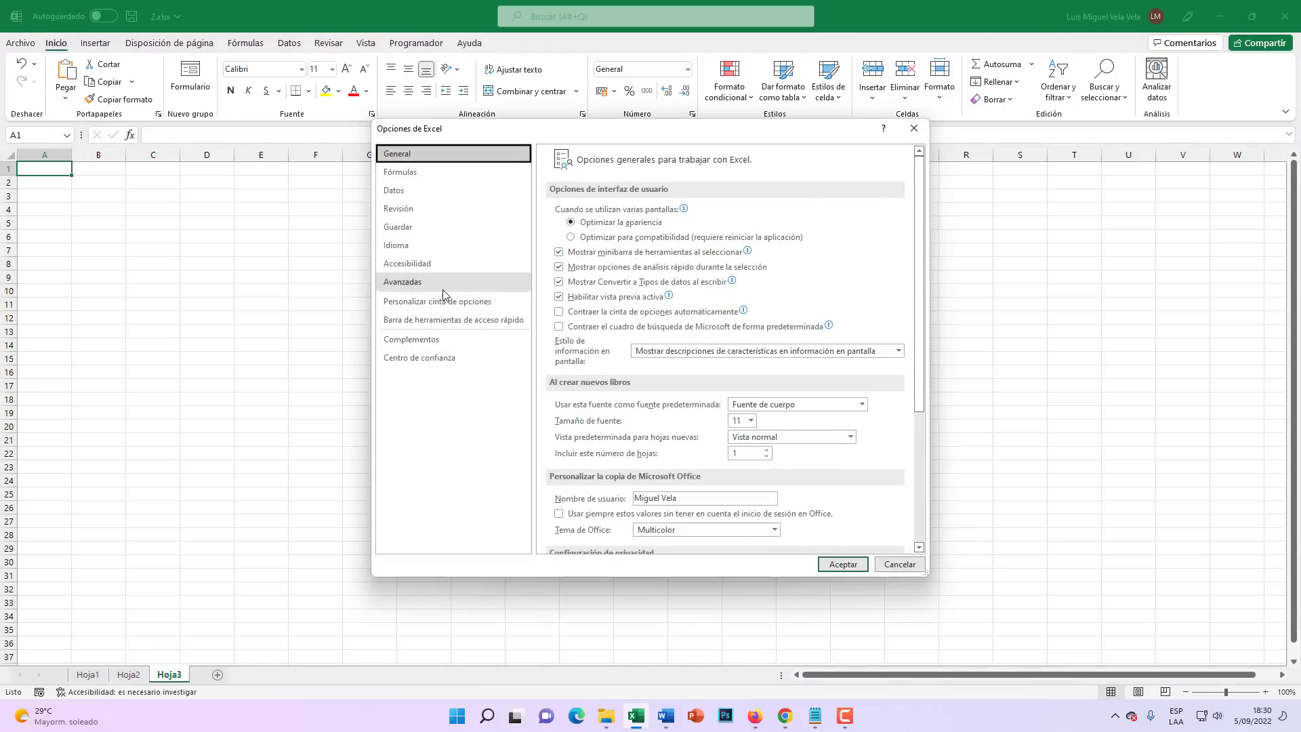
pyautogui.click(403, 230)
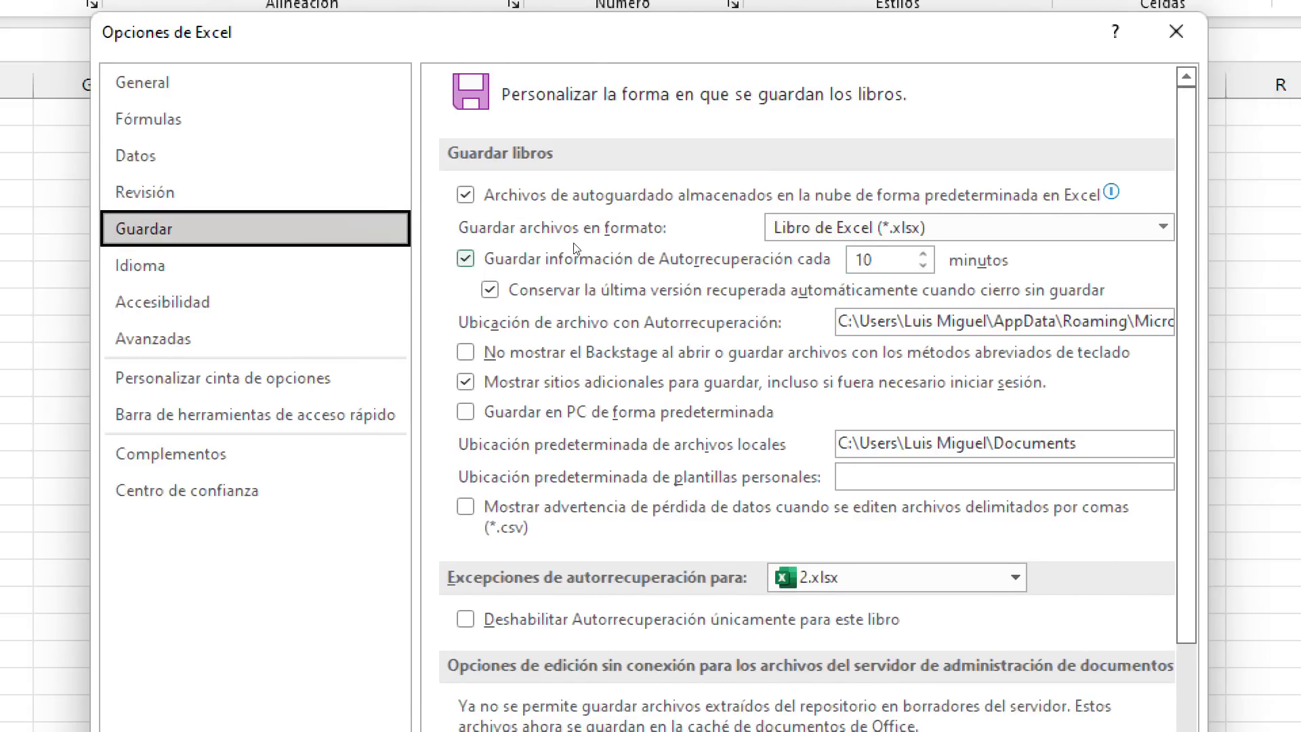
pyautogui.click(612, 257)
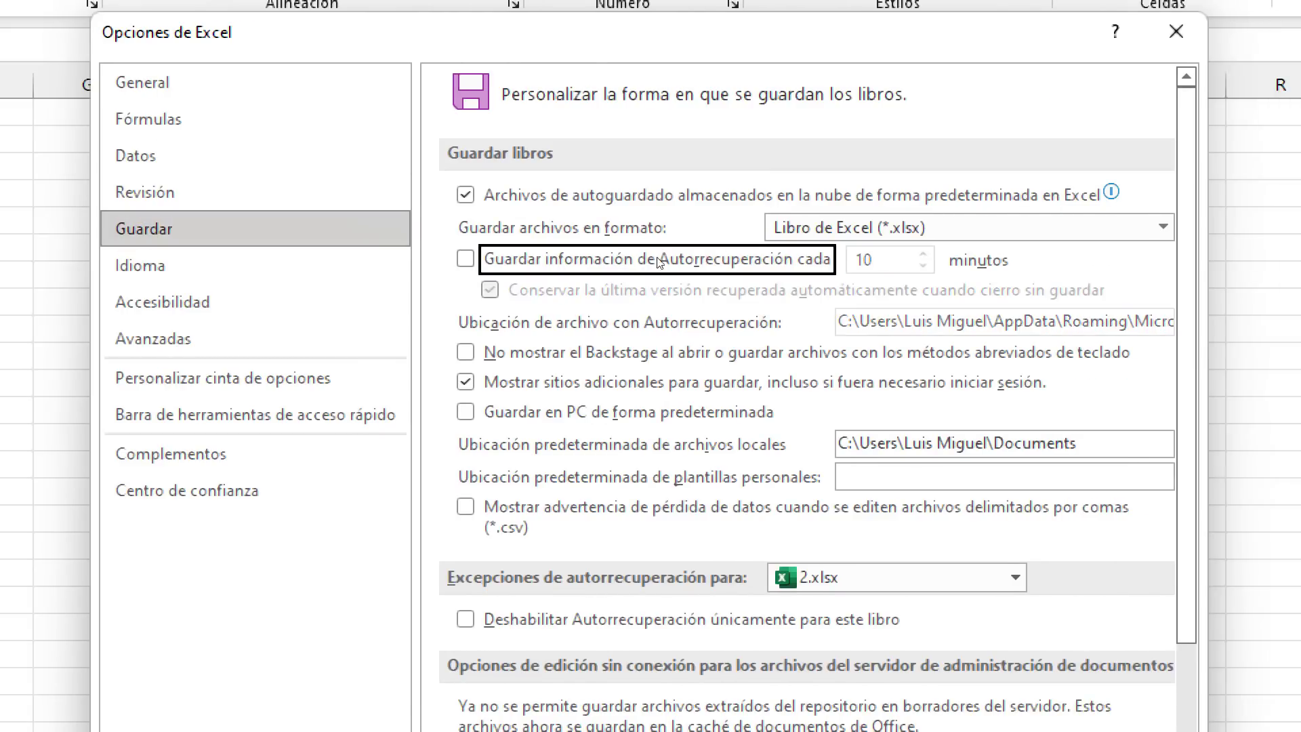
pyautogui.click(565, 251)
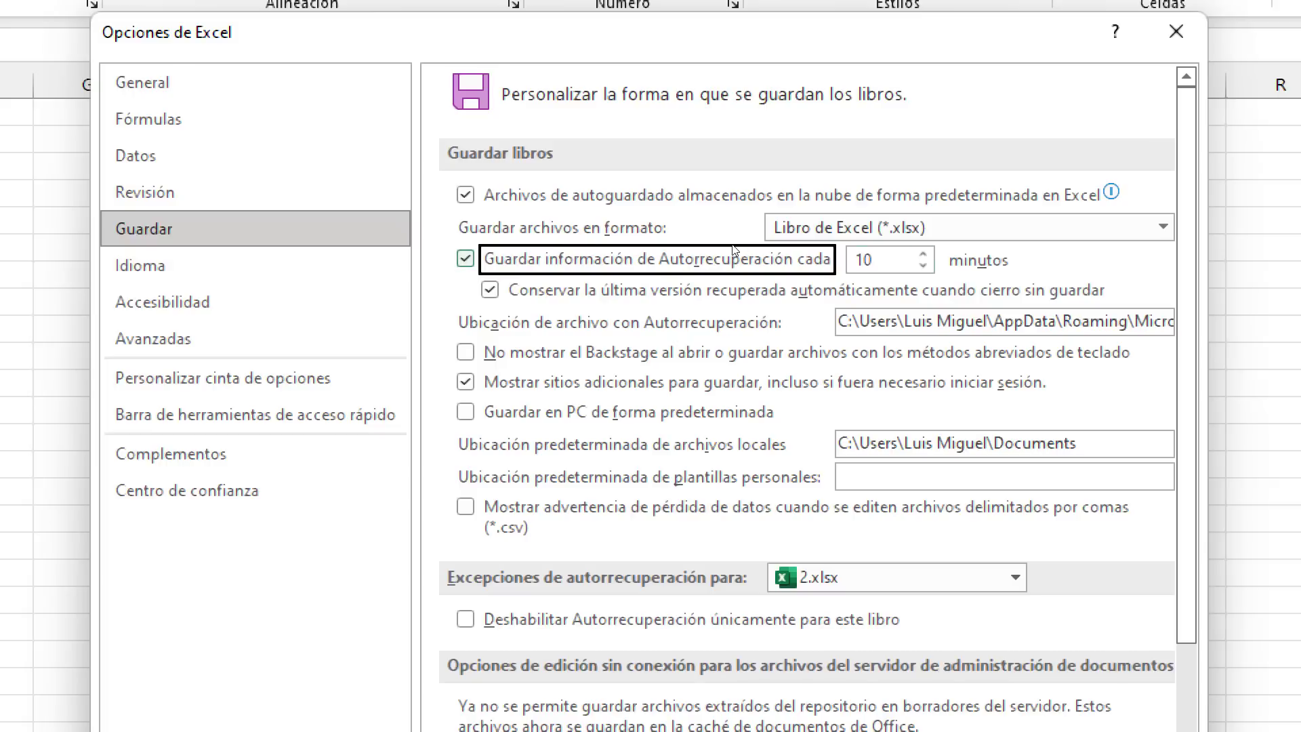
pyautogui.press('Tab')
pyautogui.write('1')
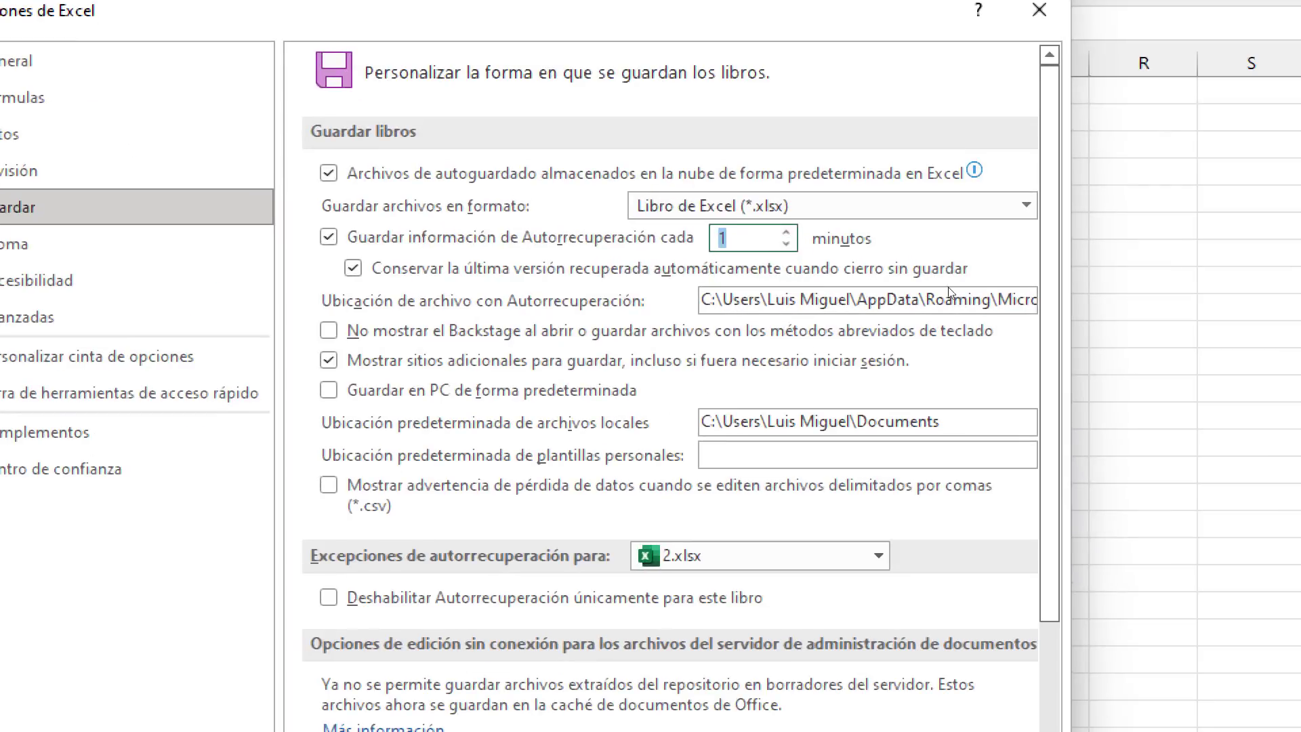
pyautogui.moveTo(640, 299); pyautogui.dragTo(899, 278)
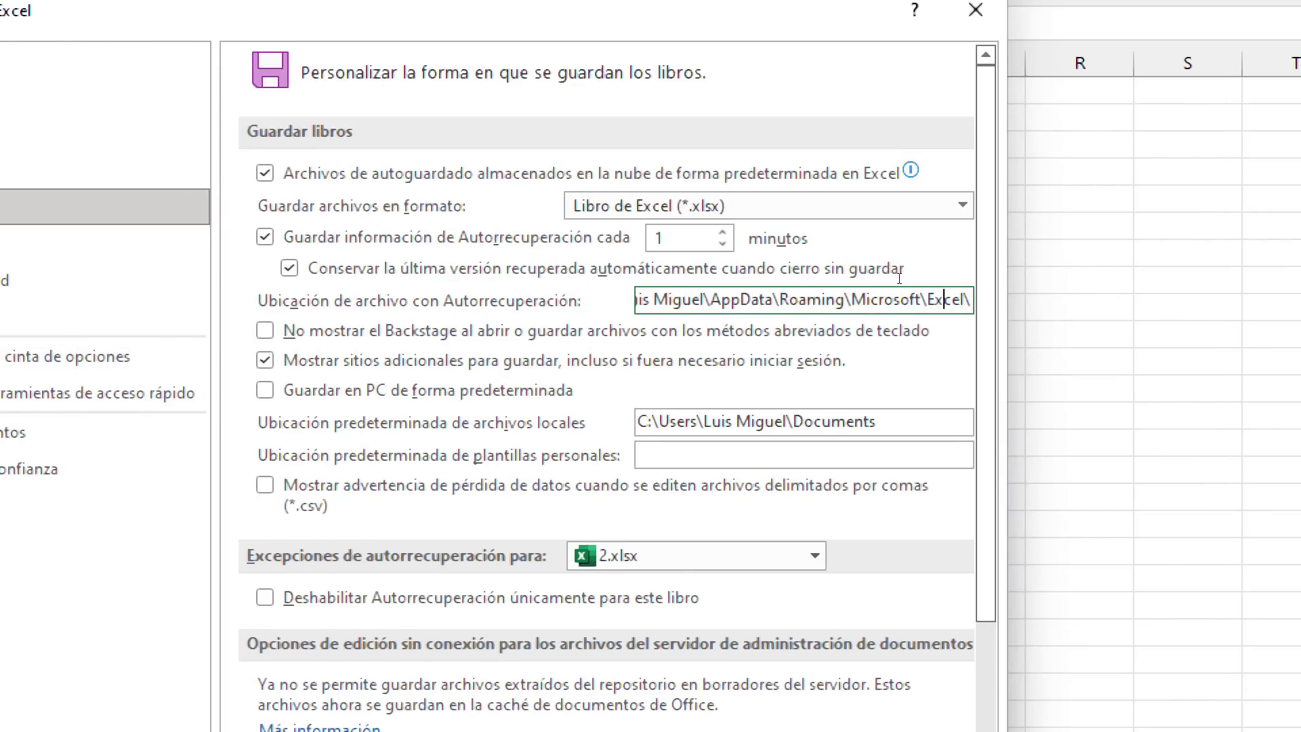
pyautogui.moveTo(899, 300); pyautogui.dragTo(711, 271)
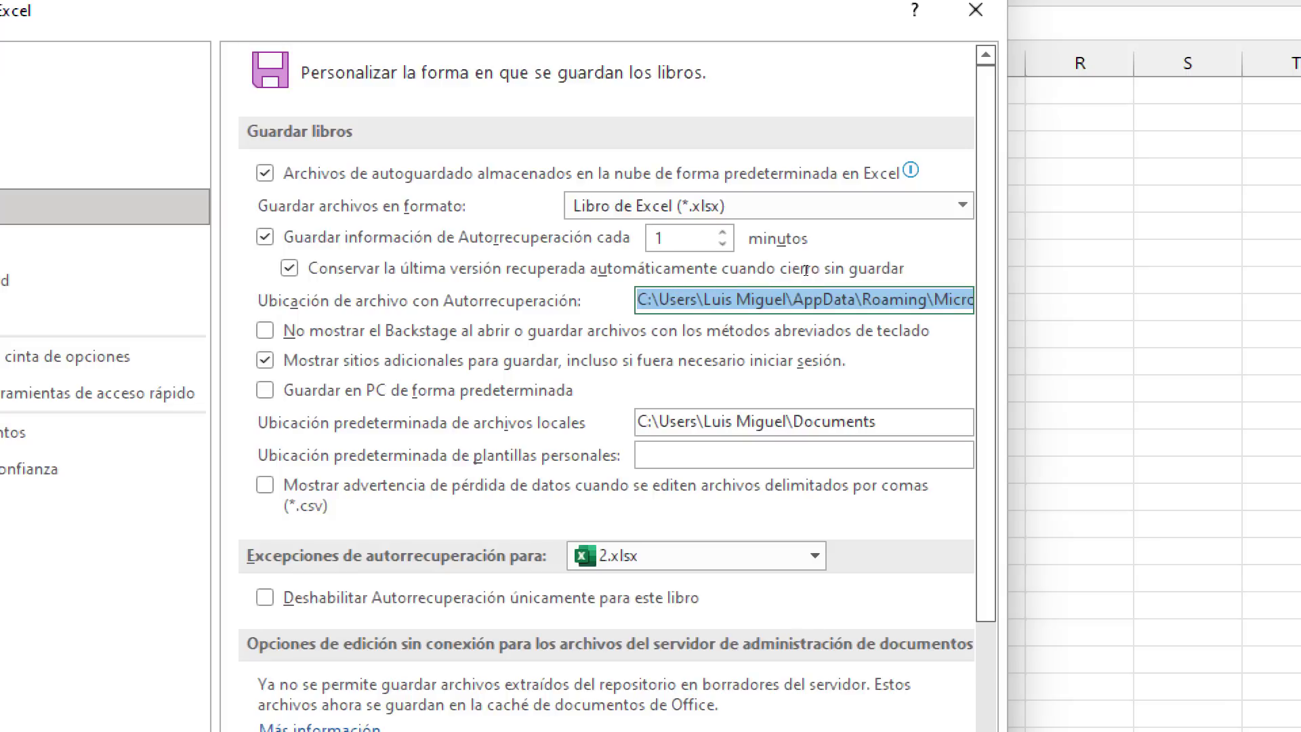
pyautogui.click(768, 242)
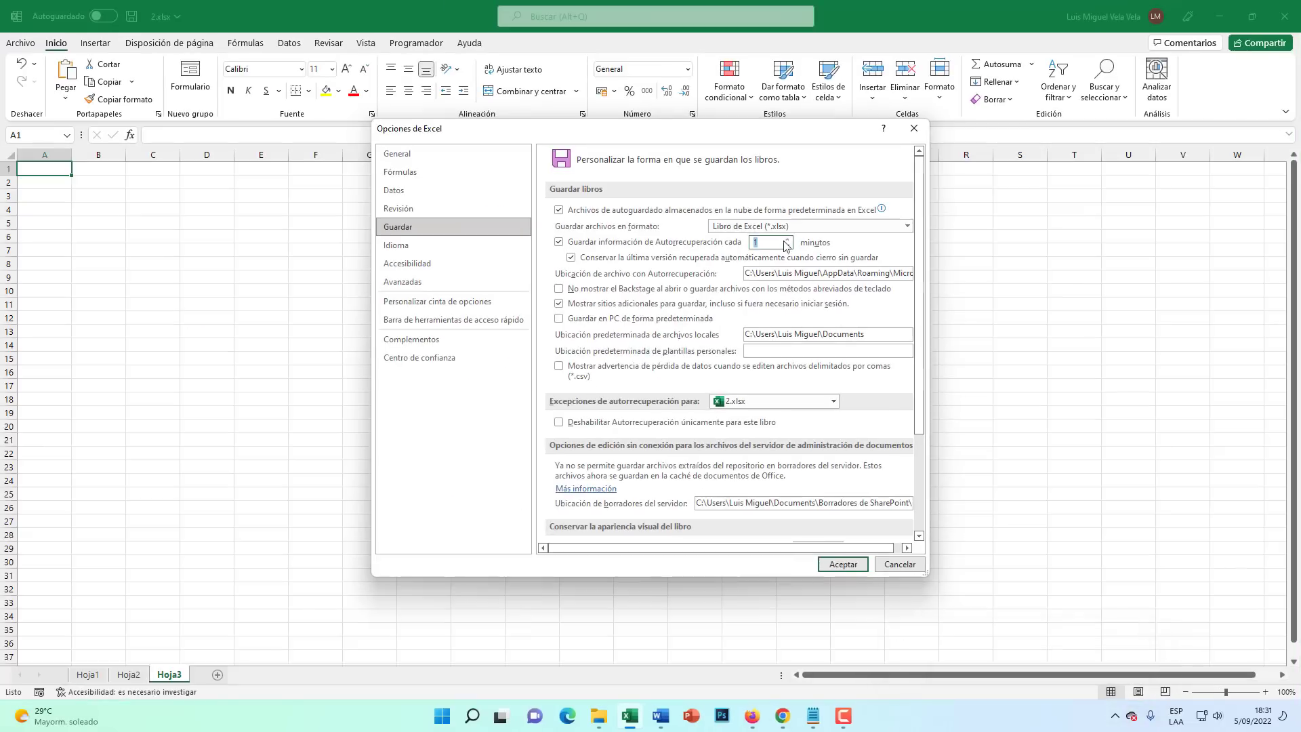
pyautogui.click(844, 565)
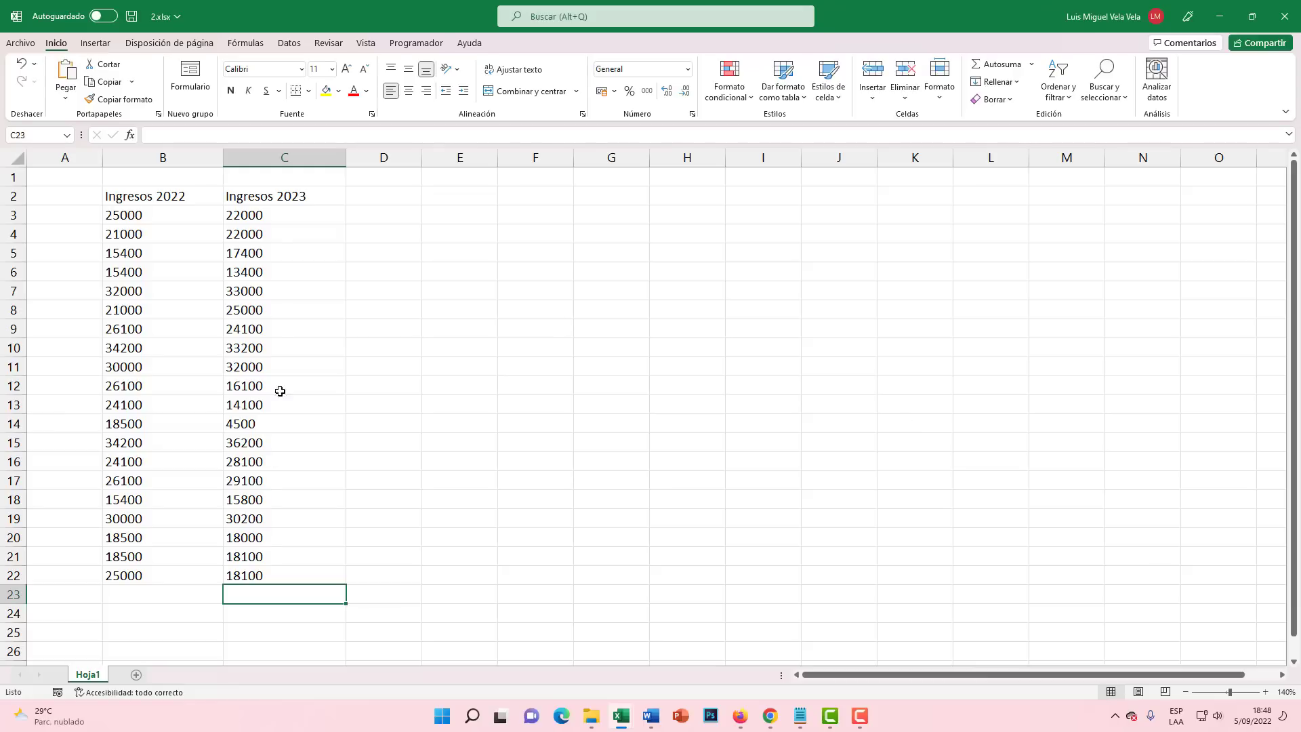
# Step: Enter =SUMA(C3:C22) in C23 to total Ingresos 2023 as 450400
pyautogui.click(271, 323)
pyautogui.moveTo(149, 201); pyautogui.dragTo(273, 573)
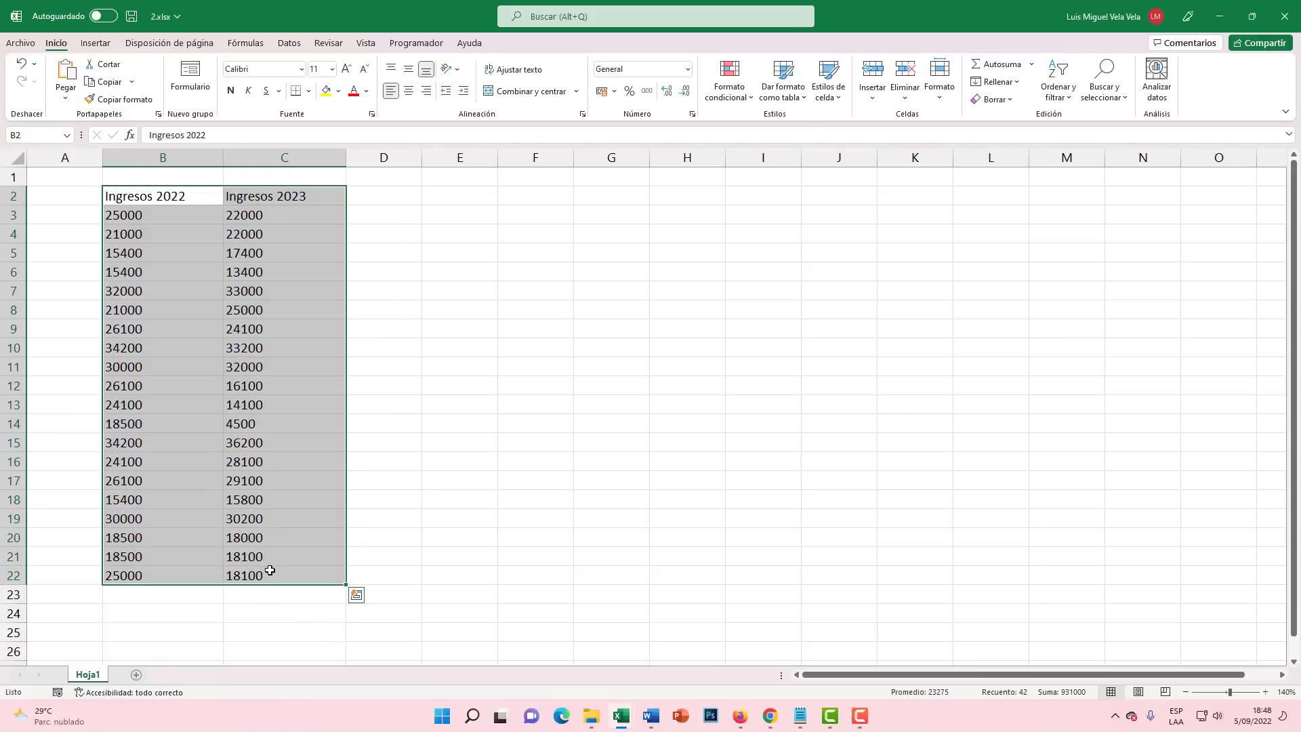
pyautogui.click(253, 589)
pyautogui.write('=SUM')
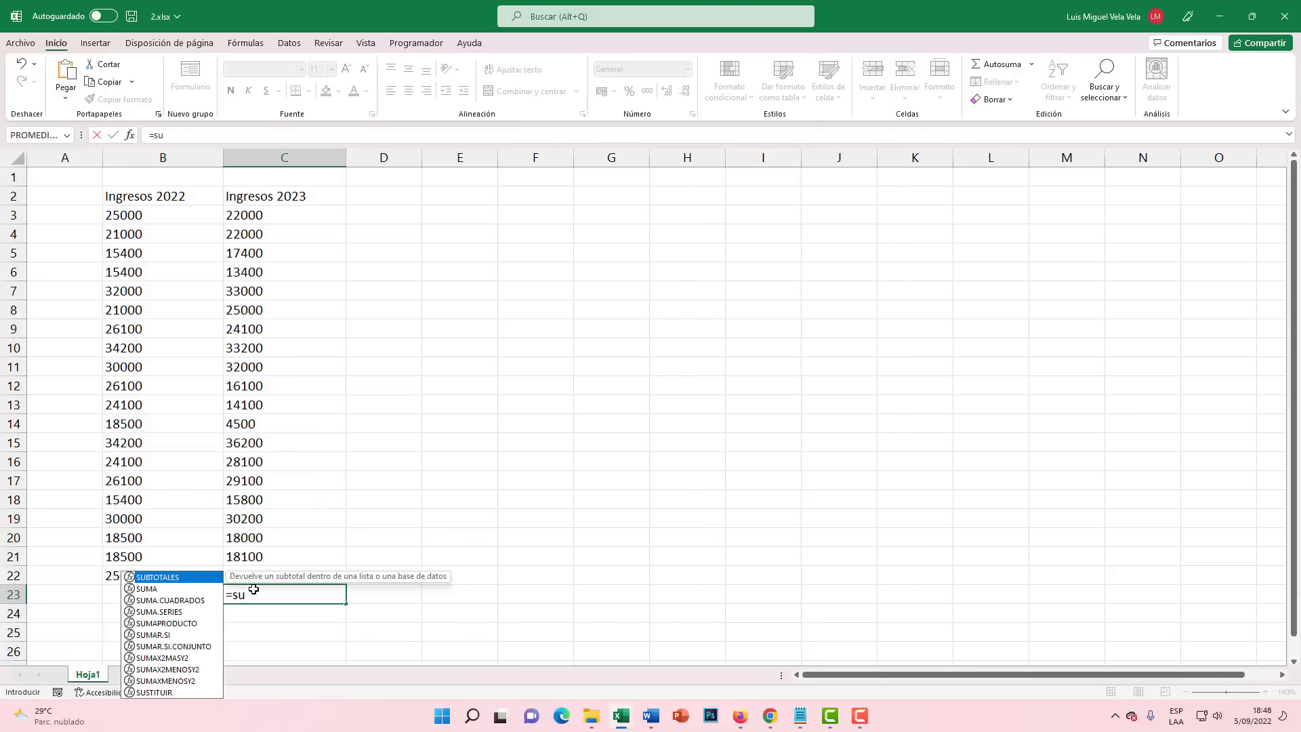
pyautogui.write('A(')
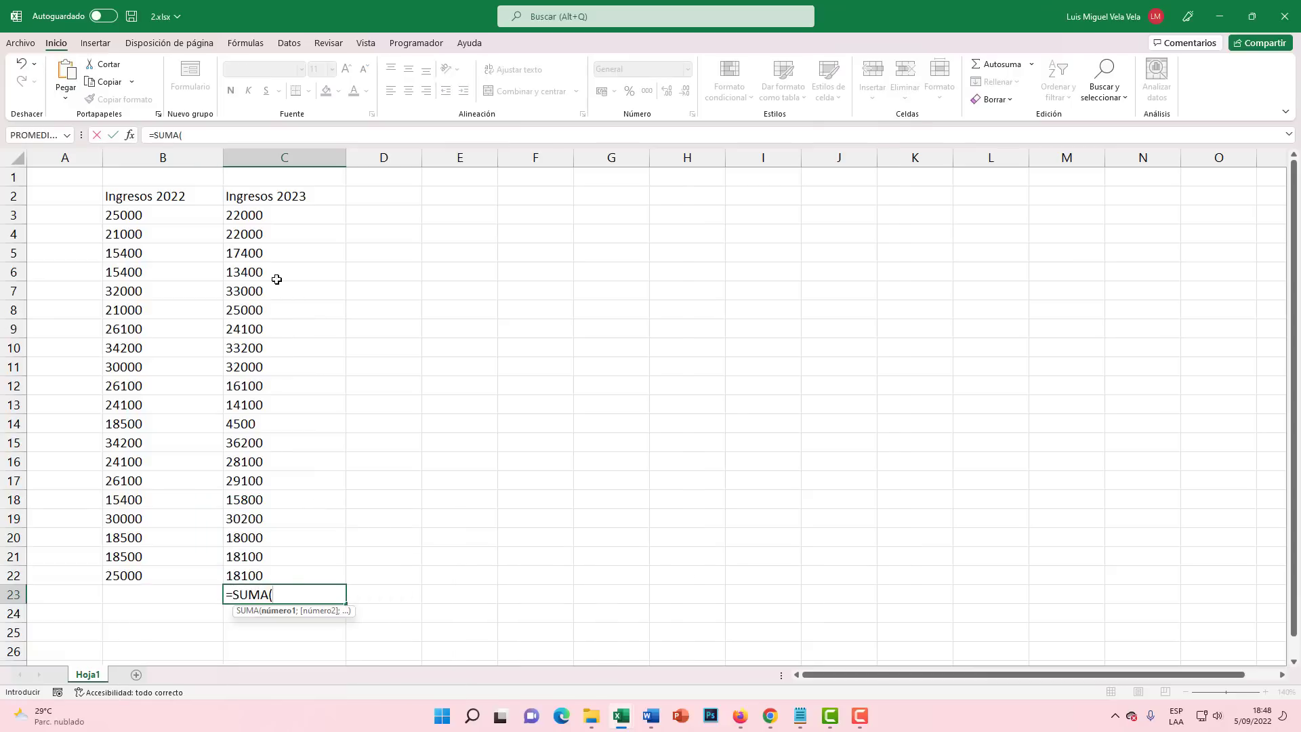
pyautogui.moveTo(255, 216)
pyautogui.mouseDown()
pyautogui.moveTo(278, 359)
pyautogui.moveTo(274, 576)
pyautogui.mouseUp()
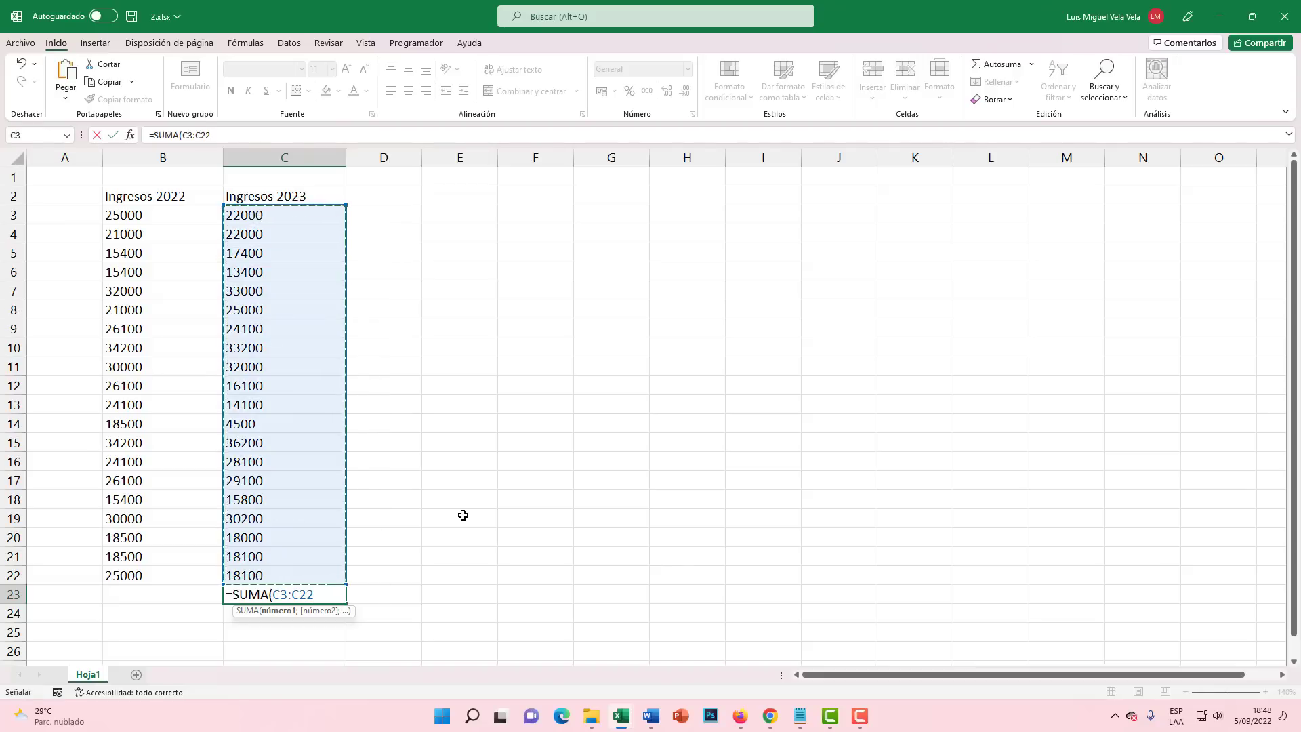
pyautogui.write(')')
pyautogui.press('Return')
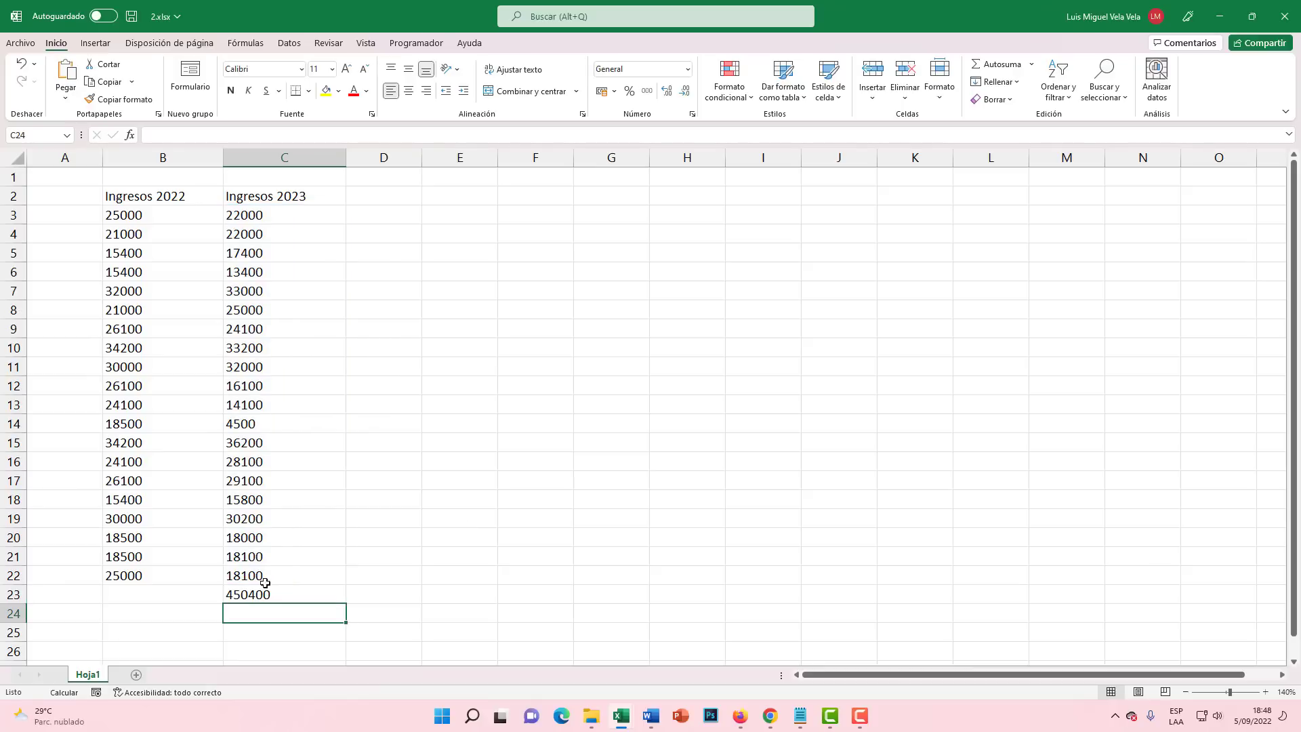
# Step: Give the C23 total a yellow fill and zoom in on the sheet
pyautogui.click(258, 593)
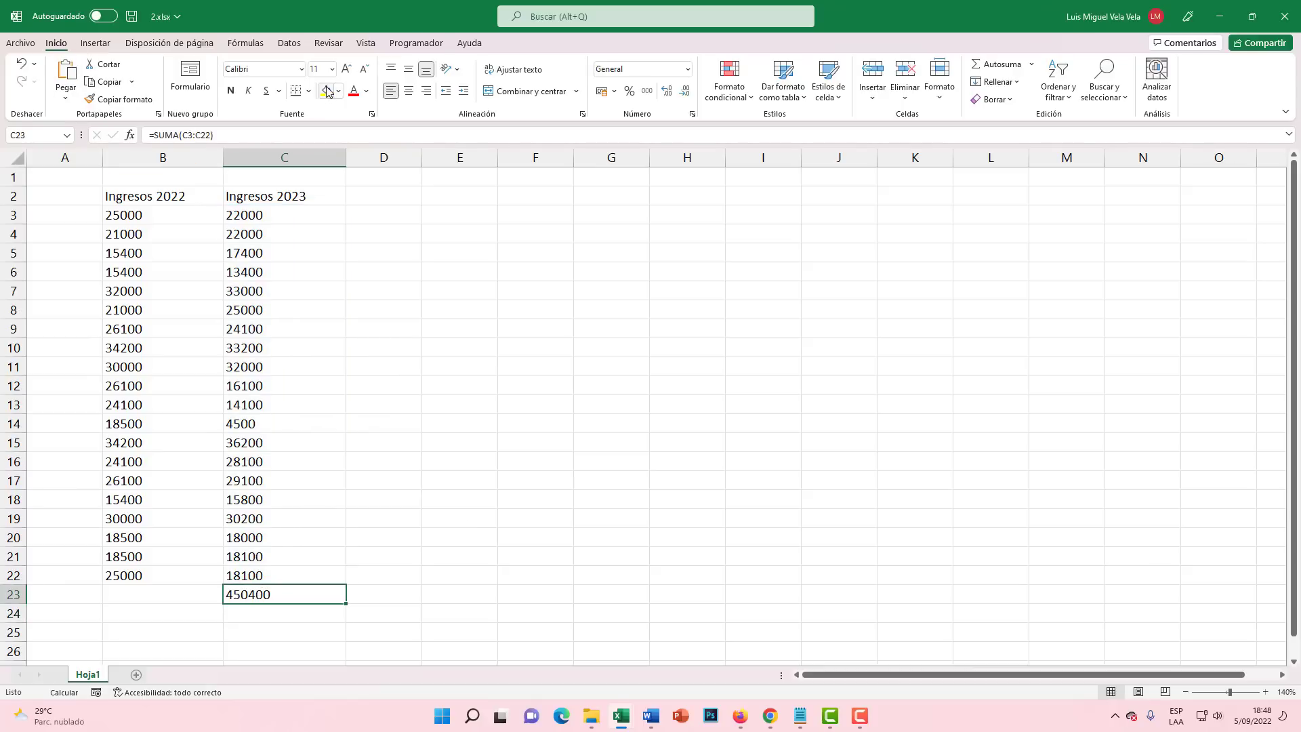
pyautogui.click(326, 90)
pyautogui.click(1265, 691)
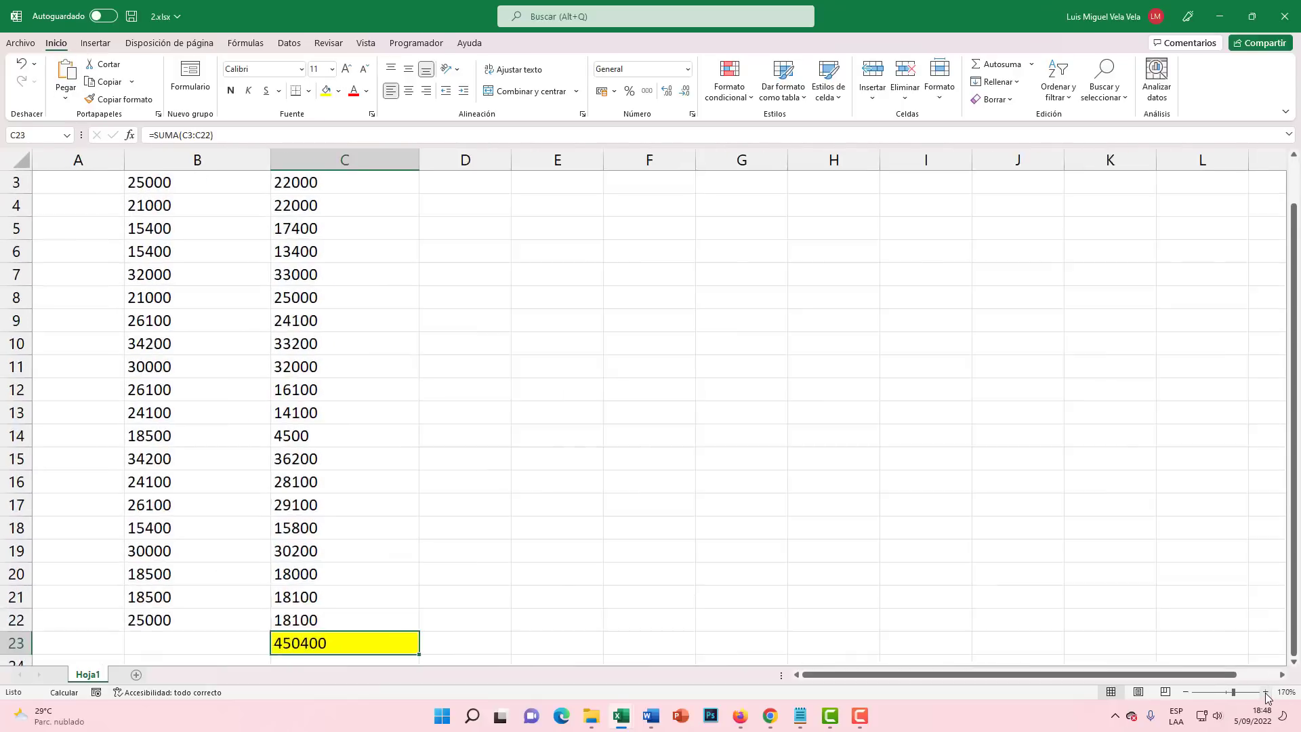
pyautogui.click(1265, 691)
pyautogui.click(1264, 692)
pyautogui.click(1265, 691)
pyautogui.scroll(-2, 459, 508)
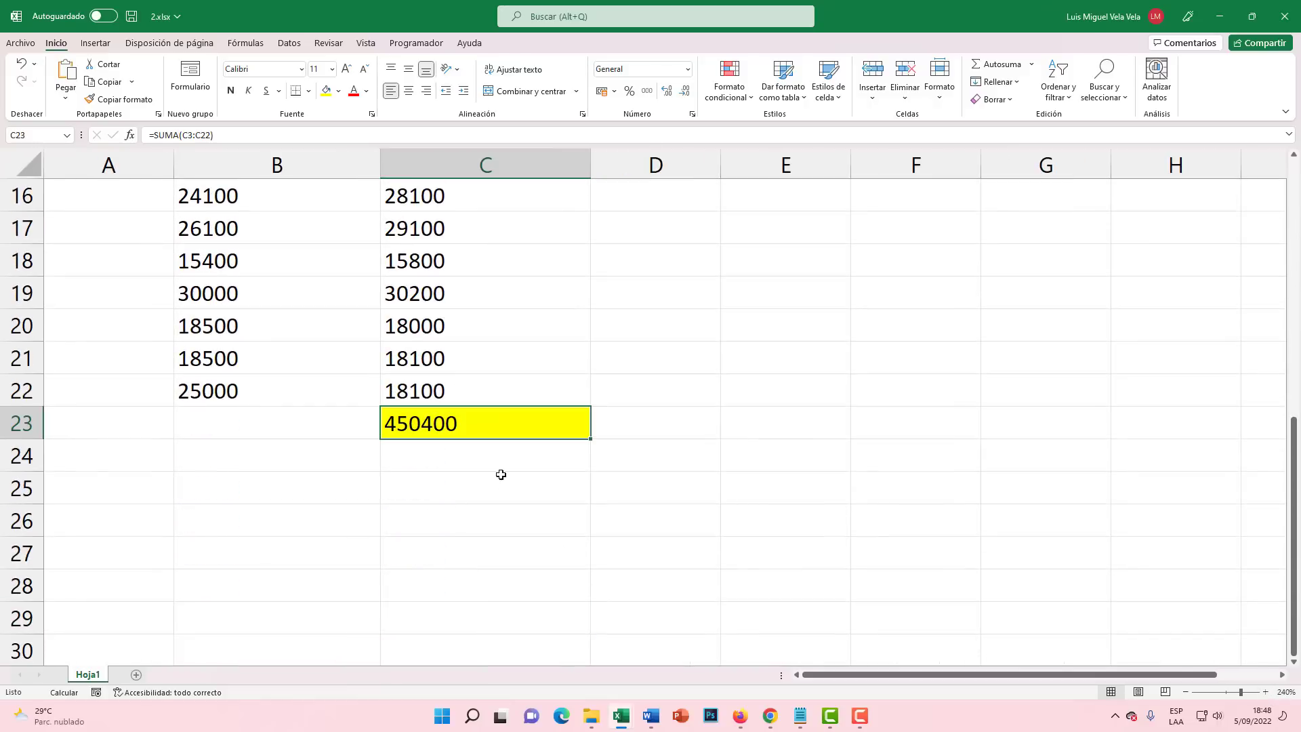
# Step: Change the values in C22 (18100) and C21 to 1
pyautogui.click(479, 395)
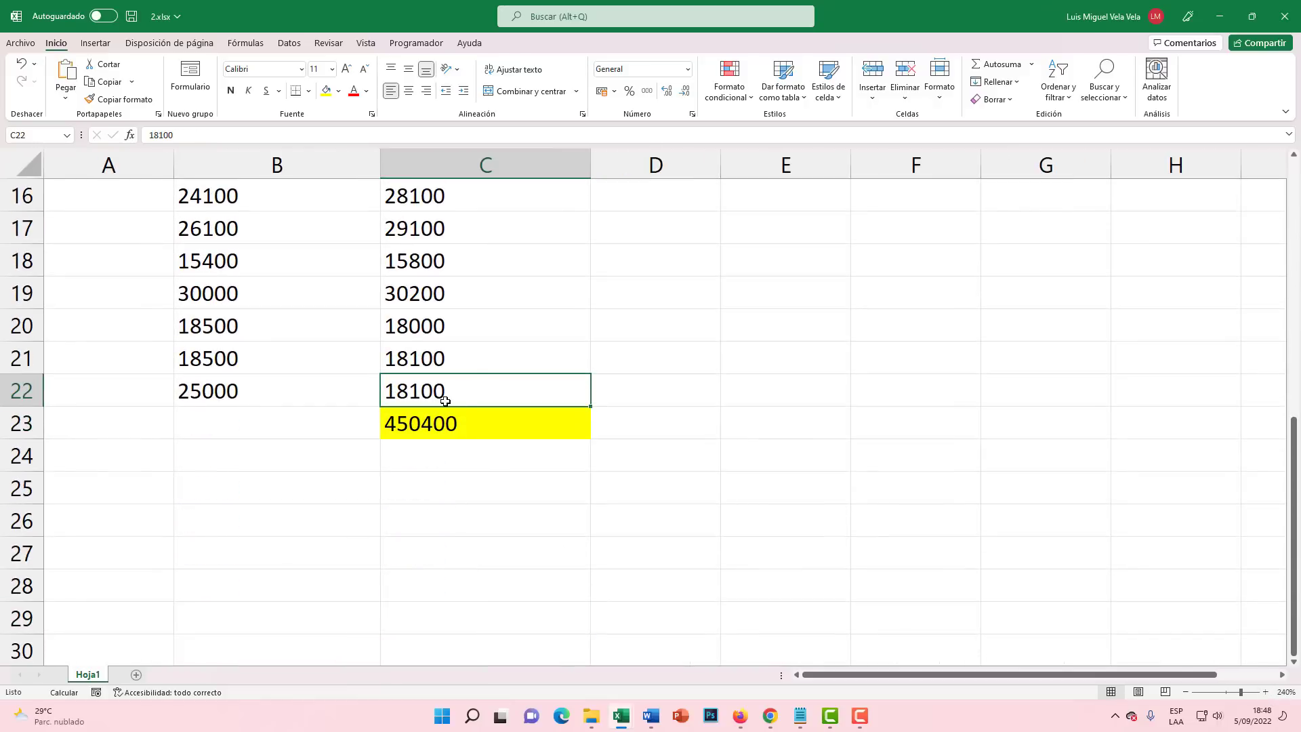
pyautogui.doubleClick(471, 390)
pyautogui.moveTo(470, 390); pyautogui.dragTo(357, 380)
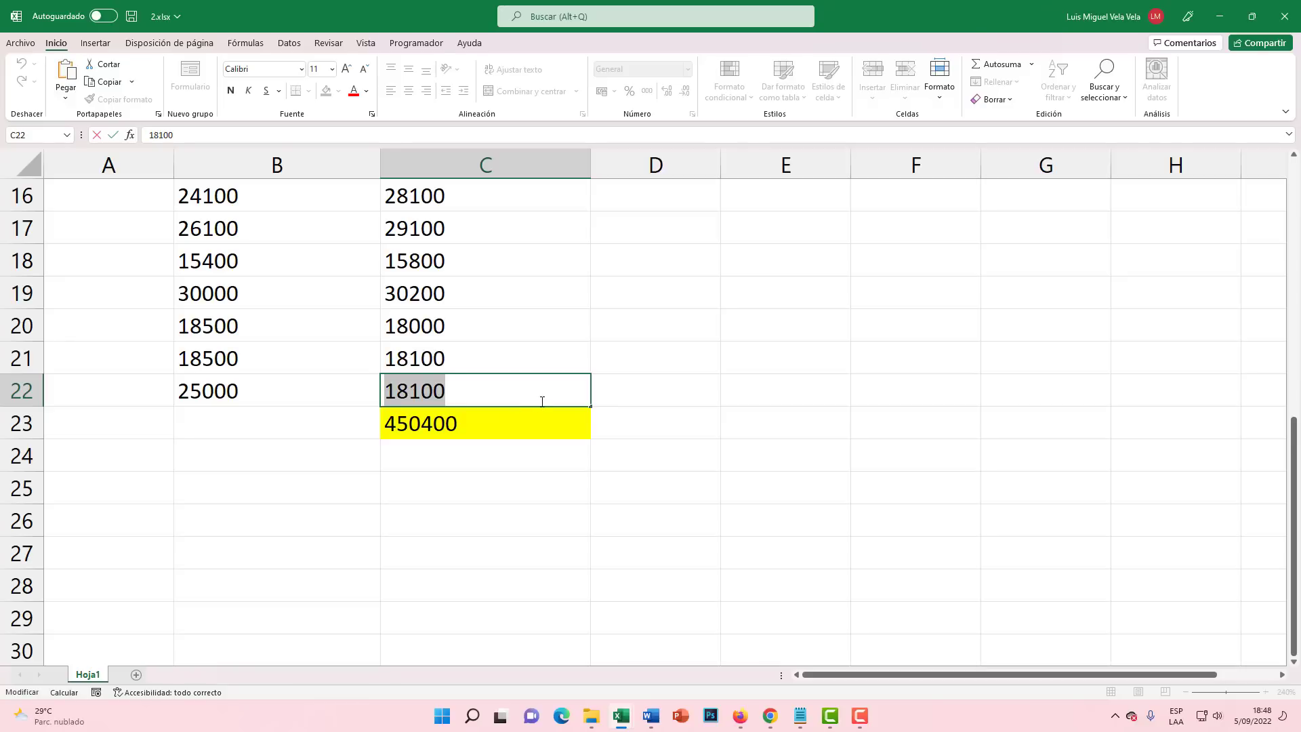
pyautogui.write('1')
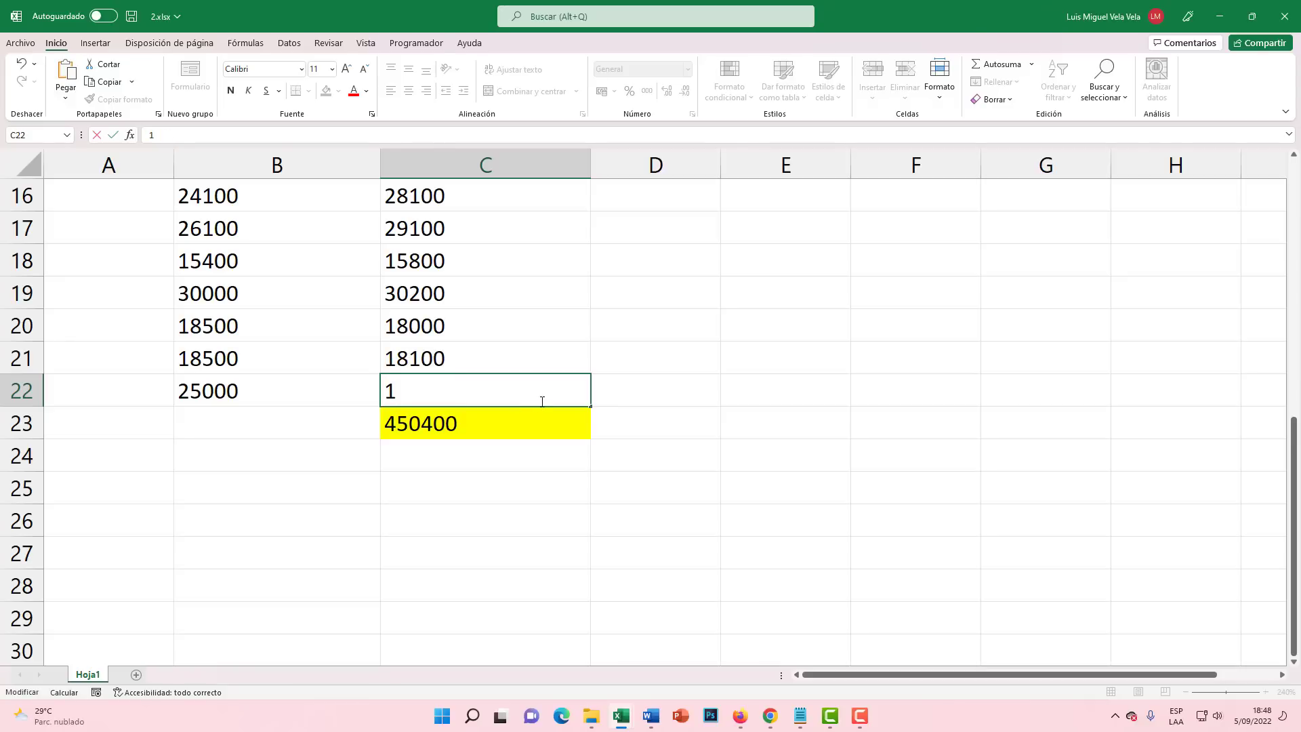
pyautogui.press('Return')
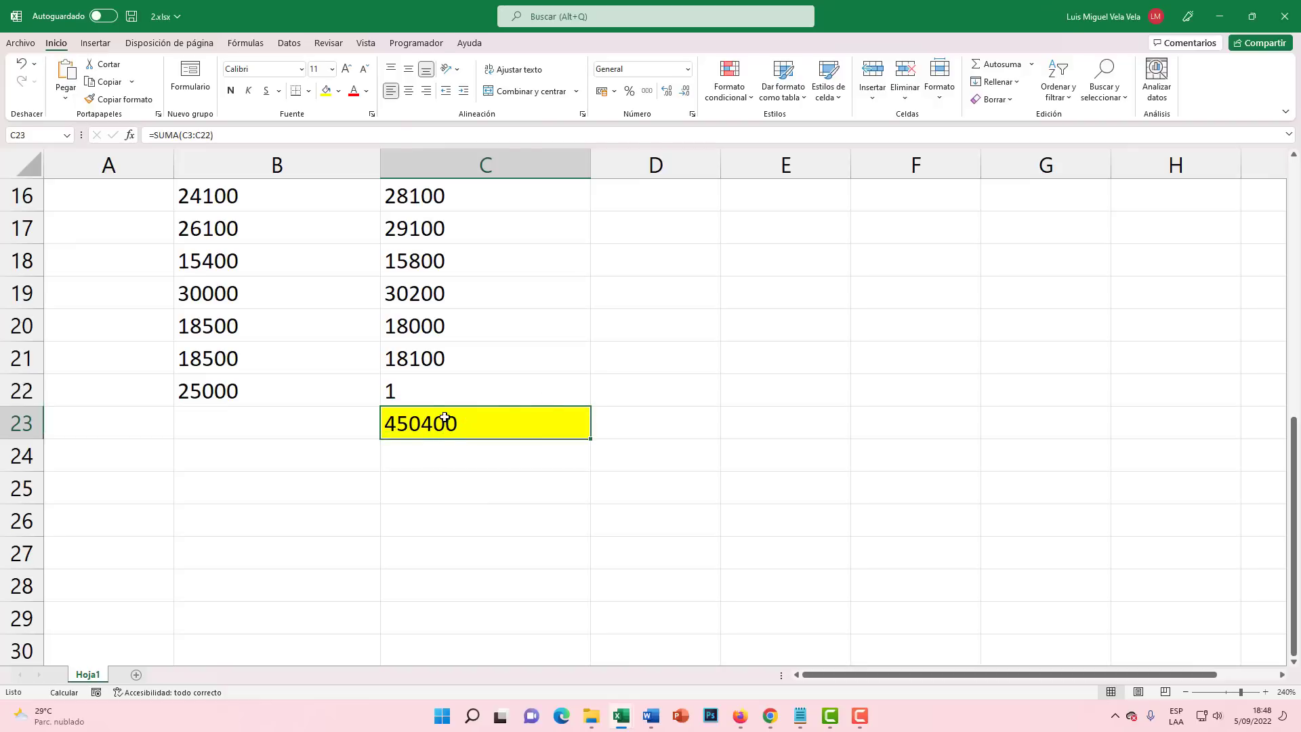
pyautogui.click(461, 361)
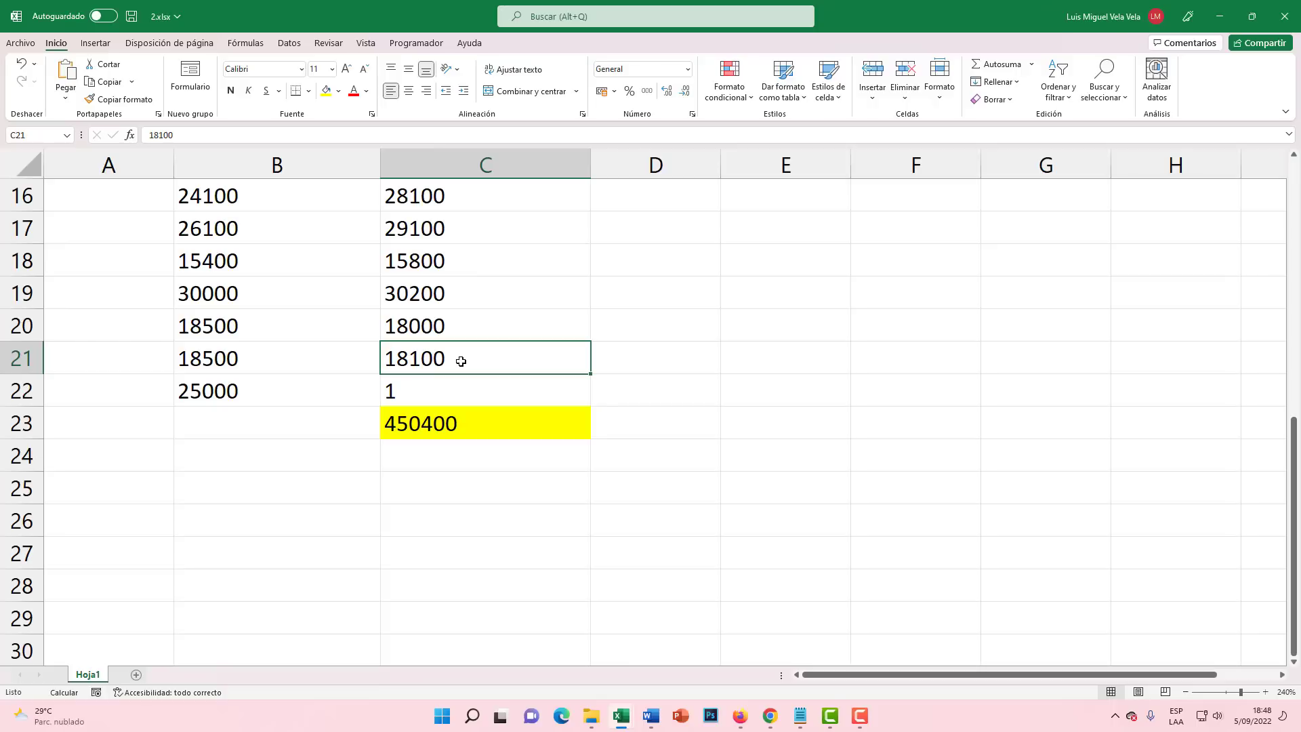
pyautogui.write('1')
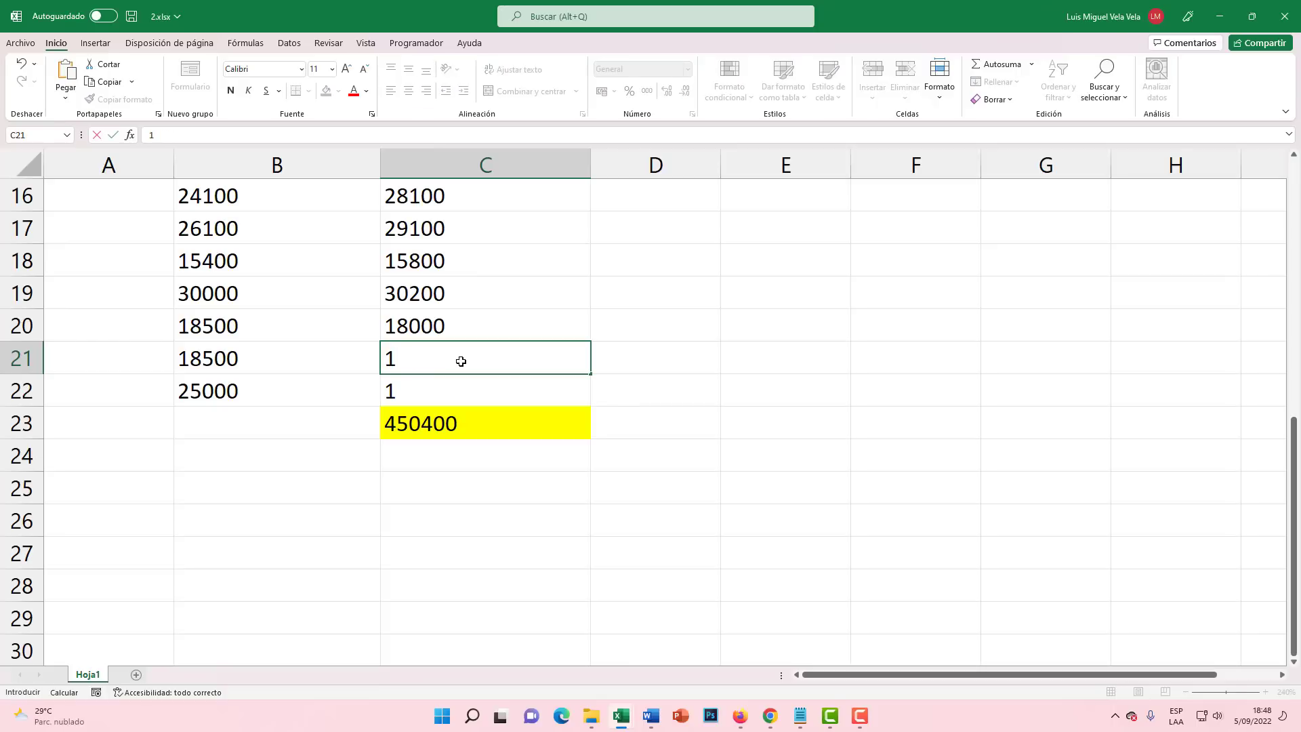
pyautogui.press('Return')
pyautogui.click(424, 421)
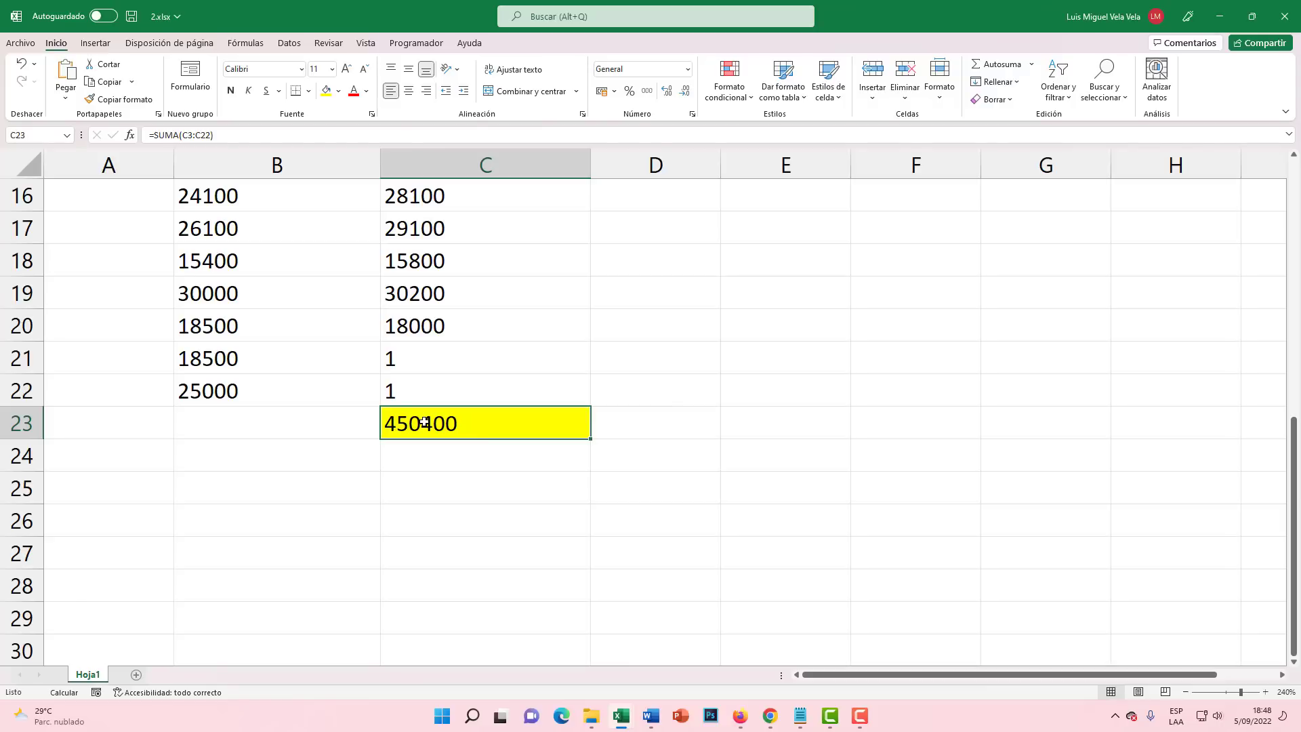
# Step: Clear the values in C12:C22, leaving the C23 total at 450400
pyautogui.scroll(2, 447, 542)
pyautogui.click(414, 265)
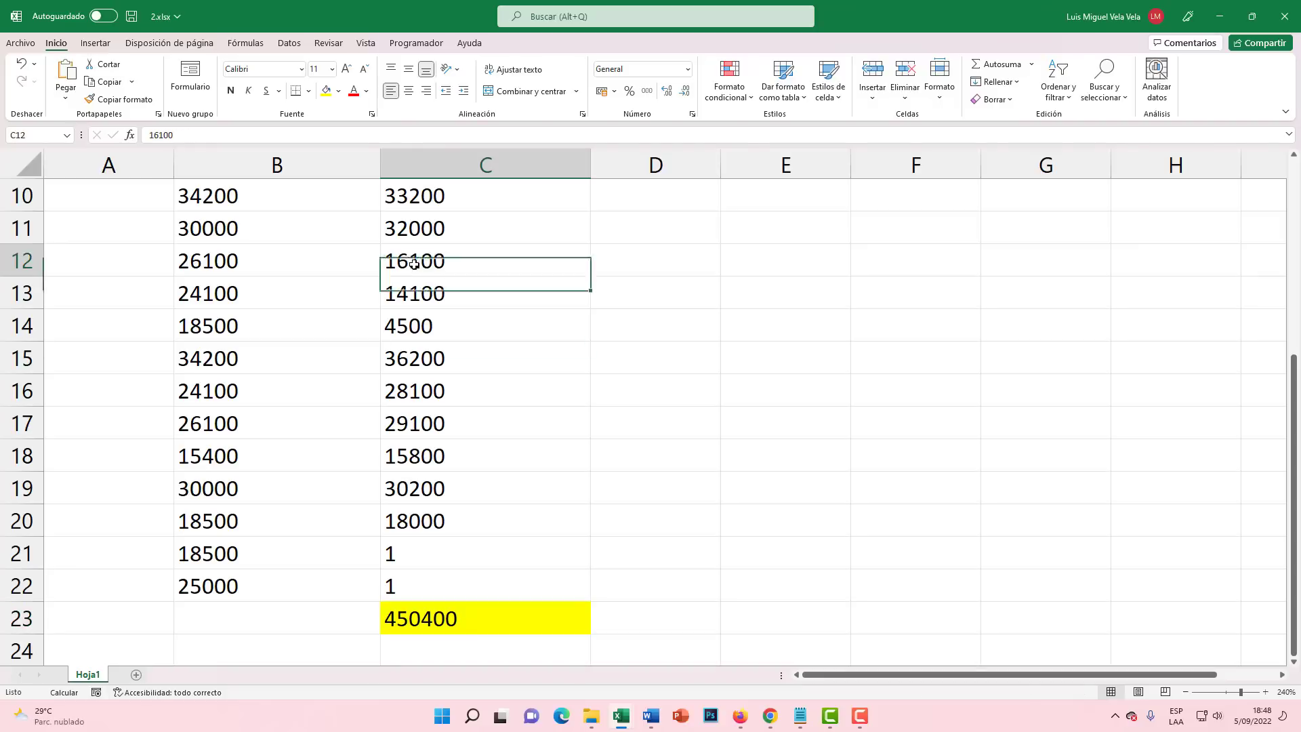
pyautogui.moveTo(414, 264); pyautogui.dragTo(421, 579)
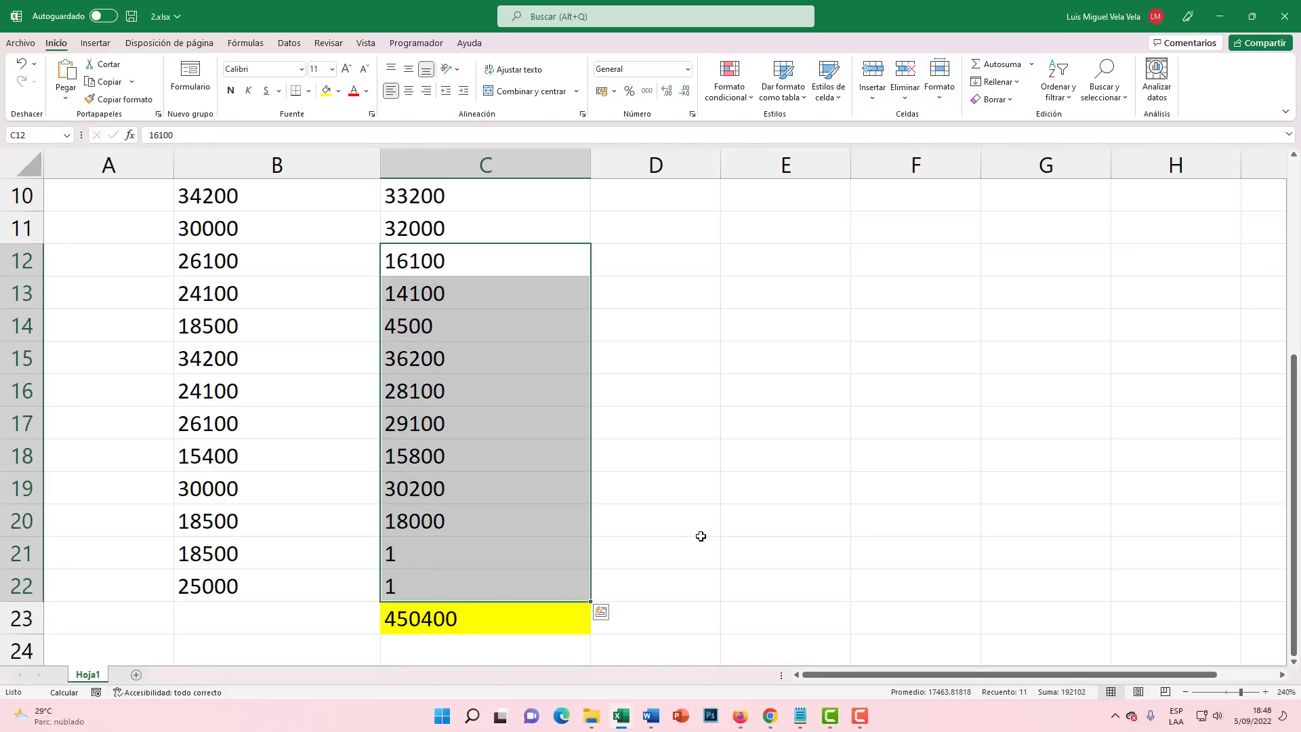
pyautogui.press('Delete')
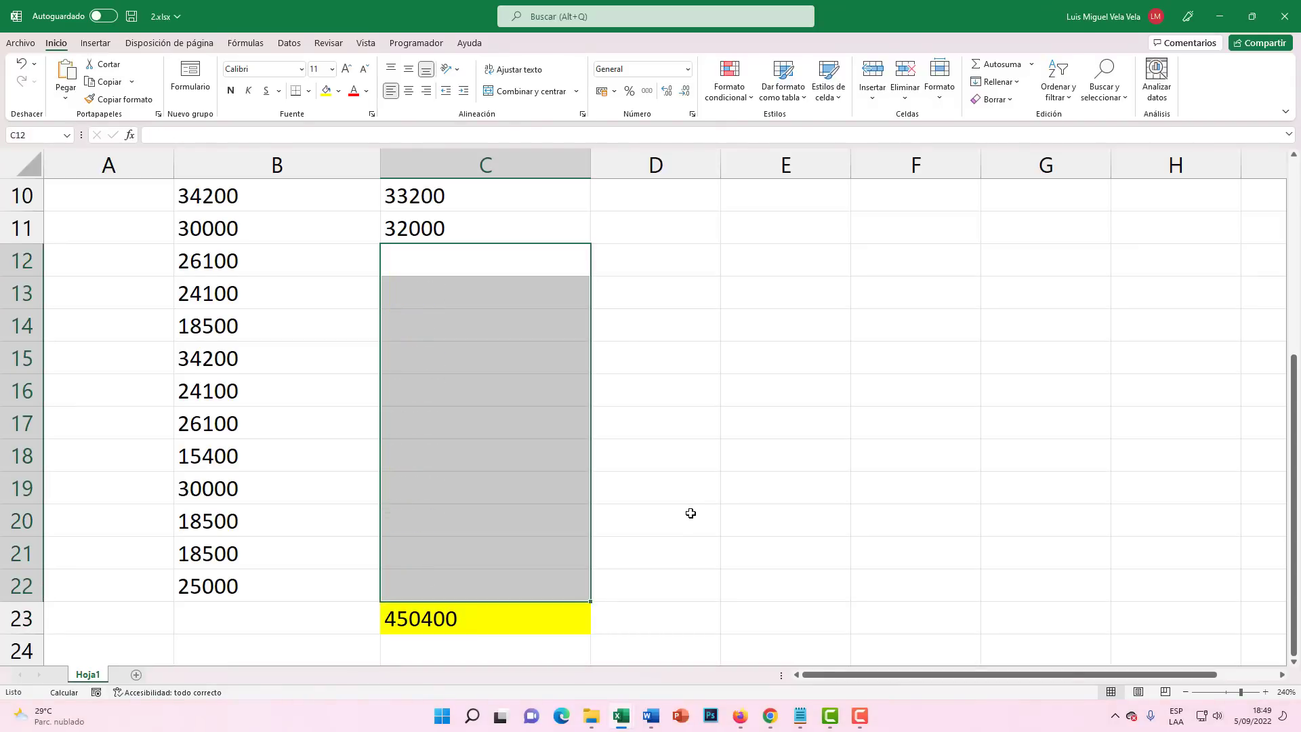
pyautogui.scroll(-1, 688, 513)
pyautogui.click(477, 529)
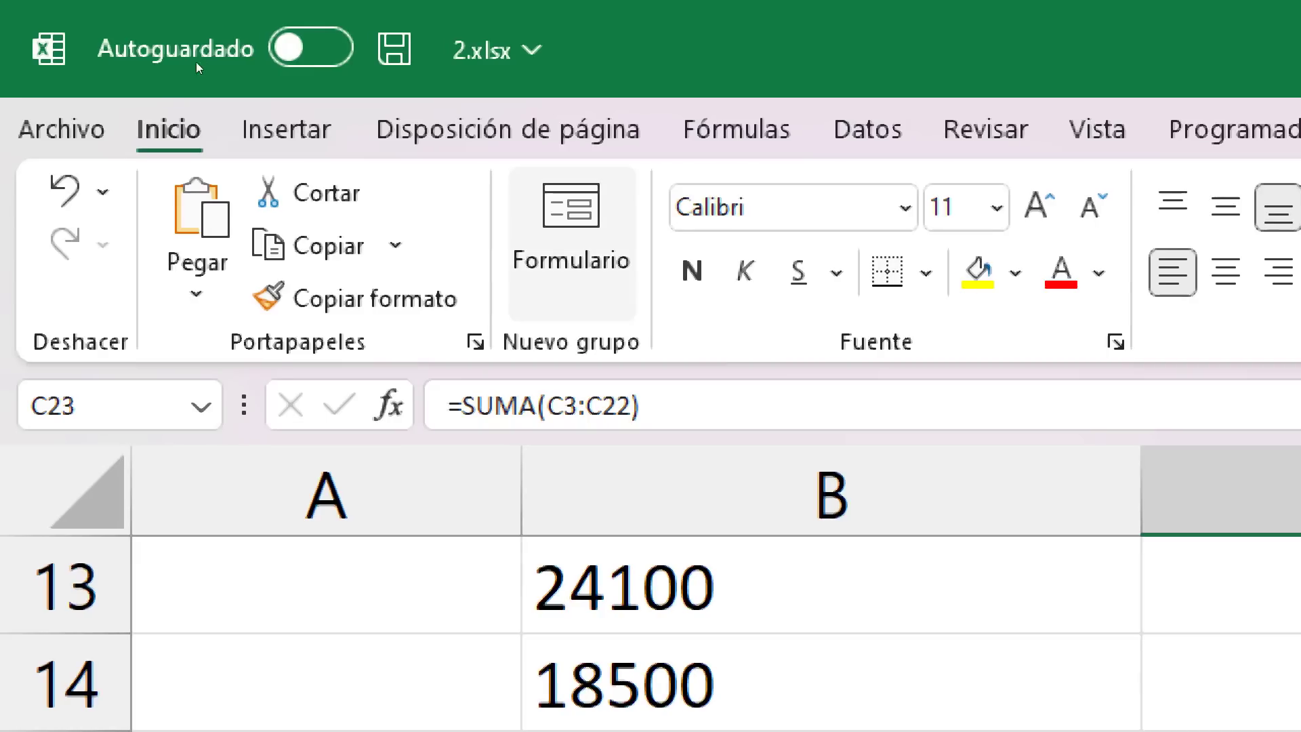
# Step: Choose Automático under Fórmulas > Opciones para el cálculo so C23 recalculates to 222100
pyautogui.click(244, 45)
pyautogui.press('super+Escape')
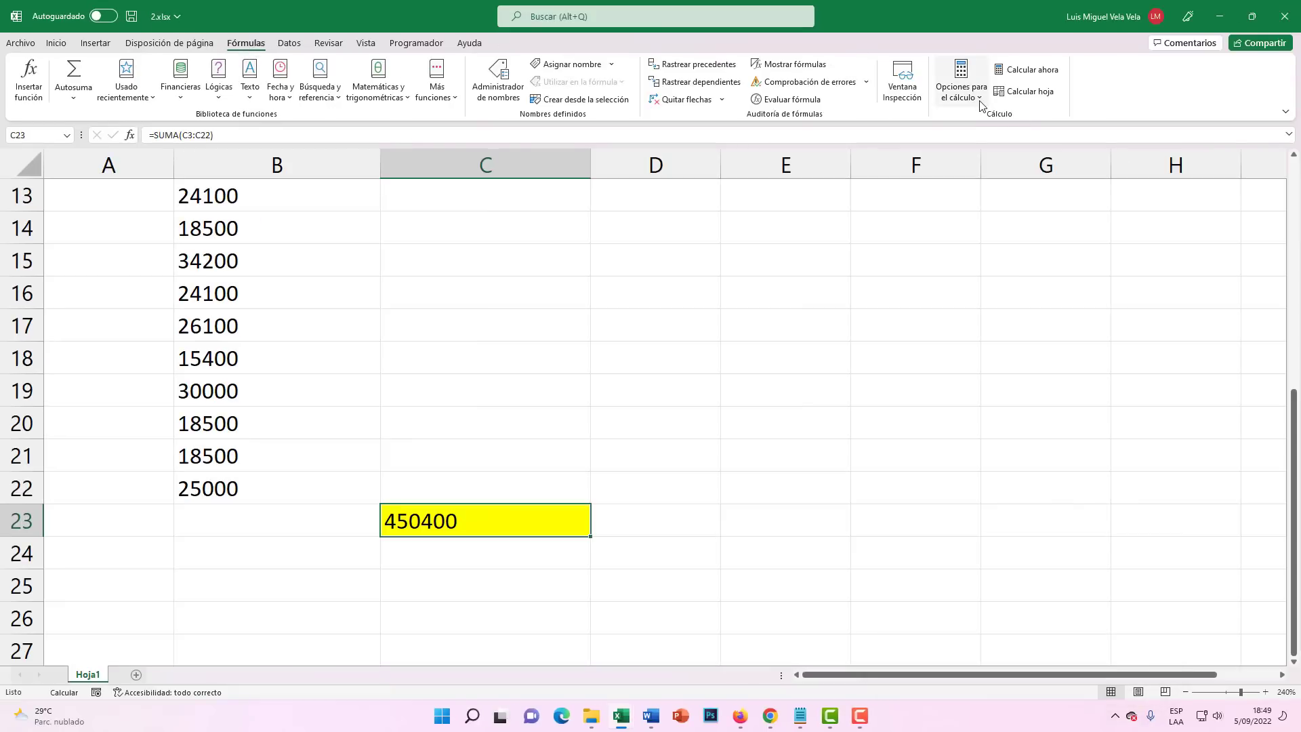
pyautogui.press('super+plus')
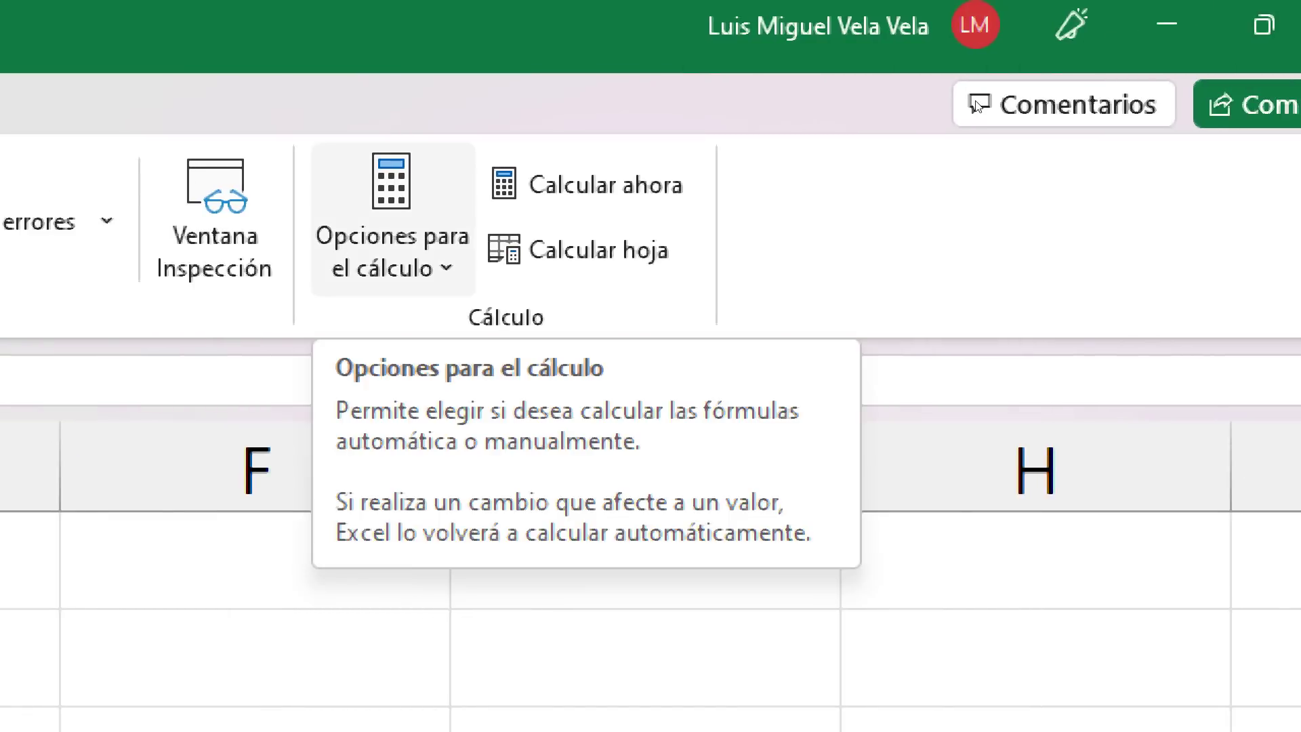
pyautogui.press('super+Escape')
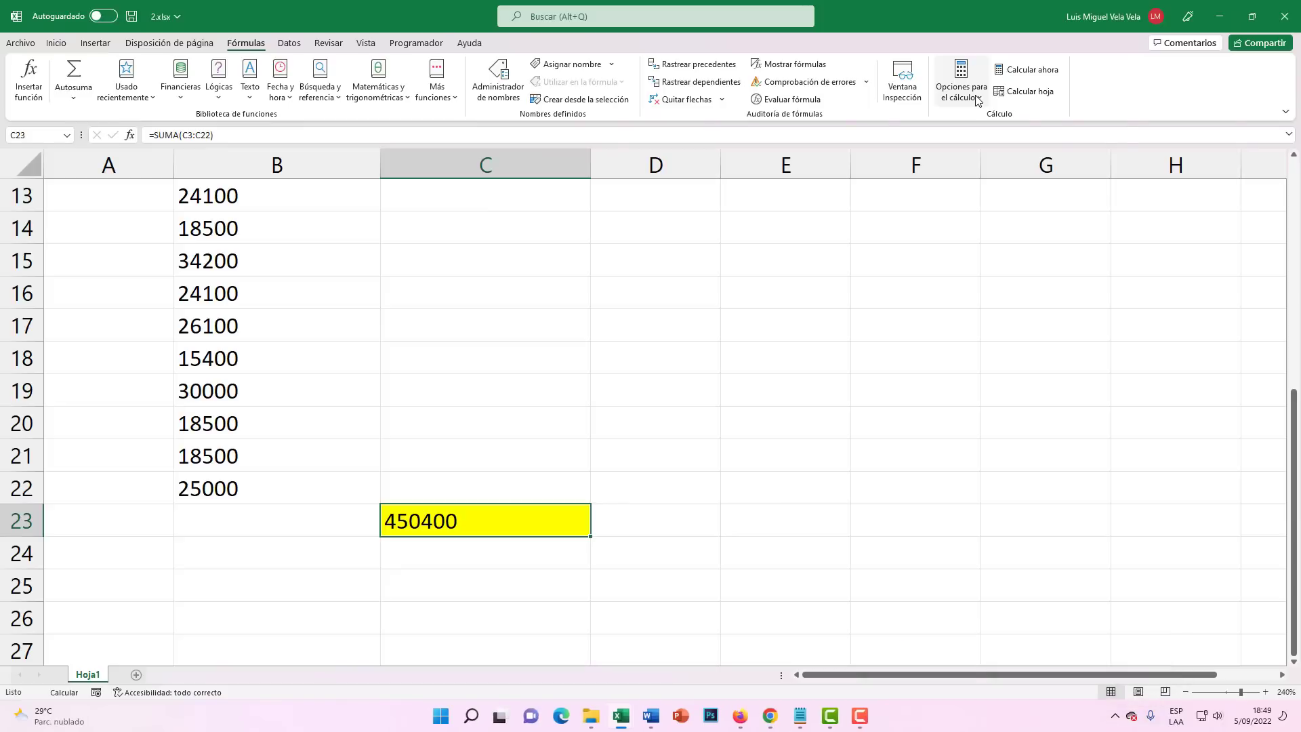
pyautogui.click(962, 82)
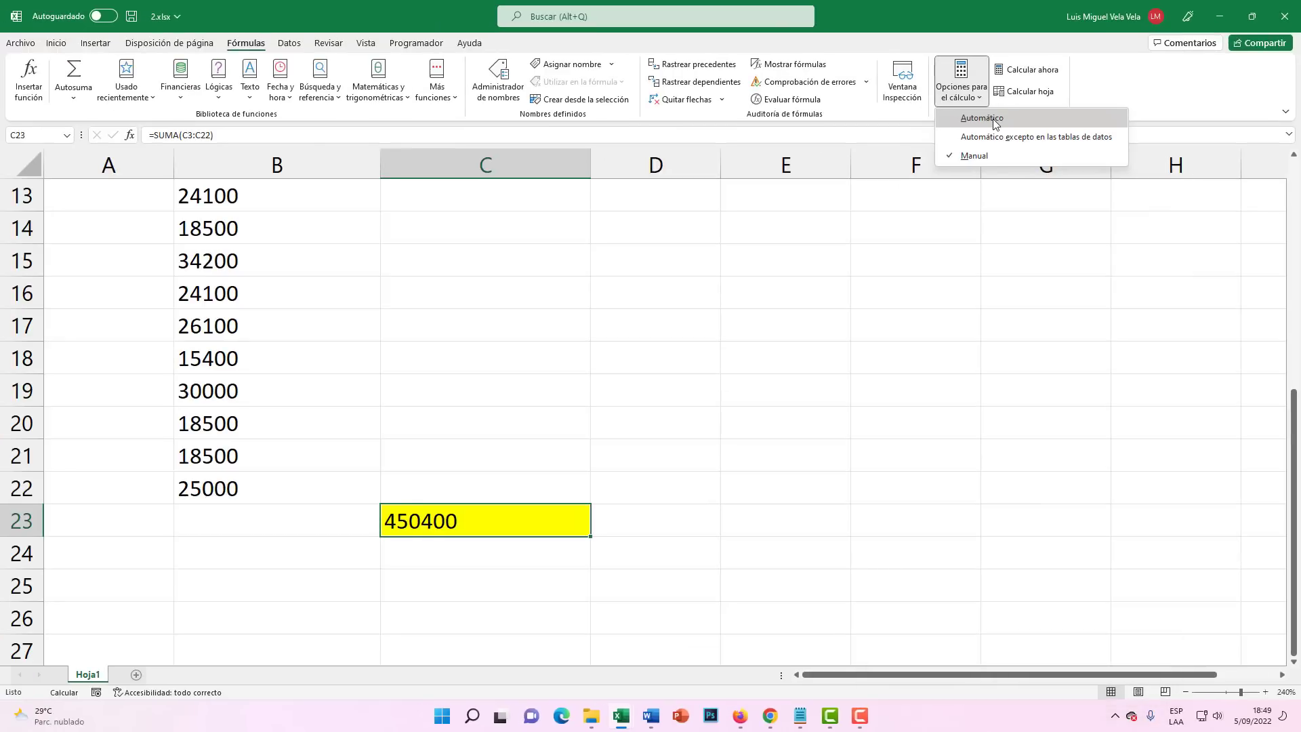
pyautogui.click(954, 193)
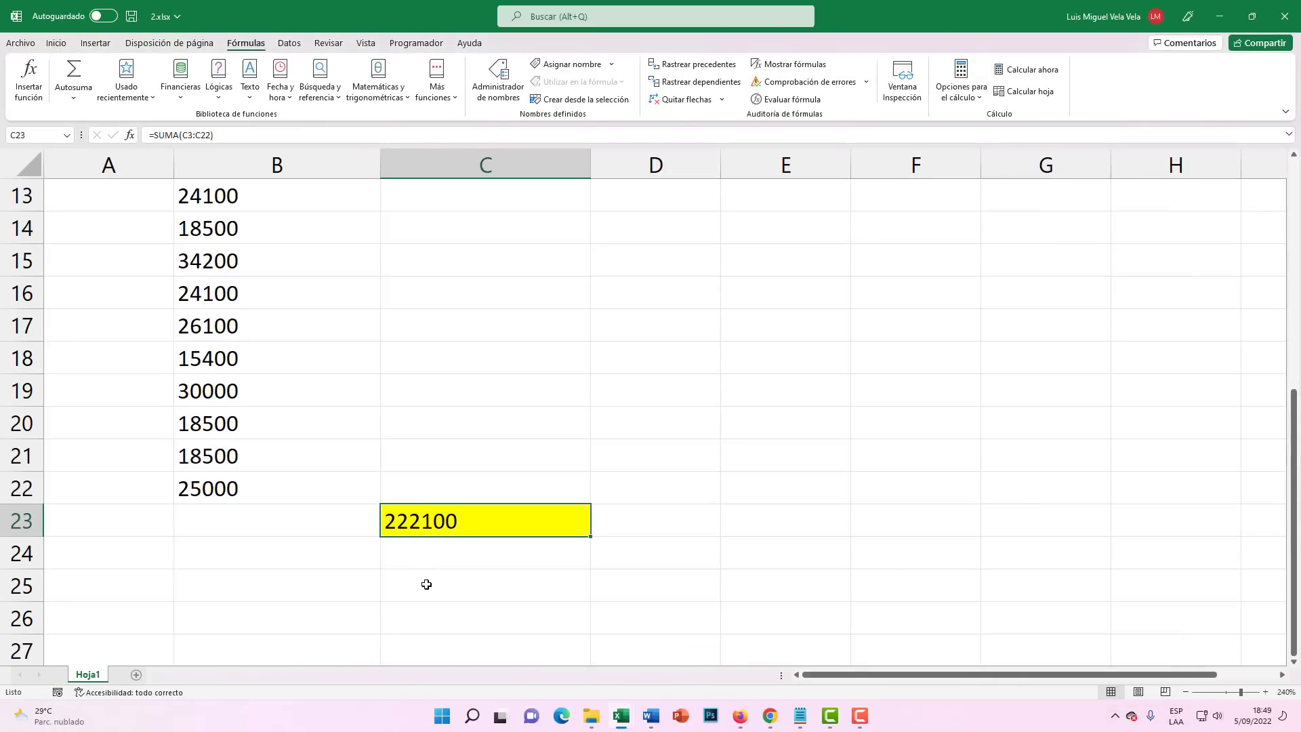
# Step: Zoom out and enter 10 in the empty cells C21 and C22
pyautogui.scroll(2, 437, 547)
pyautogui.scroll(-1, 464, 557)
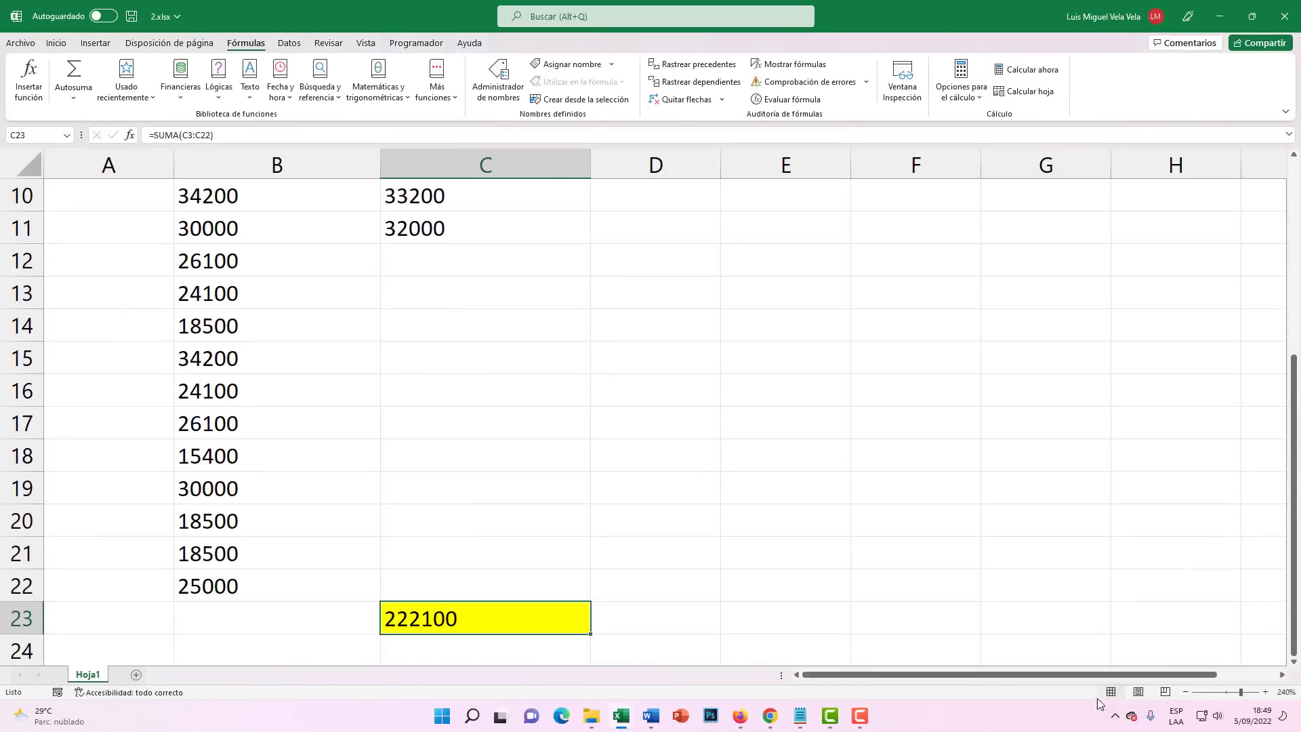
pyautogui.click(1185, 691)
pyautogui.click(1186, 692)
pyautogui.click(1185, 691)
pyautogui.click(1185, 692)
pyautogui.click(1185, 692)
pyautogui.click(1186, 692)
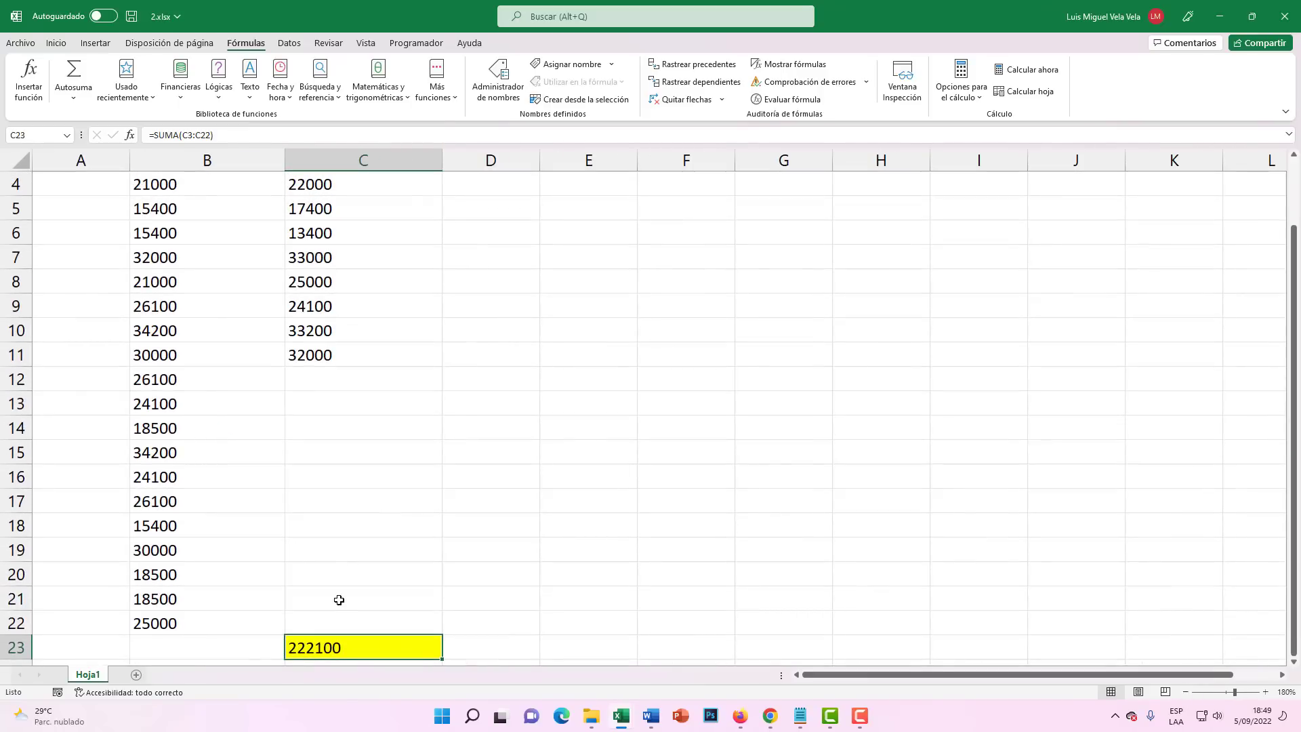
pyautogui.scroll(-1, 342, 610)
pyautogui.click(315, 531)
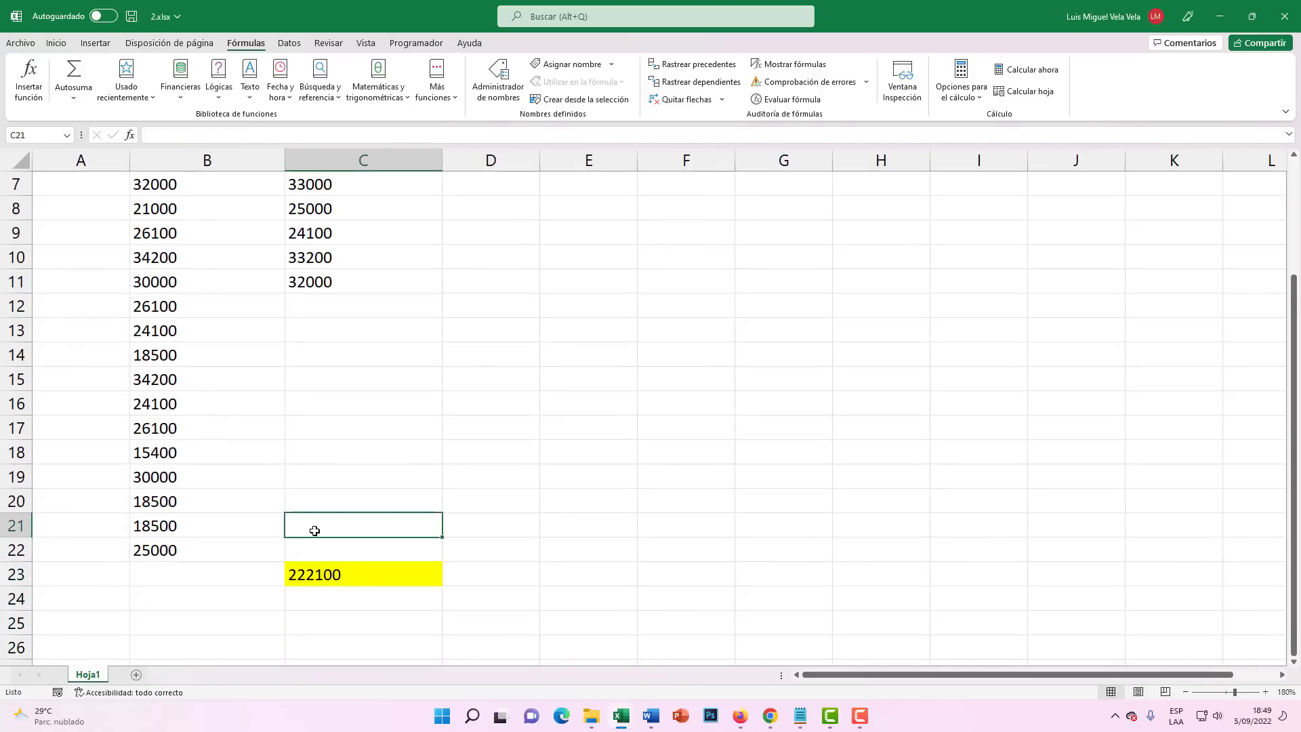
pyautogui.write('10')
pyautogui.press('Return')
pyautogui.write('10')
pyautogui.press('Return')
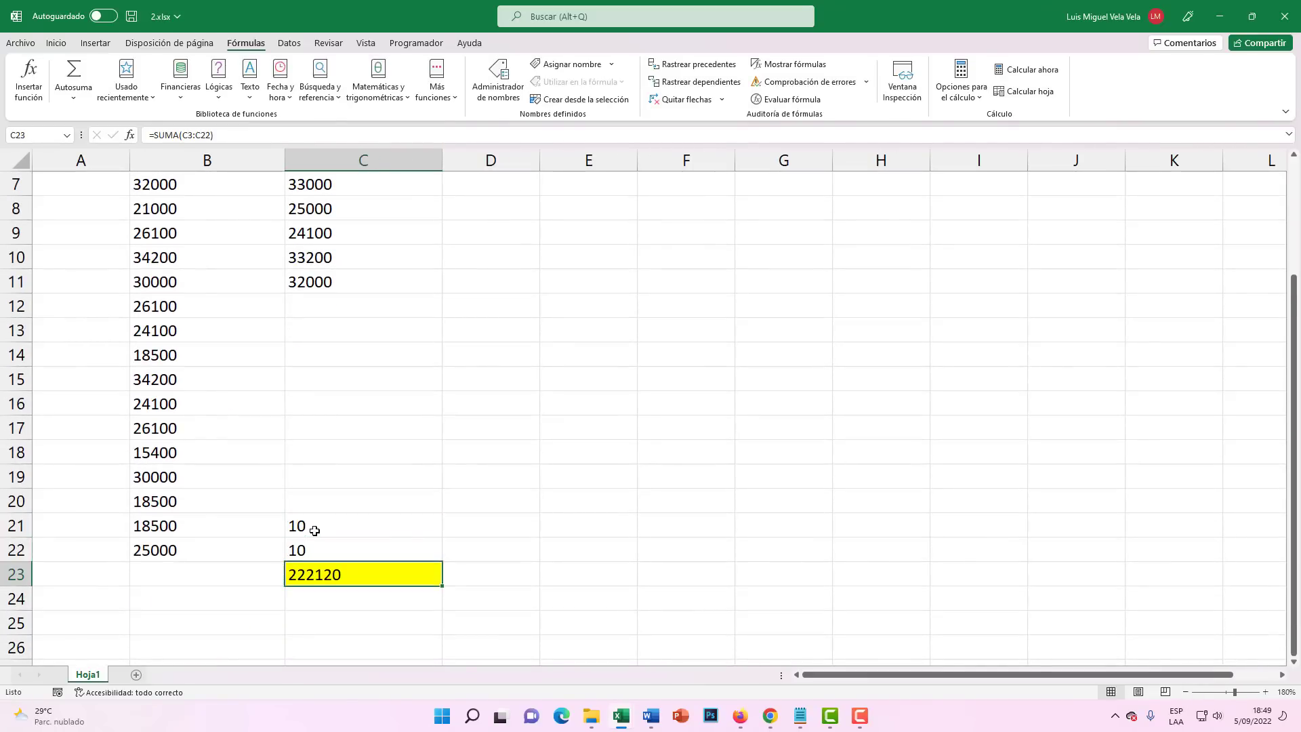
# Step: Fill the empty column C cells from C16 downward with 10
pyautogui.press('Up')
pyautogui.press('Up')
pyautogui.press('Up')
pyautogui.press('Up')
pyautogui.press('Up')
pyautogui.press('Up')
pyautogui.press('Up')
pyautogui.write('10')
pyautogui.press('Return')
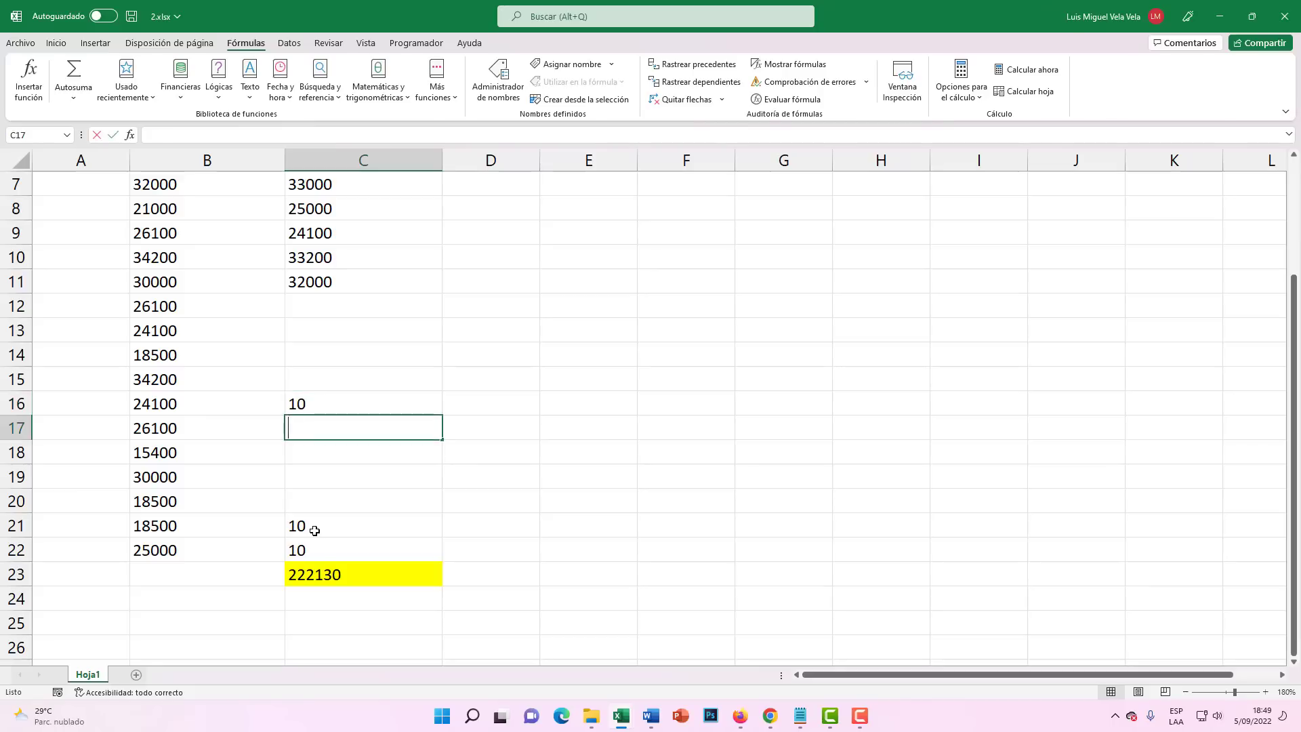
pyautogui.write('10')
pyautogui.press('Return')
pyautogui.write('10')
pyautogui.press('Return')
pyautogui.write('10')
pyautogui.press('Return')
pyautogui.write('10')
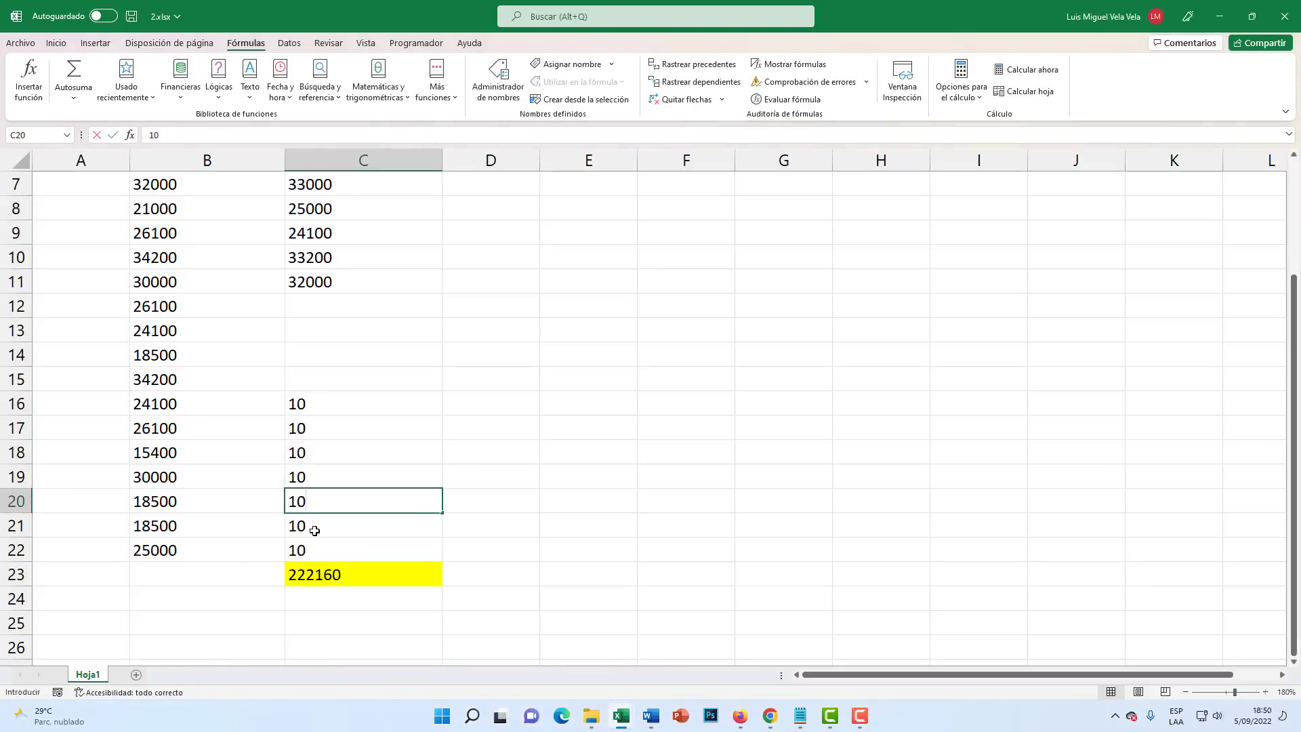
pyautogui.press('Up')
pyautogui.press('Up')
pyautogui.press('Up')
pyautogui.press('Up')
pyautogui.press('Up')
pyautogui.press('Up')
pyautogui.press('Up')
pyautogui.press('Up')
# Step: Enter 10 in cells C12 through C15, bringing the yellow total to 222200
pyautogui.press('Down')
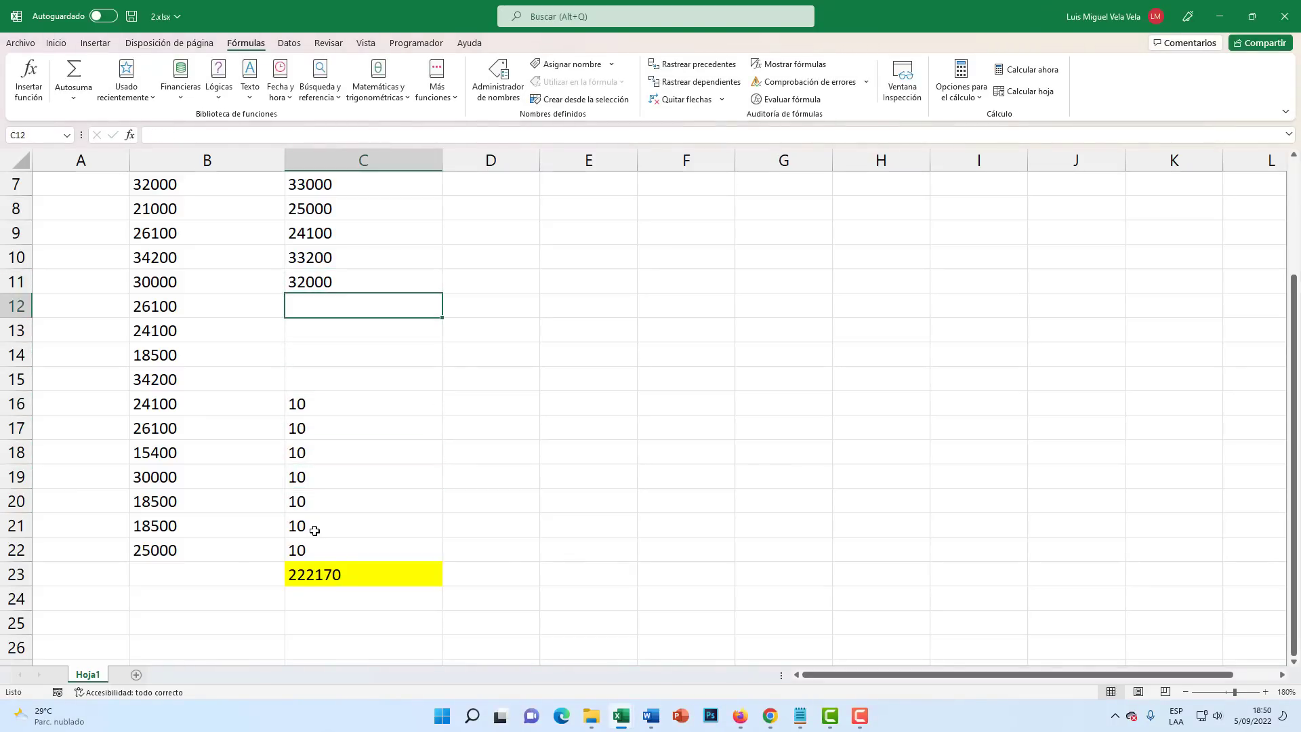
pyautogui.write('10')
pyautogui.press('Return')
pyautogui.write('10')
pyautogui.press('Return')
pyautogui.write('10')
pyautogui.press('Return')
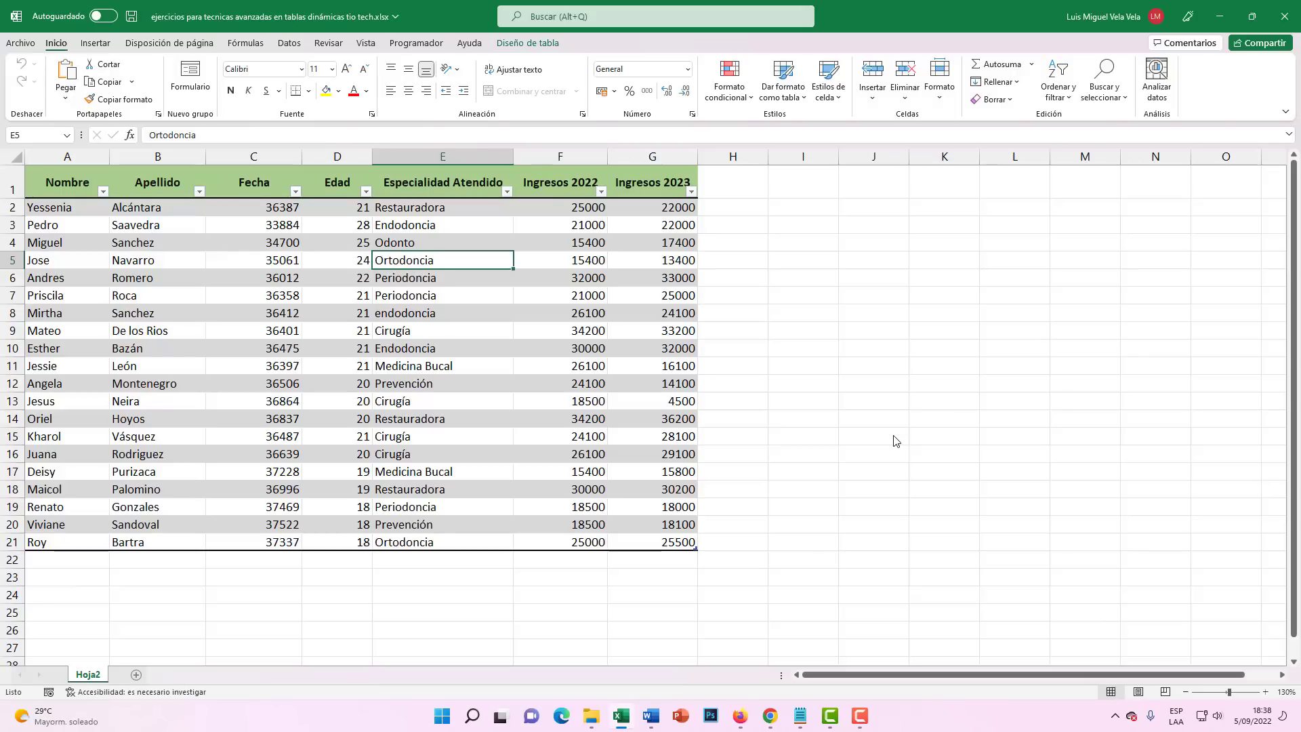
# Step: Create PivotTable TablaDinámica2 from the Hoja2 staff table on a new sheet, Hoja3
pyautogui.click(343, 314)
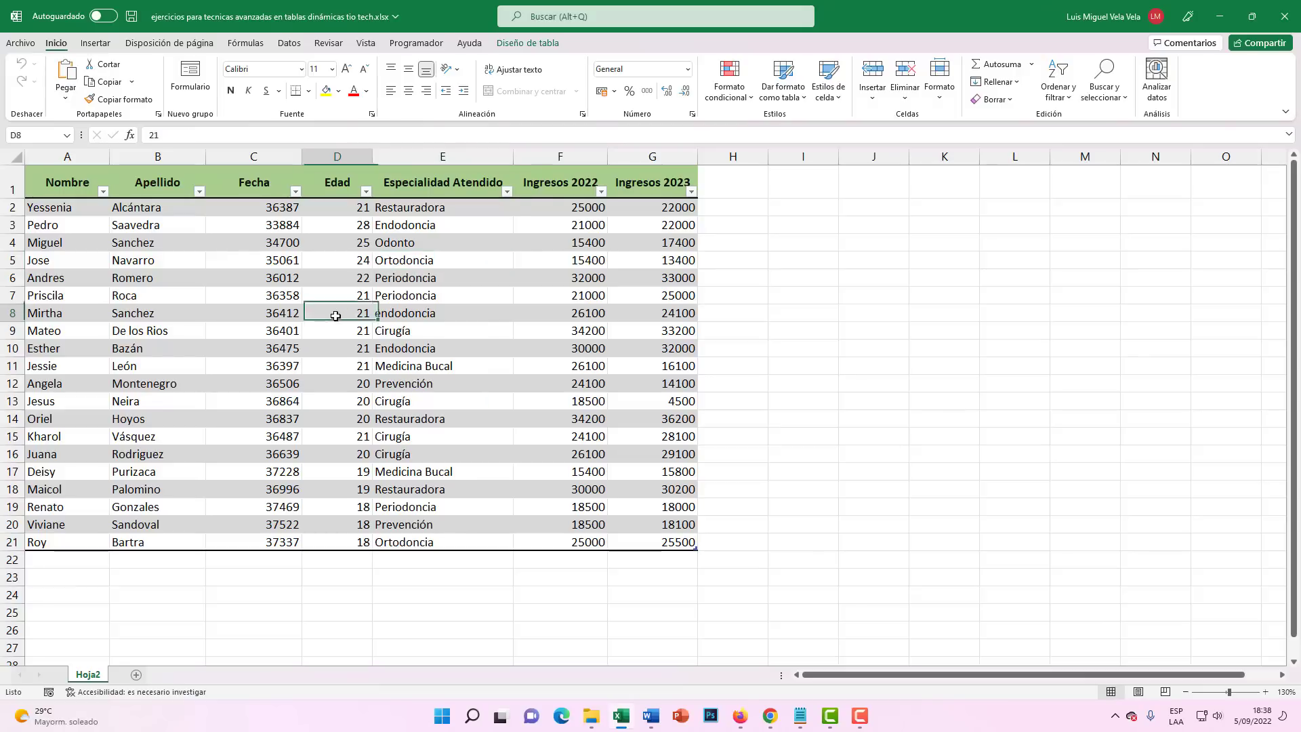
pyautogui.click(405, 312)
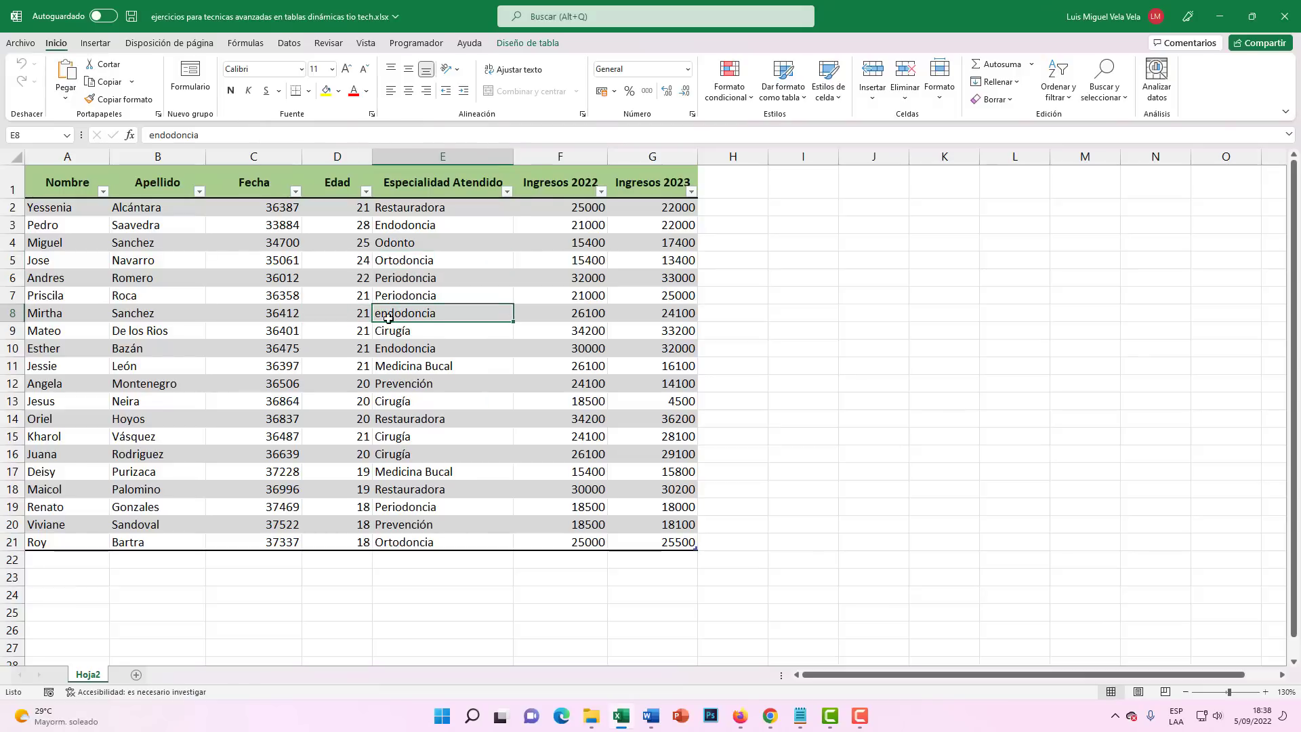
pyautogui.click(293, 313)
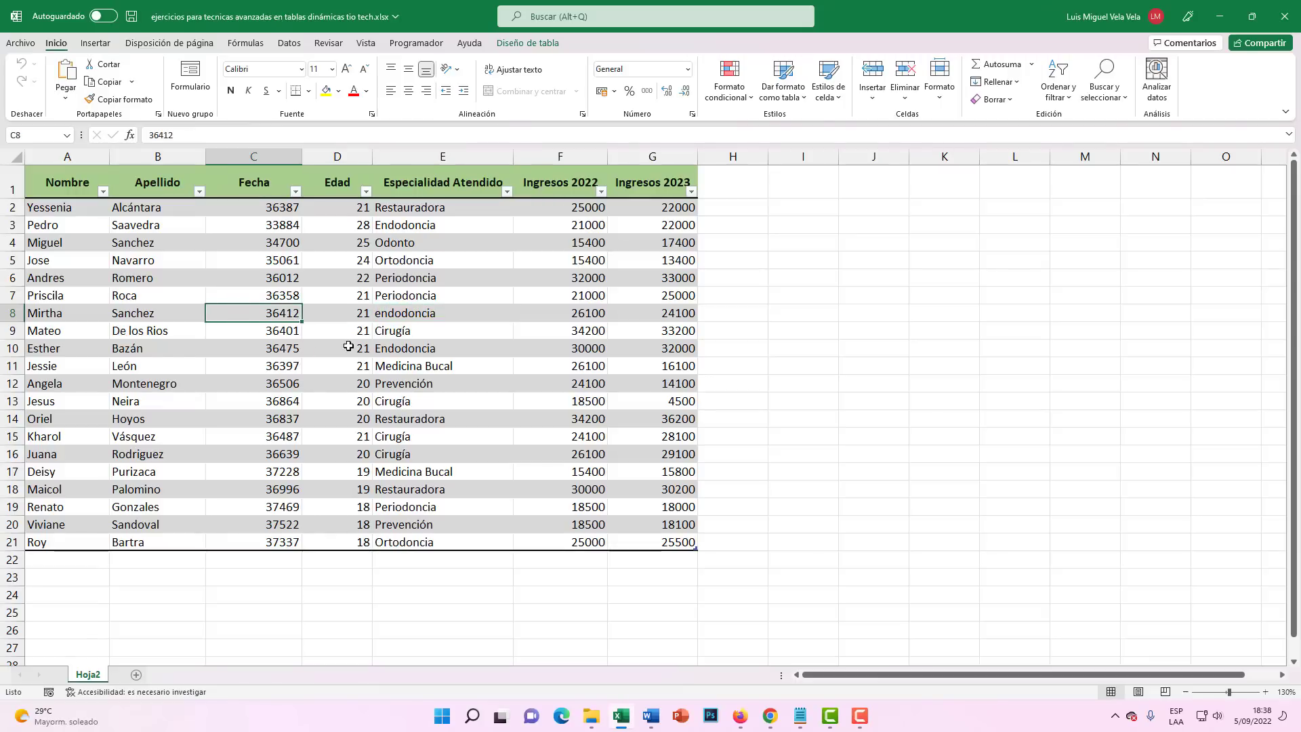
pyautogui.click(411, 318)
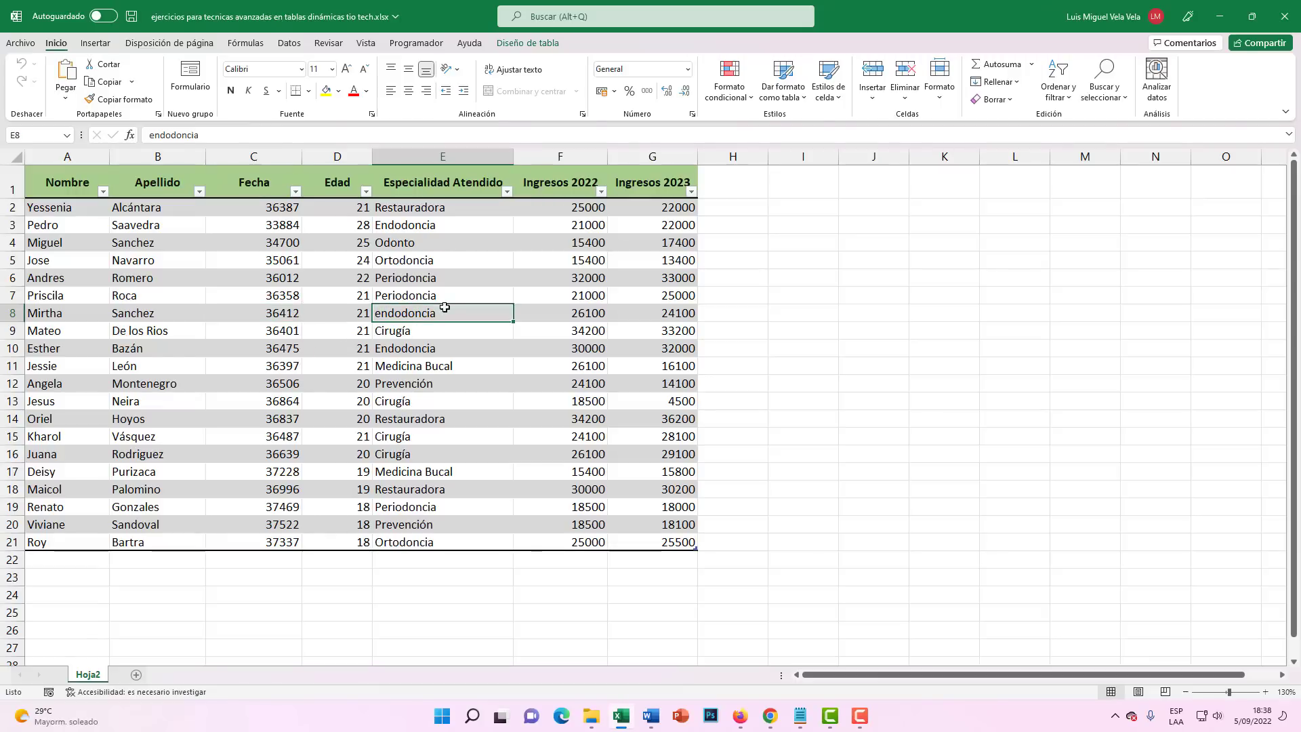
pyautogui.click(86, 45)
pyautogui.click(35, 71)
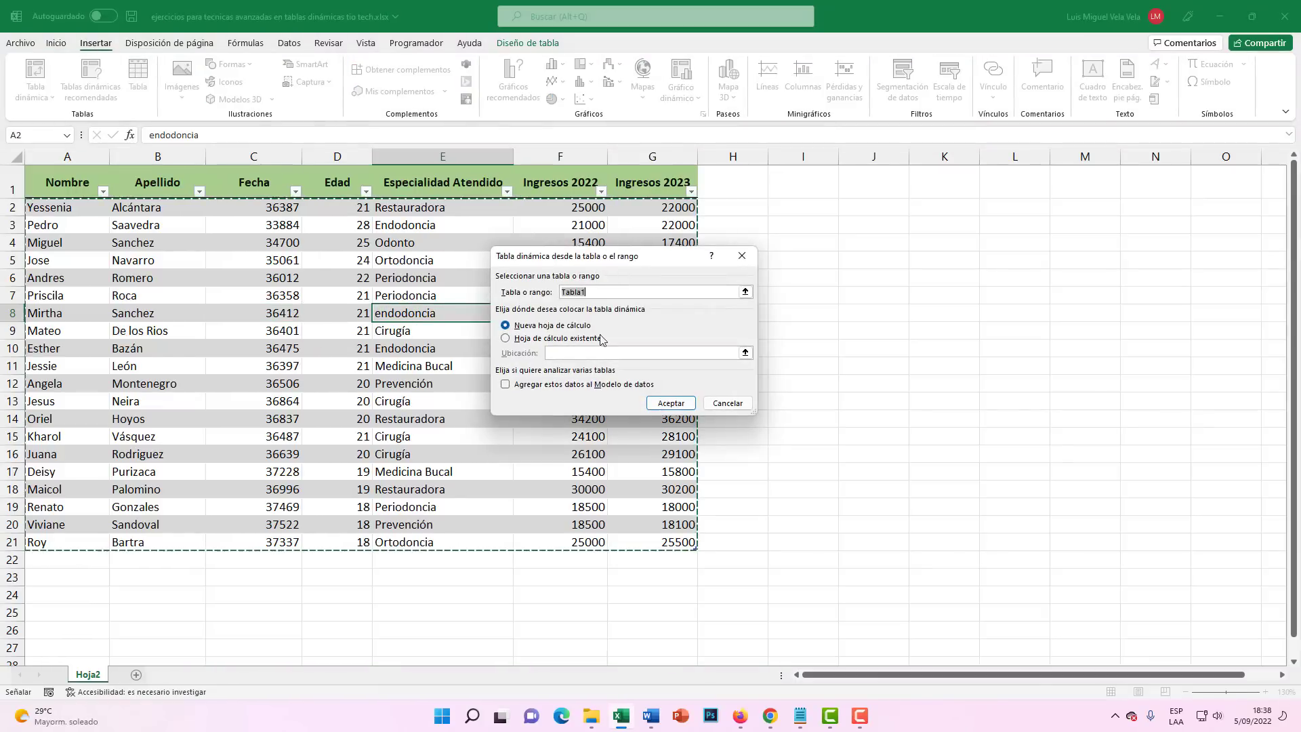
pyautogui.click(671, 403)
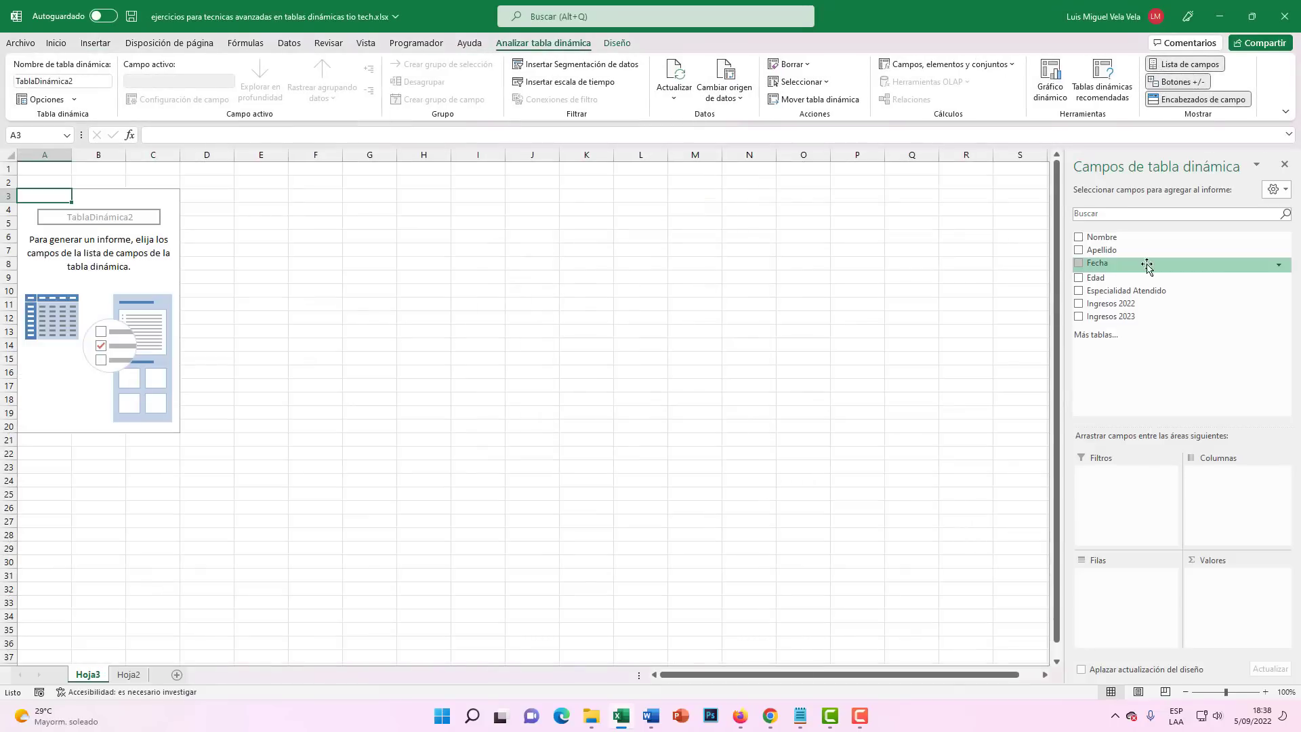
# Step: Add Especialidad Atendido and Nombre as pivot rows and sum Ingresos 2022
pyautogui.click(1078, 288)
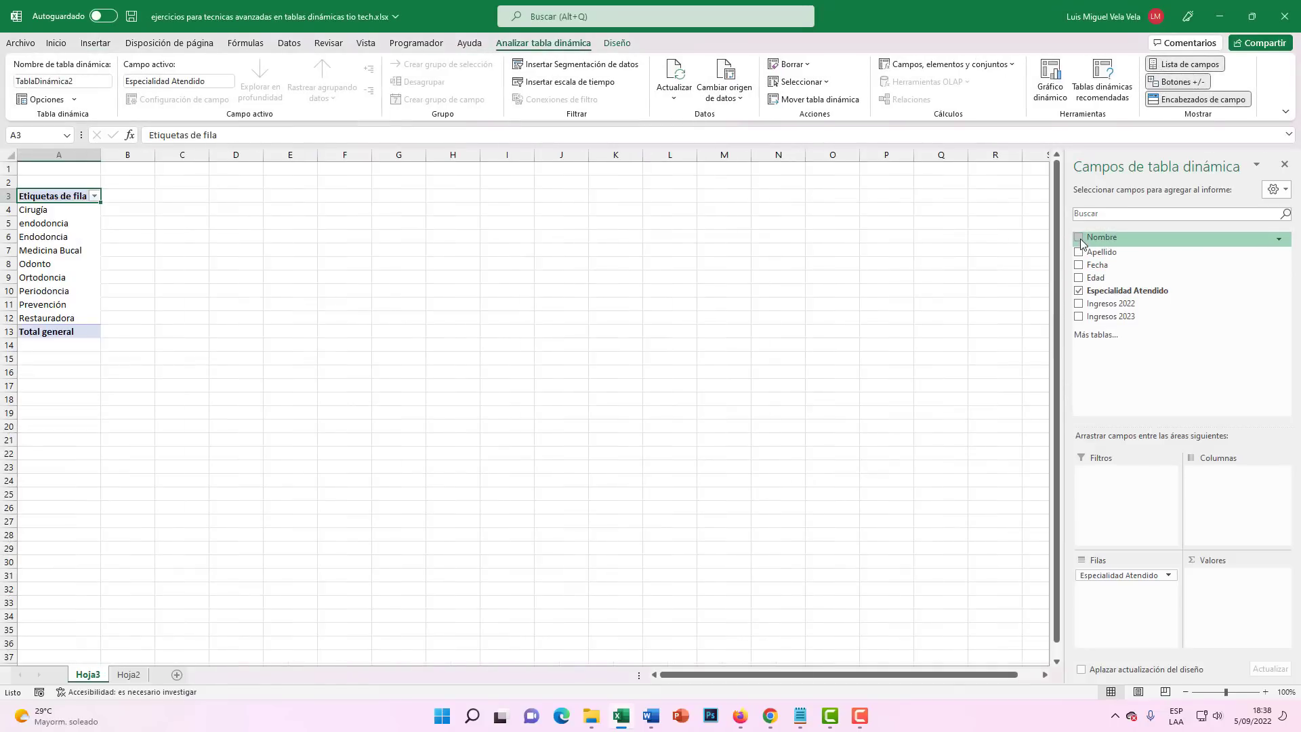
pyautogui.click(1078, 237)
pyautogui.click(1078, 303)
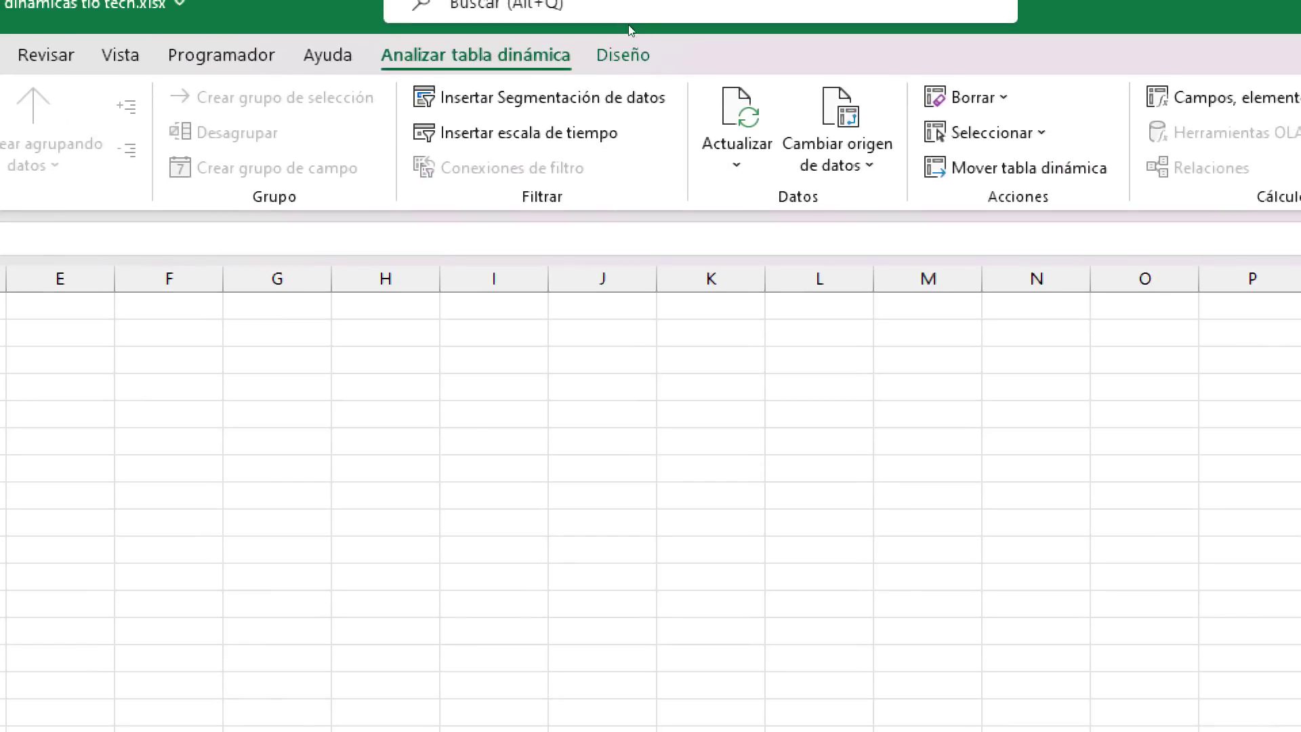
pyautogui.click(616, 43)
# Step: Hide all specialty subtotals, then turn grand totals off and back on
pyautogui.click(33, 80)
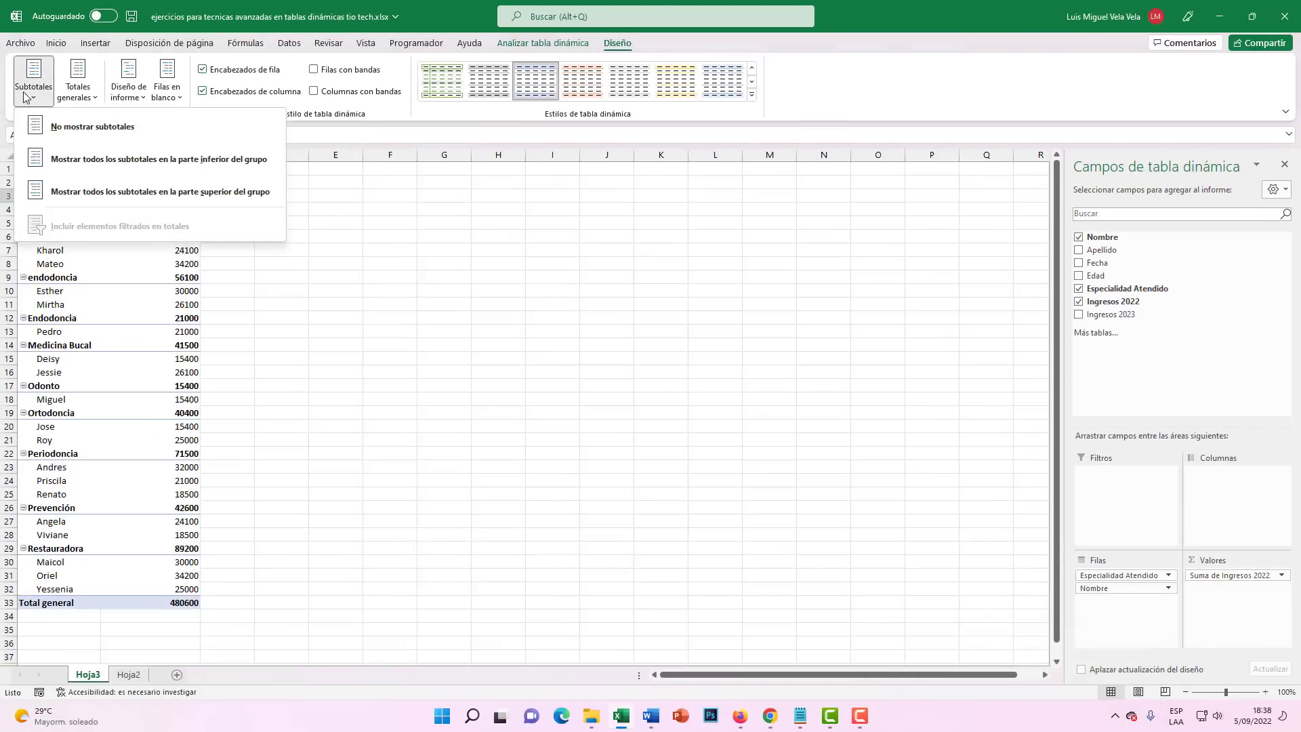
pyautogui.click(92, 127)
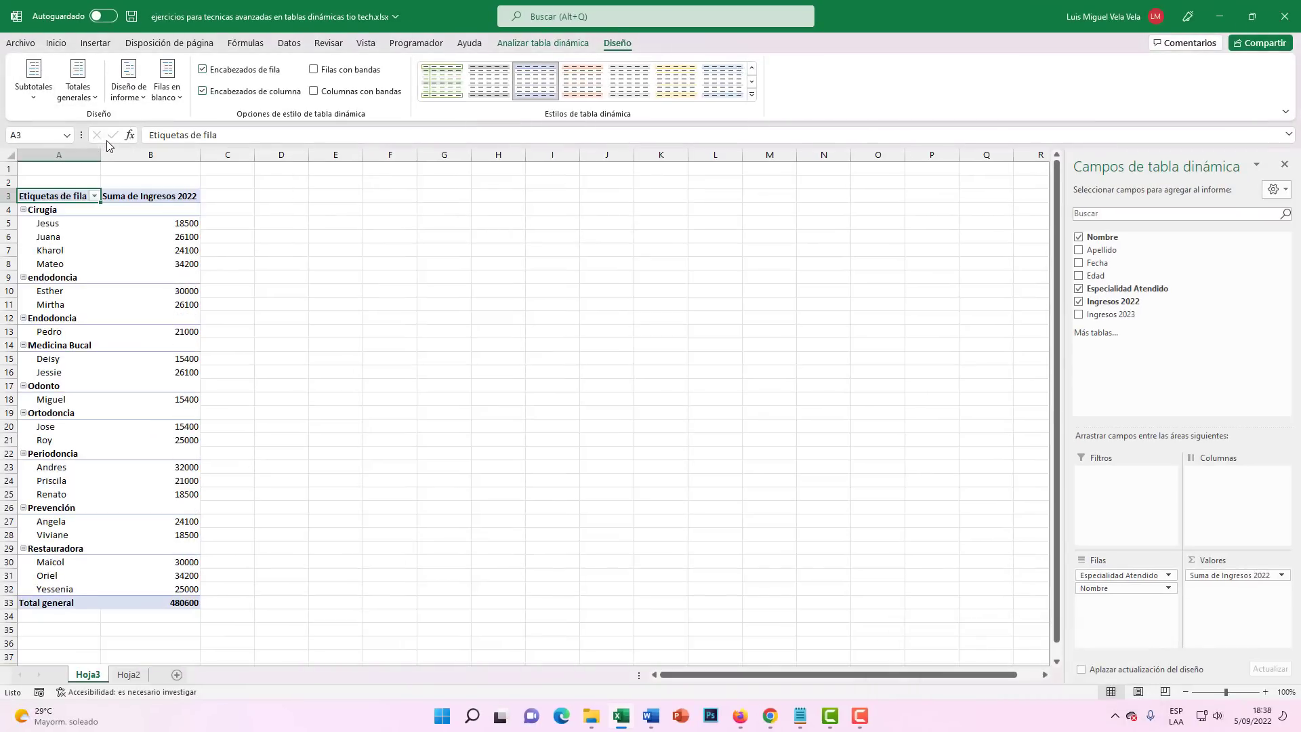
pyautogui.click(62, 97)
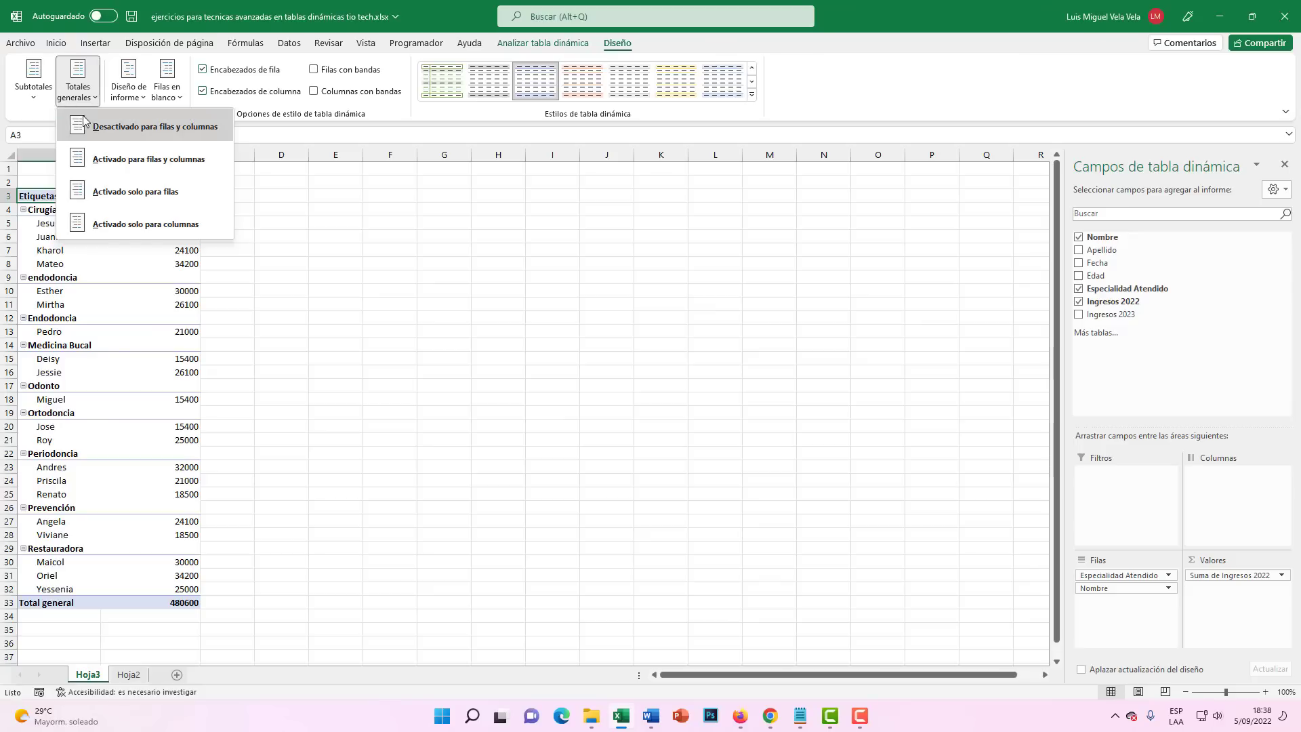
pyautogui.click(126, 131)
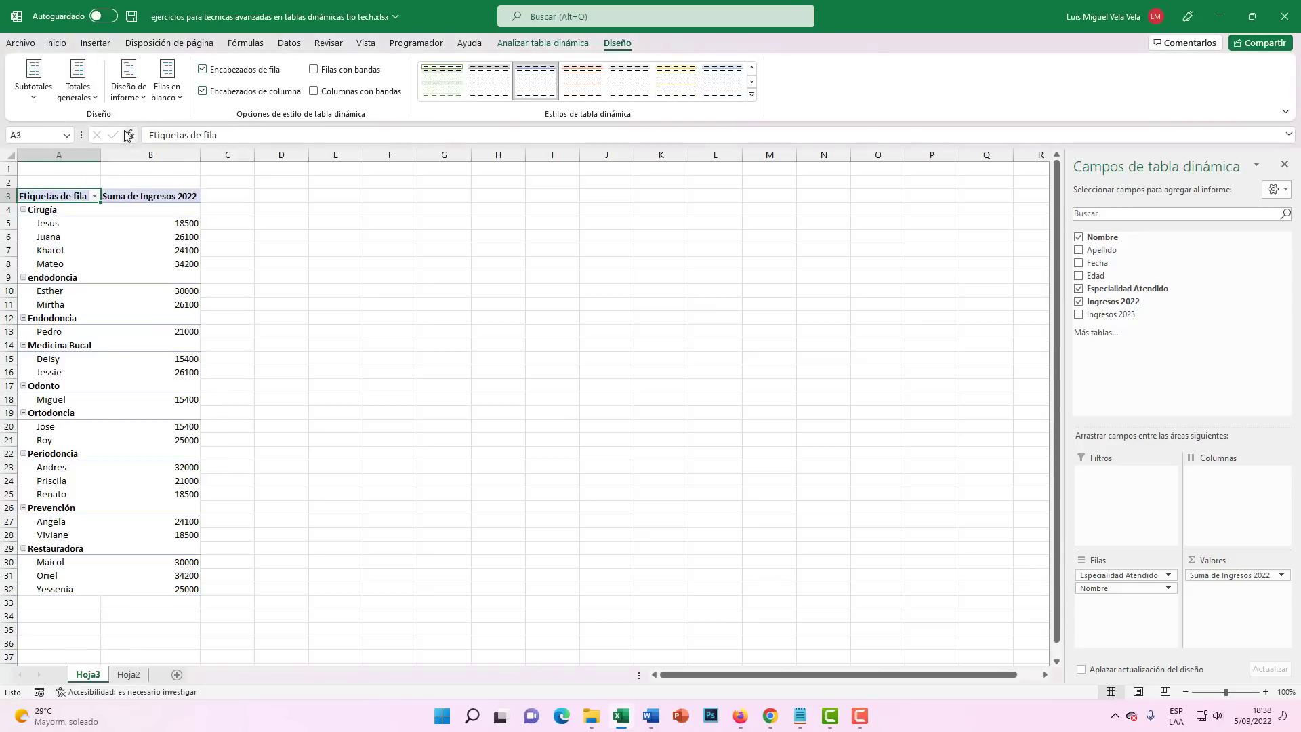
pyautogui.click(78, 85)
pyautogui.click(141, 224)
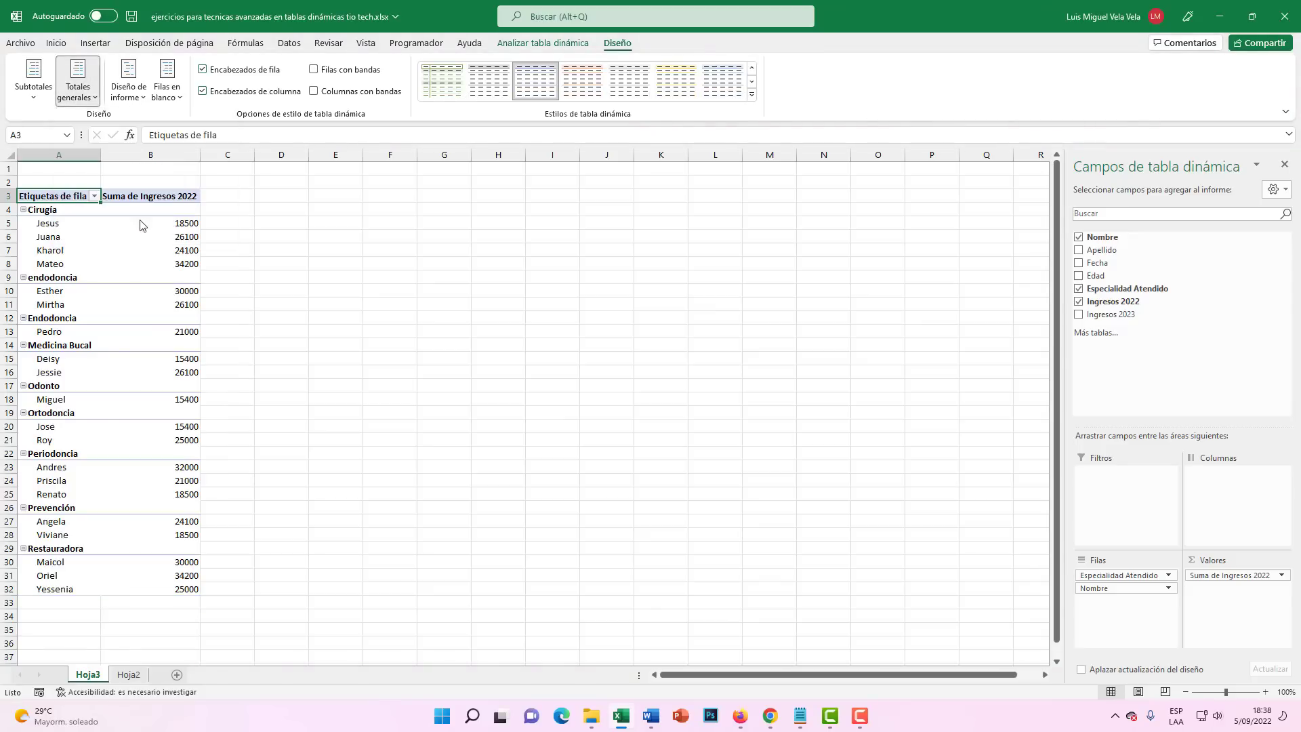
# Step: Insert a blank row after each specialty and settle on outline layout after trying tabular and compact
pyautogui.click(140, 100)
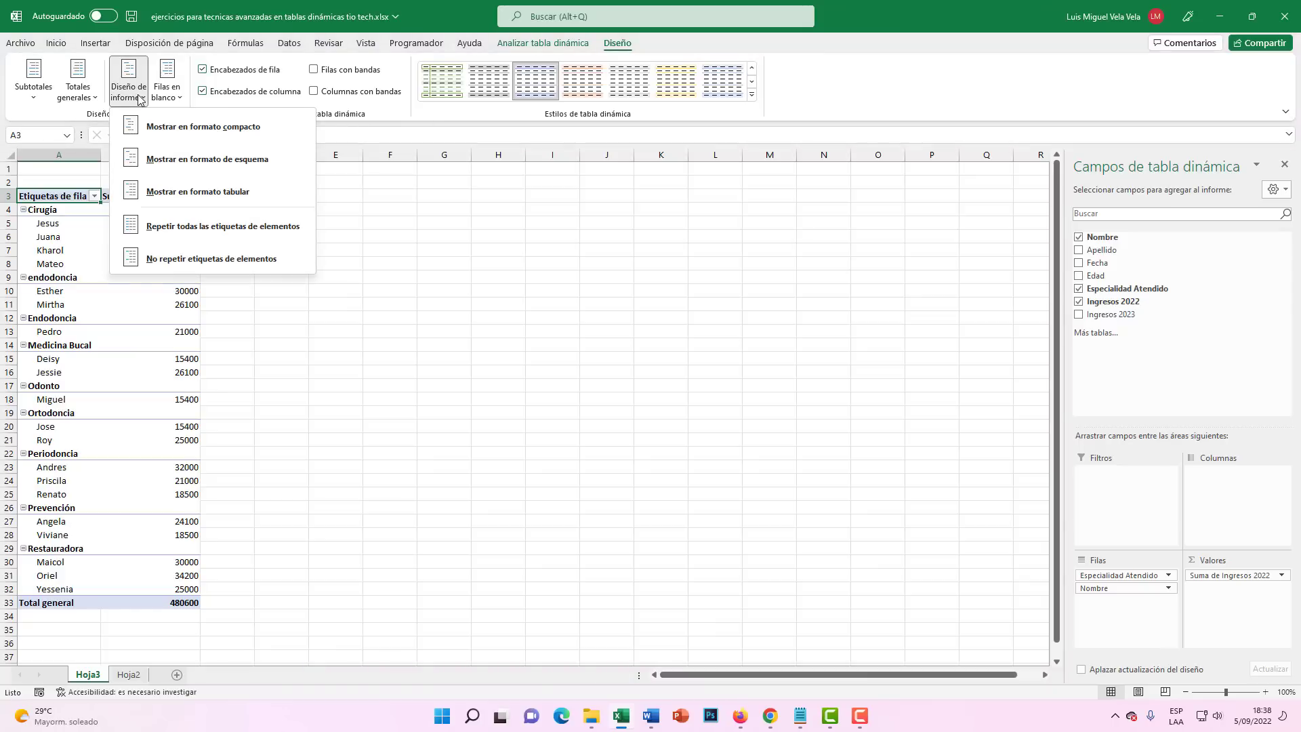
pyautogui.click(232, 197)
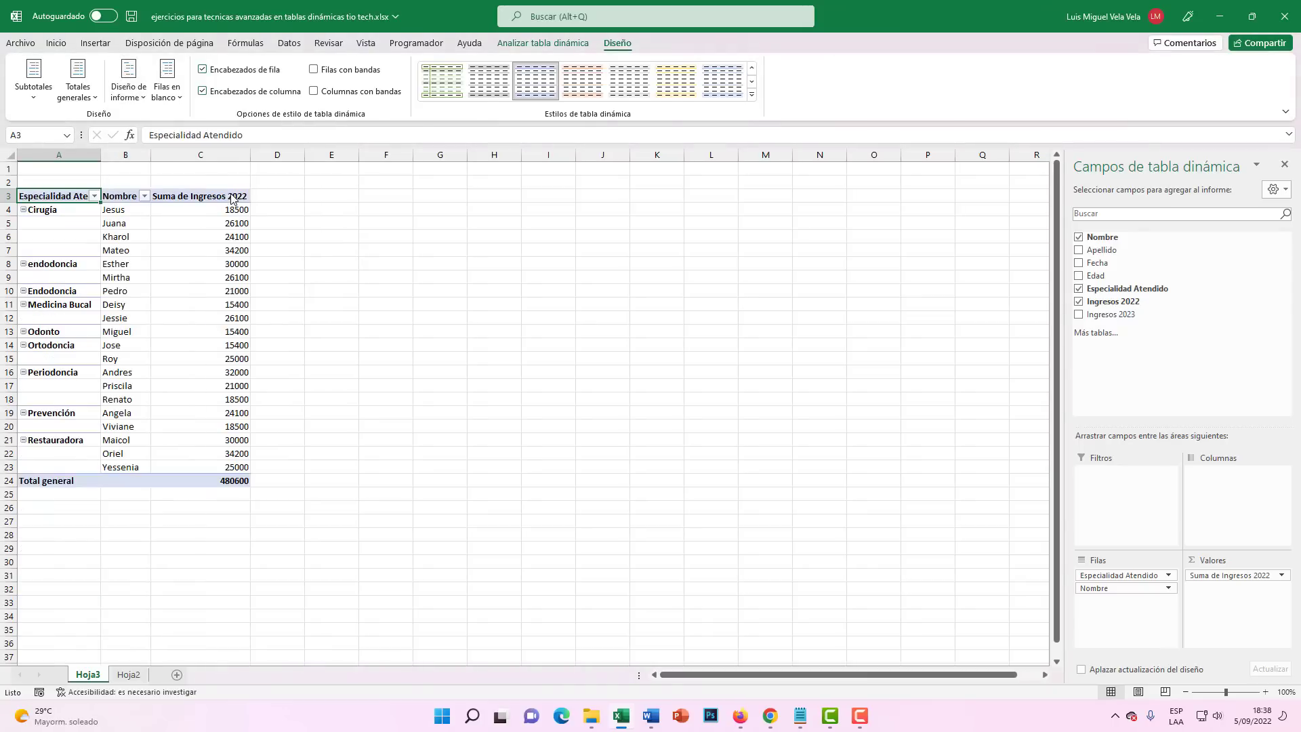
pyautogui.click(163, 99)
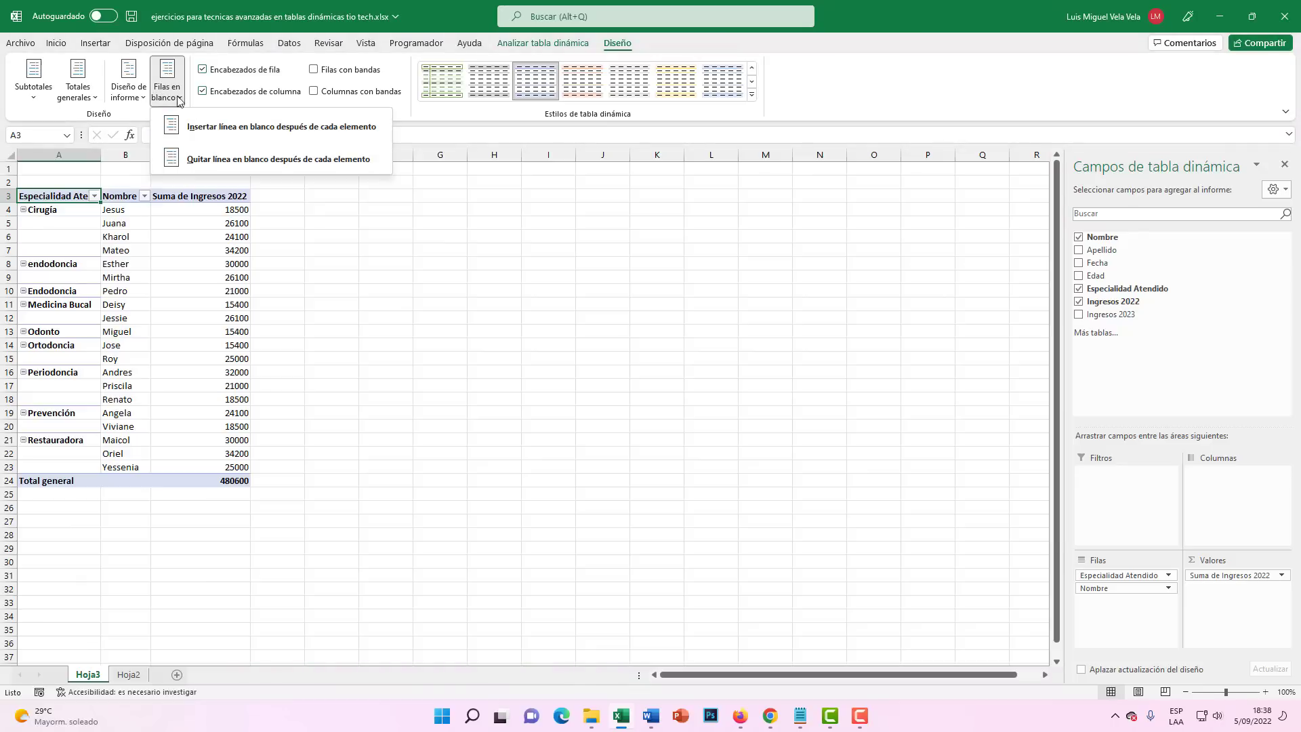
pyautogui.click(229, 130)
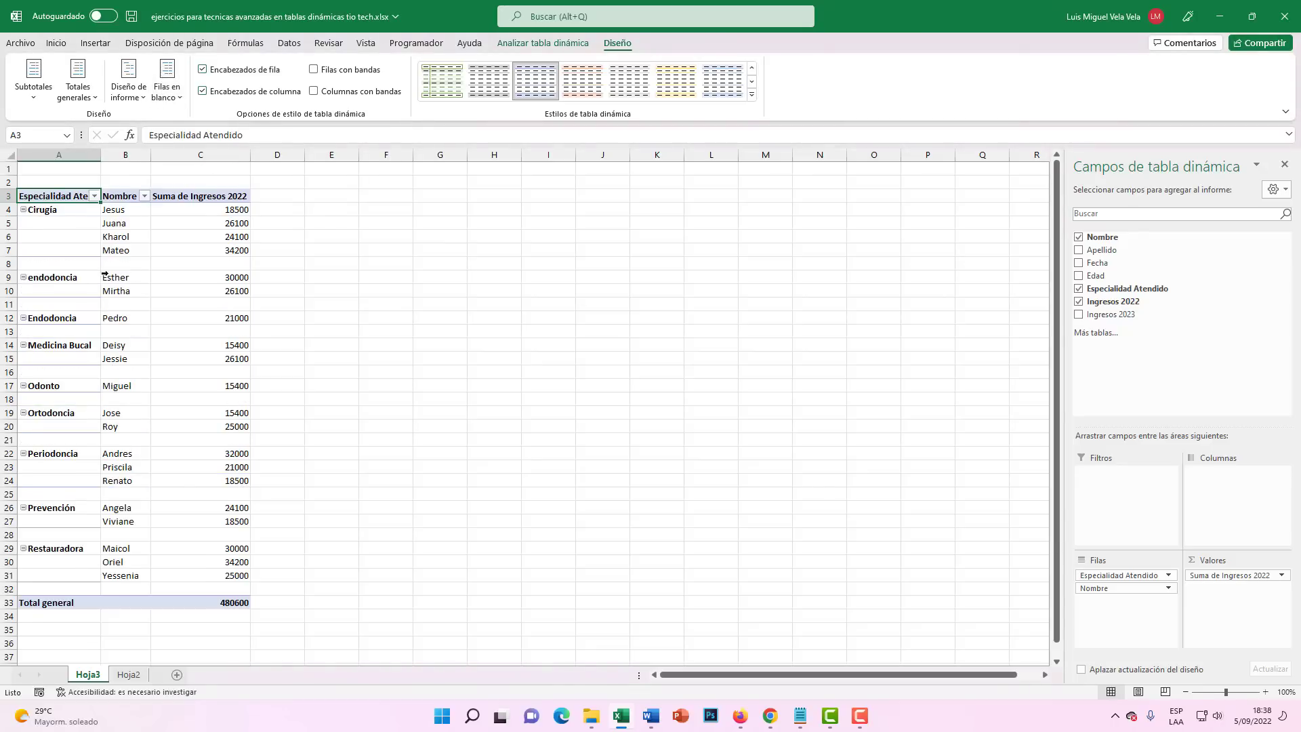
pyautogui.click(129, 92)
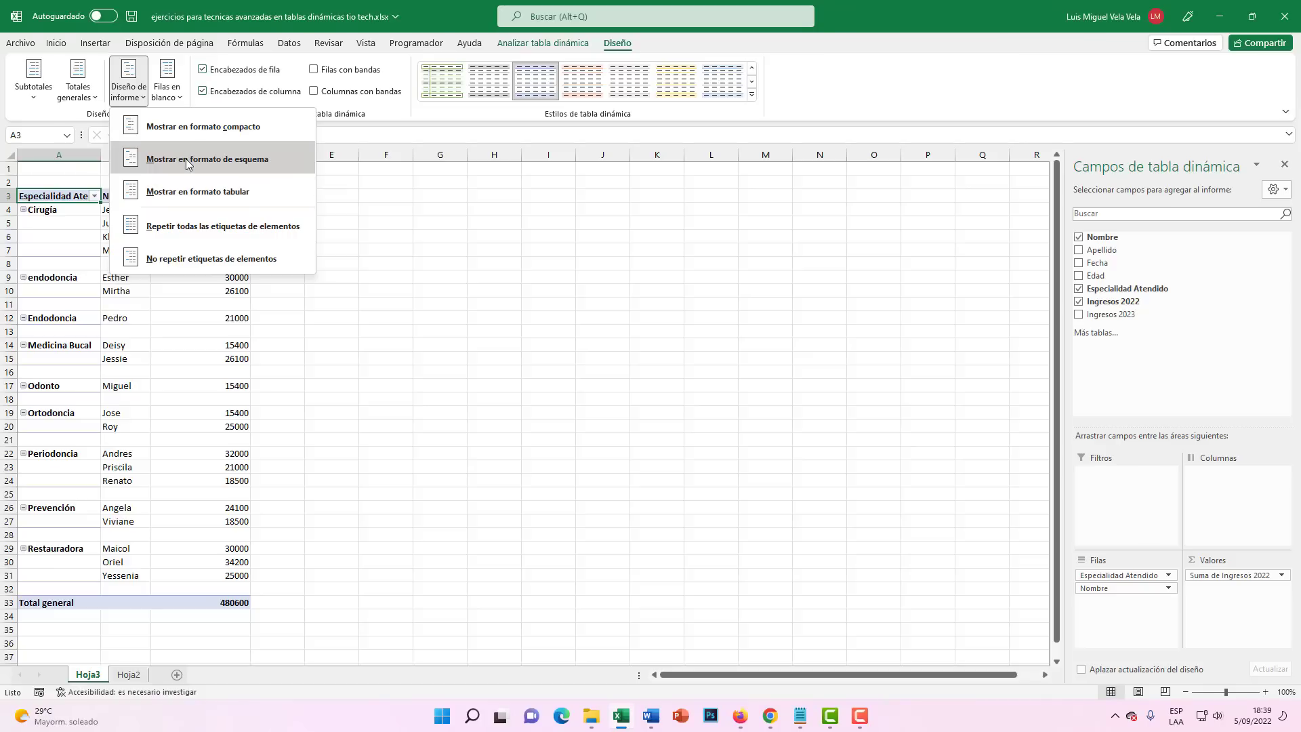
pyautogui.click(223, 129)
pyautogui.click(128, 101)
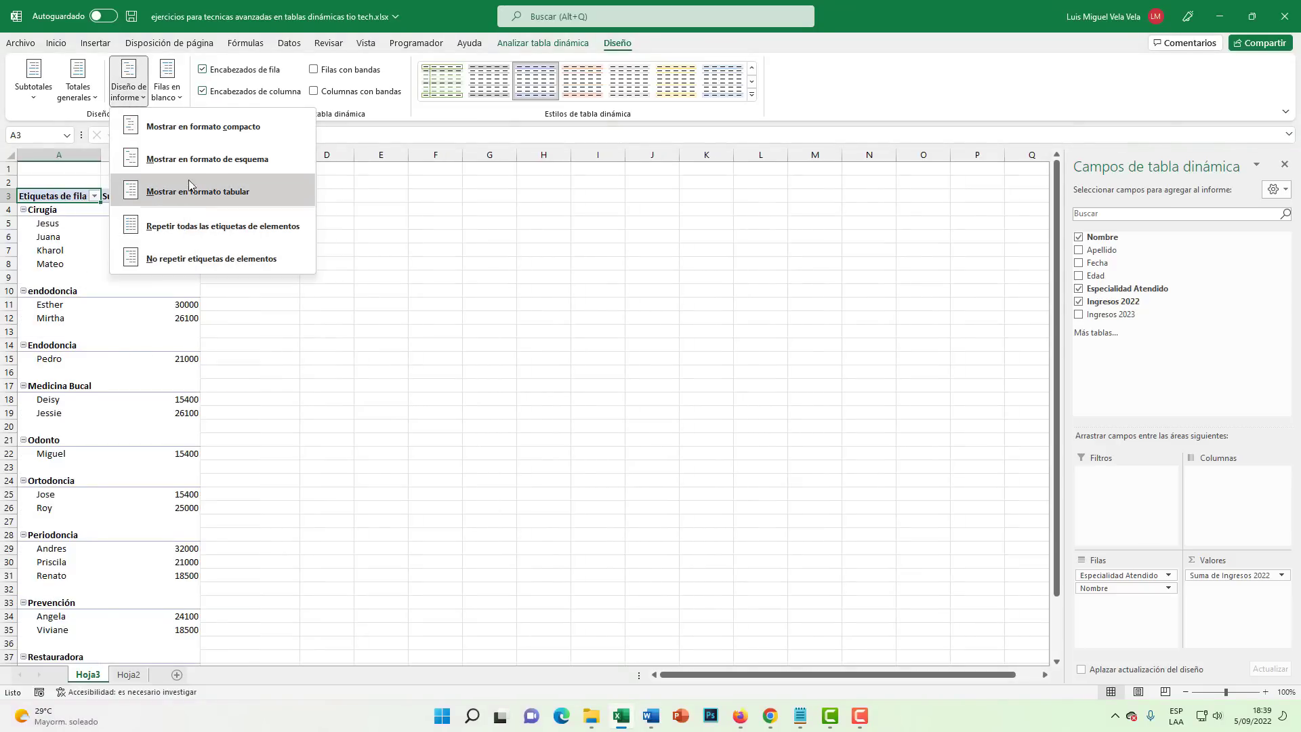
pyautogui.click(206, 160)
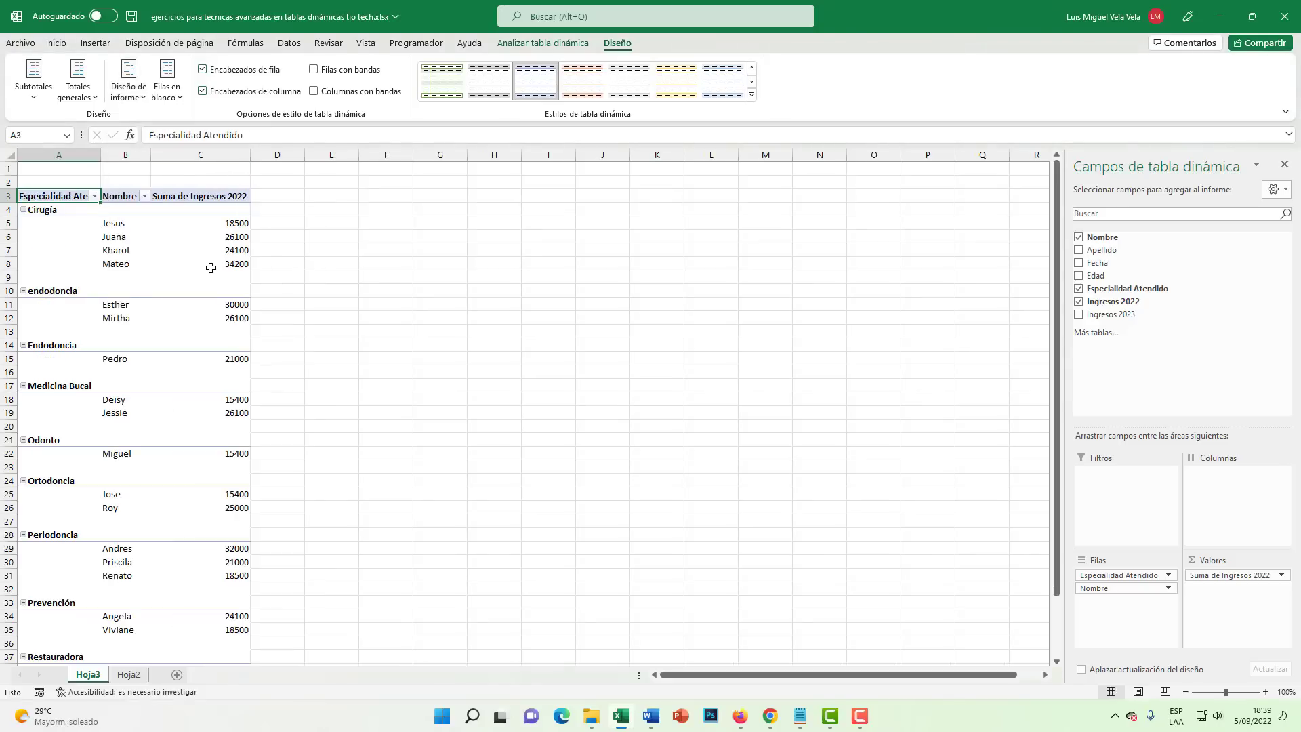
pyautogui.moveTo(226, 263)
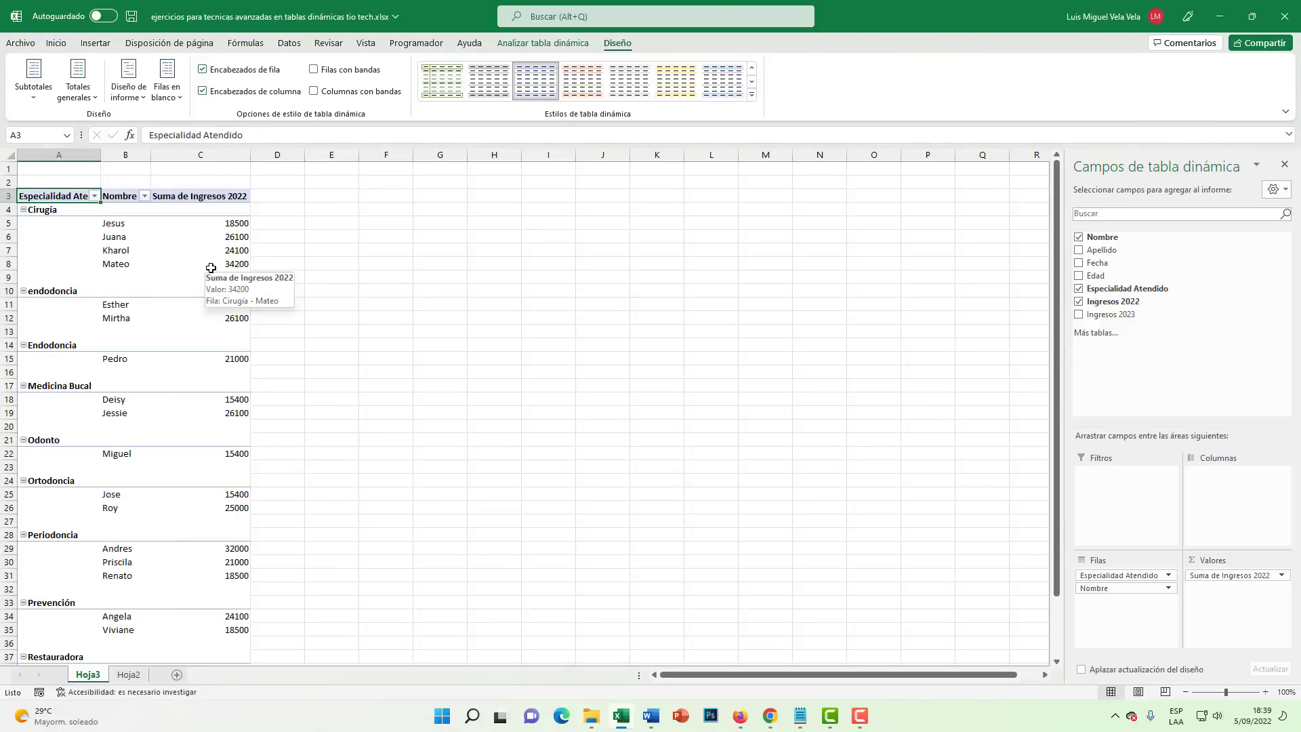
# Step: Turn off Autoajustar anchos de columnas al actualizar in the PivotTable options
pyautogui.rightClick(126, 237)
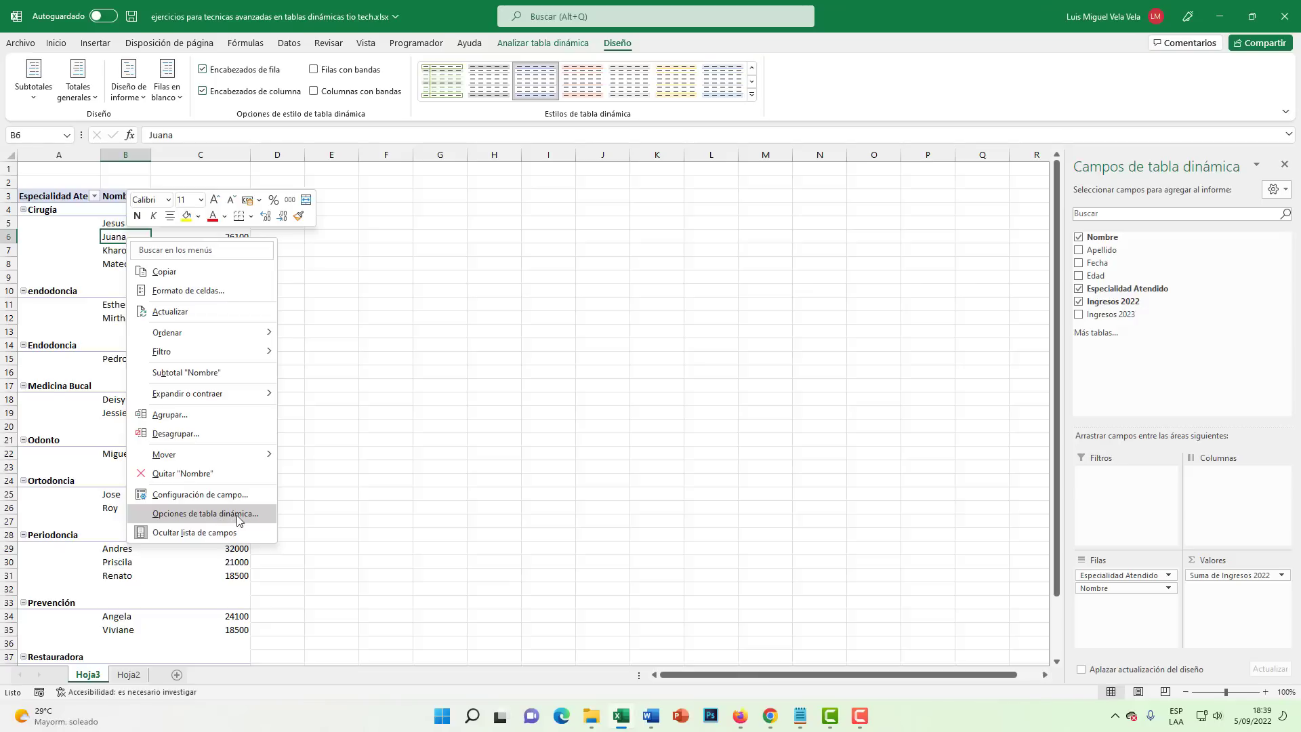
pyautogui.click(239, 519)
pyautogui.moveTo(293, 378); pyautogui.dragTo(584, 228)
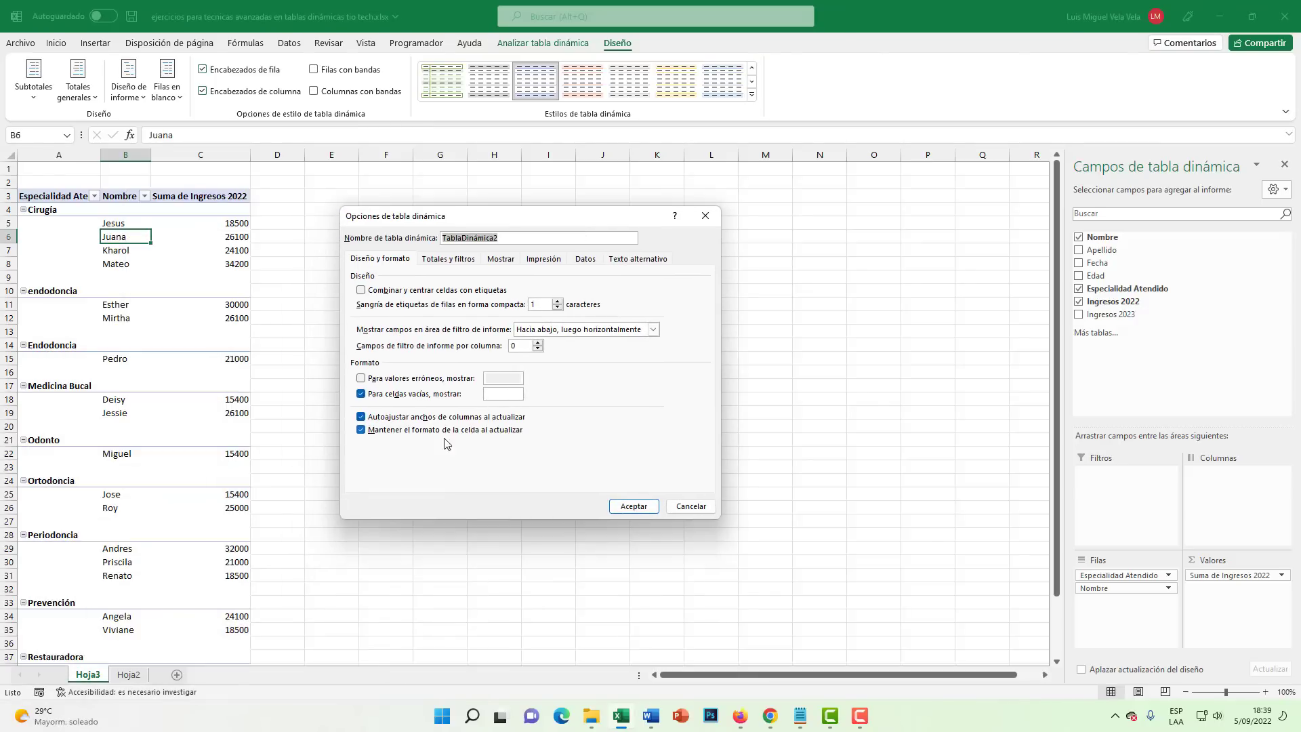
pyautogui.click(363, 418)
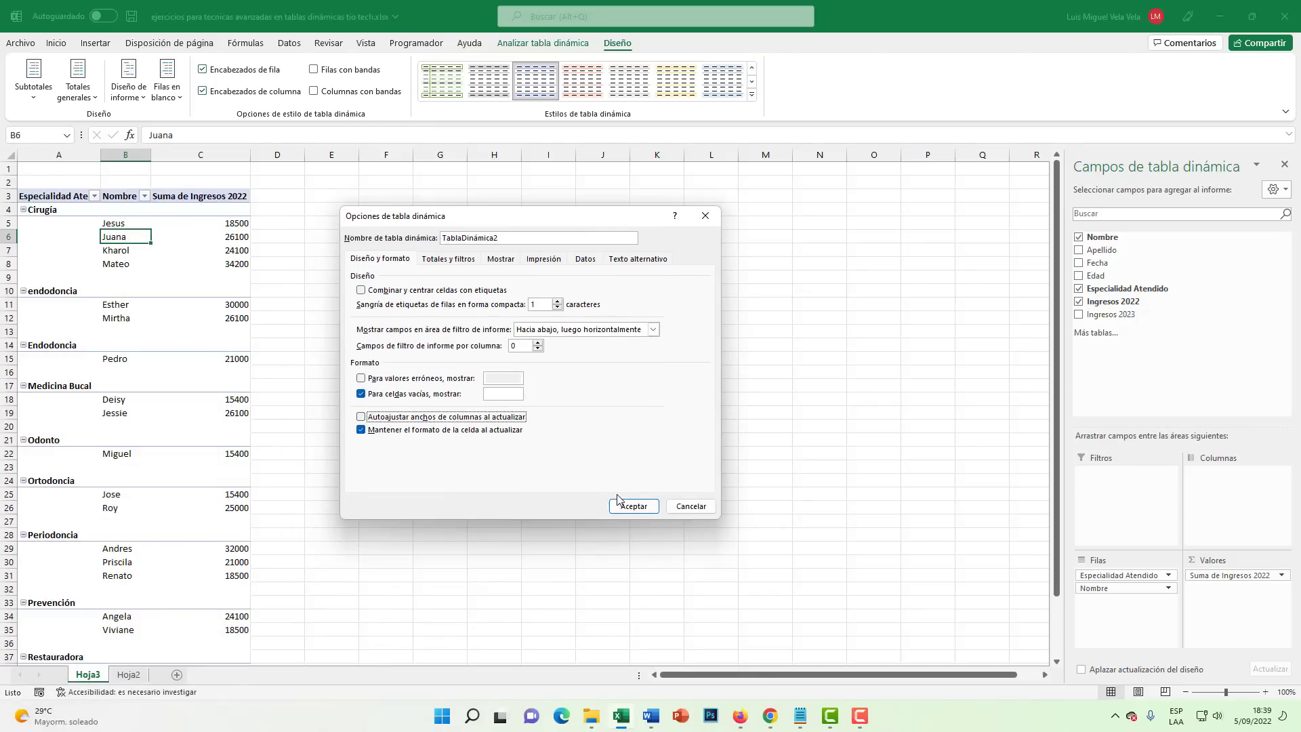
pyautogui.click(635, 508)
pyautogui.moveTo(206, 361)
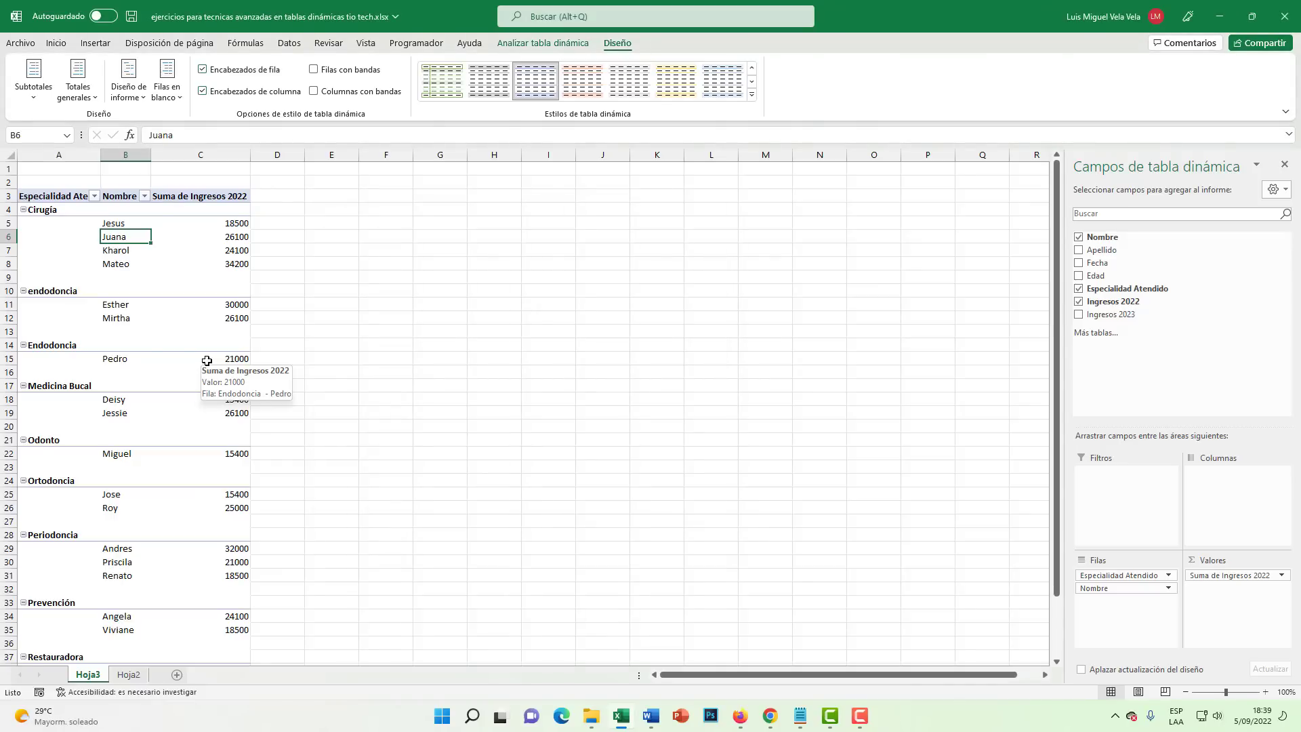
# Step: Review the Diseño tab dropdowns without changing them, then select cell F8 outside the pivot
pyautogui.scroll(-3, 166, 378)
pyautogui.scroll(-1, 159, 434)
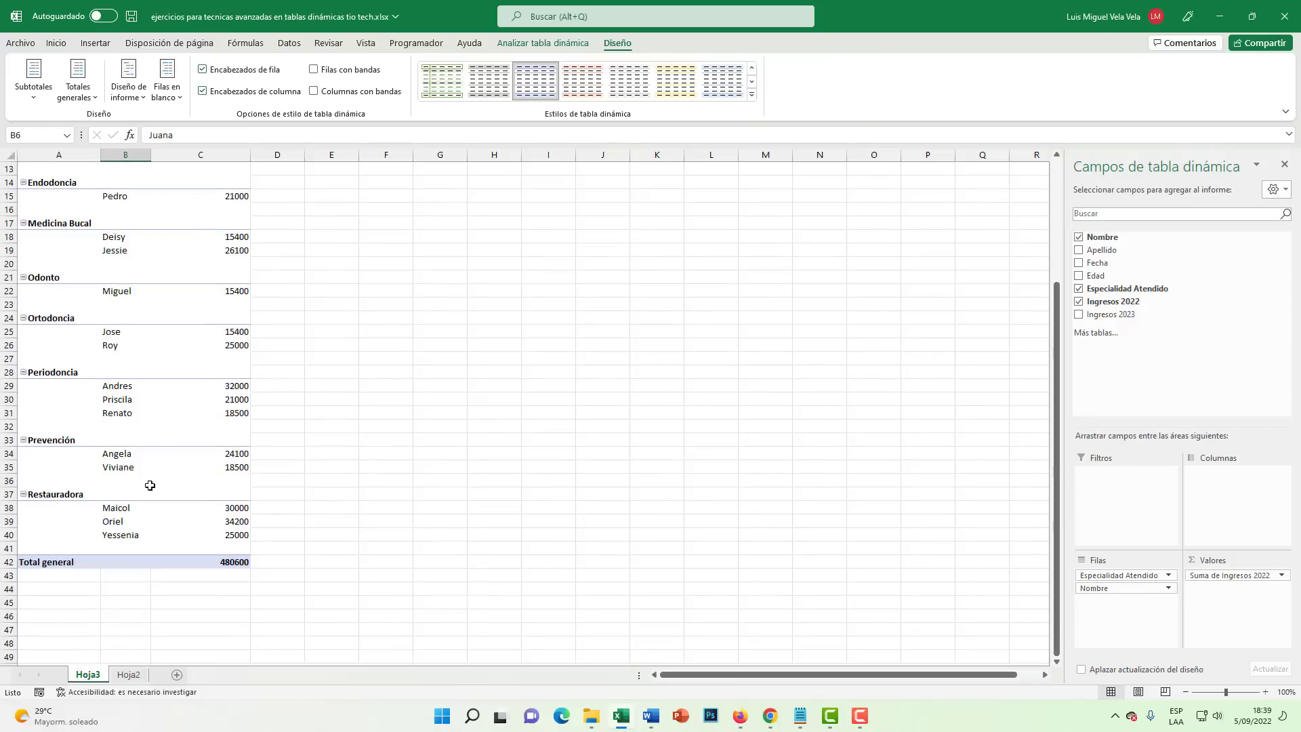
pyautogui.scroll(3, 150, 485)
pyautogui.scroll(1, 143, 407)
pyautogui.click(130, 321)
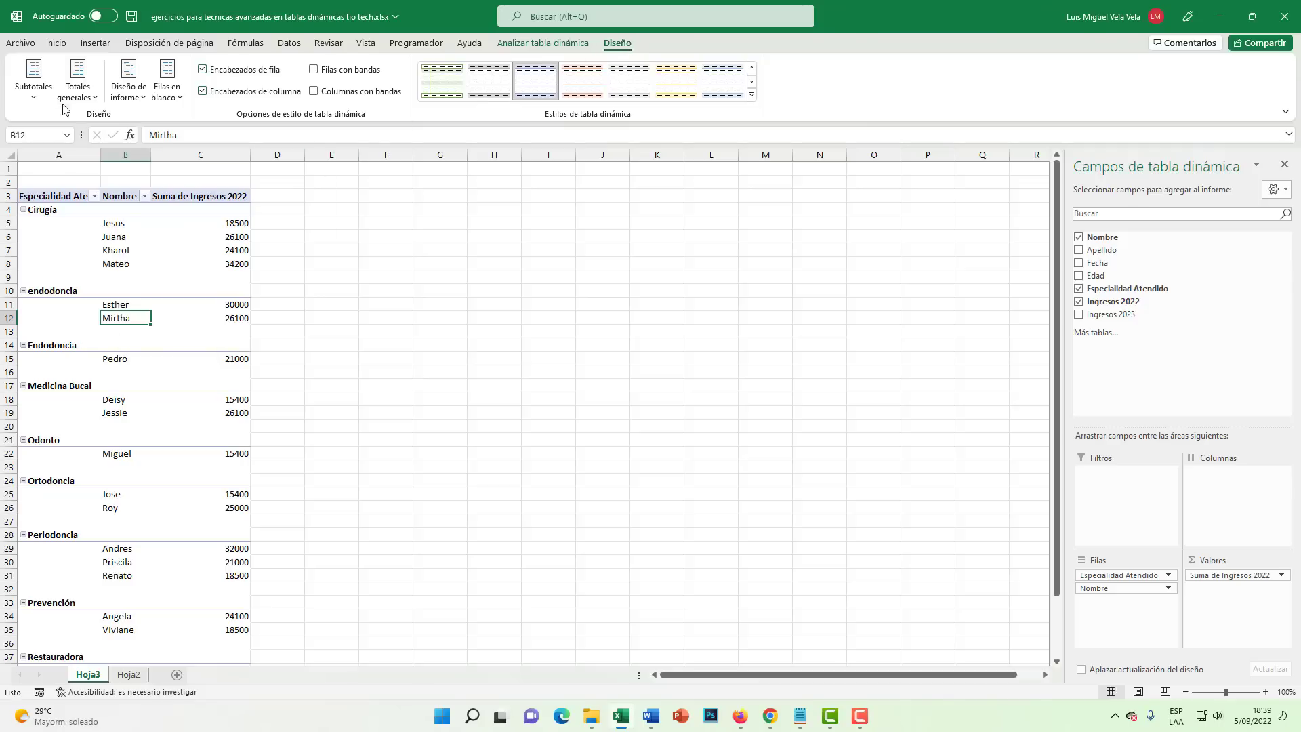
pyautogui.click(34, 88)
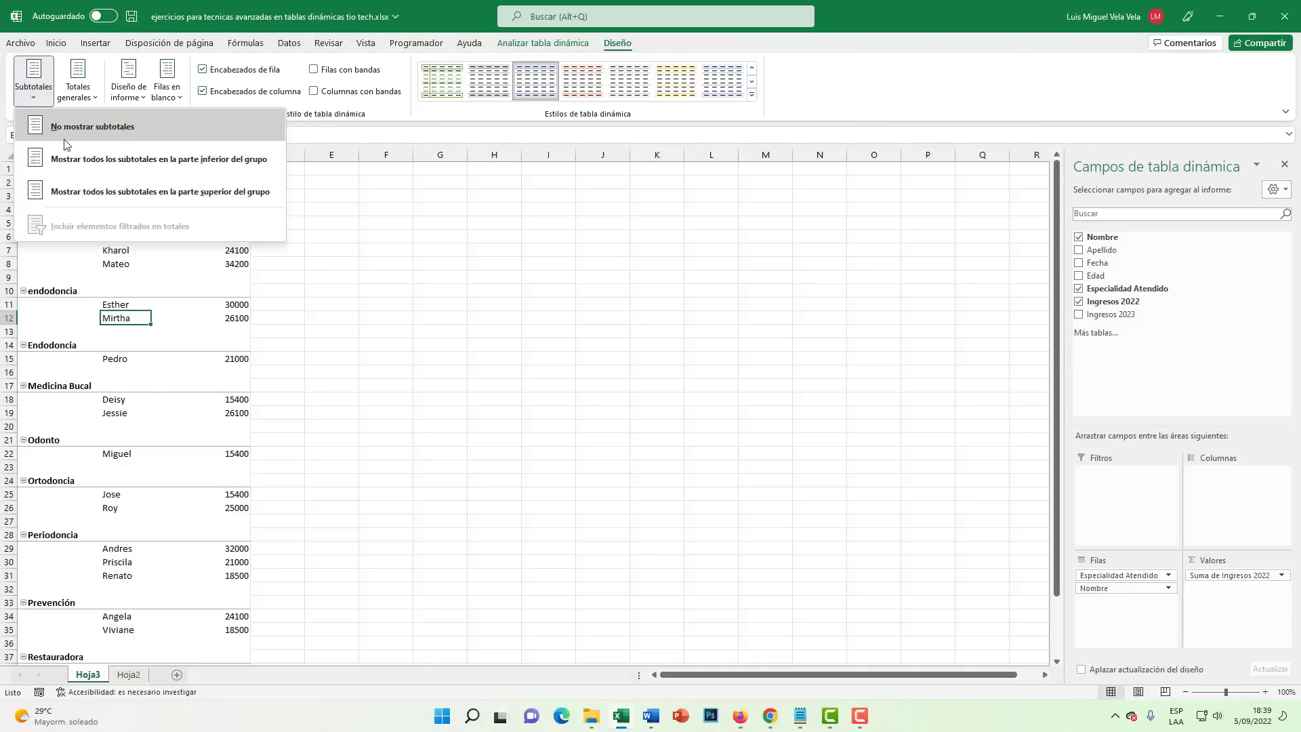
pyautogui.click(80, 95)
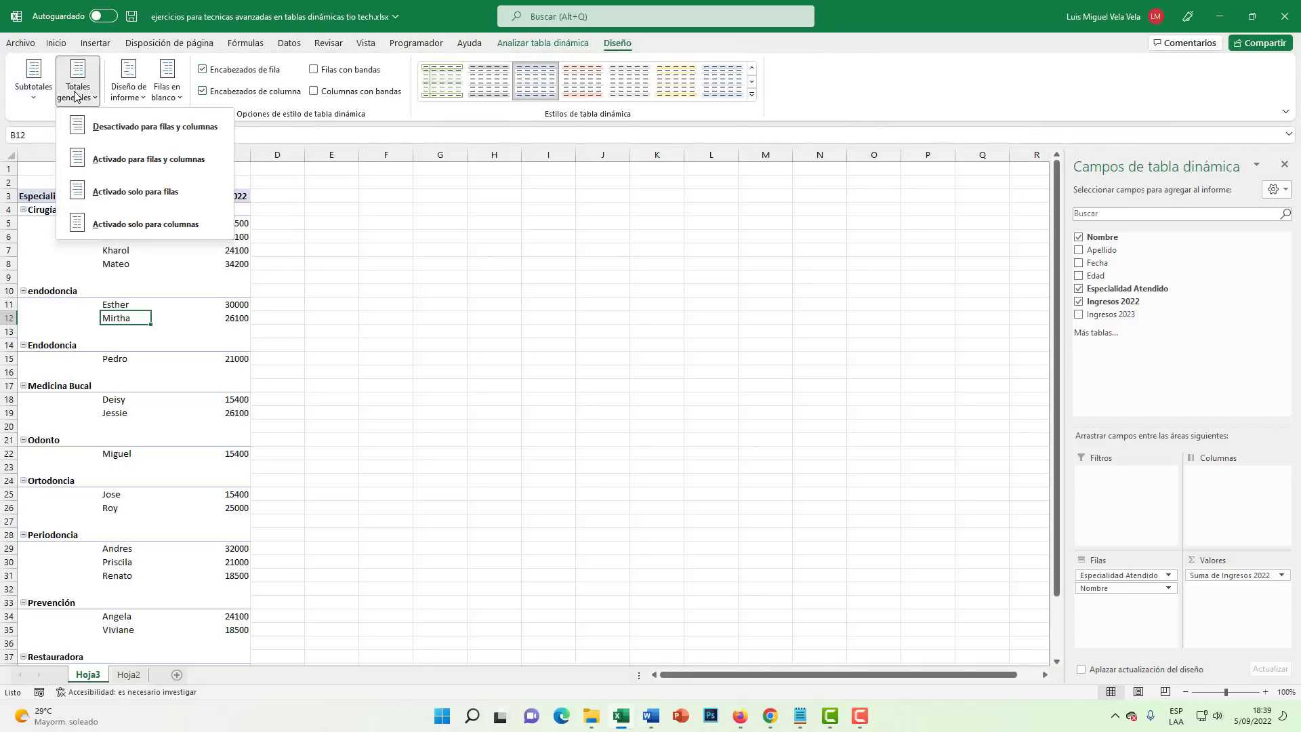
pyautogui.click(84, 95)
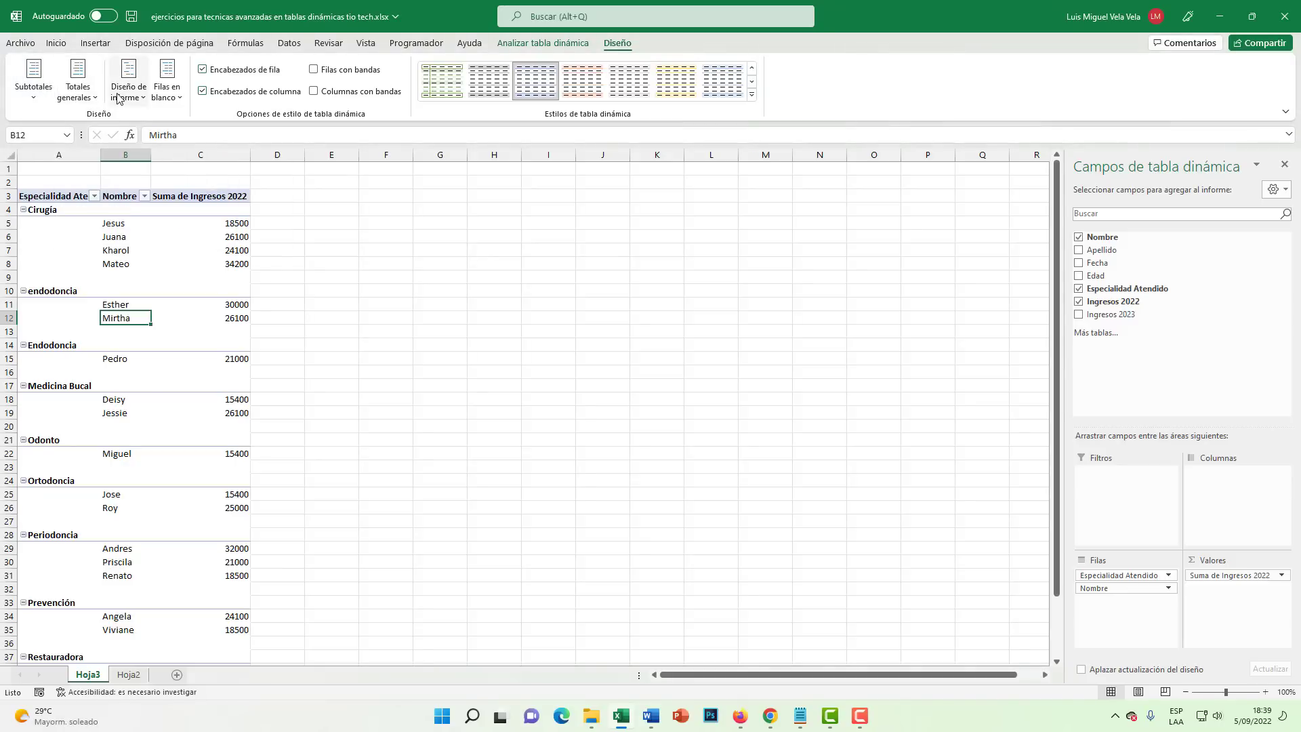
pyautogui.click(118, 95)
pyautogui.click(166, 95)
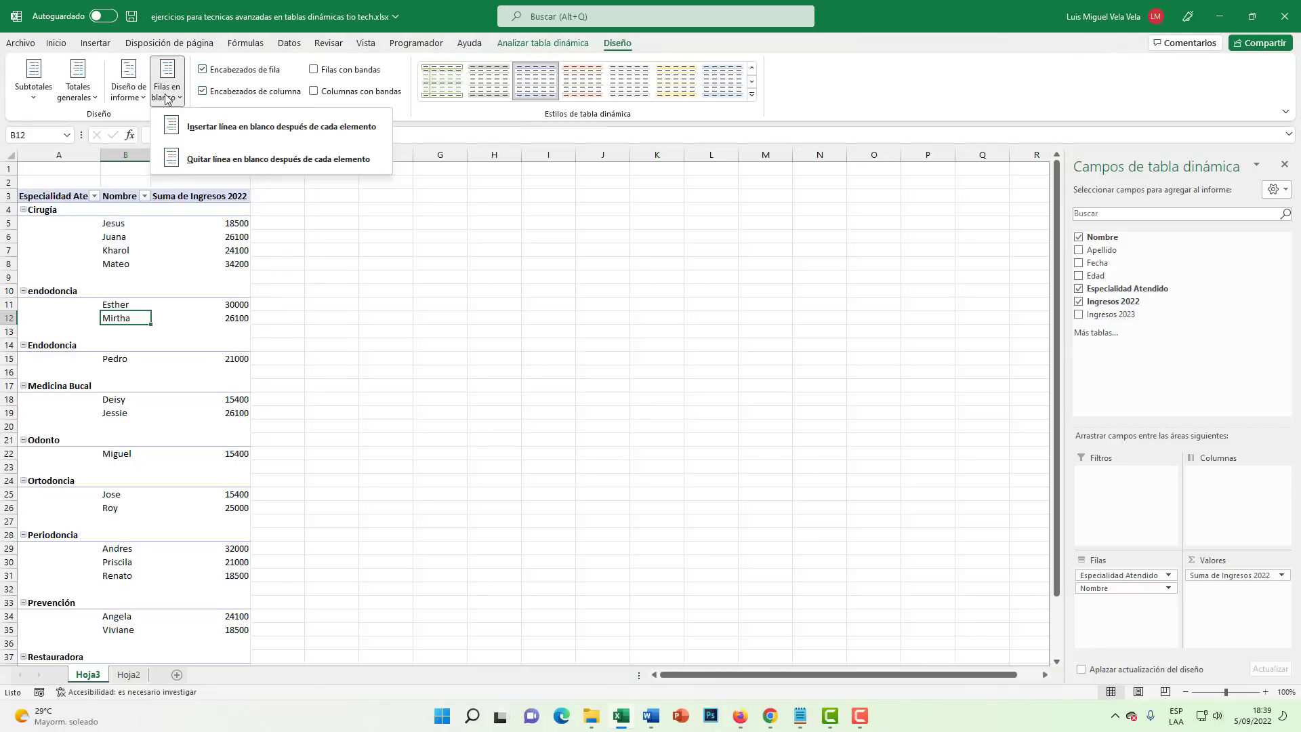
pyautogui.click(177, 98)
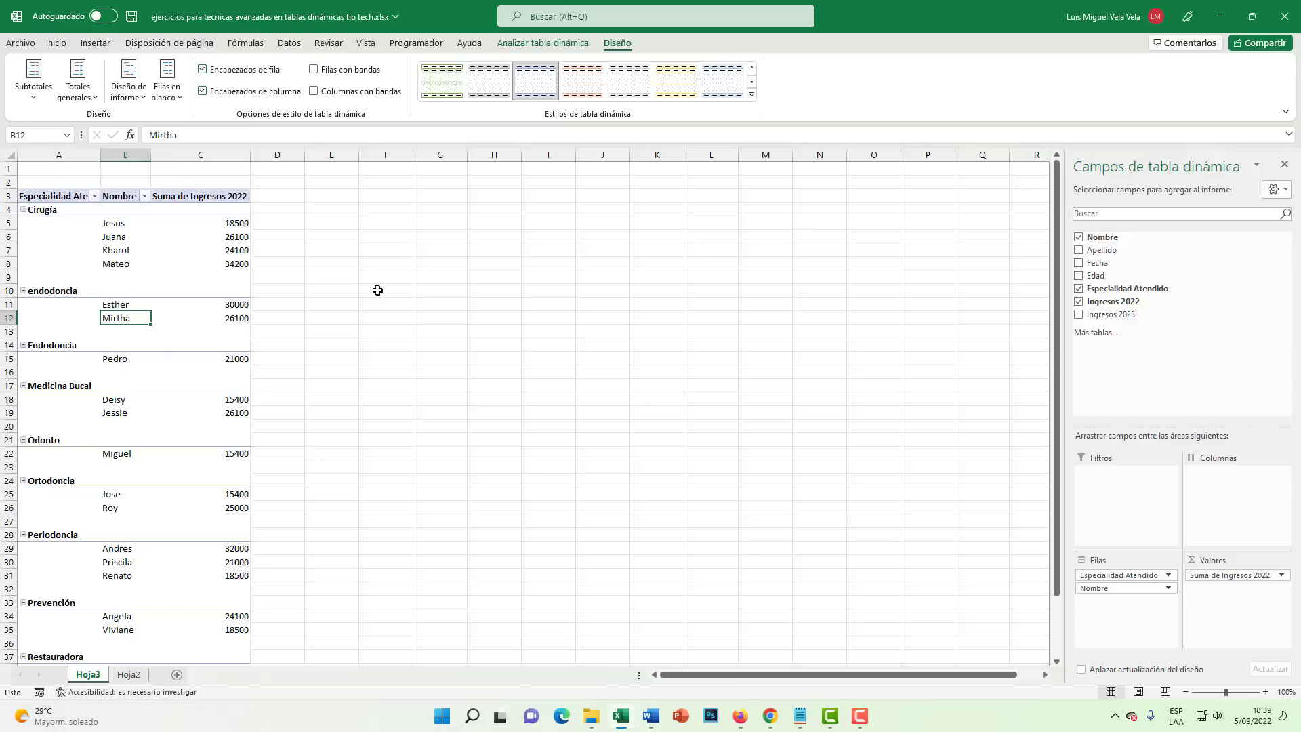
pyautogui.click(367, 262)
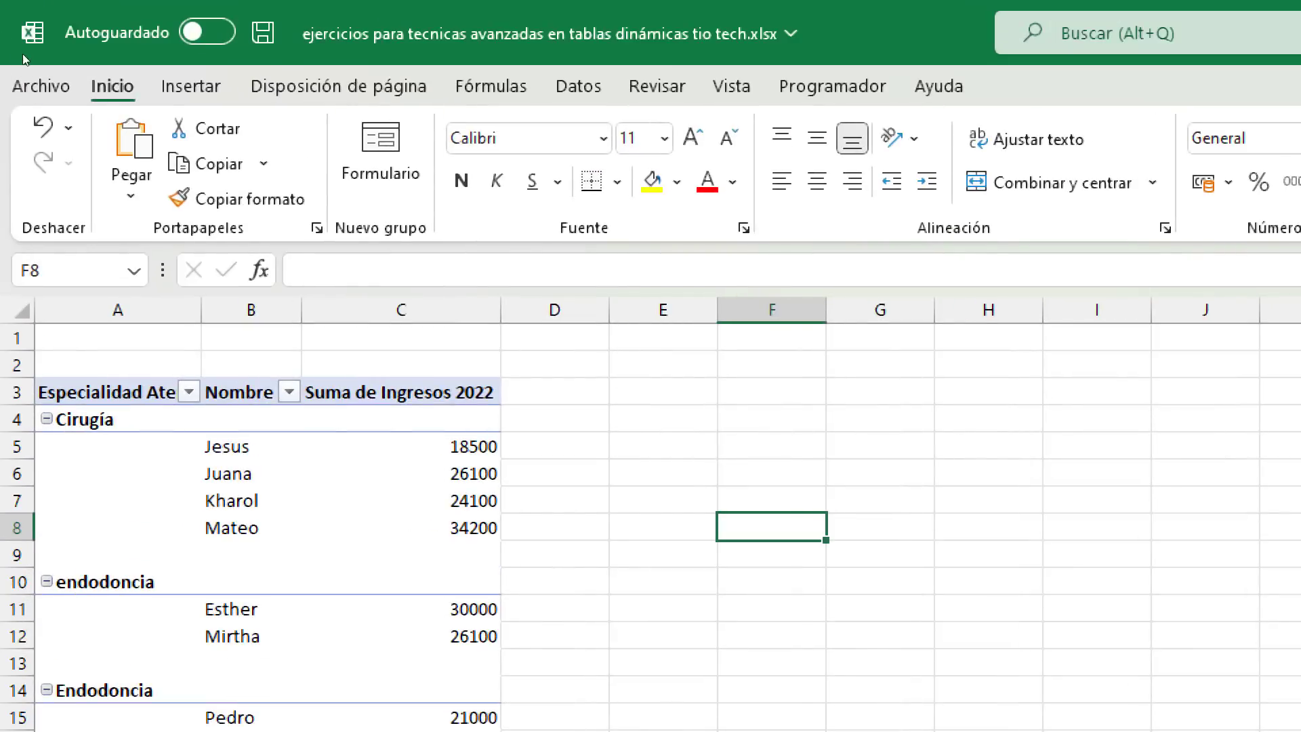
# Step: Open Opciones de Excel at the Datos category
pyautogui.click(22, 43)
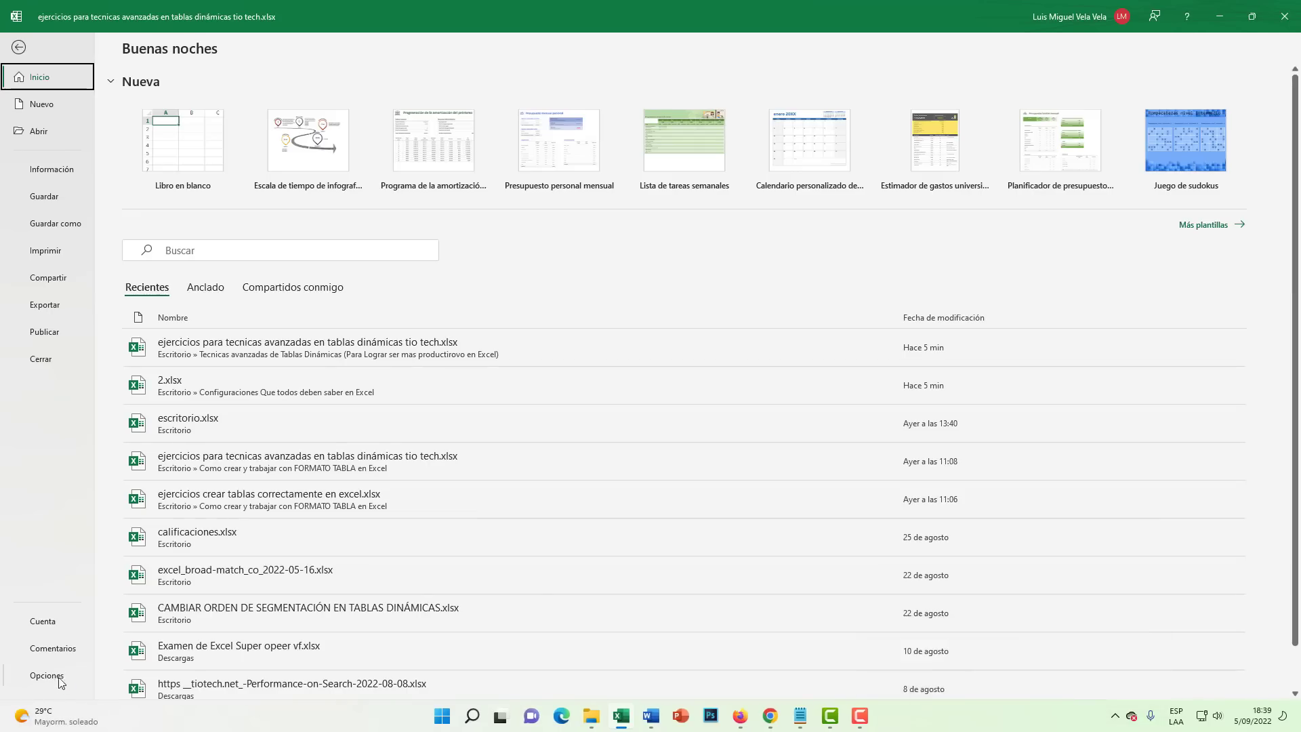
pyautogui.click(60, 677)
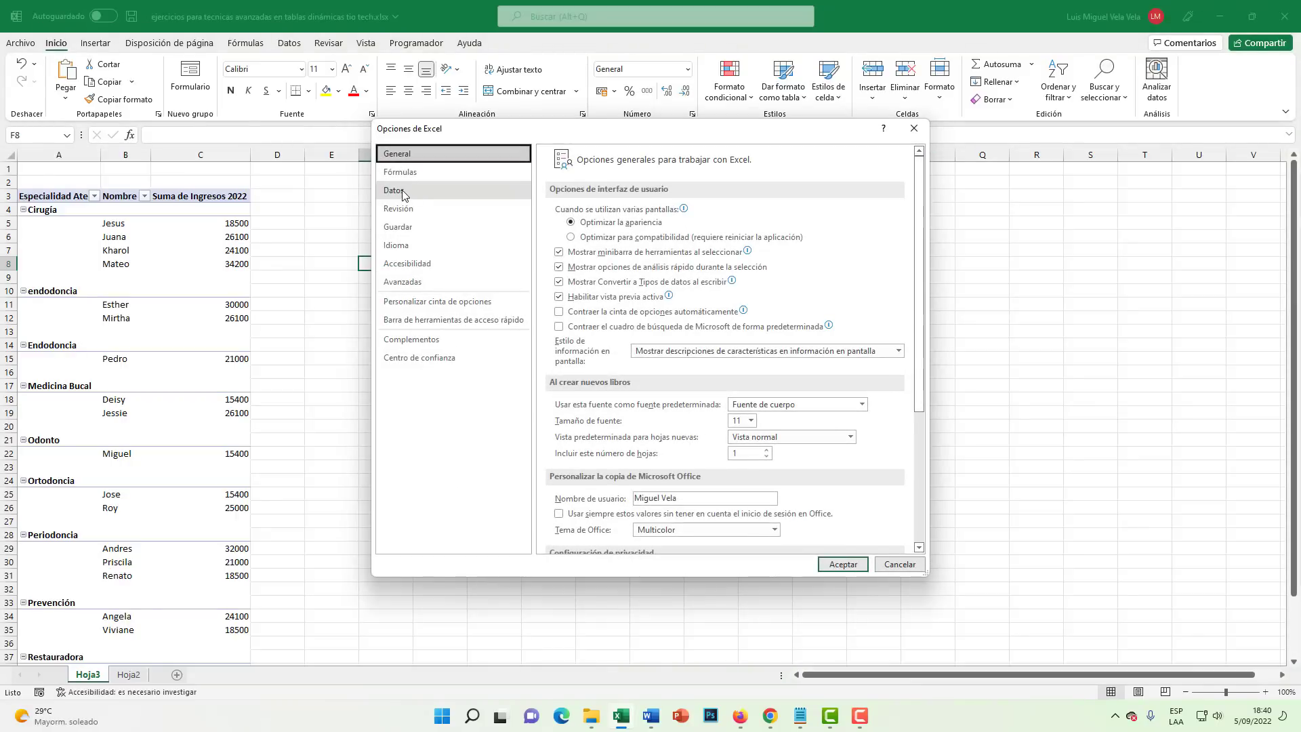
pyautogui.click(400, 192)
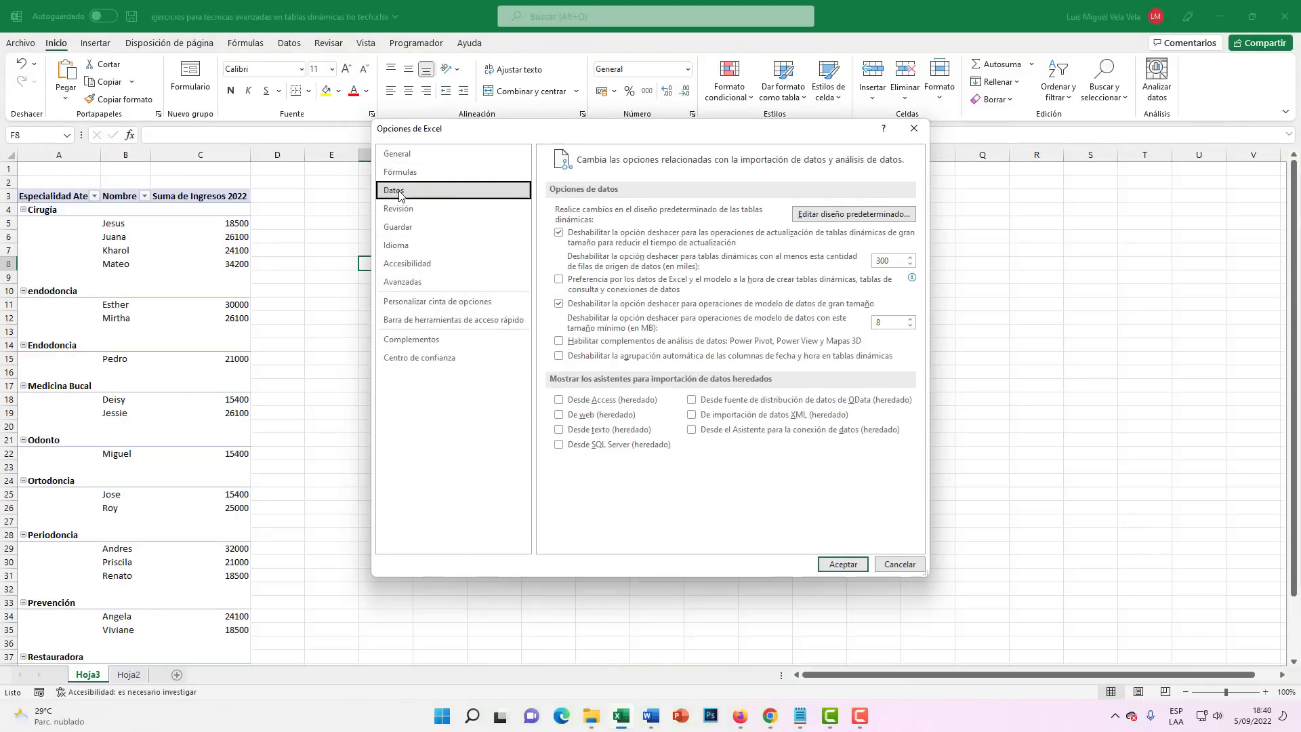
pyautogui.press('super+plus')
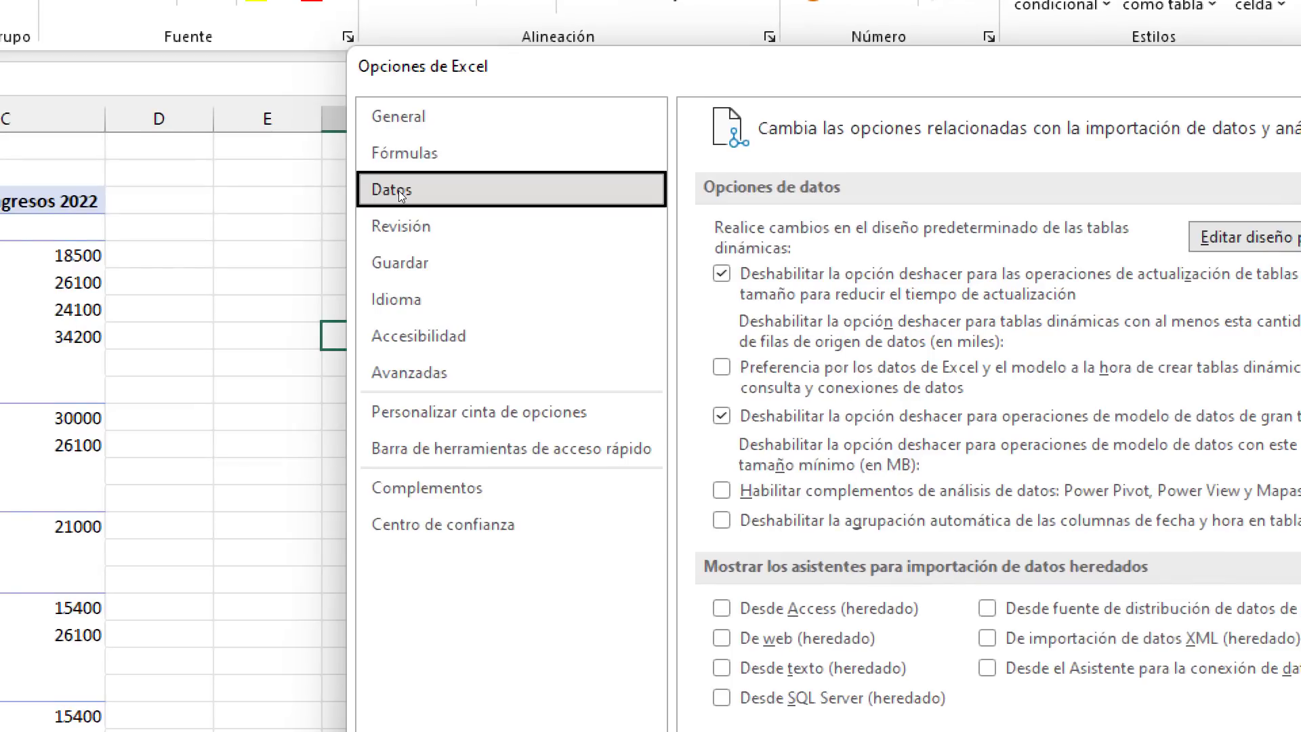
pyautogui.press('super+minus')
pyautogui.press('super+Escape')
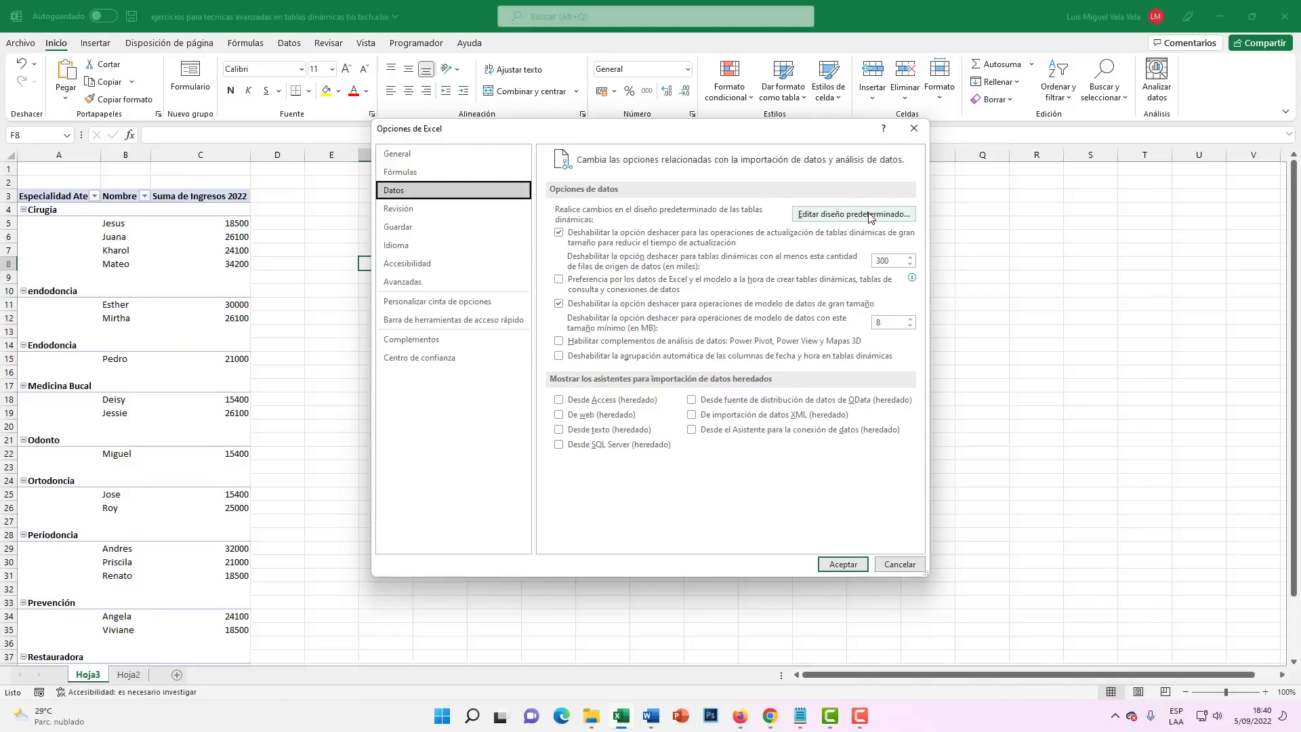
pyautogui.press('super+plus')
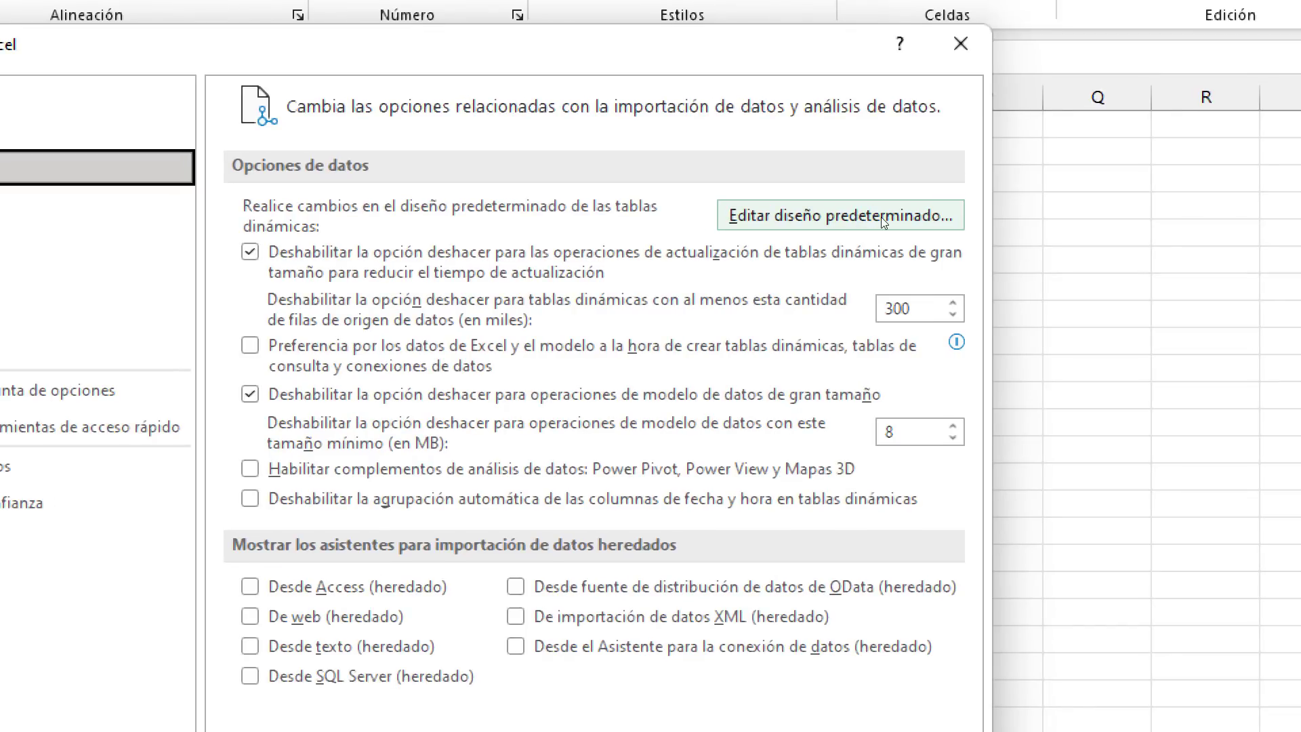
# Step: Open Editar diseño predeterminado and clear F8 from the Importar diseño field
pyautogui.press('super+Escape')
pyautogui.click(881, 218)
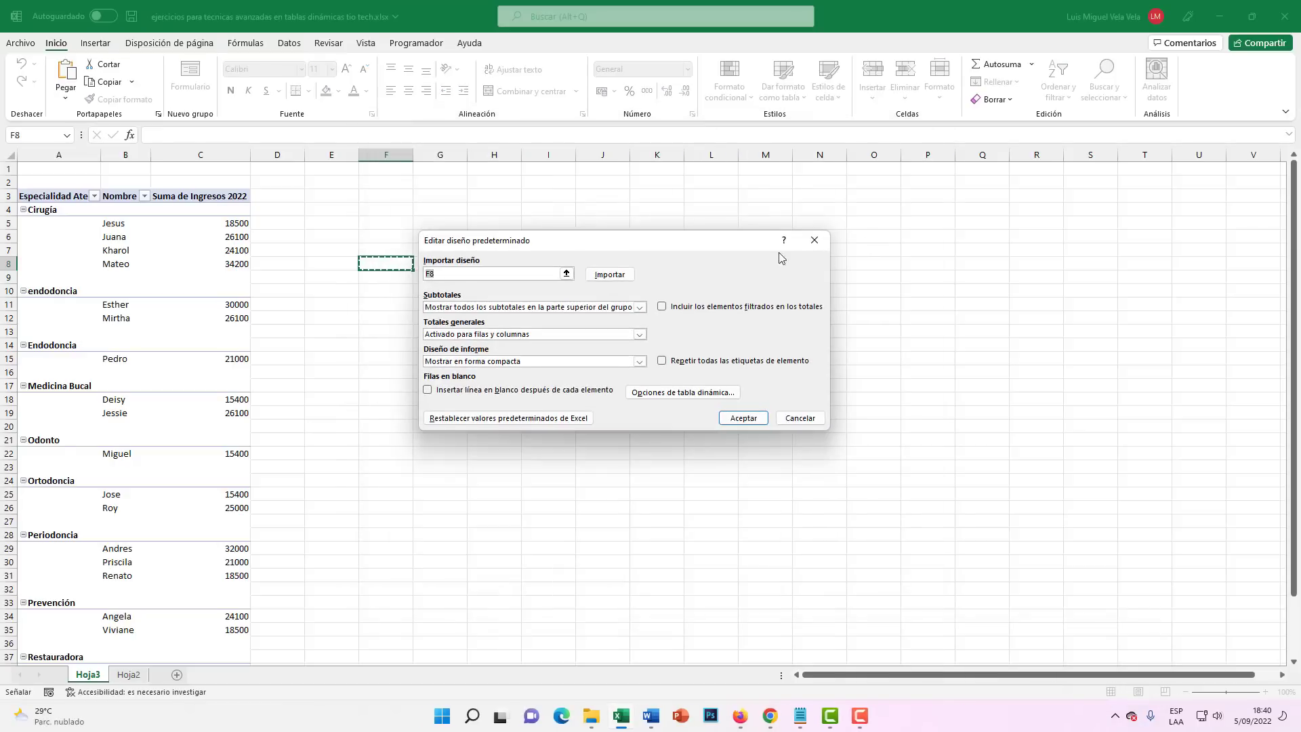
pyautogui.moveTo(730, 240); pyautogui.dragTo(776, 204)
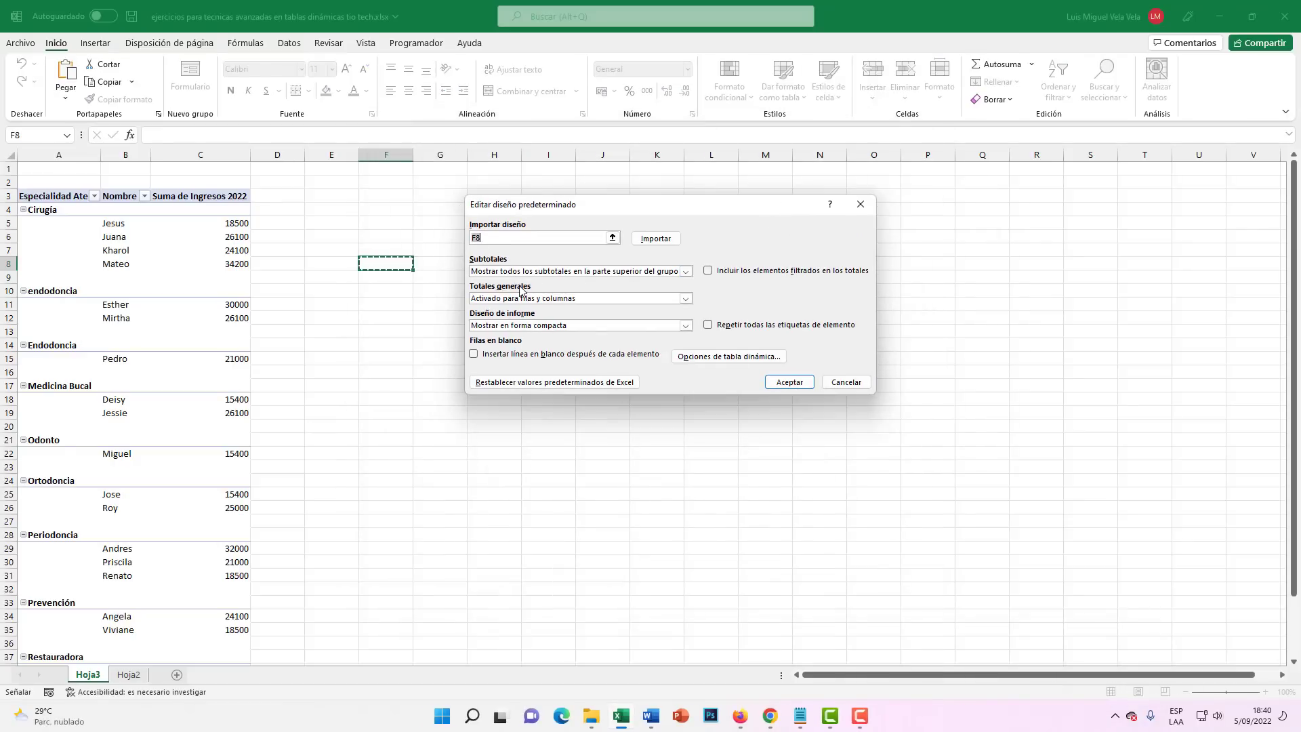
pyautogui.press('super+plus')
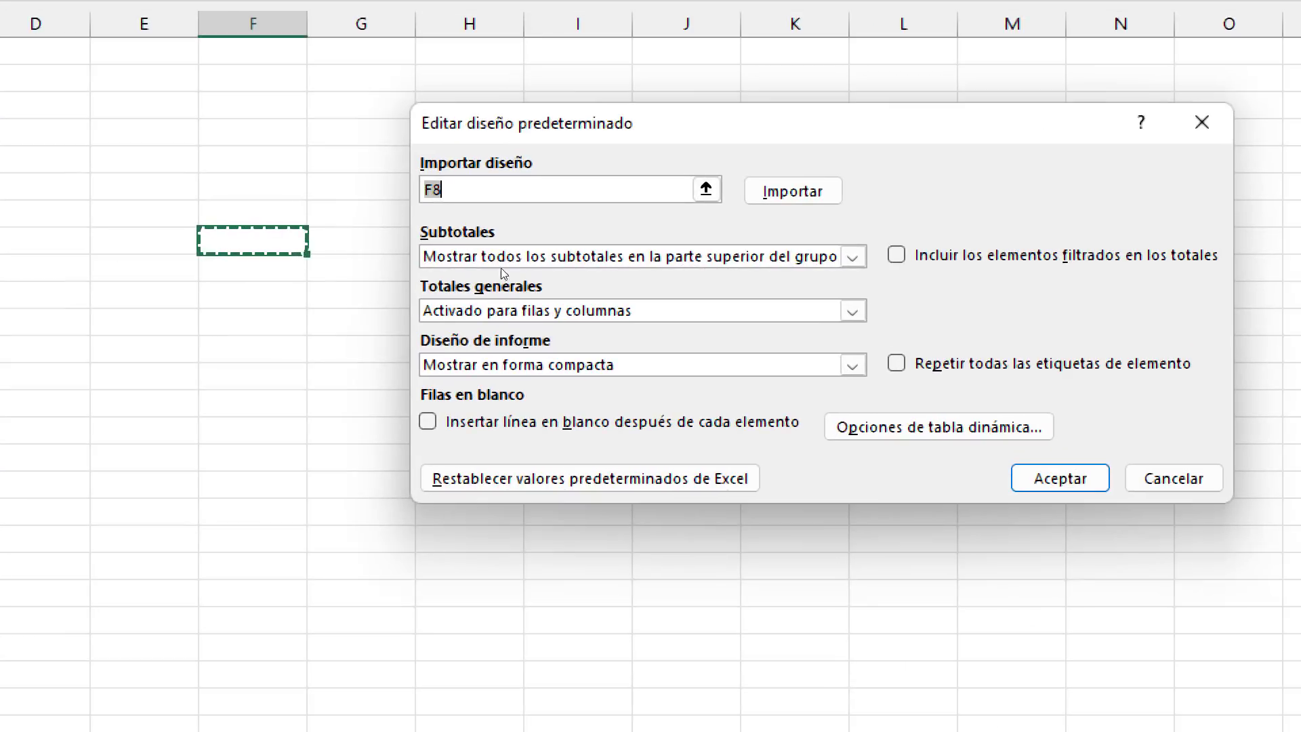
pyautogui.press('BackSpace')
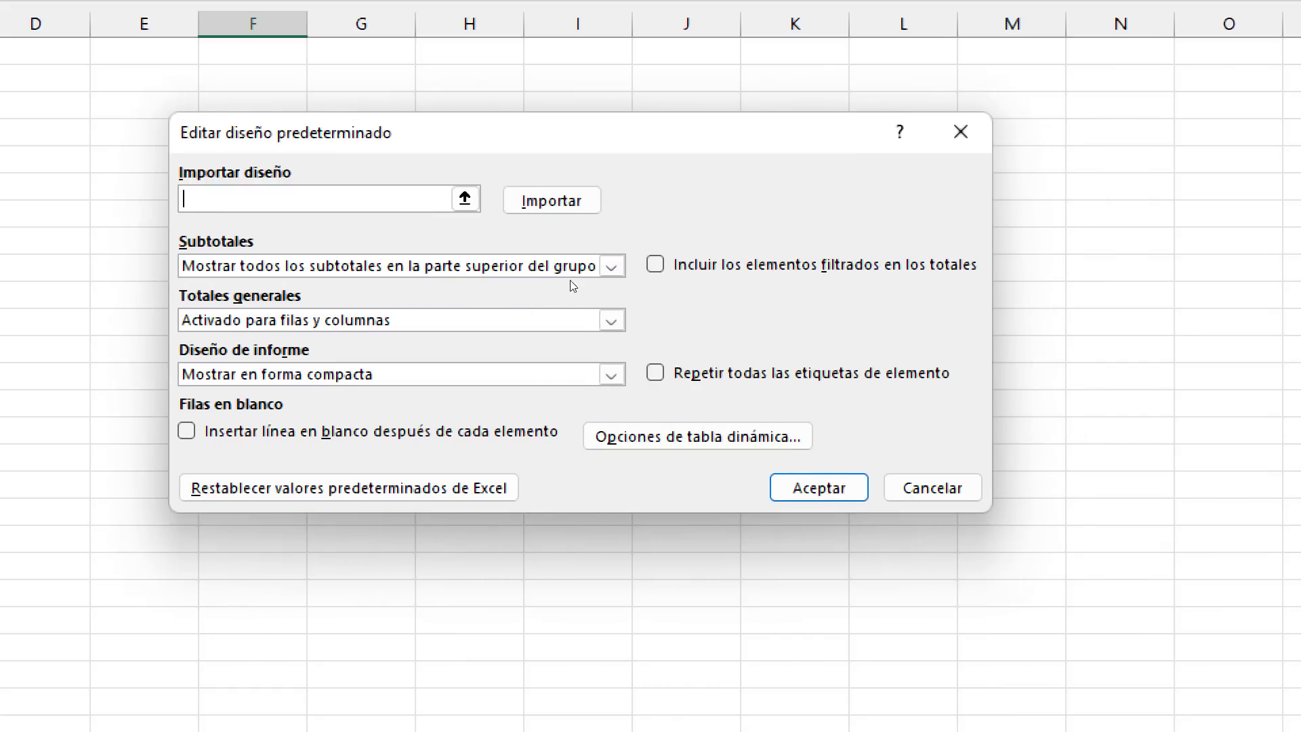
# Step: Review the defaults, keeping subtotals at group top, full grand totals and compact form
pyautogui.click(569, 274)
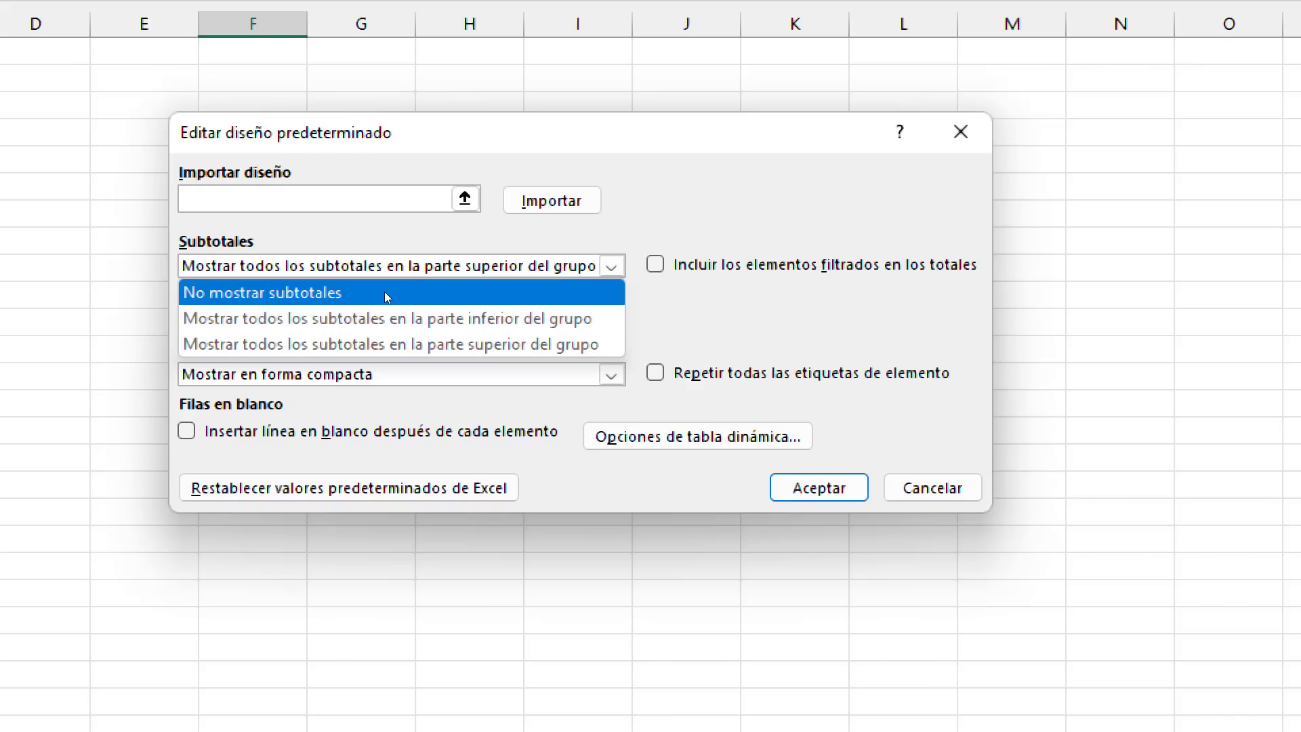
pyautogui.press('Escape')
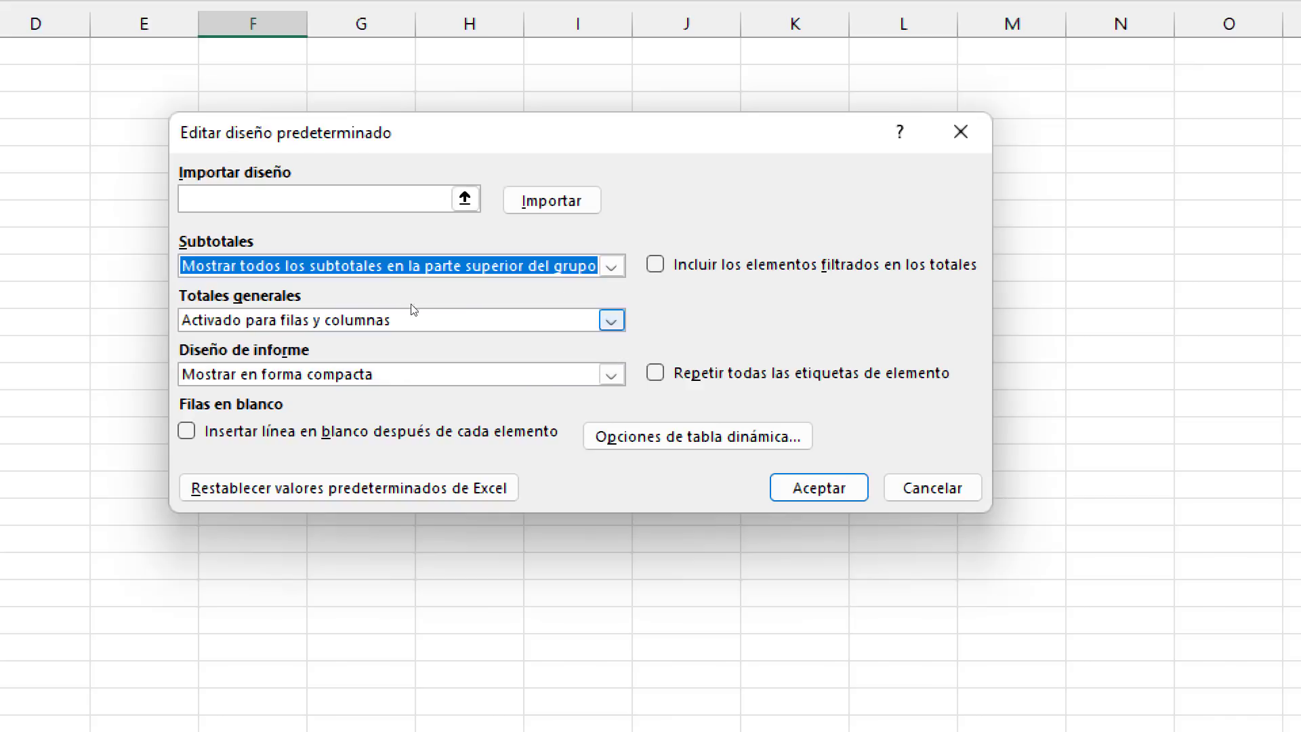
pyautogui.click(571, 313)
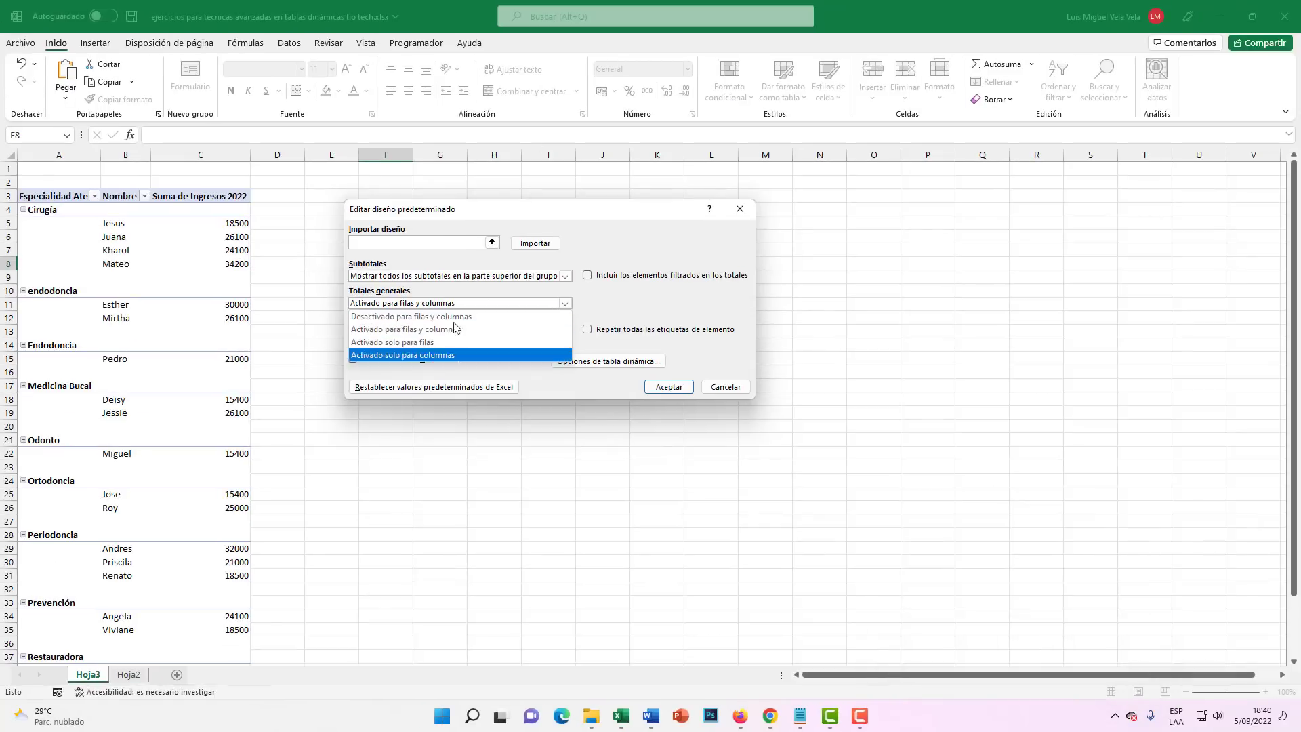
pyautogui.click(512, 329)
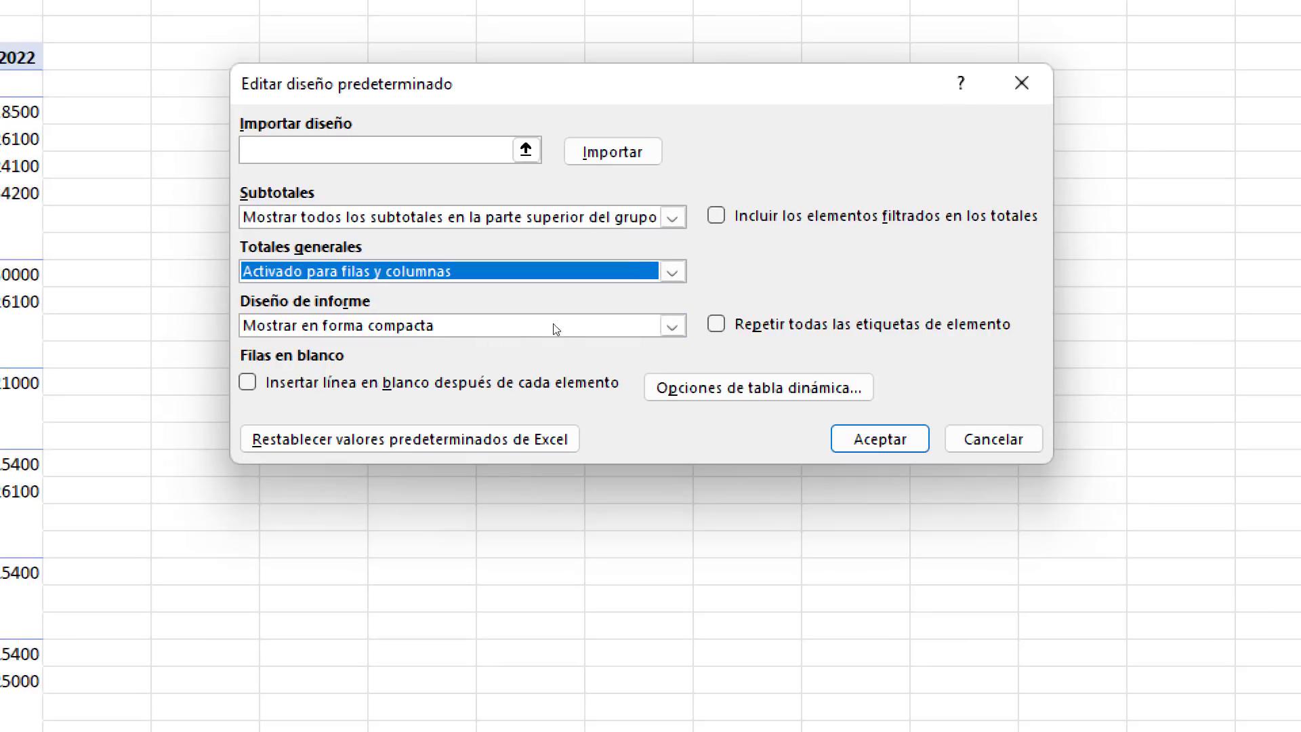
pyautogui.click(508, 331)
pyautogui.press('Down')
pyautogui.press('Down')
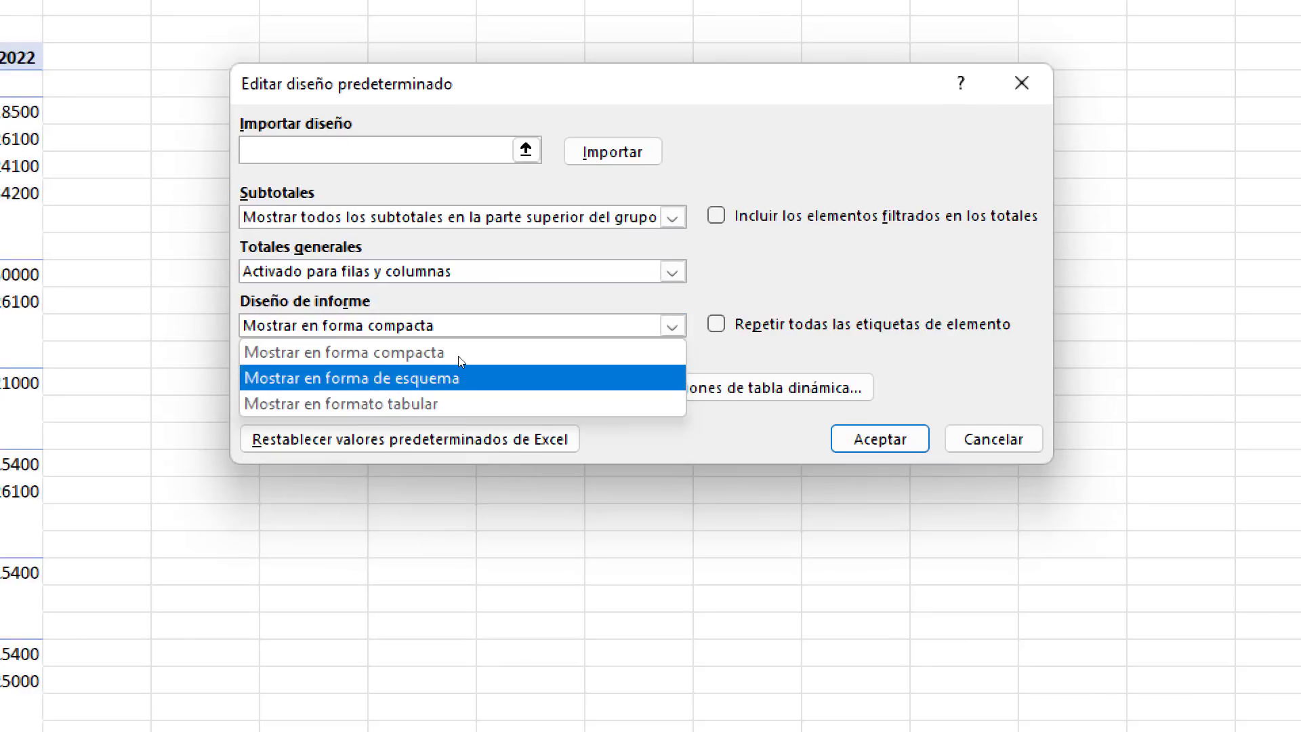
pyautogui.click(599, 325)
pyautogui.click(487, 331)
pyautogui.press('Down')
pyautogui.press('Down')
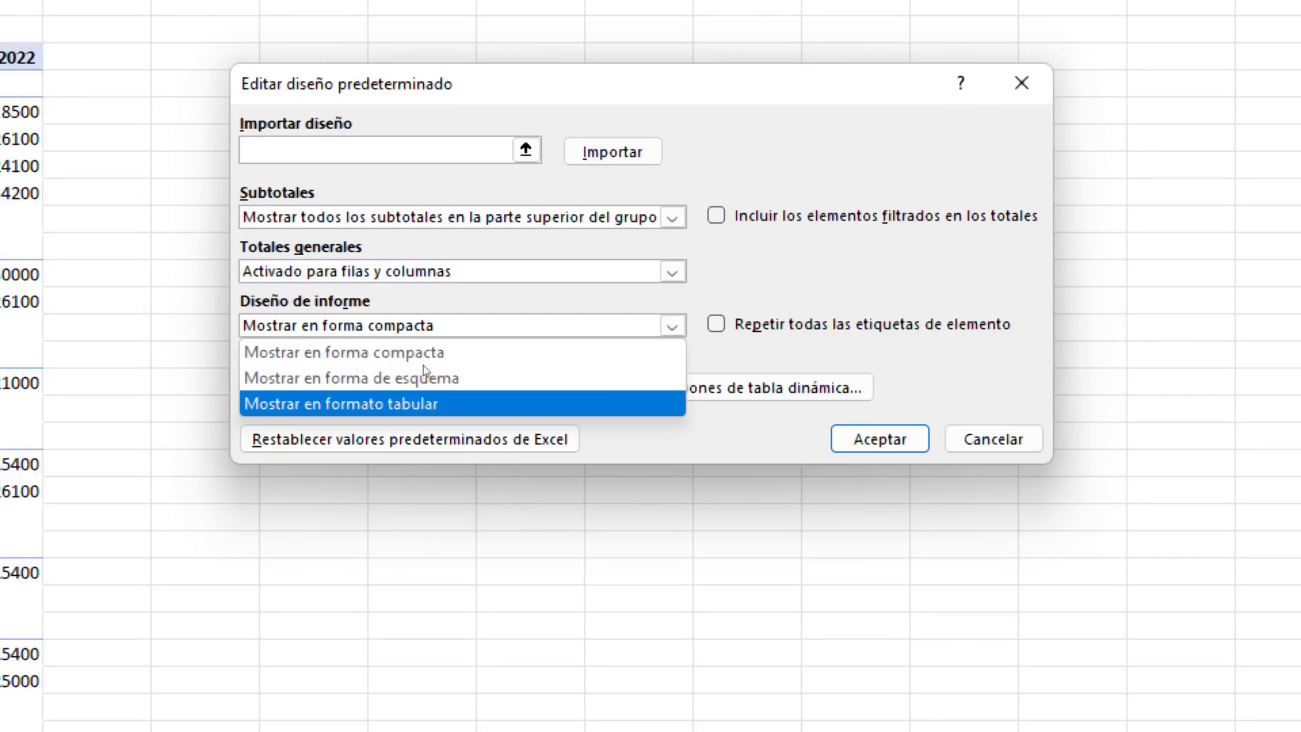
pyautogui.press('Up')
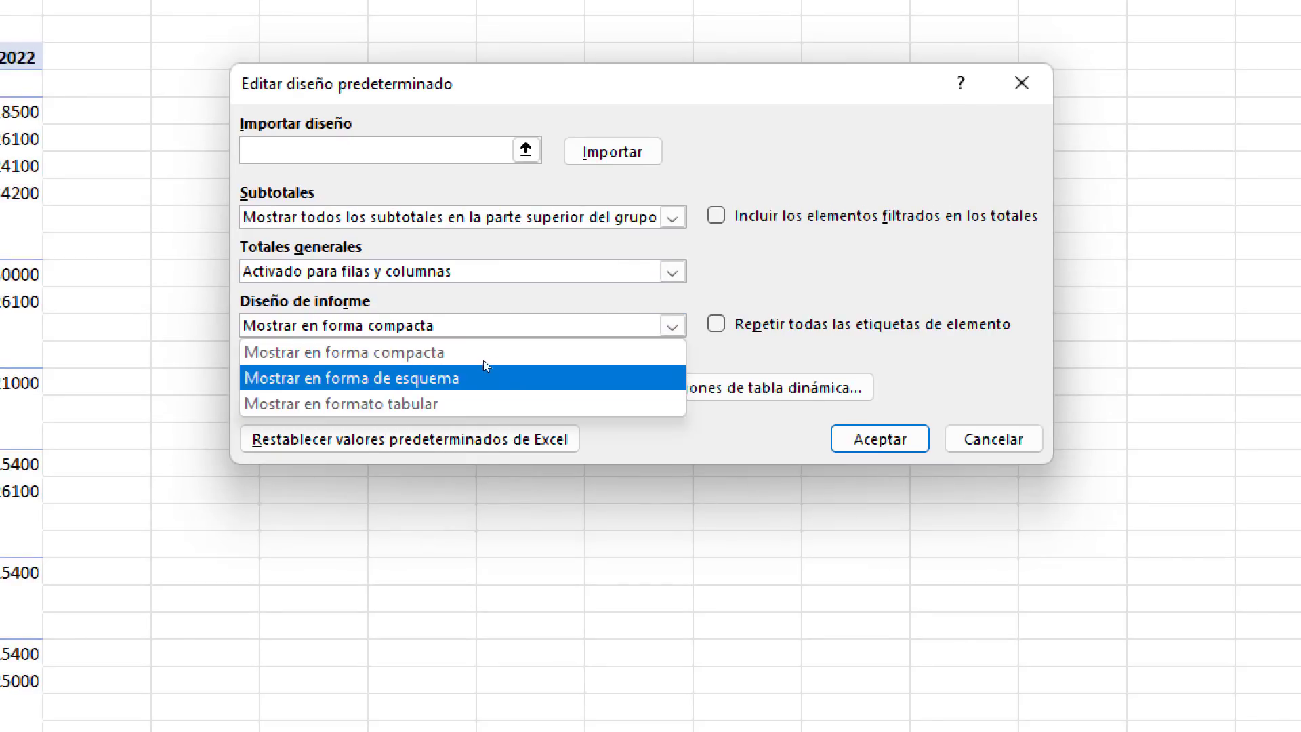
pyautogui.click(641, 320)
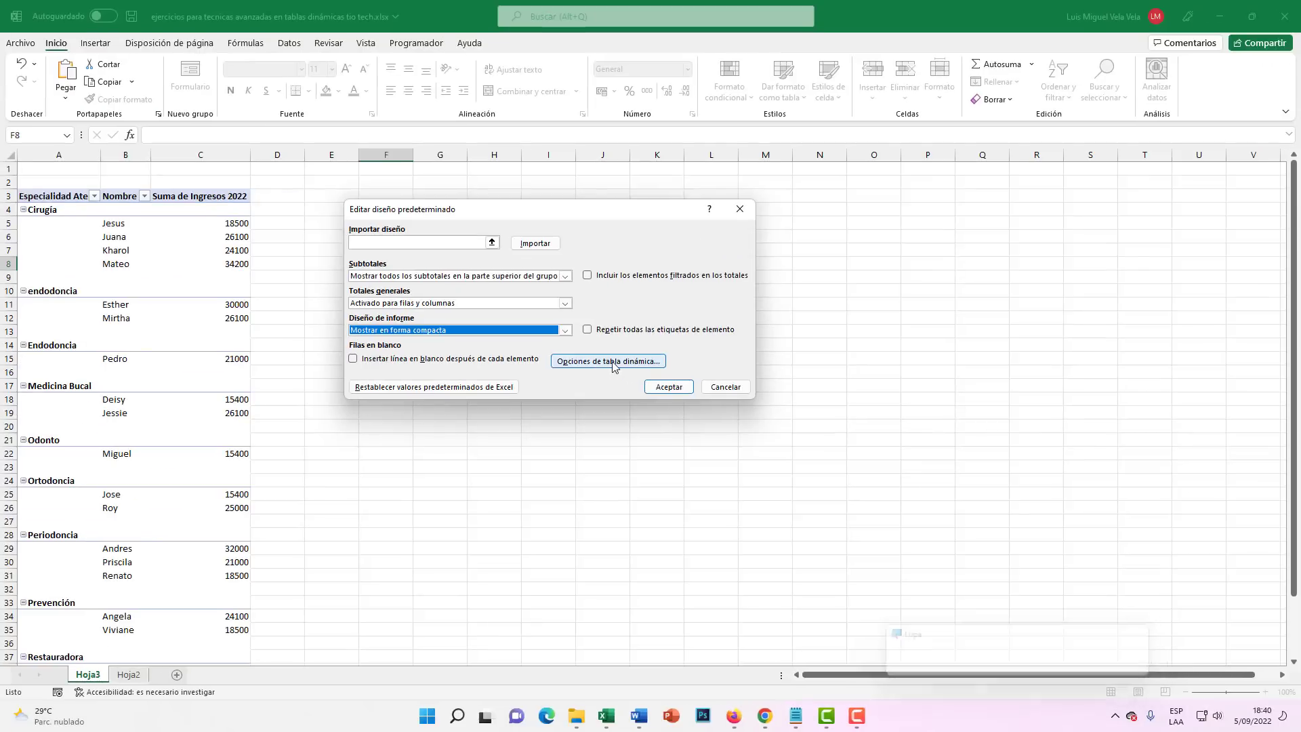
# Step: In the default layout's PivotTable options, uncheck autofit column widths on update
pyautogui.click(612, 362)
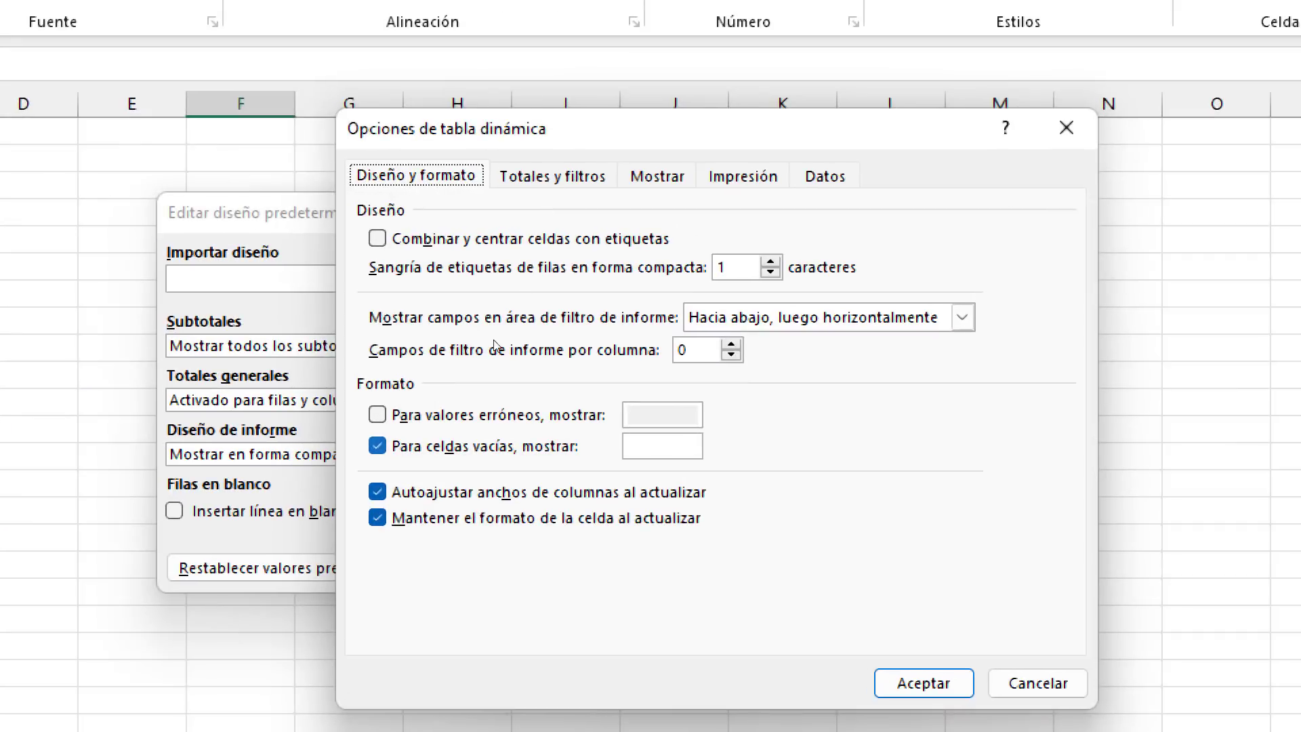
pyautogui.hotkey('alt', 'h')
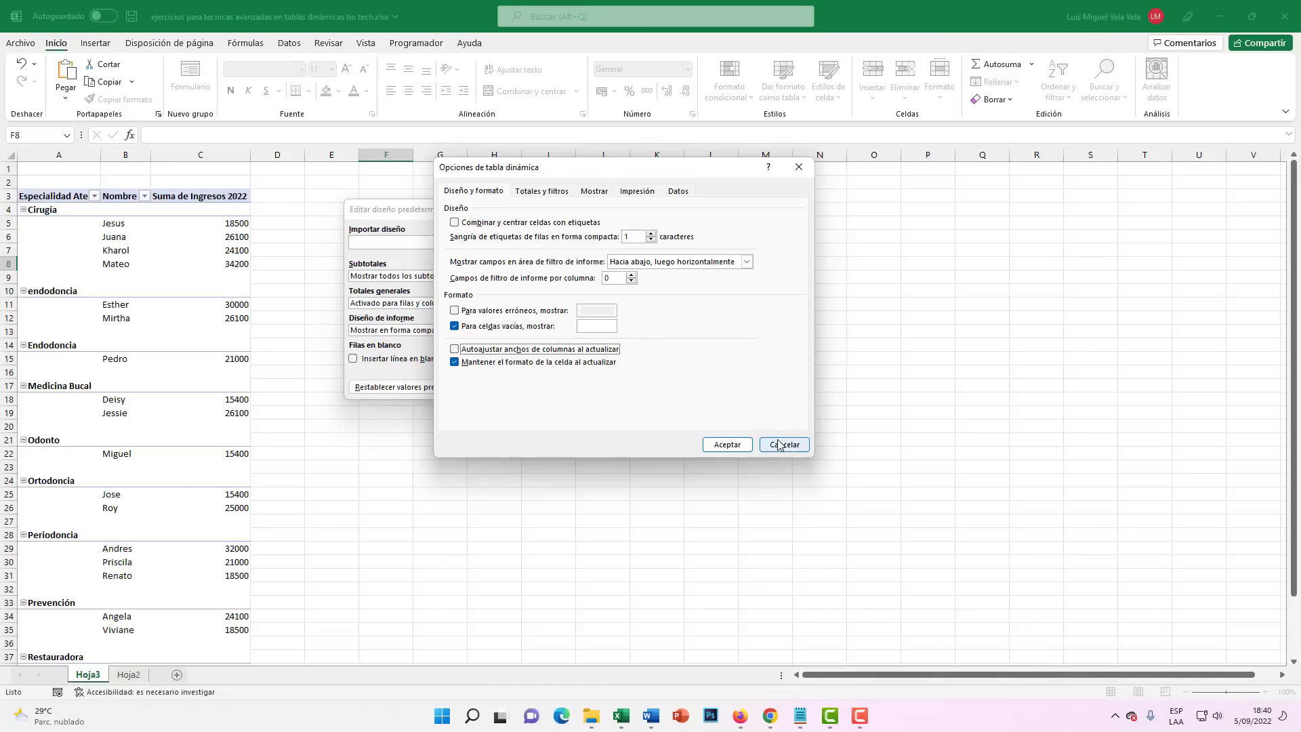
pyautogui.click(785, 445)
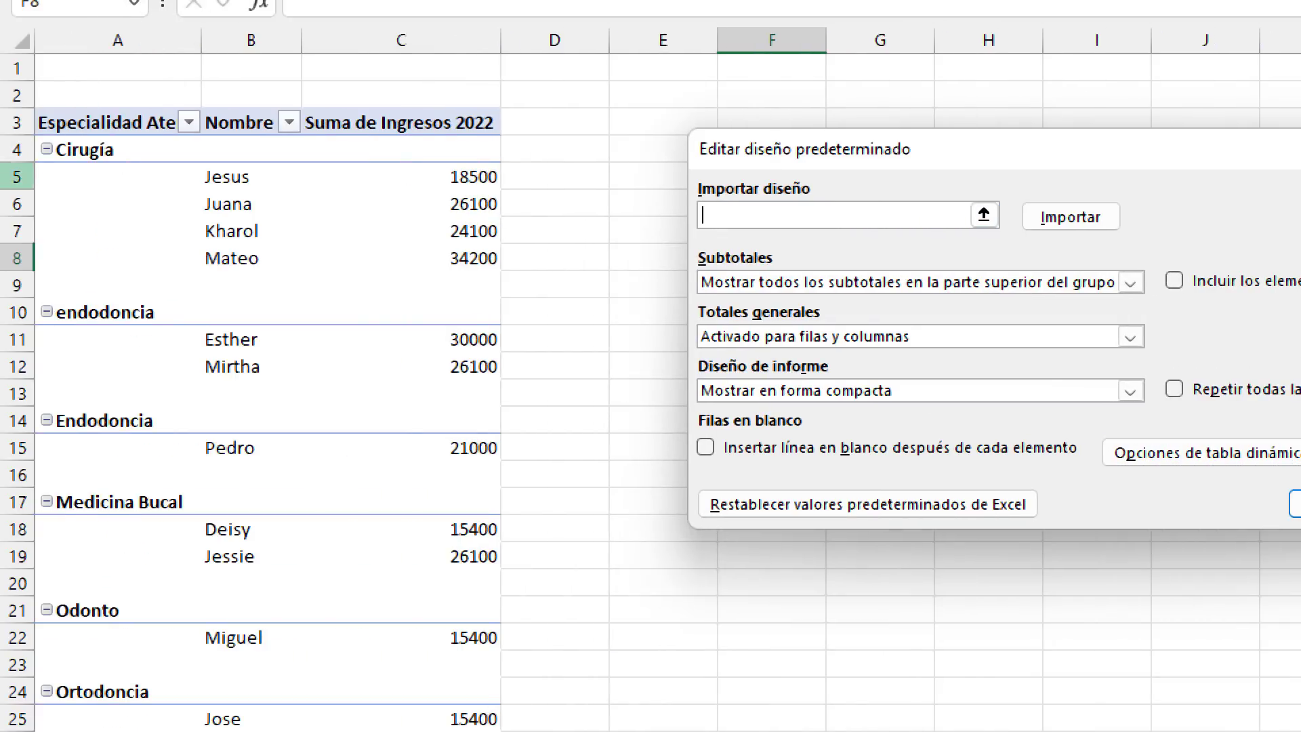
# Step: Import the default layout from the pivot at A5 and check its PivotTable options
pyautogui.write('A5')
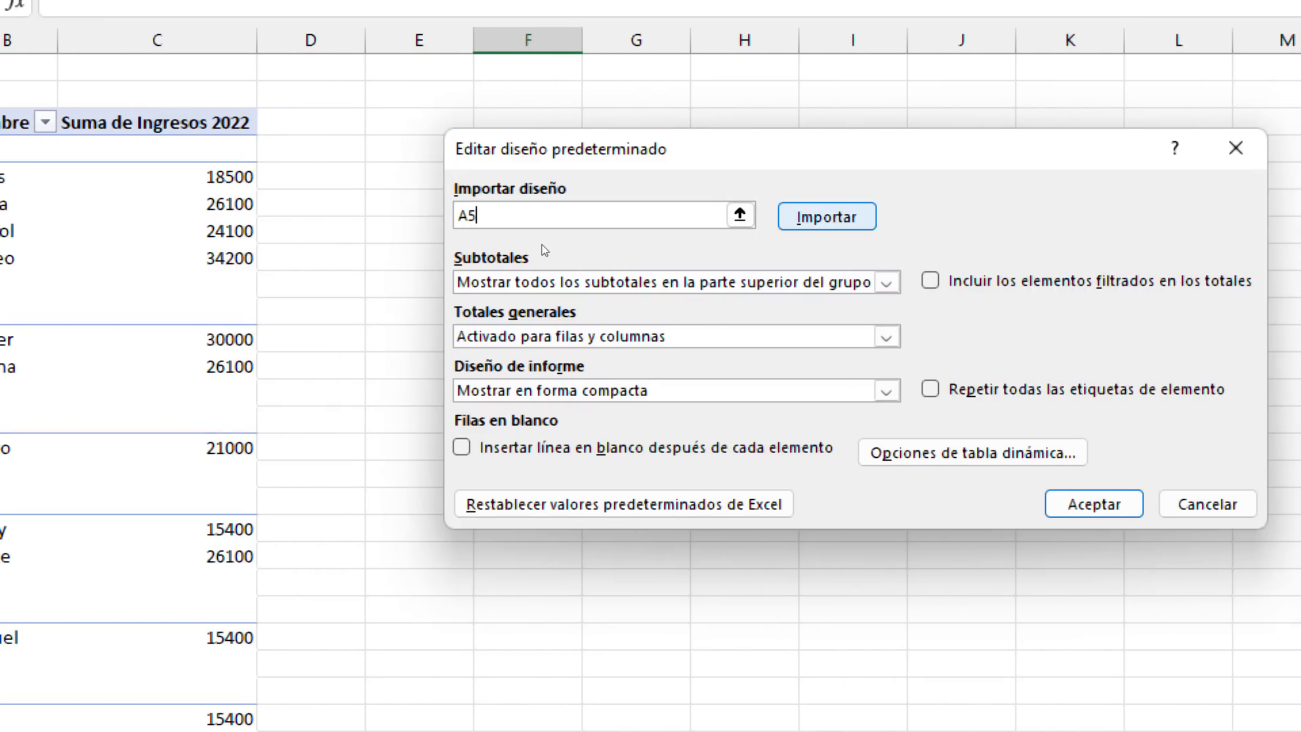
pyautogui.hotkey('alt', 'i')
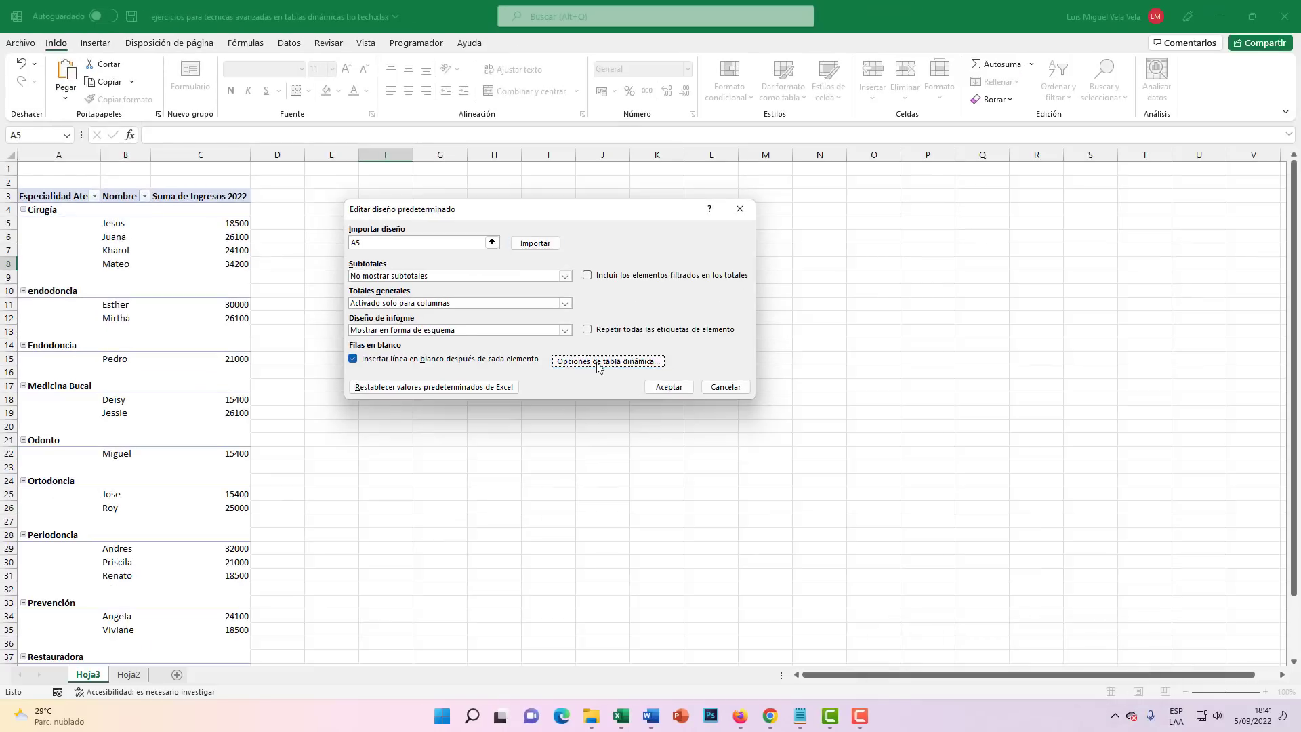
pyautogui.click(596, 364)
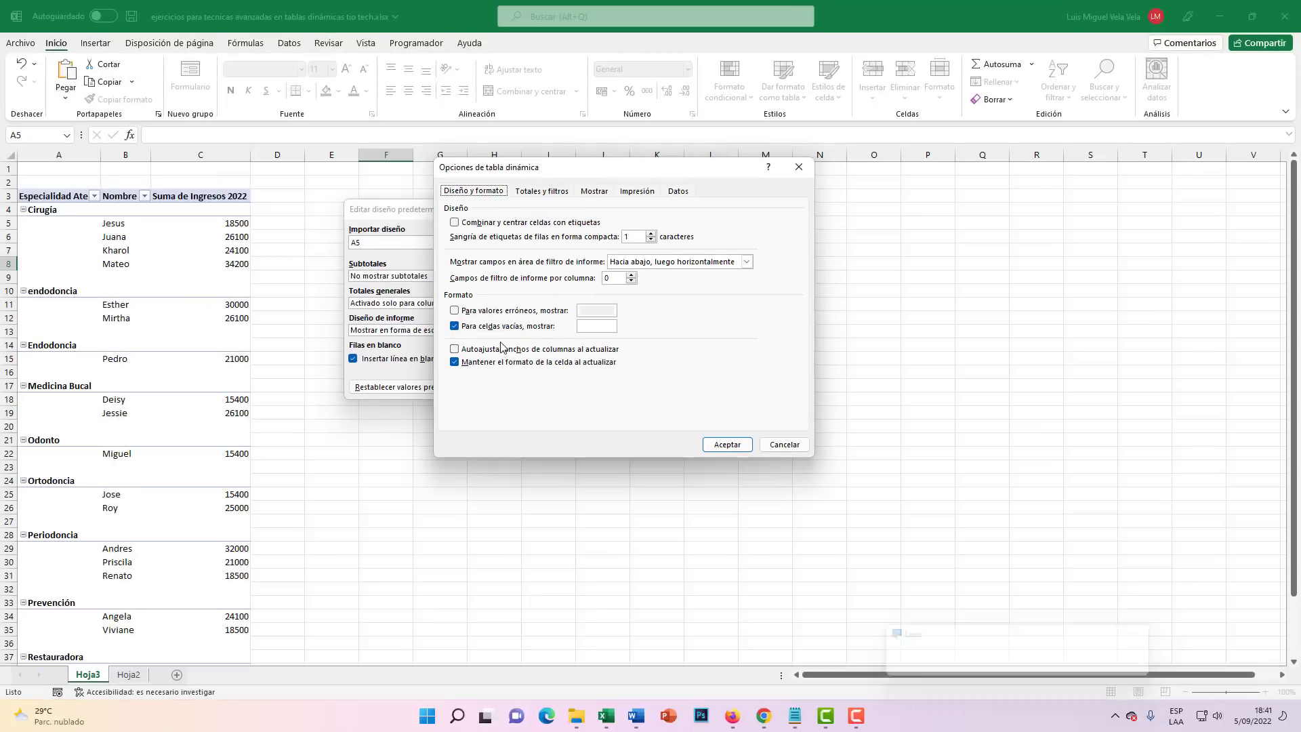
pyautogui.click(689, 441)
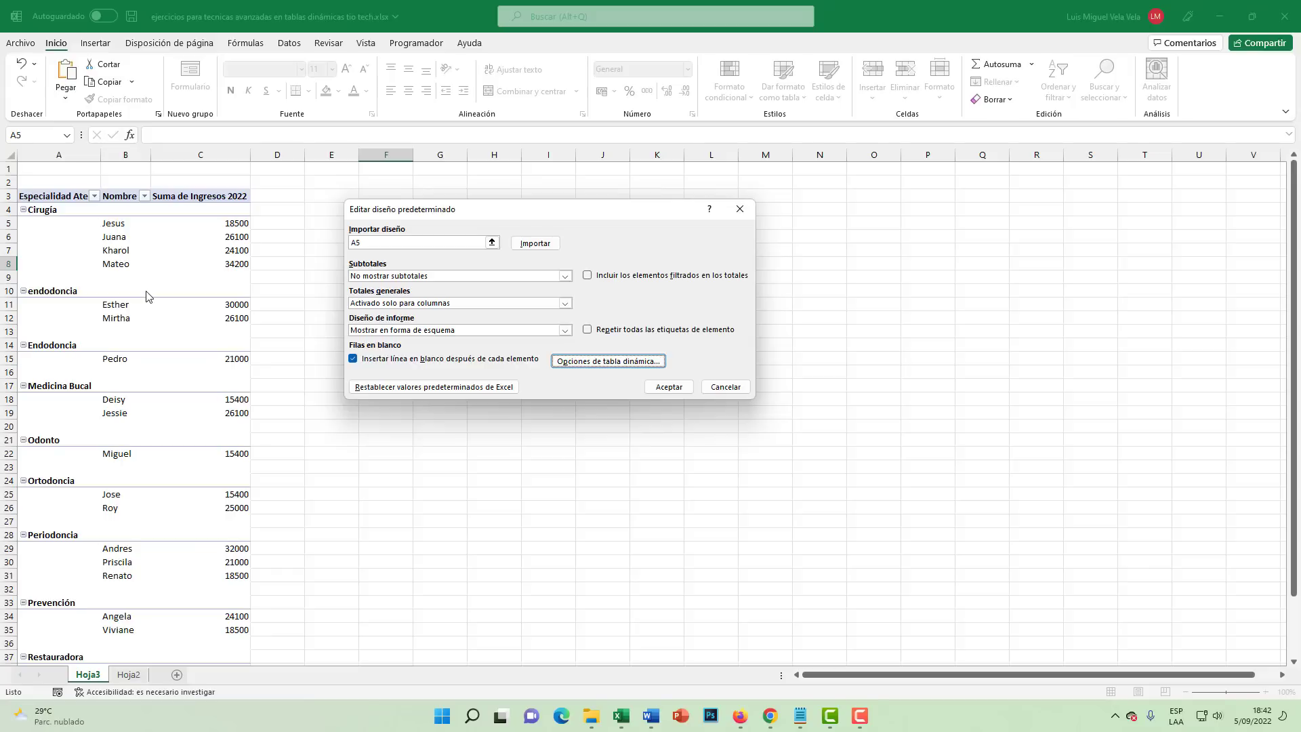
# Step: Confirm the default PivotTable layout, close Opciones de Excel, and switch to the red taskbar app
pyautogui.click(668, 387)
pyautogui.click(836, 557)
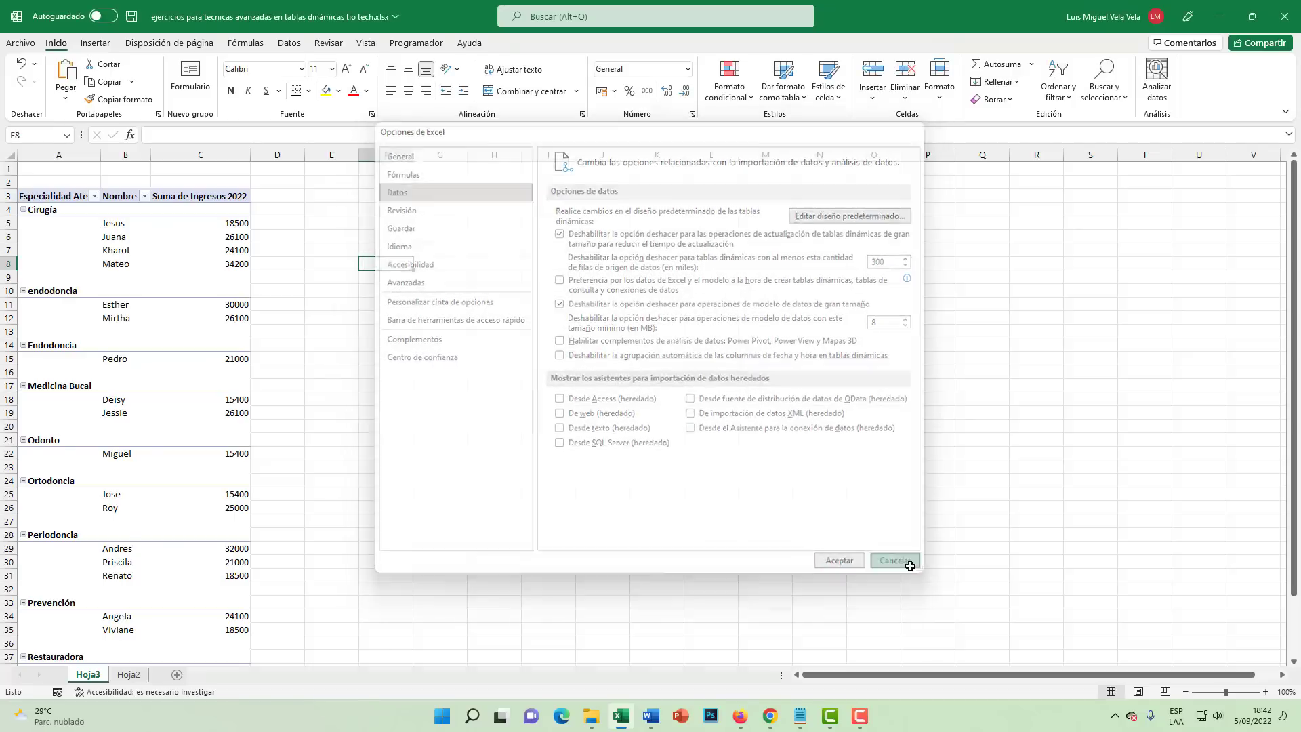
pyautogui.click(859, 715)
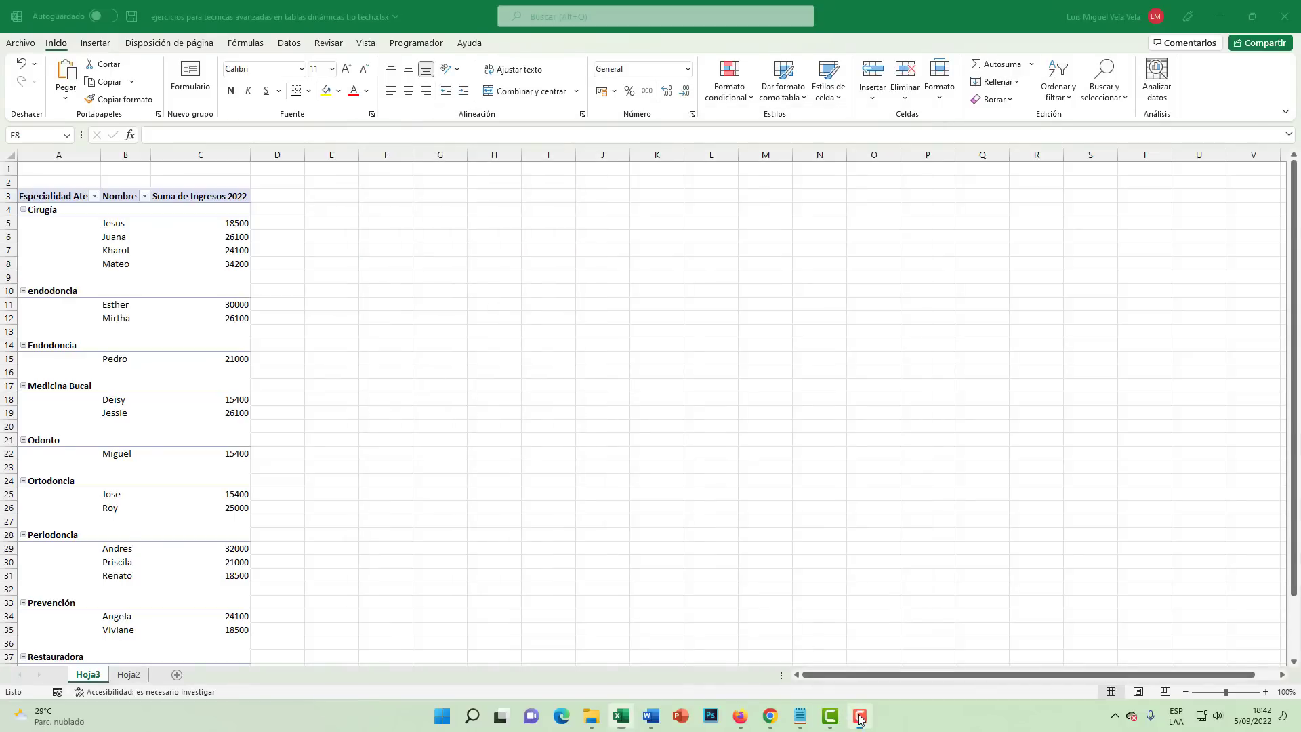